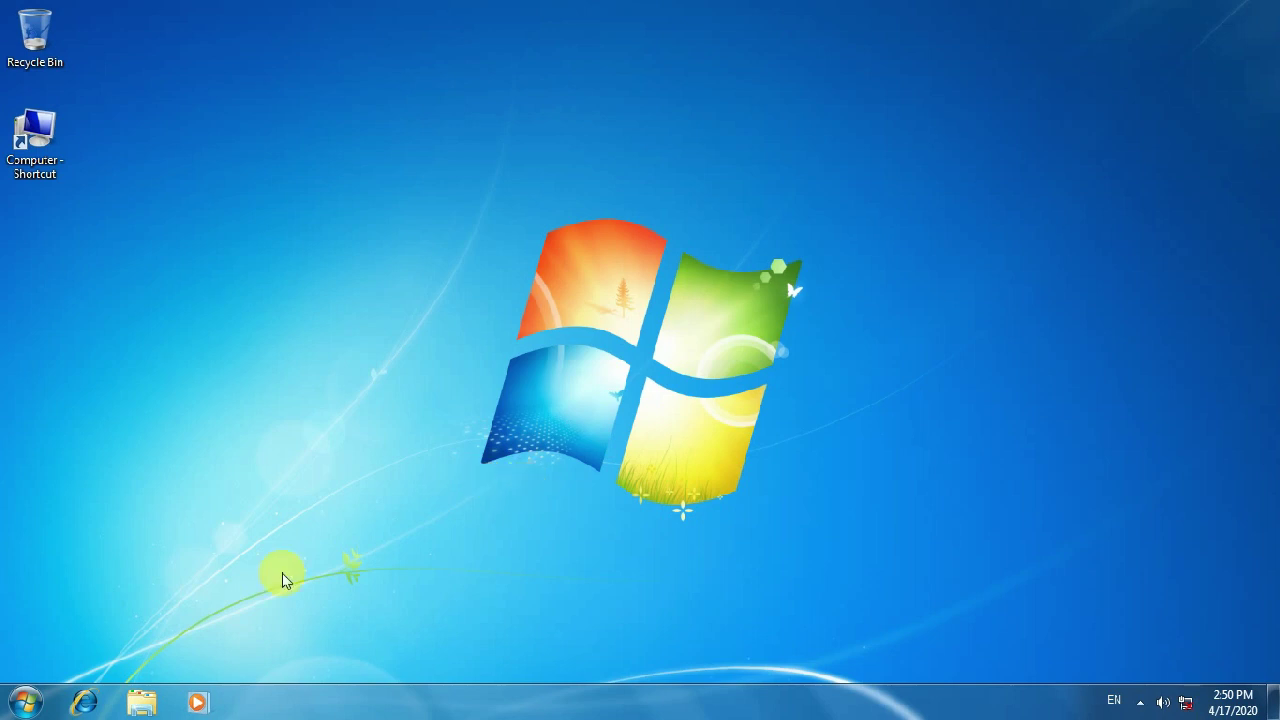
# Launch Microsoft Office Word 2007 from the installed Microsoft Office programs
pyautogui.click(14, 706)
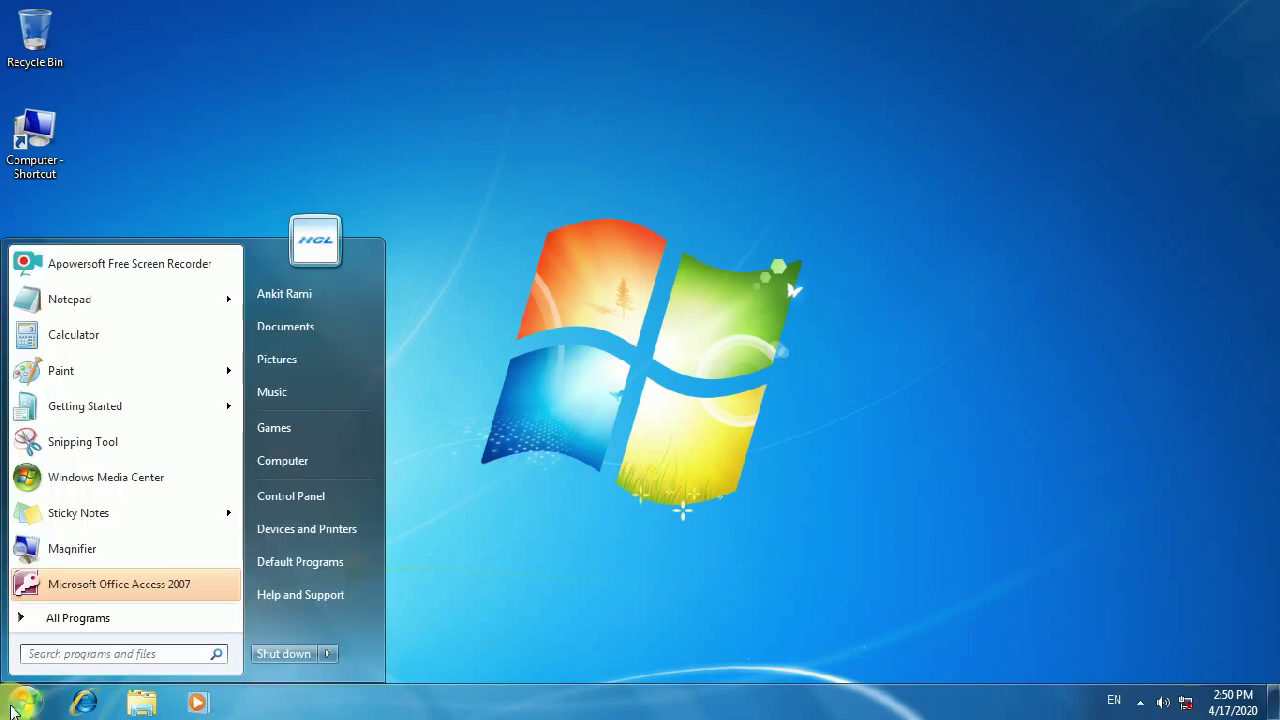
pyautogui.click(78, 618)
pyautogui.click(78, 618)
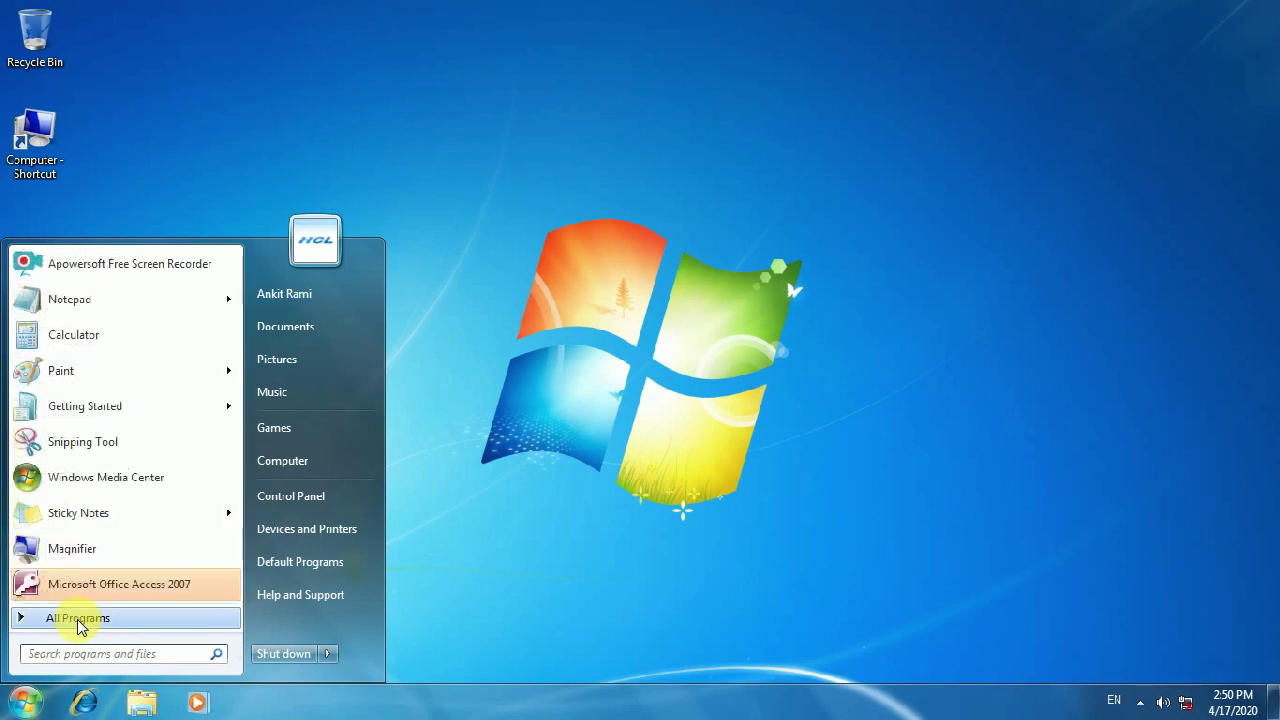
pyautogui.click(78, 618)
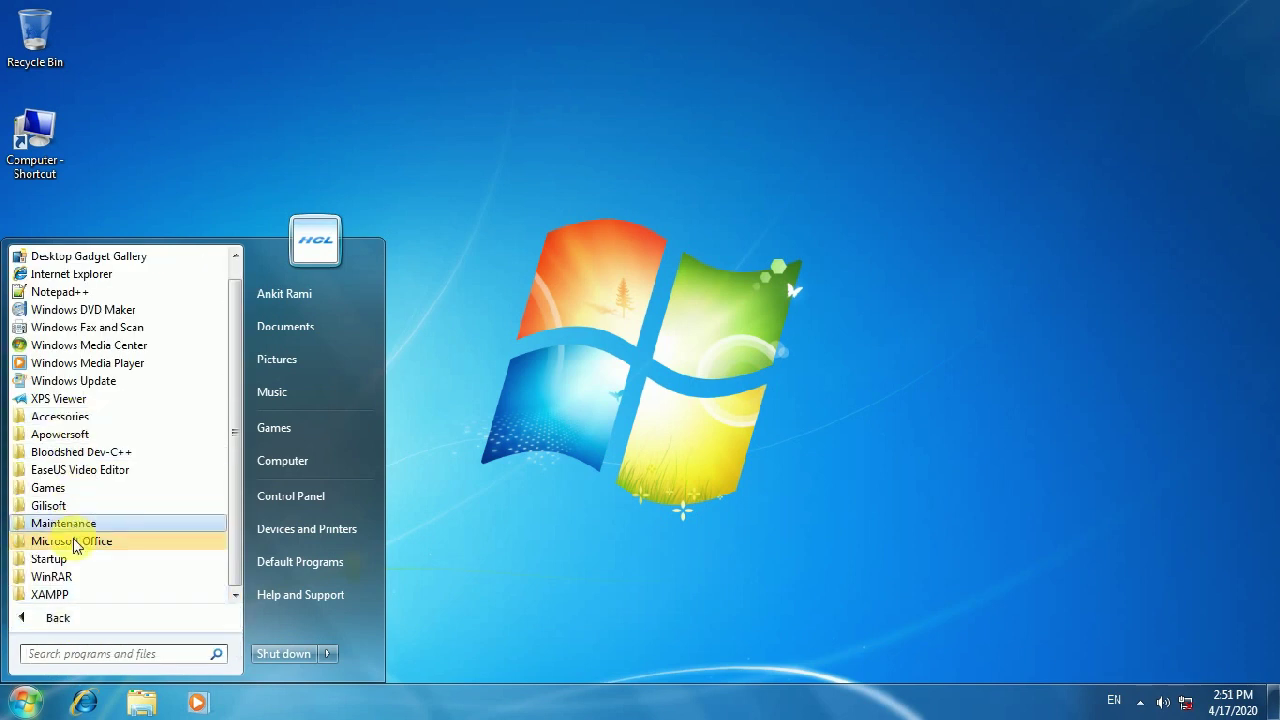
pyautogui.click(72, 540)
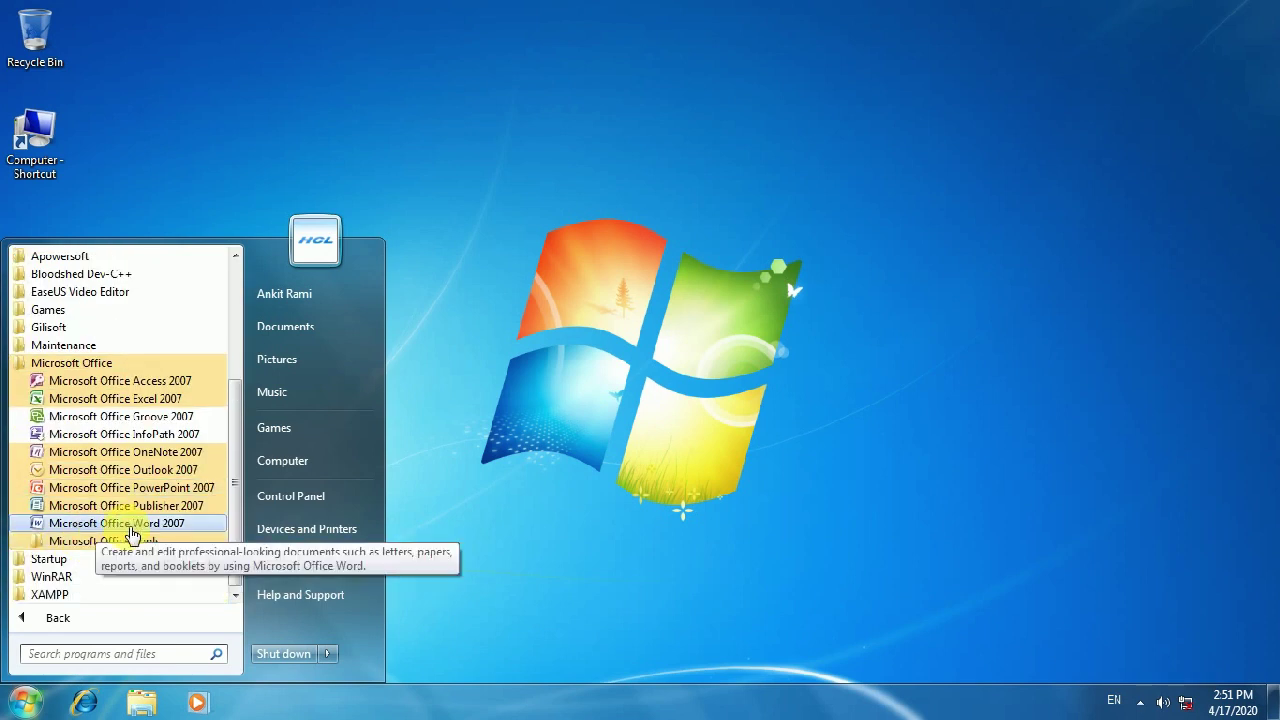
pyautogui.click(130, 528)
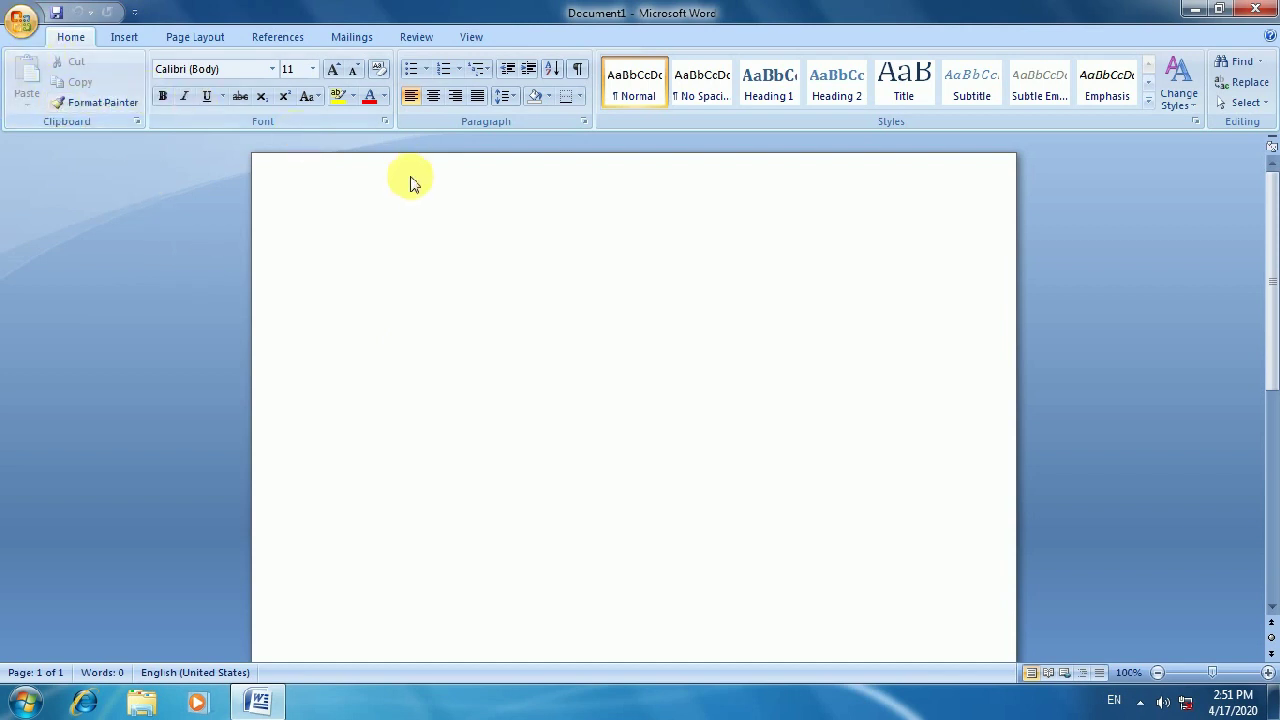
# Look through the Insert, Page Layout, References, Mailings, Review and View command sets, and return to the Home commands
pyautogui.click(136, 42)
pyautogui.click(190, 38)
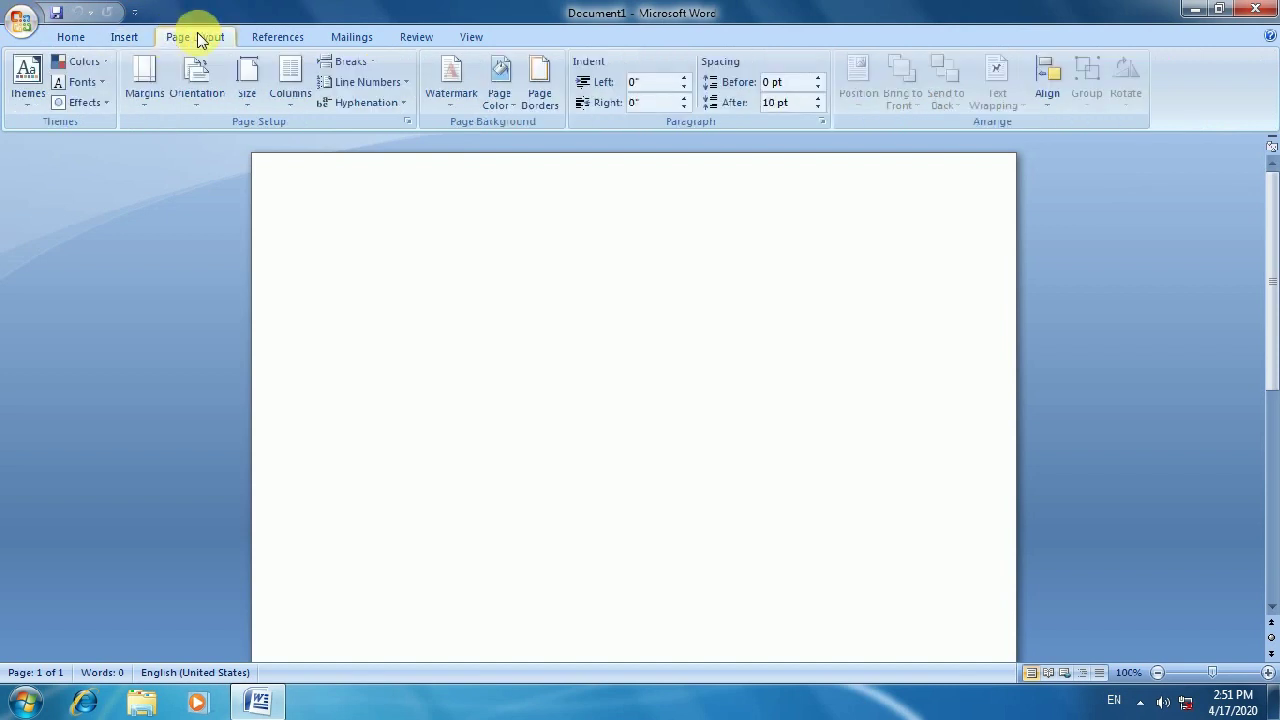
pyautogui.click(267, 38)
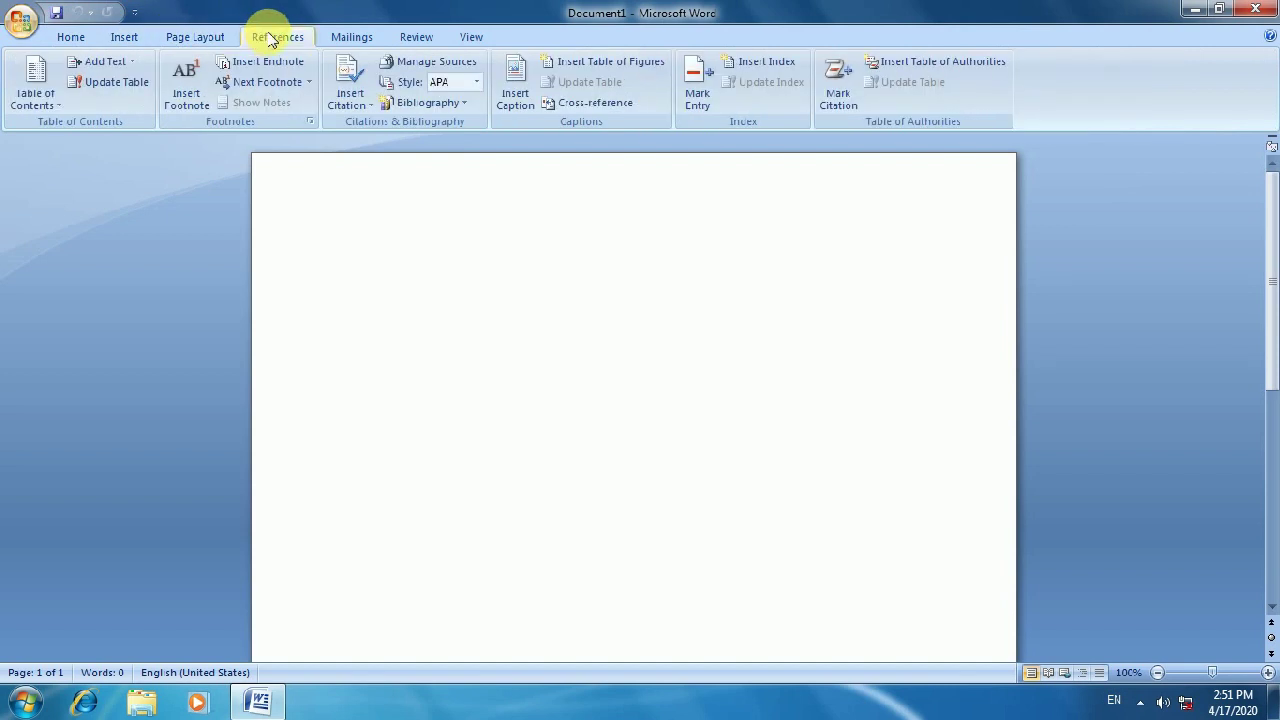
pyautogui.click(343, 40)
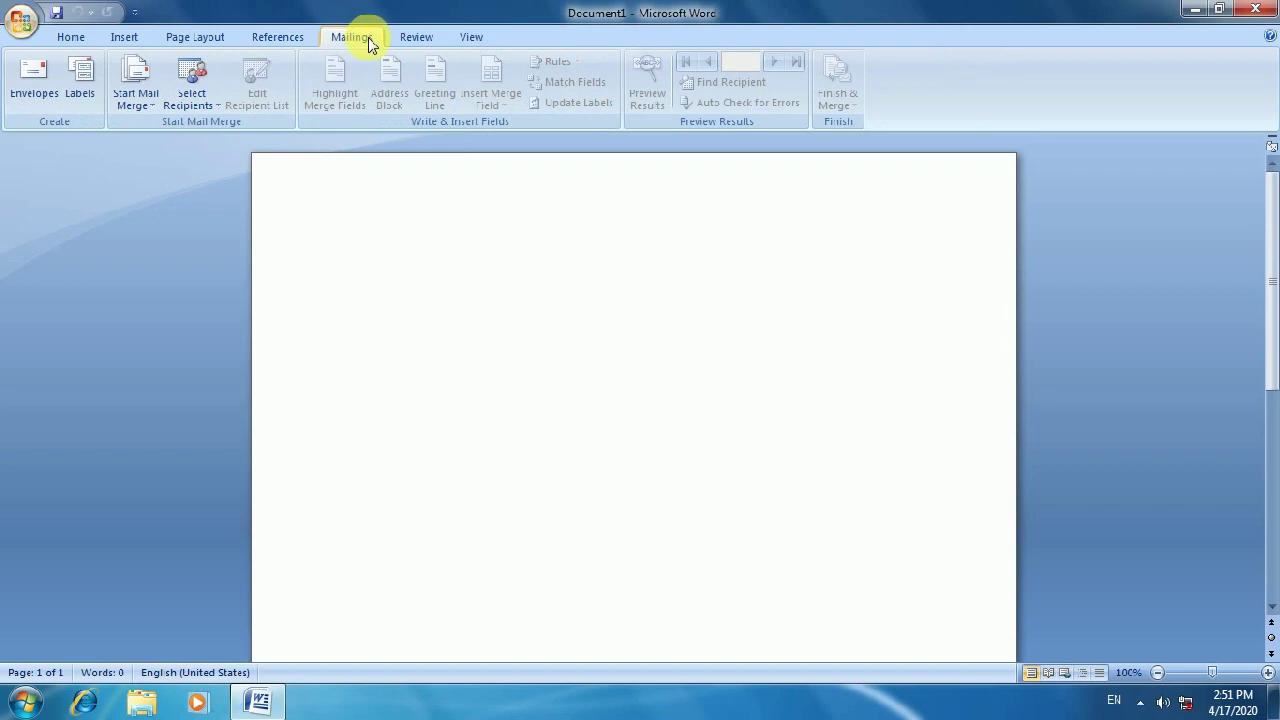
pyautogui.click(416, 38)
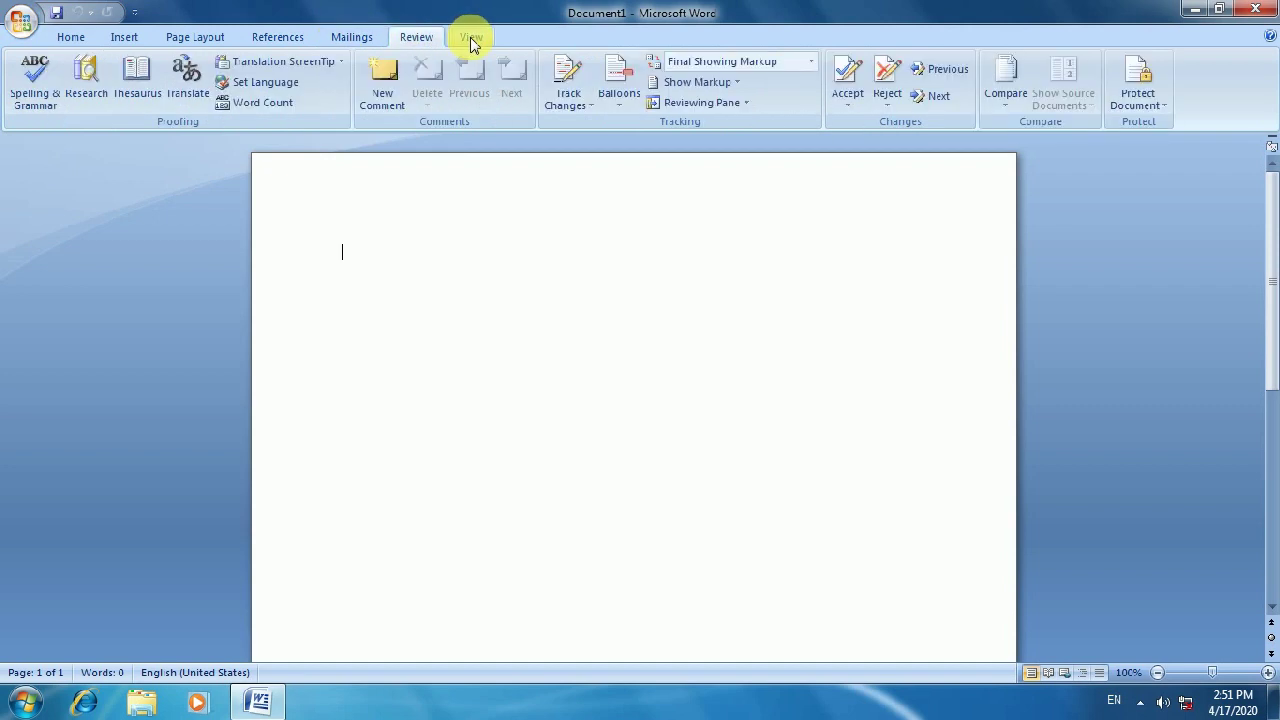
pyautogui.click(470, 40)
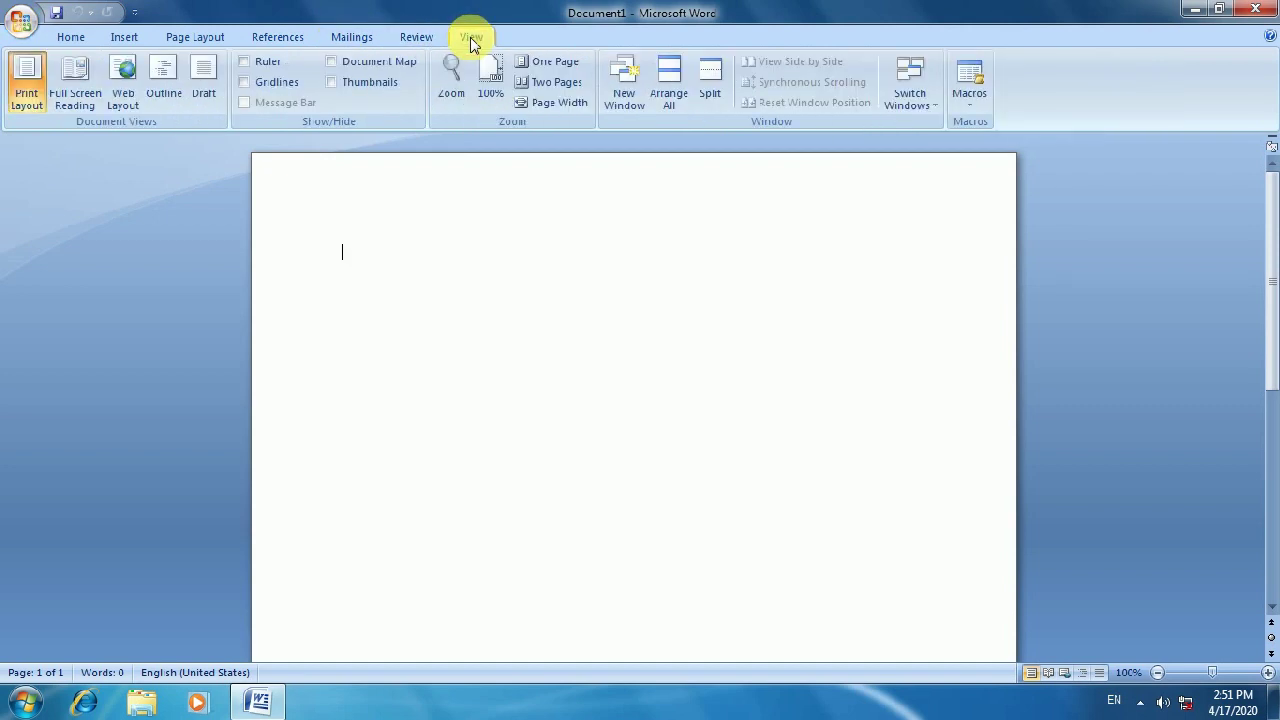
pyautogui.click(70, 38)
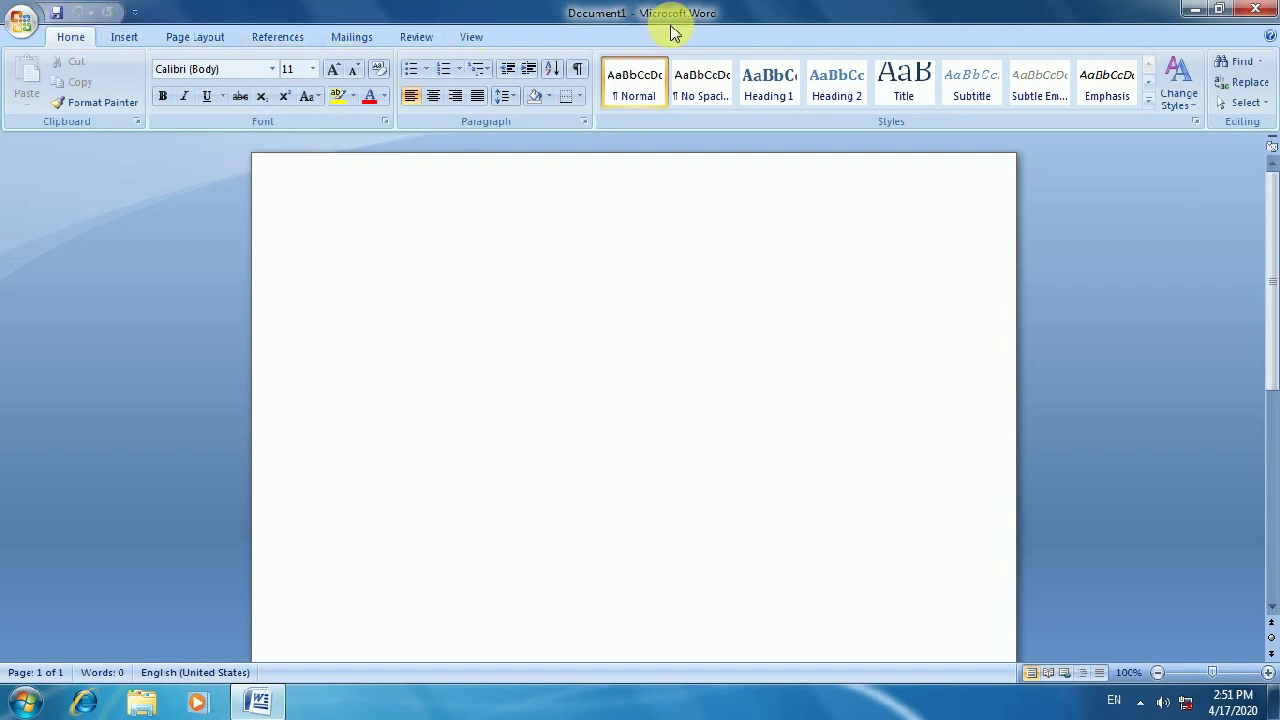
# Look through the document-level Print, Prepare, Send, Publish and Save As options
pyautogui.click(22, 22)
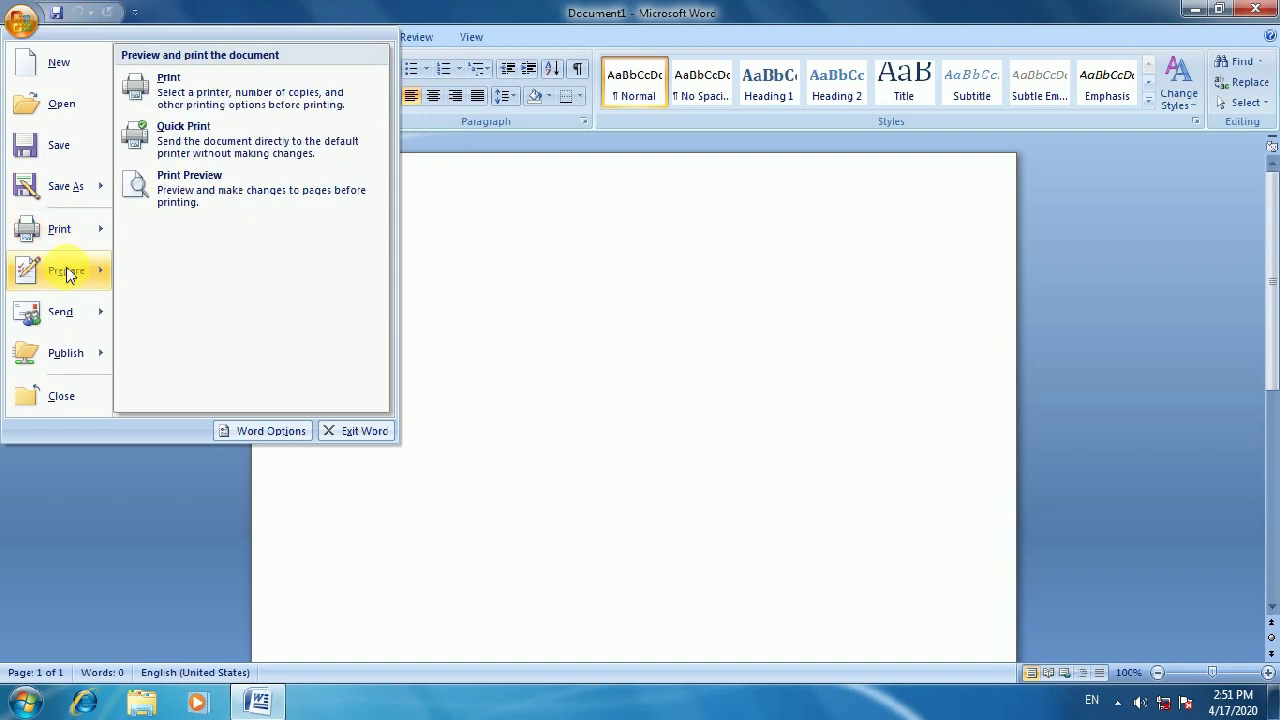
pyautogui.moveTo(69, 271)
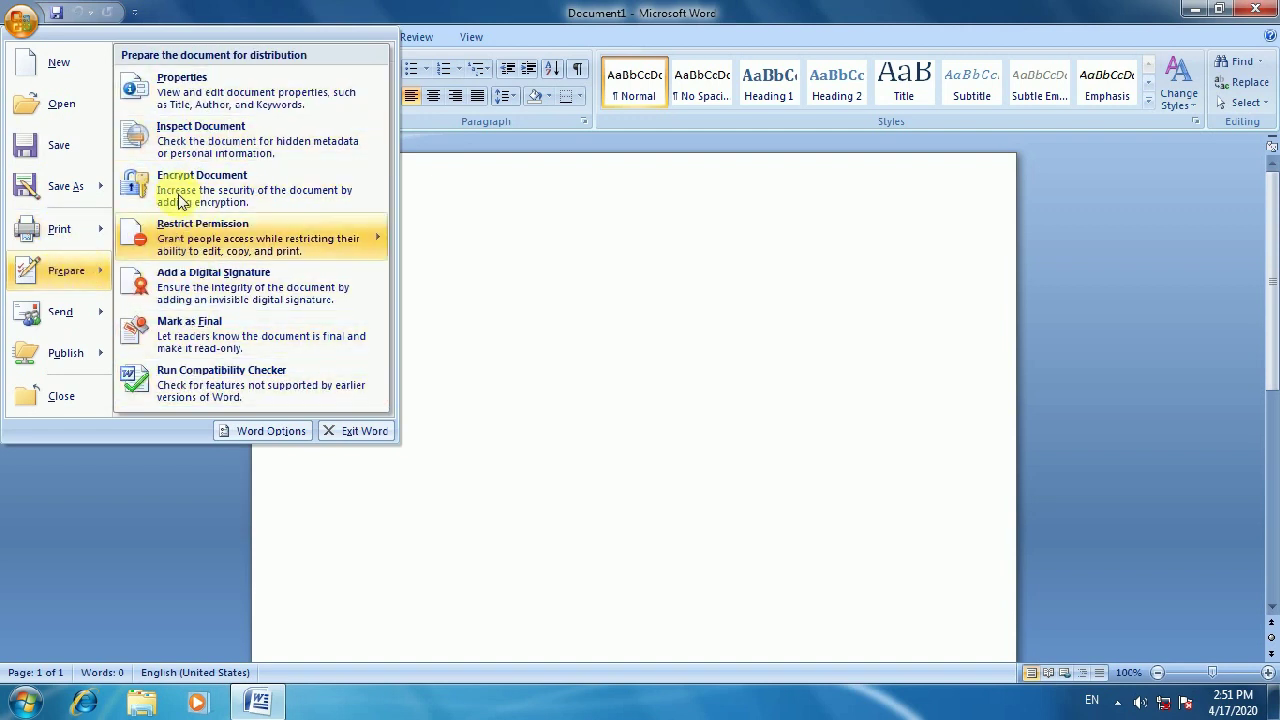
pyautogui.moveTo(58, 328)
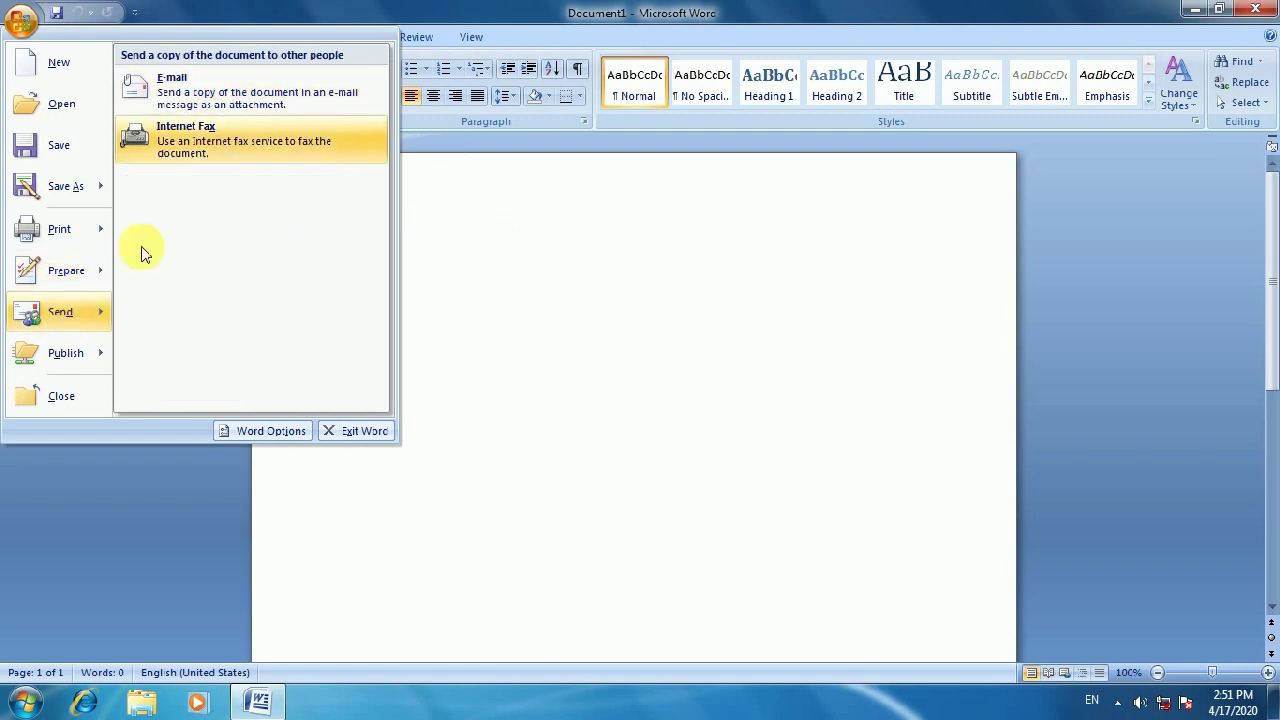
pyautogui.moveTo(80, 351)
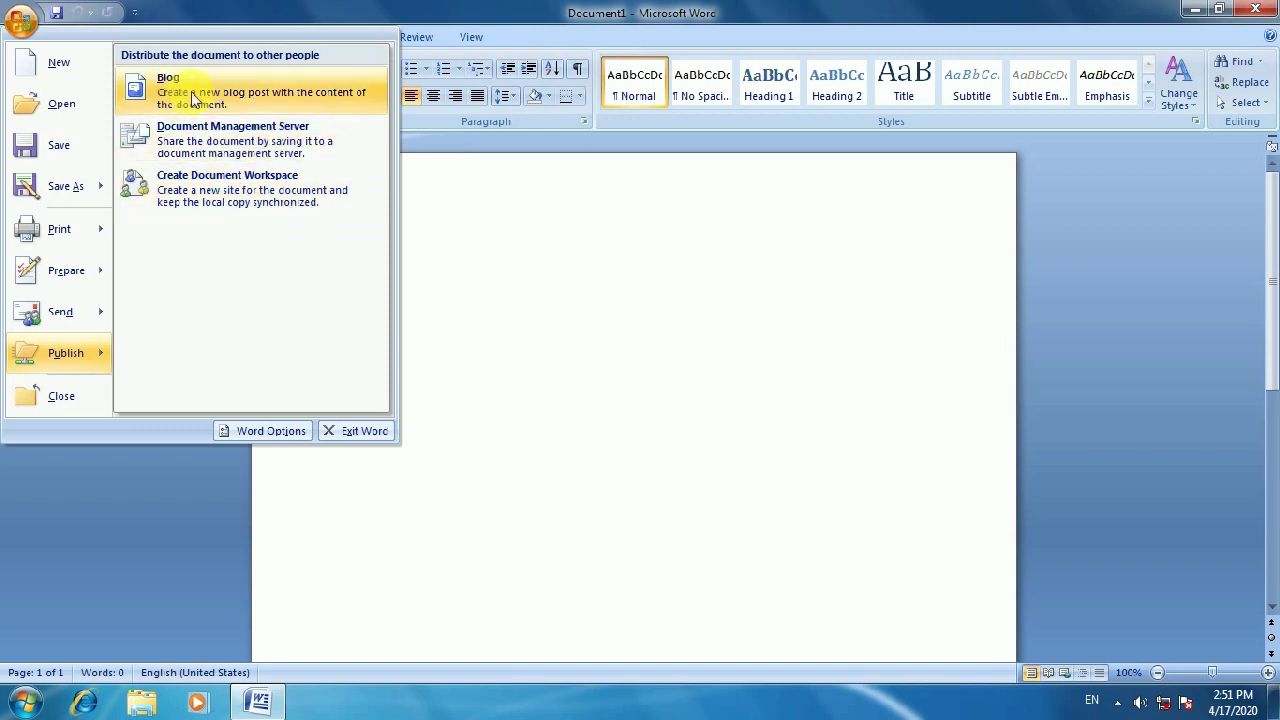
pyautogui.moveTo(93, 189)
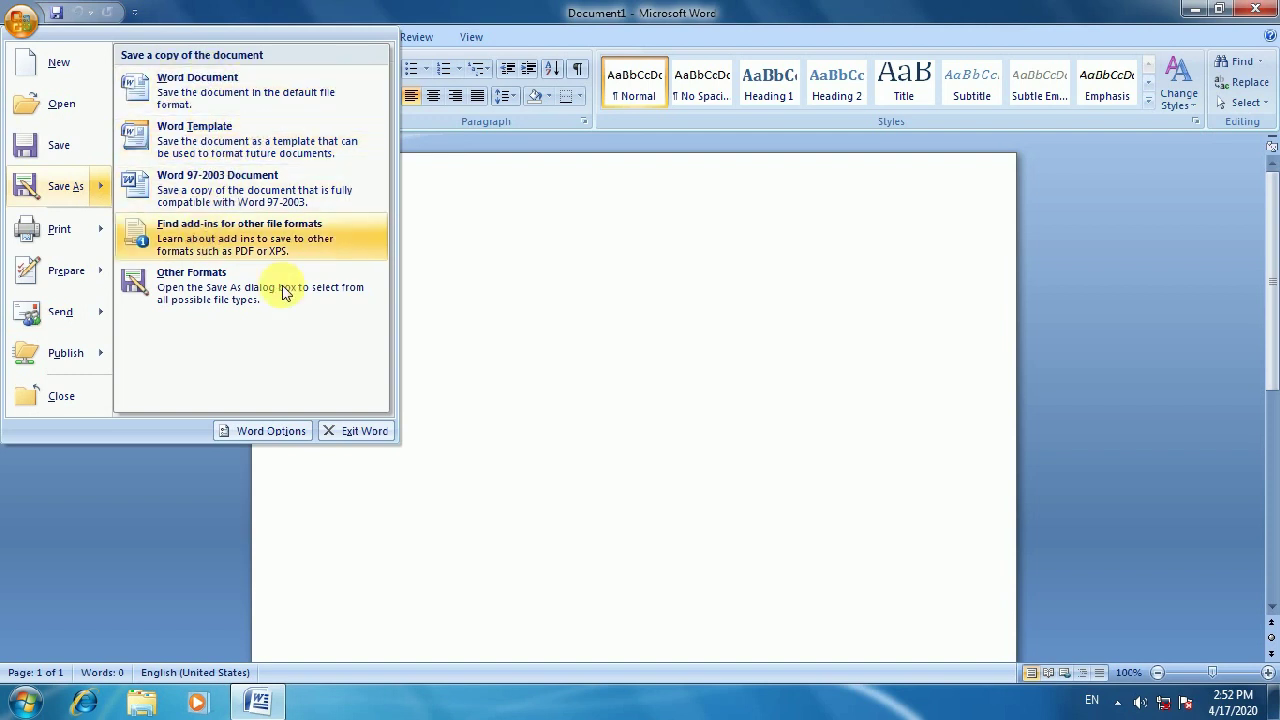
# Write a one-line introduction consisting of "I am" and the person's full name, and copy the whole line to the clipboard
pyautogui.click(453, 428)
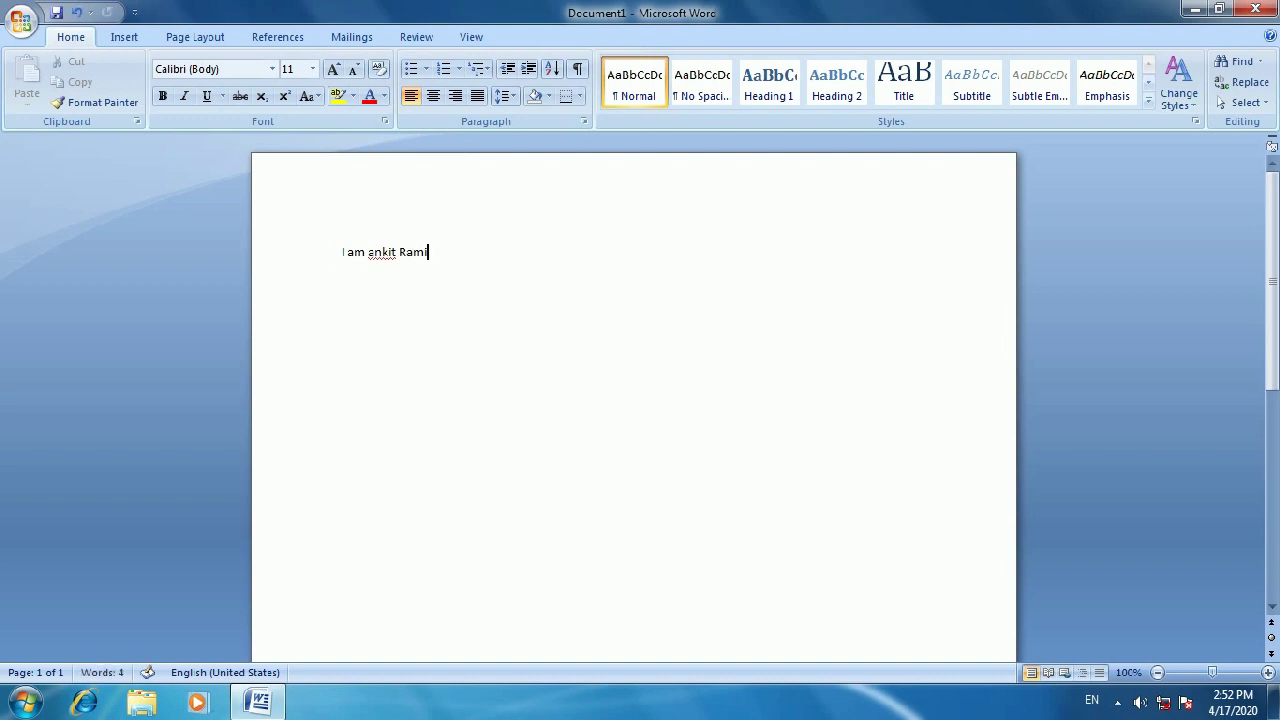
pyautogui.click(467, 270)
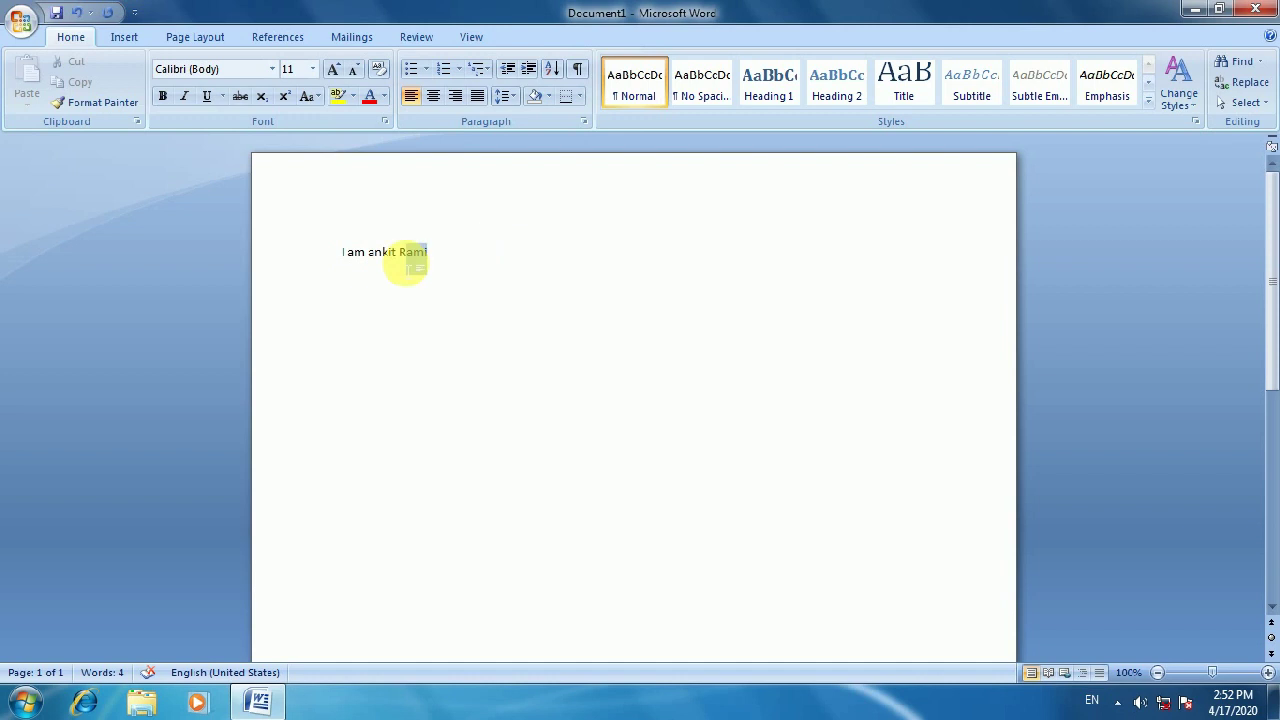
pyautogui.moveTo(405, 262); pyautogui.dragTo(335, 262)
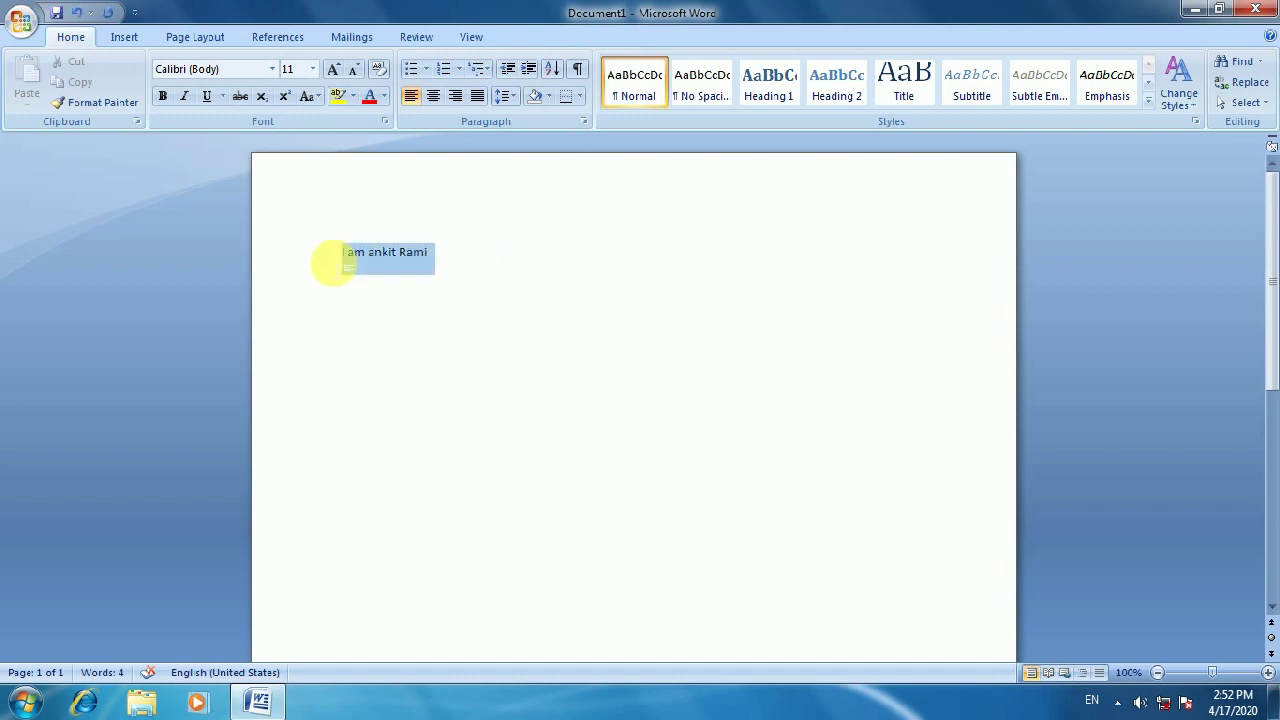
pyautogui.click(391, 289)
pyautogui.click(469, 268)
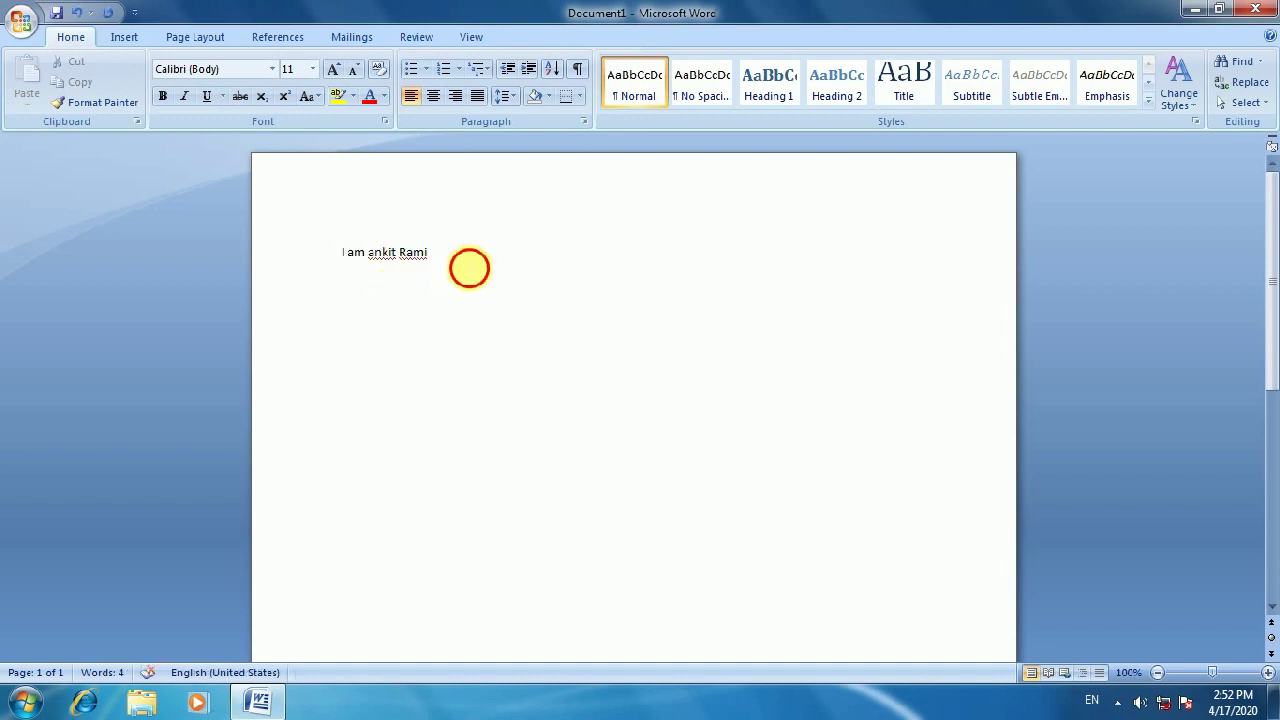
pyautogui.moveTo(400, 271); pyautogui.dragTo(351, 275)
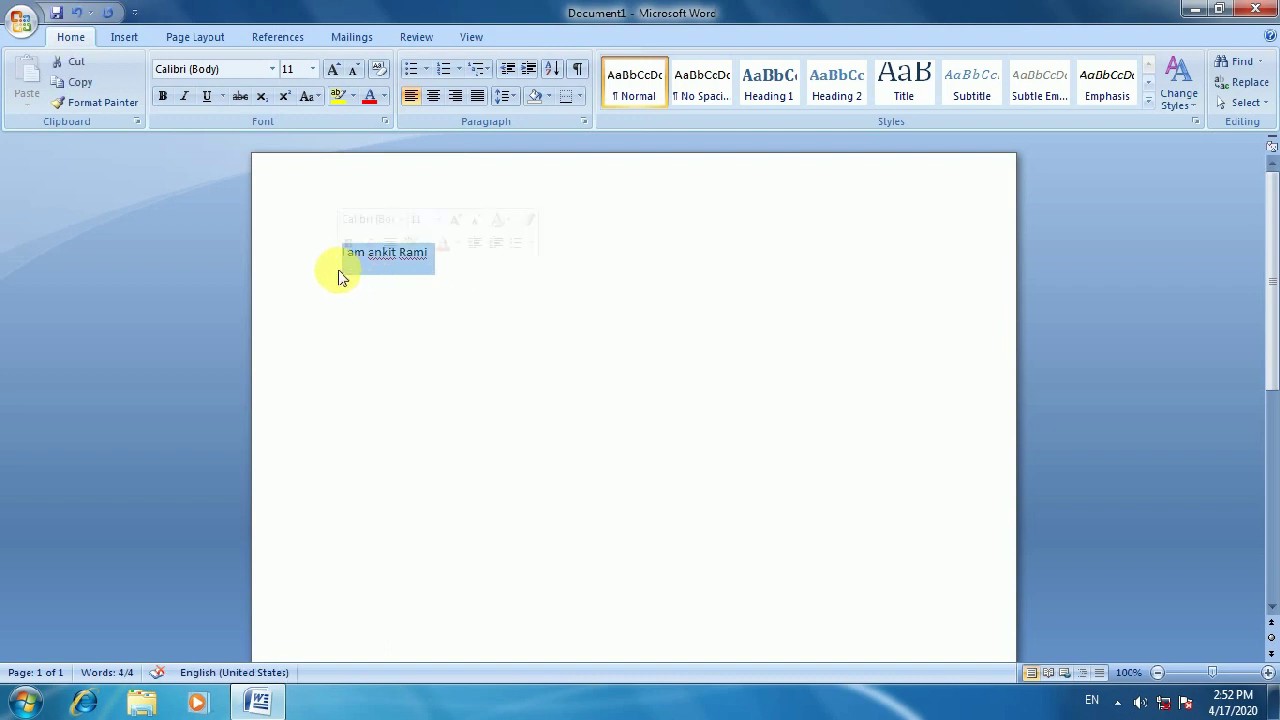
pyautogui.click(75, 85)
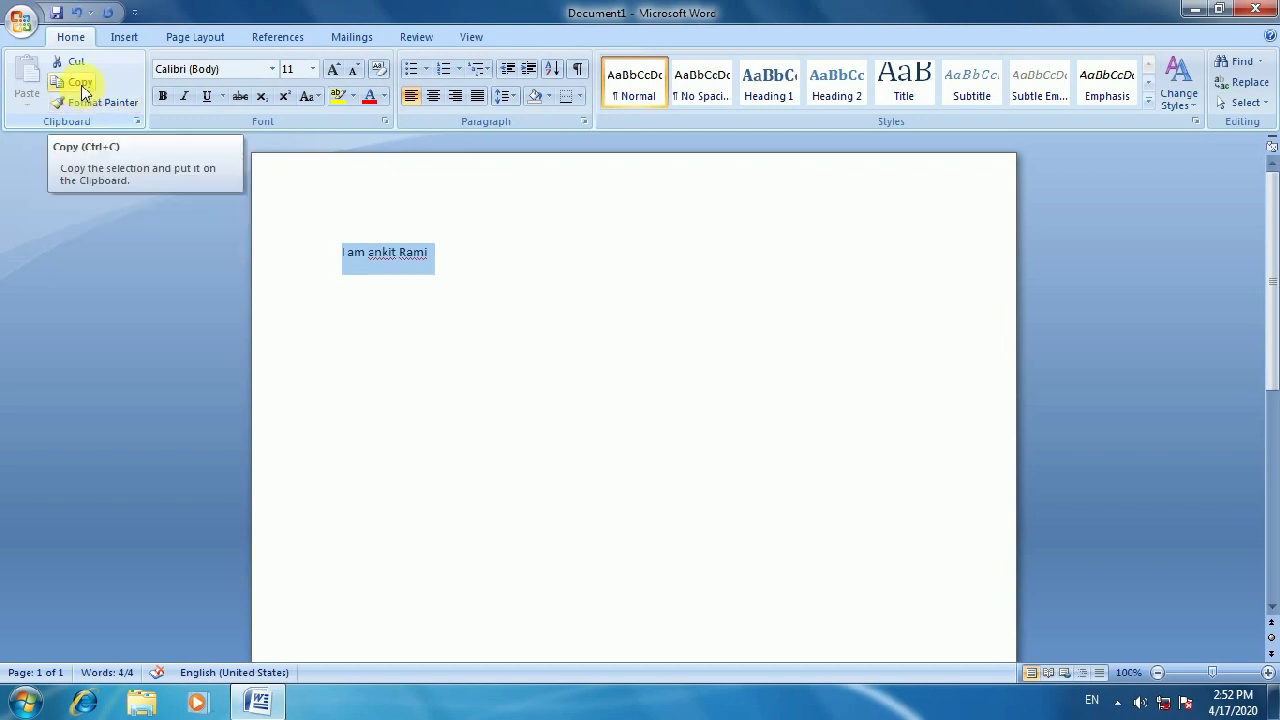
pyautogui.click(80, 82)
# Start a new paragraph below the introduction line and paste the copied line three times
pyautogui.click(452, 258)
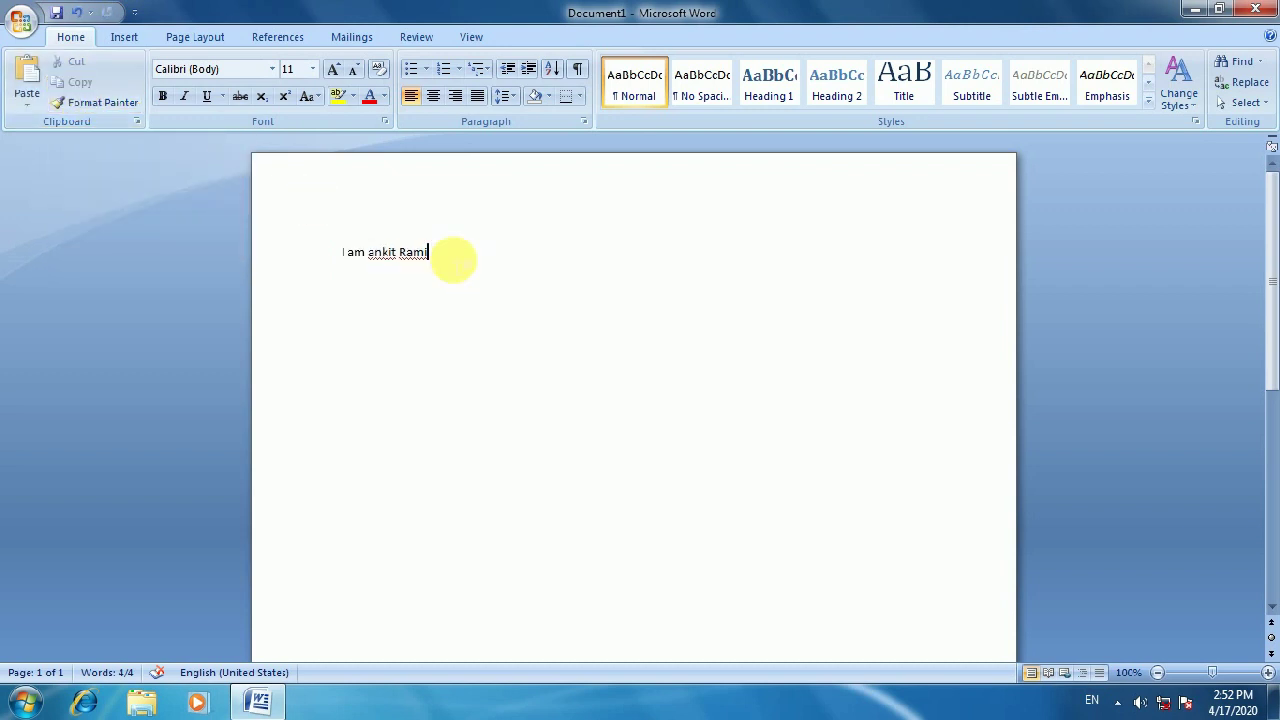
pyautogui.press('Return')
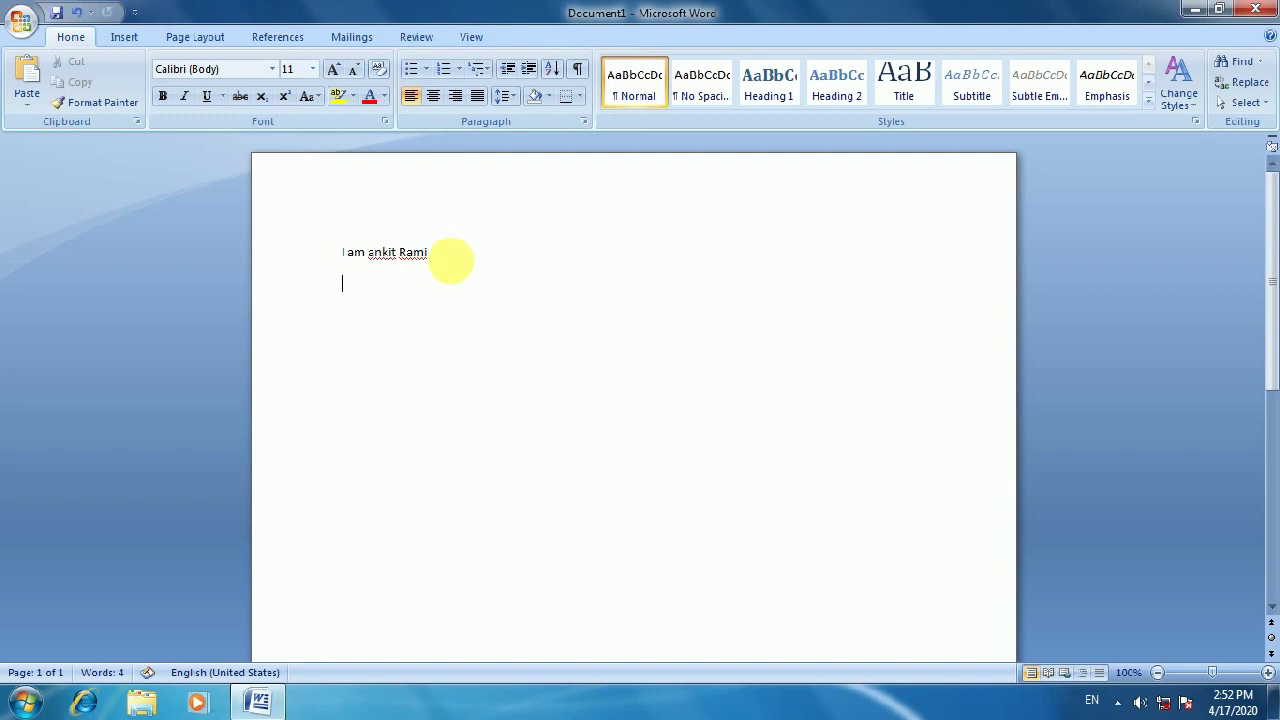
pyautogui.click(27, 80)
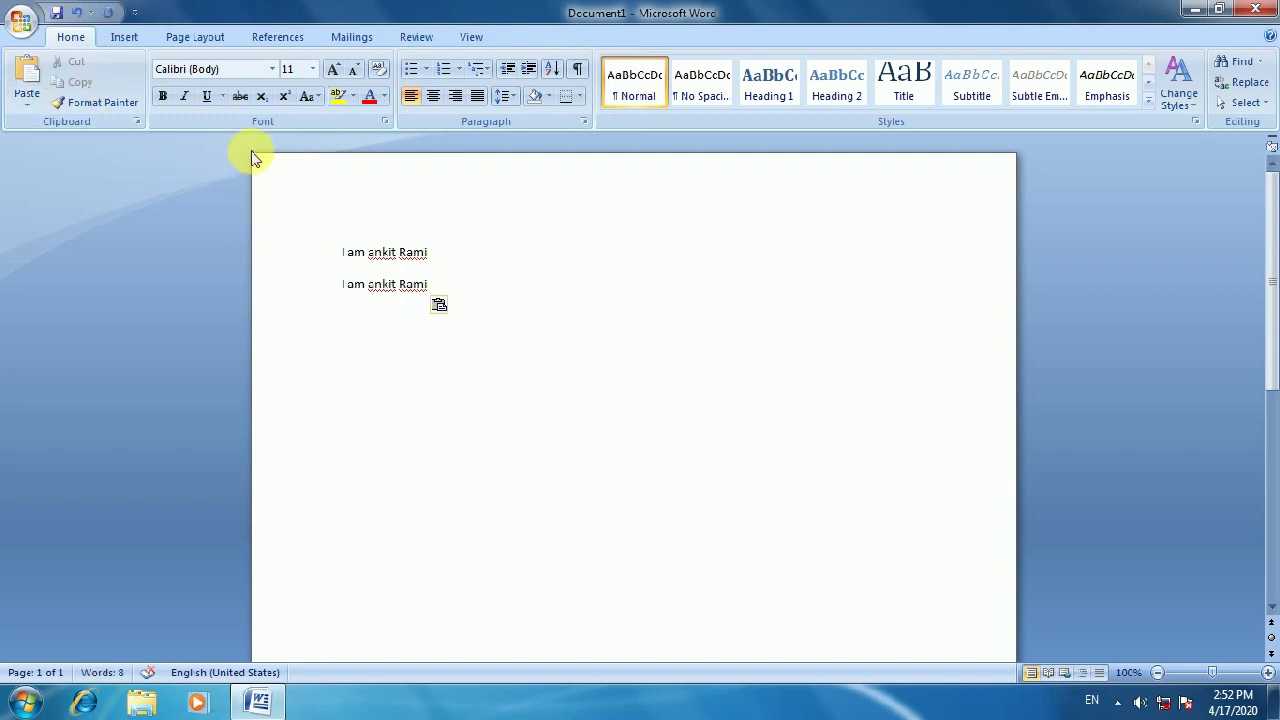
pyautogui.click(30, 72)
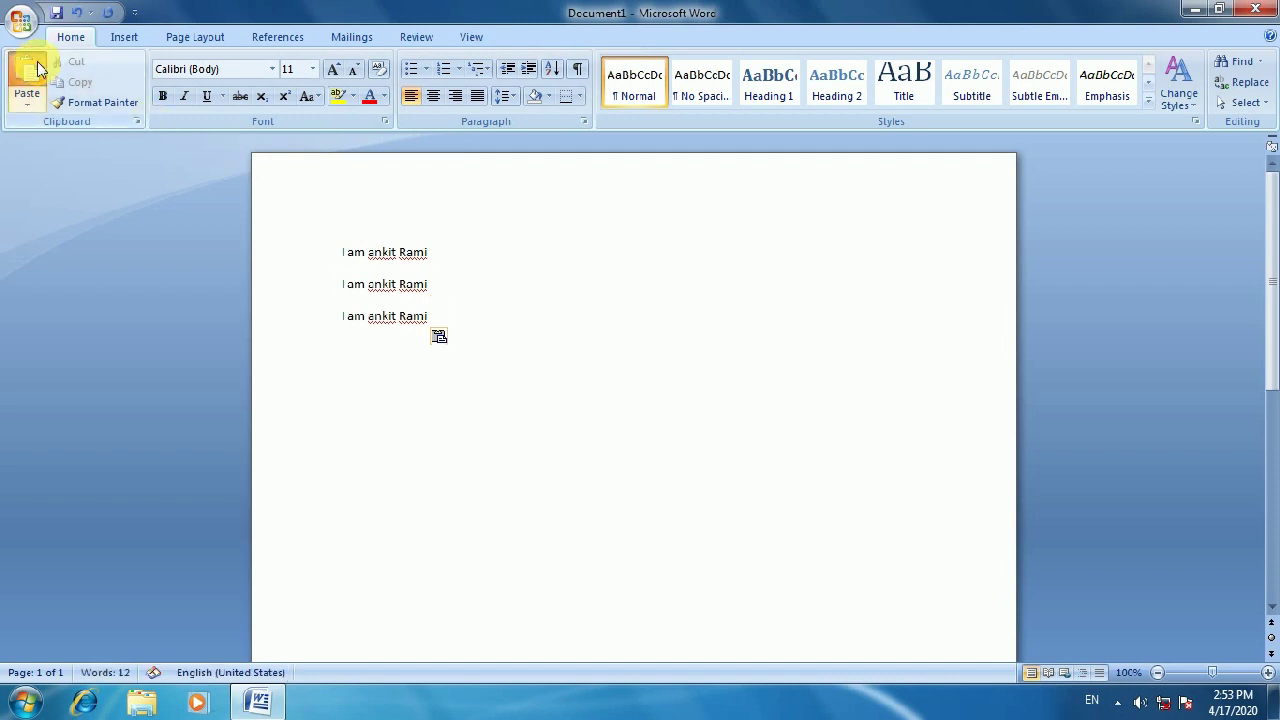
pyautogui.click(37, 68)
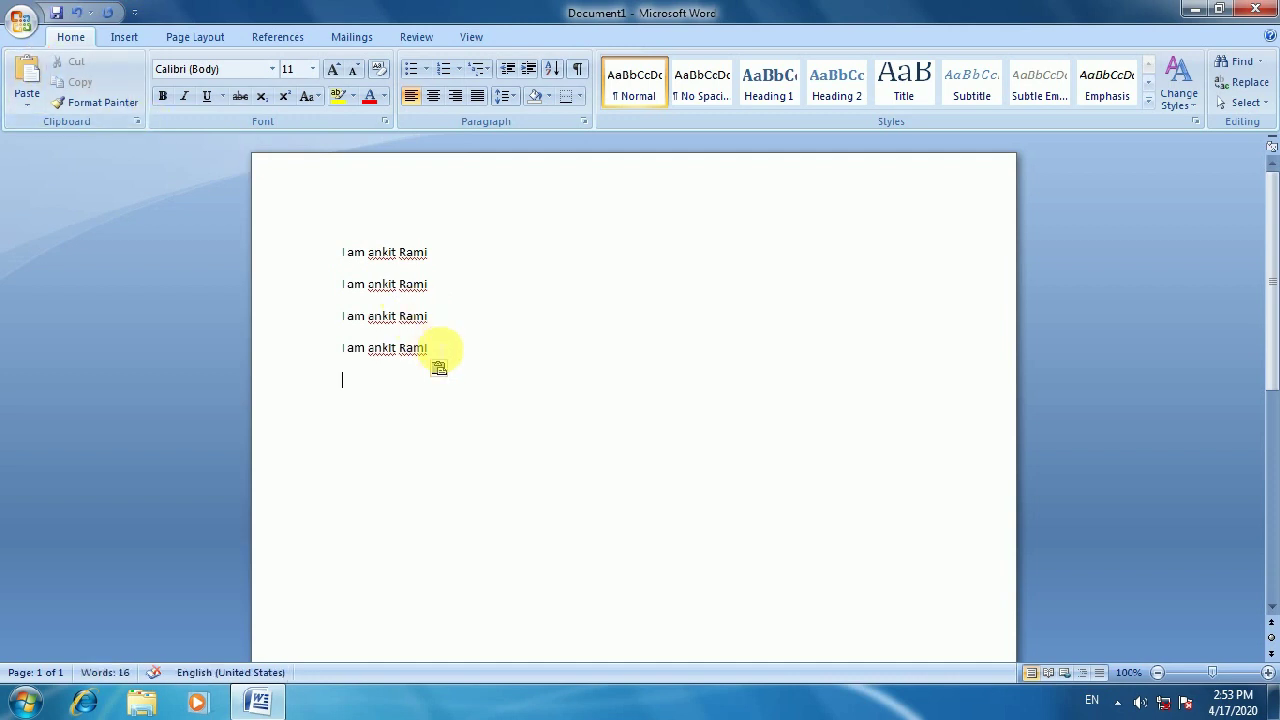
# Cut all four introduction lines from the page and paste them back
pyautogui.moveTo(345, 378); pyautogui.dragTo(337, 257)
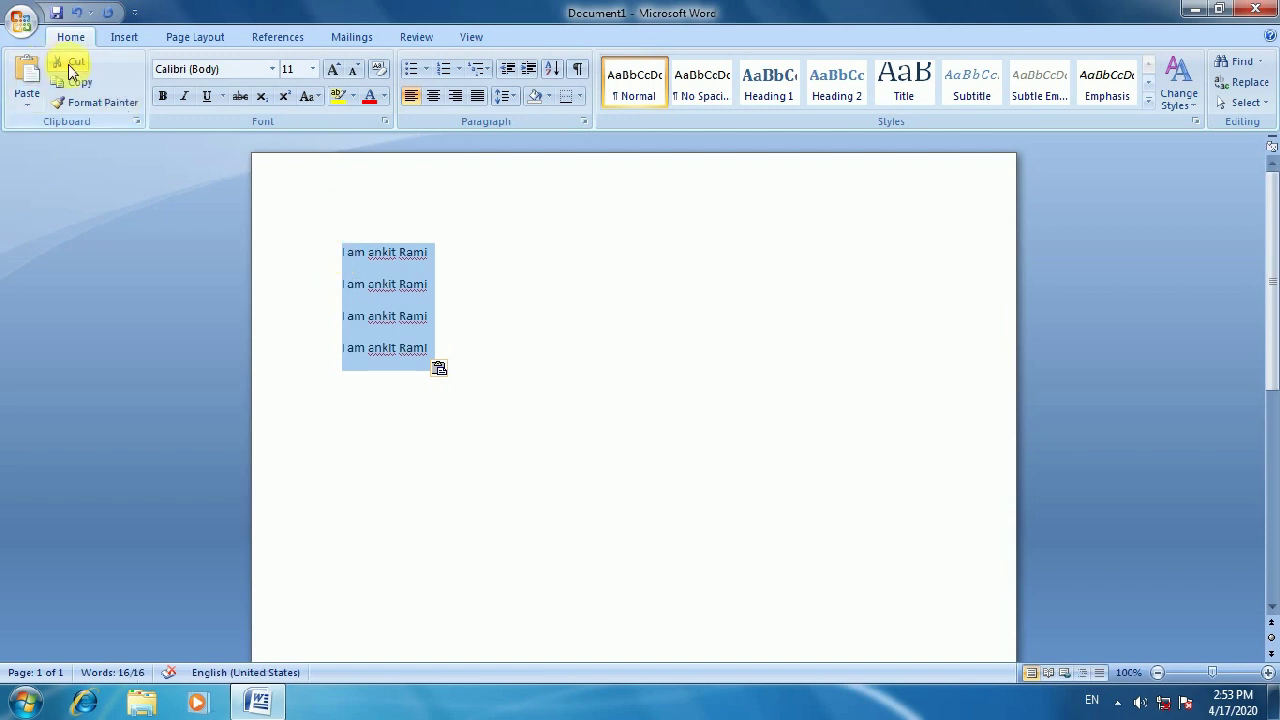
pyautogui.click(70, 66)
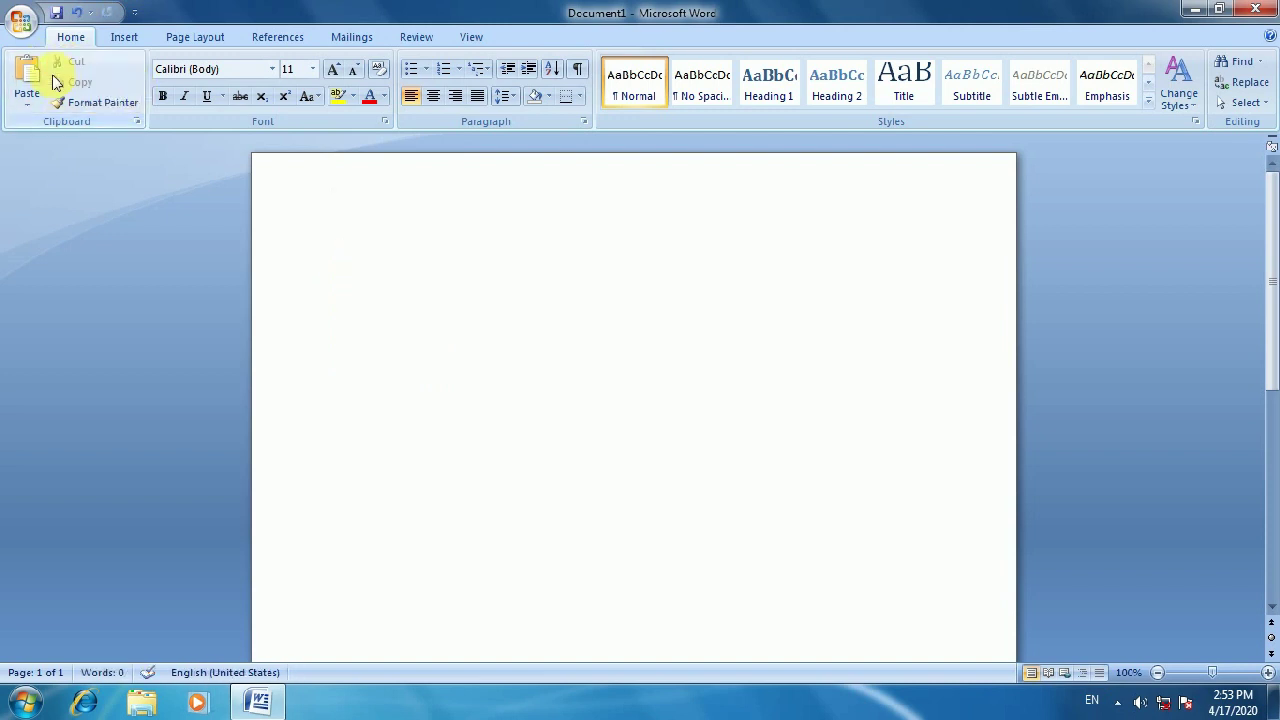
pyautogui.click(22, 76)
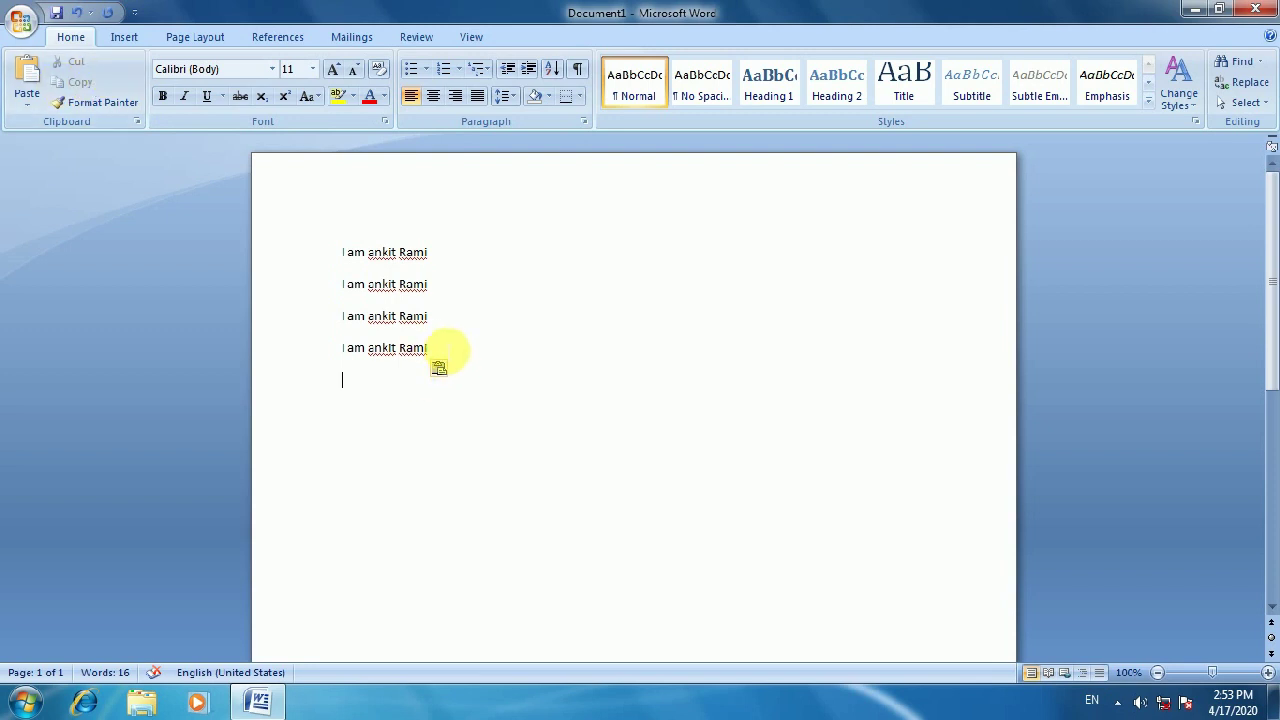
# Remove the entire document text and paste the four introduction lines again from the clipboard
pyautogui.hotkey('ctrl', 'a')
pyautogui.press('Delete')
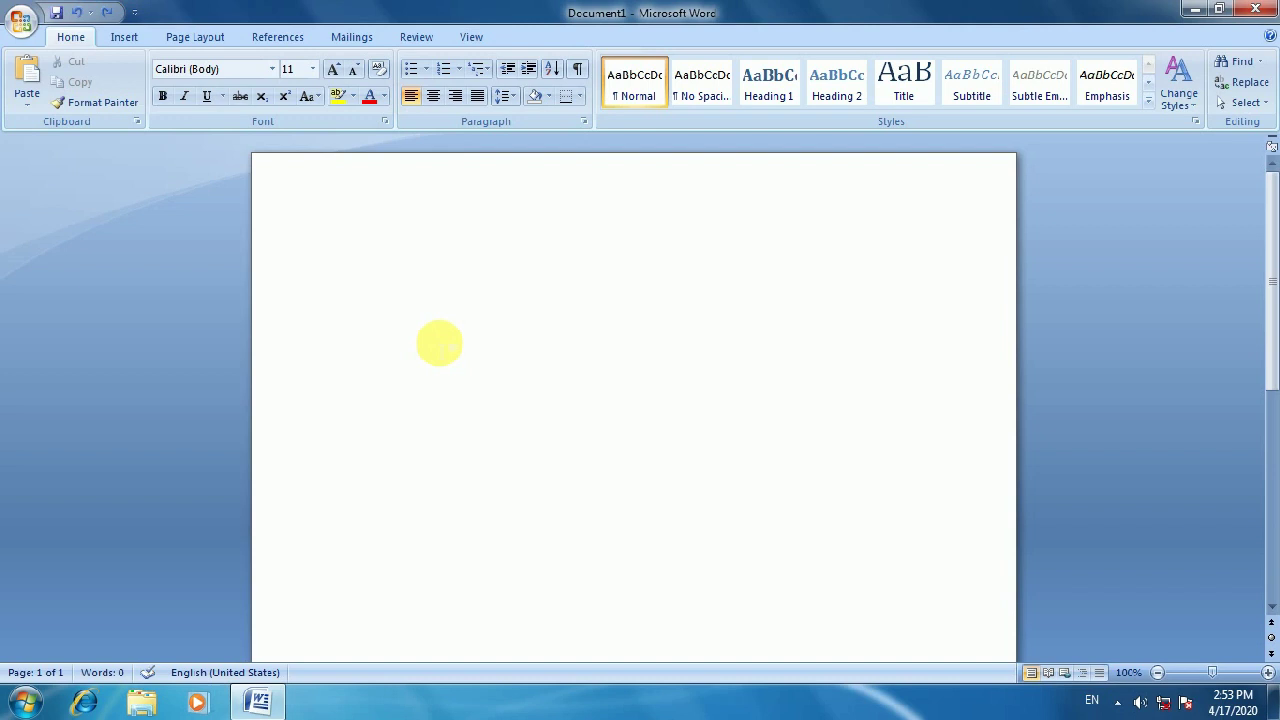
pyautogui.hotkey('ctrl', 'v')
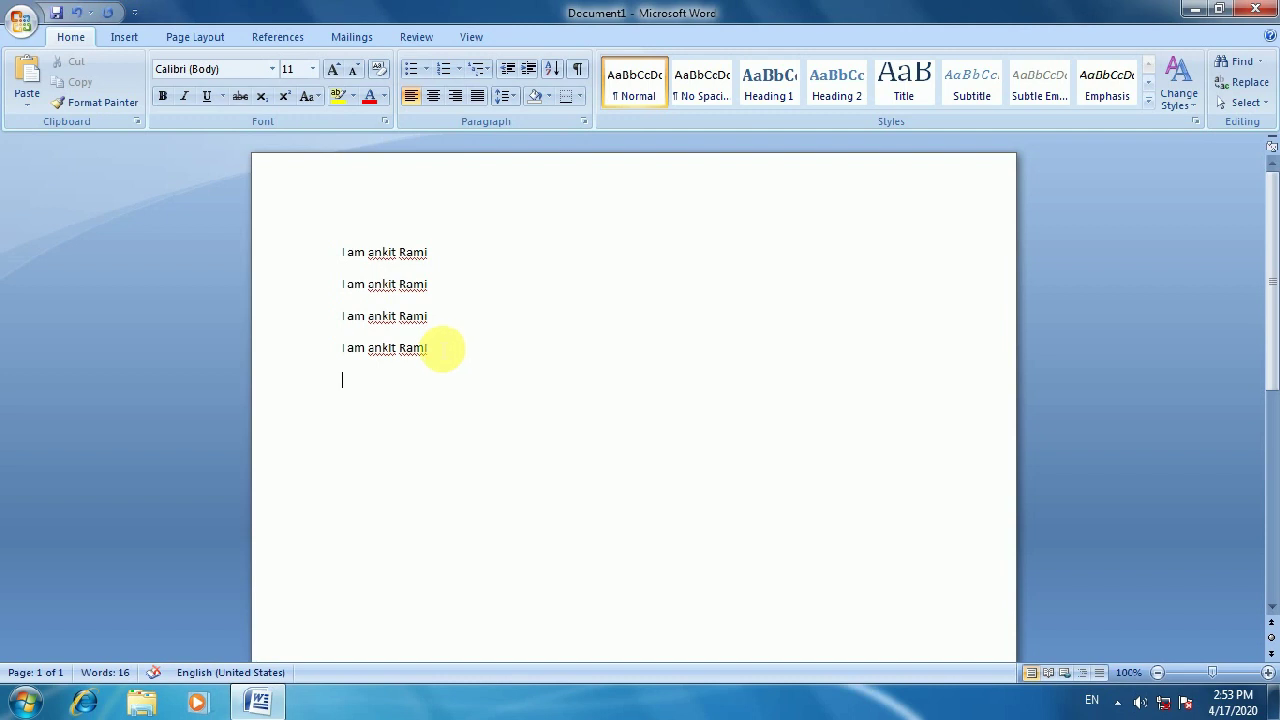
# Undo the last paste of the introduction lines and redo it
pyautogui.click(77, 12)
pyautogui.click(108, 12)
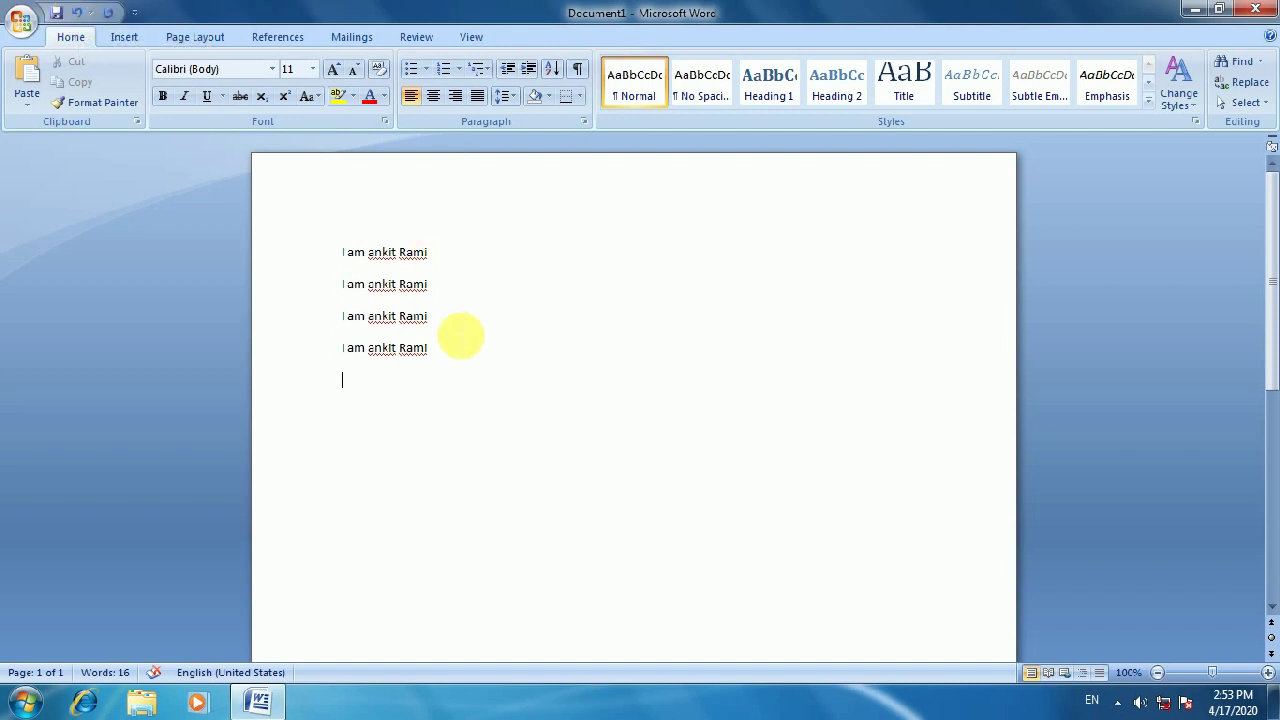
# Delete the three duplicate lines below the first introduction line, and select the remaining line
pyautogui.moveTo(451, 354); pyautogui.dragTo(339, 281)
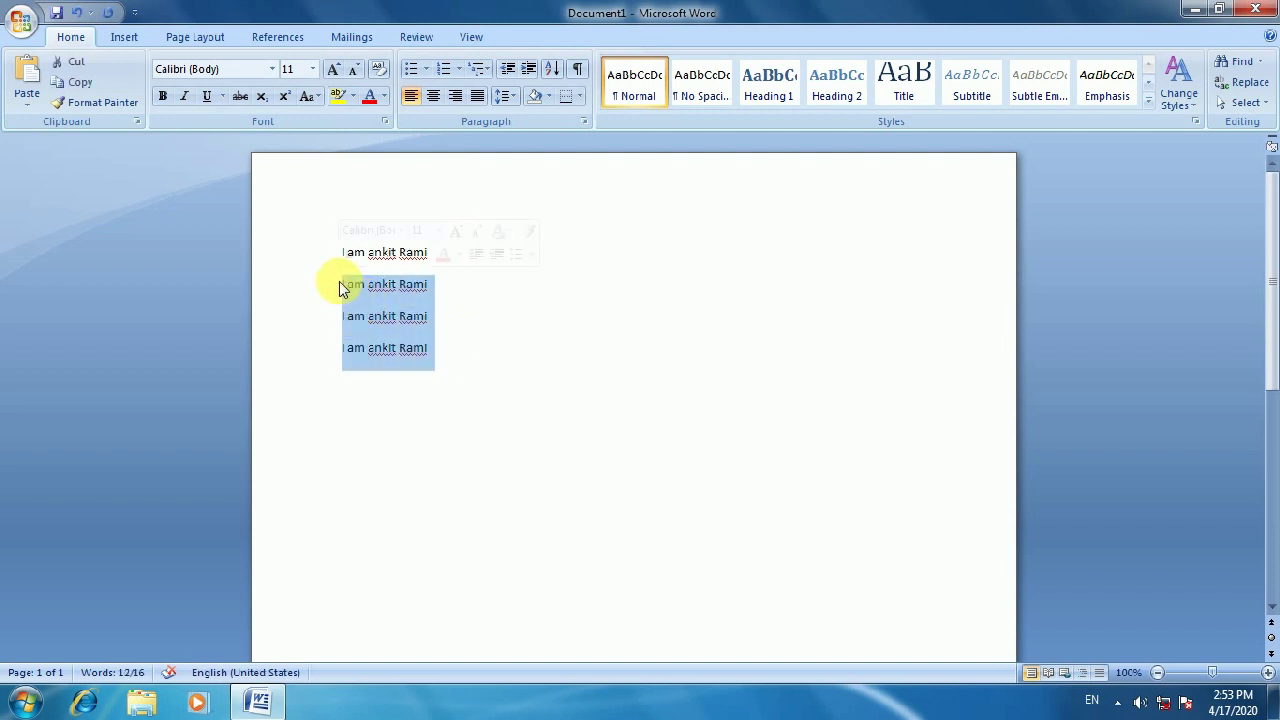
pyautogui.press('Delete')
pyautogui.moveTo(440, 264); pyautogui.dragTo(323, 263)
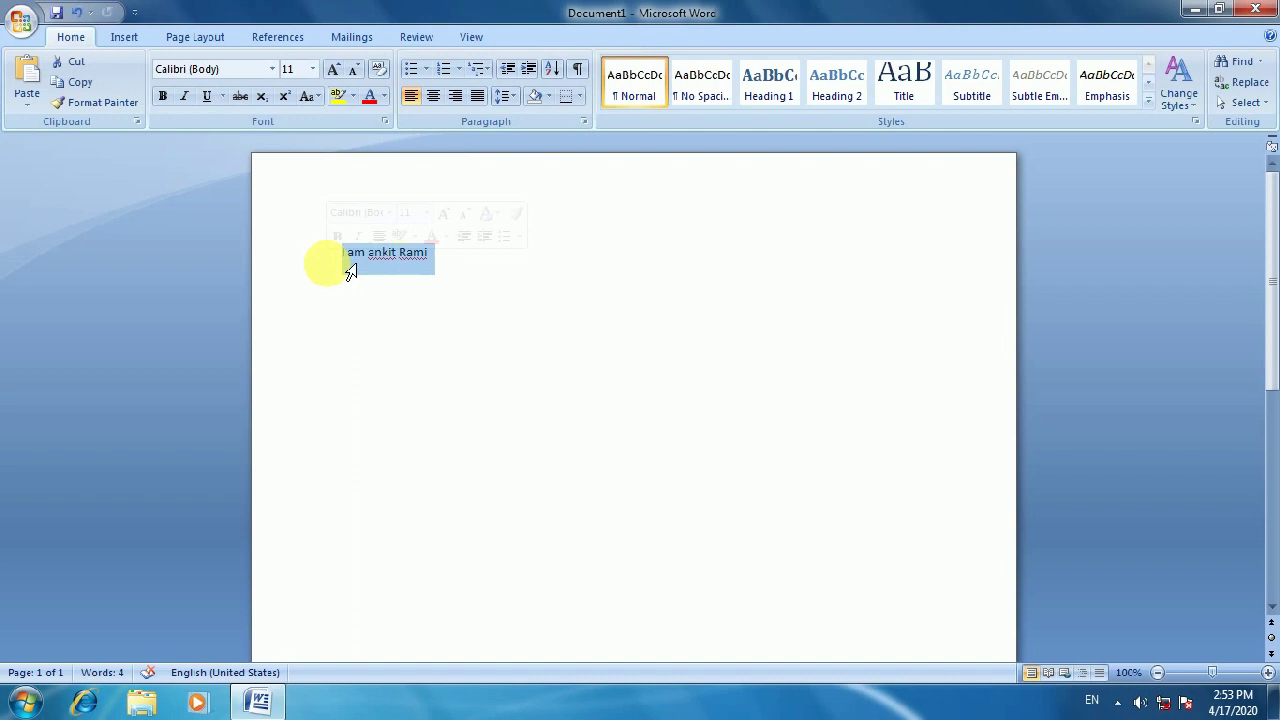
# Change the font of the selected introduction line to Franklin Gothic Heavy
pyautogui.click(272, 69)
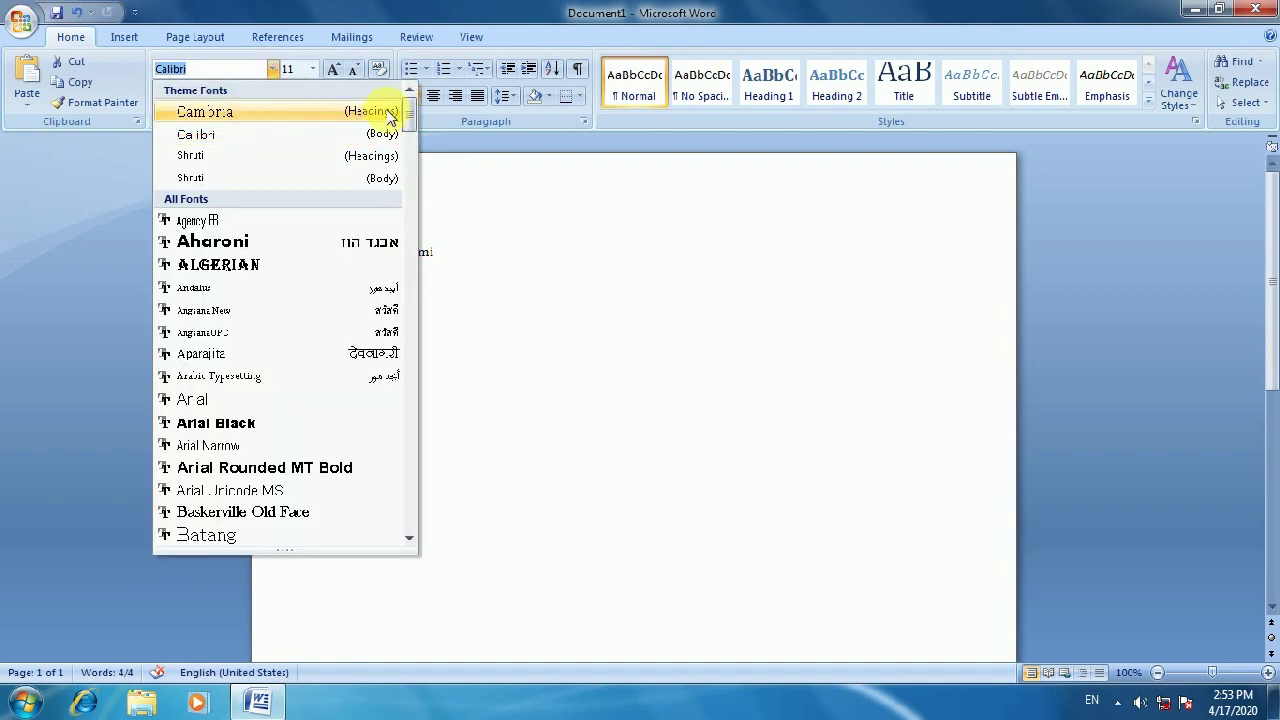
pyautogui.moveTo(414, 122); pyautogui.dragTo(396, 260)
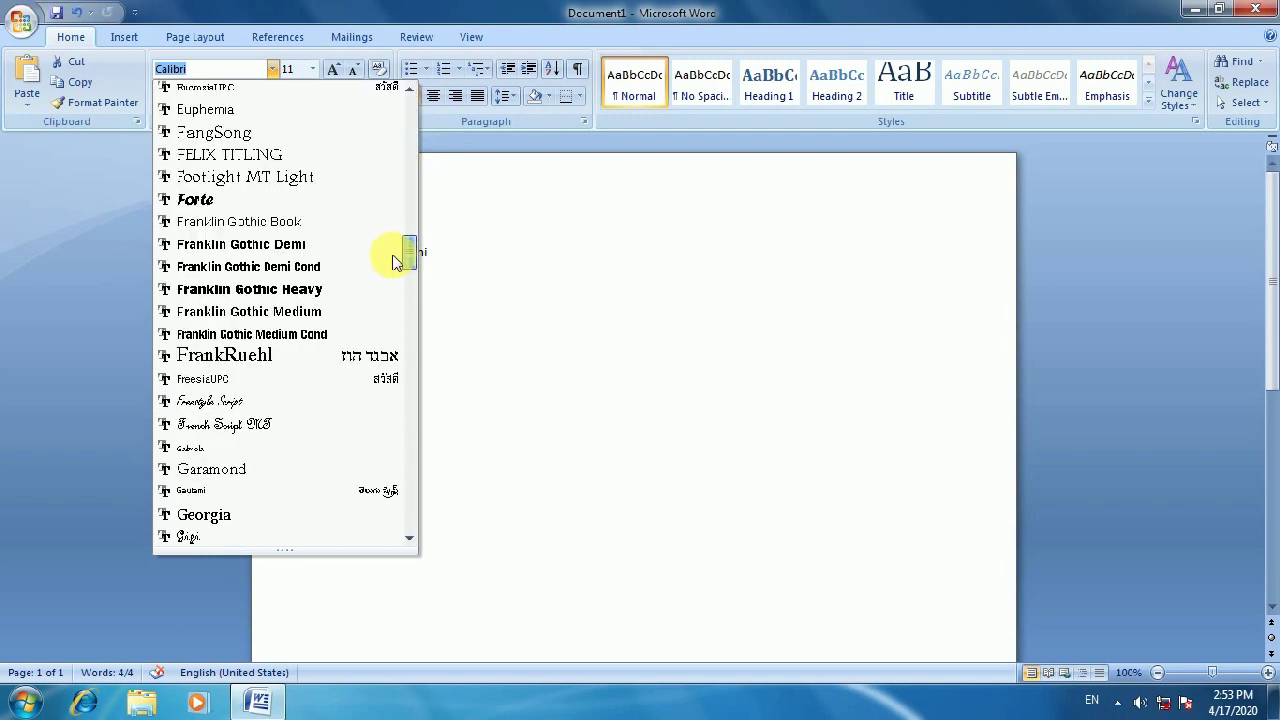
pyautogui.click(300, 287)
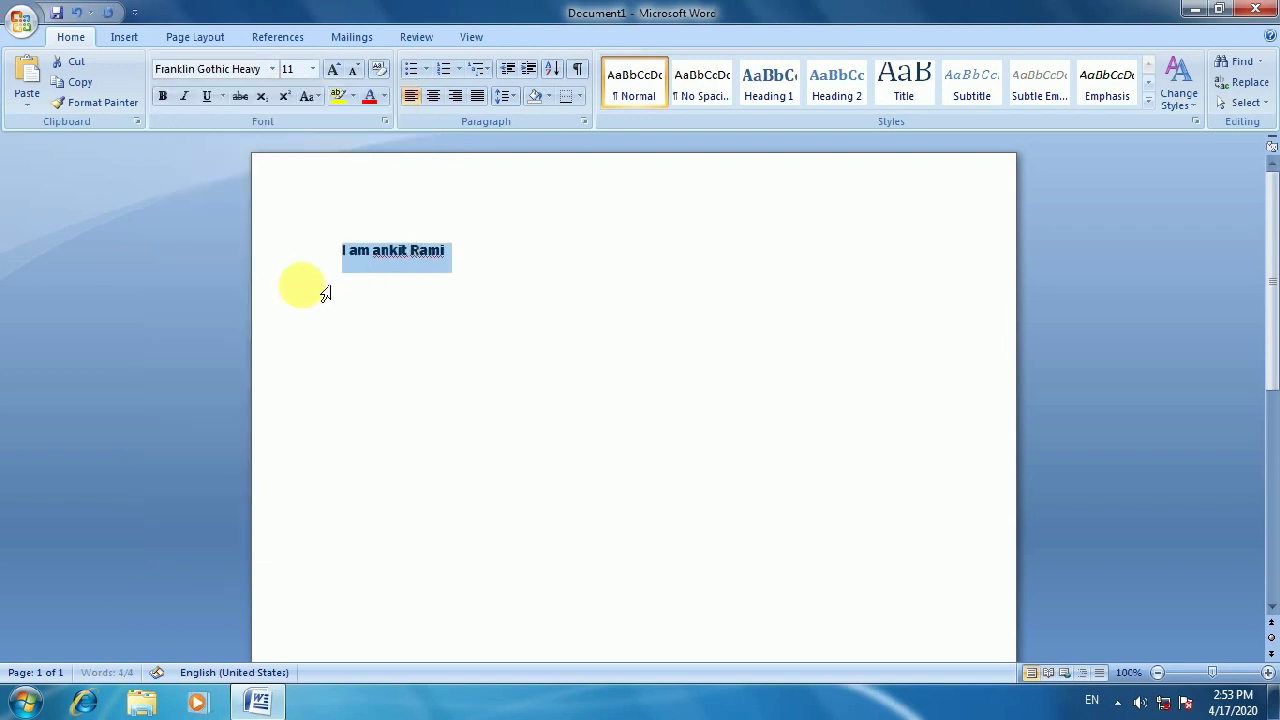
# Try a font size of 100 on the introduction line and settle on size 48
pyautogui.click(311, 69)
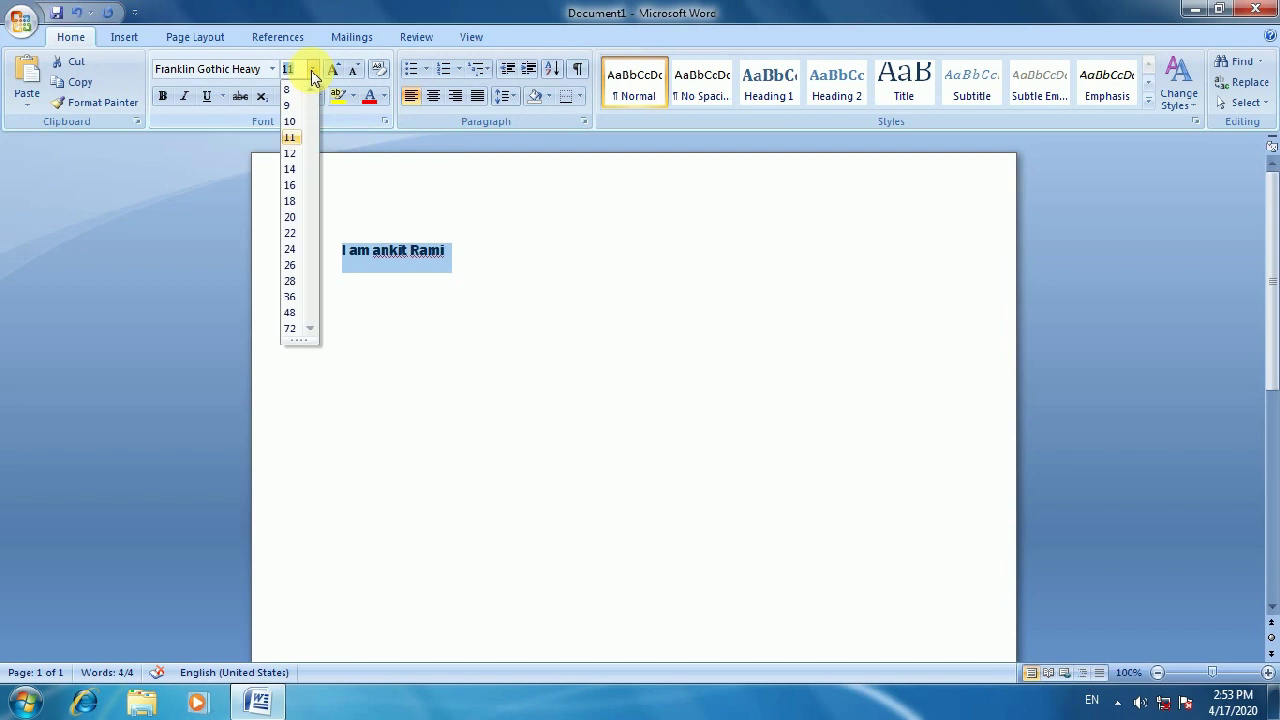
pyautogui.click(291, 316)
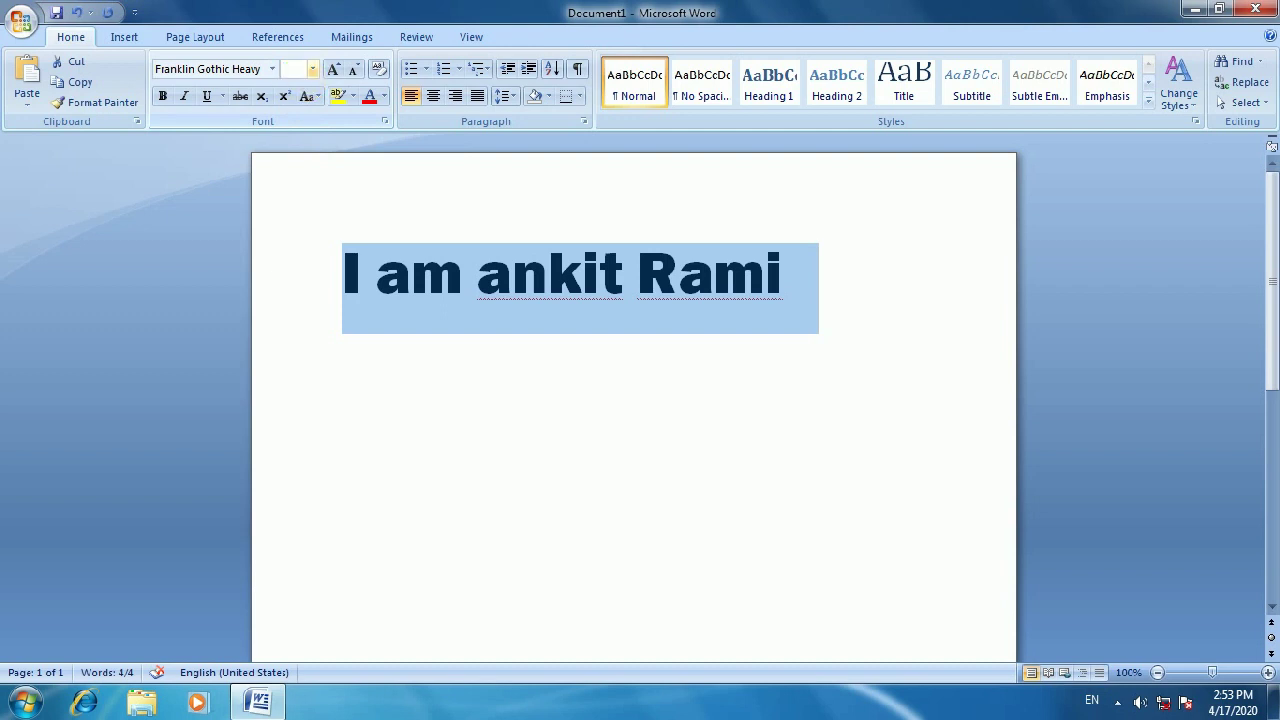
pyautogui.press('Return')
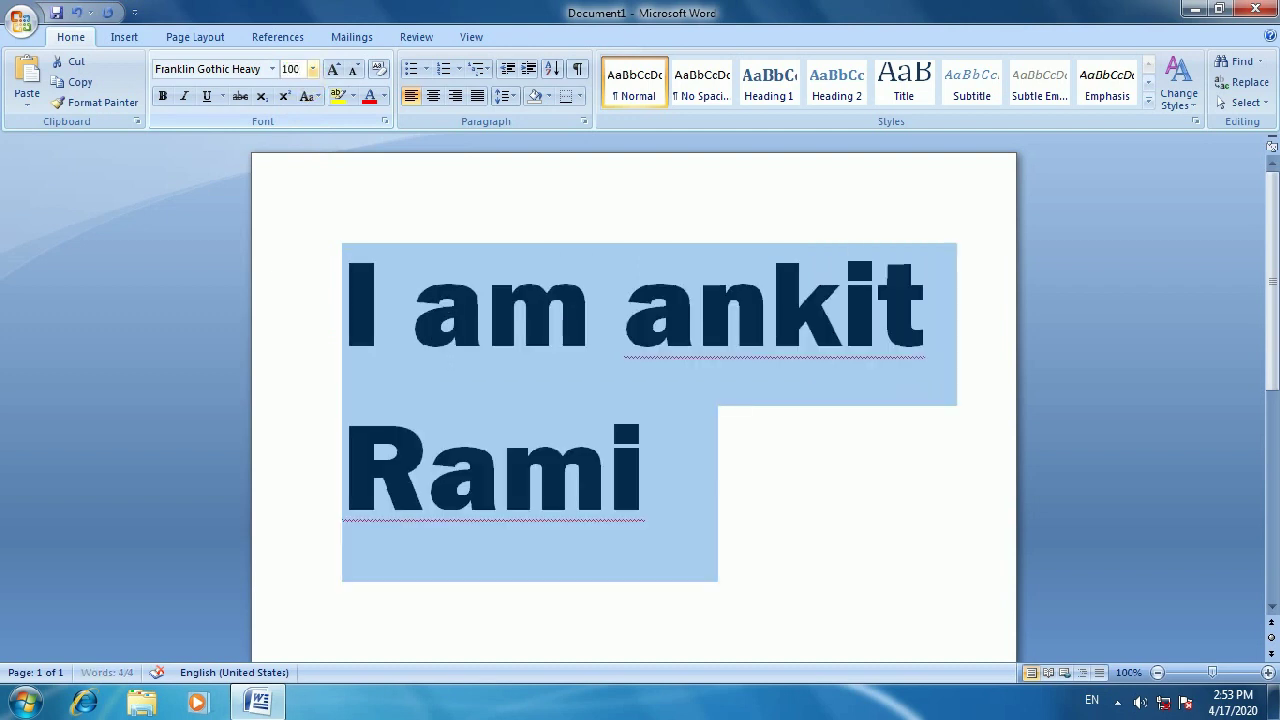
pyautogui.click(312, 68)
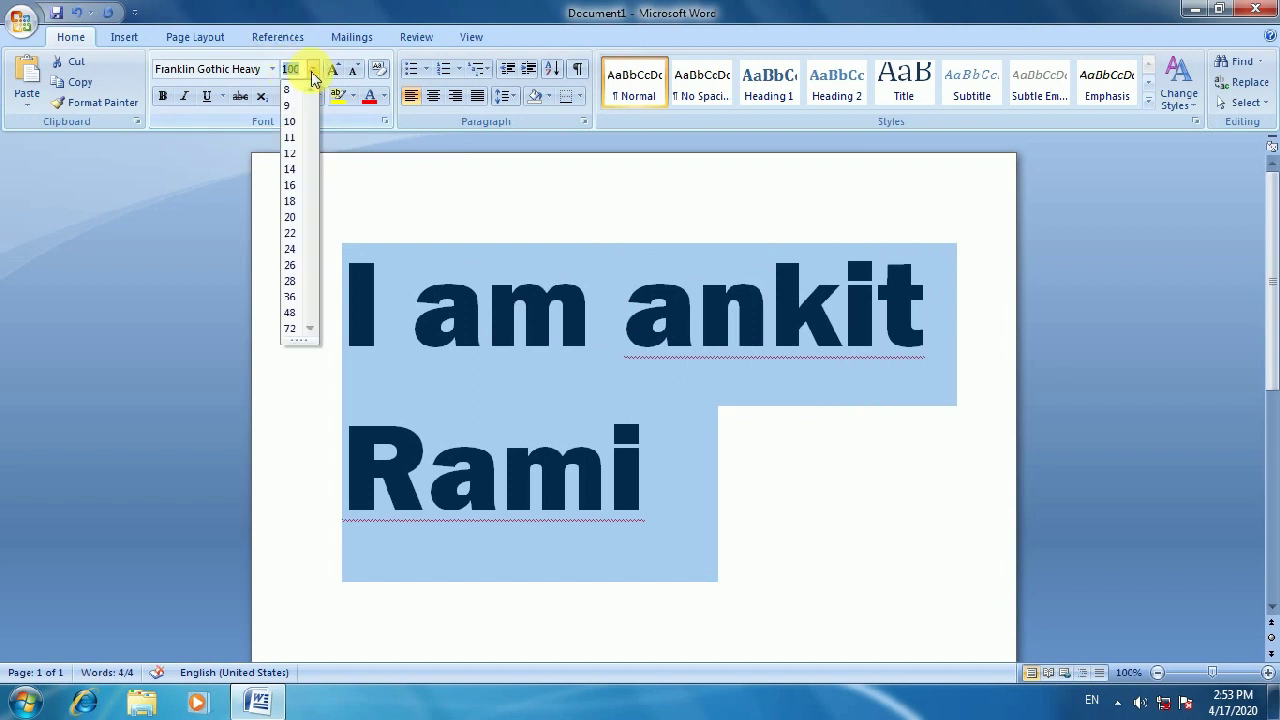
pyautogui.click(288, 320)
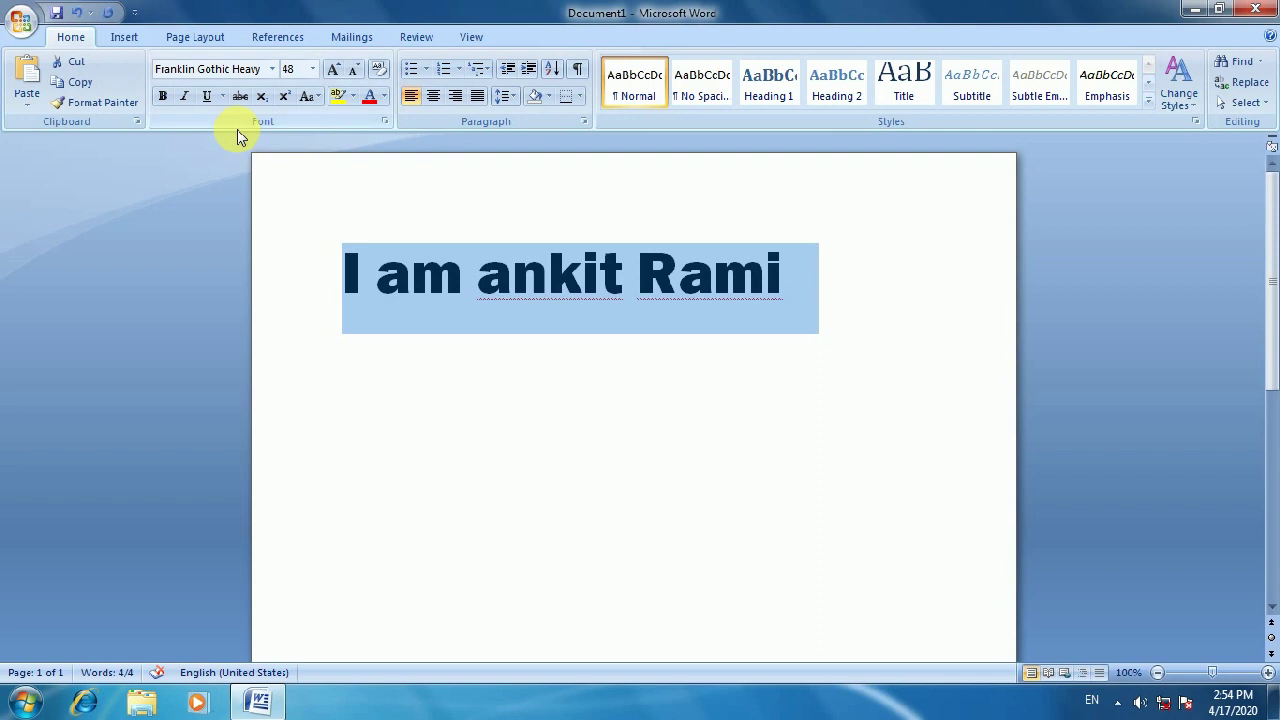
# Try bold on the introduction line and change its font to Arial
pyautogui.click(163, 100)
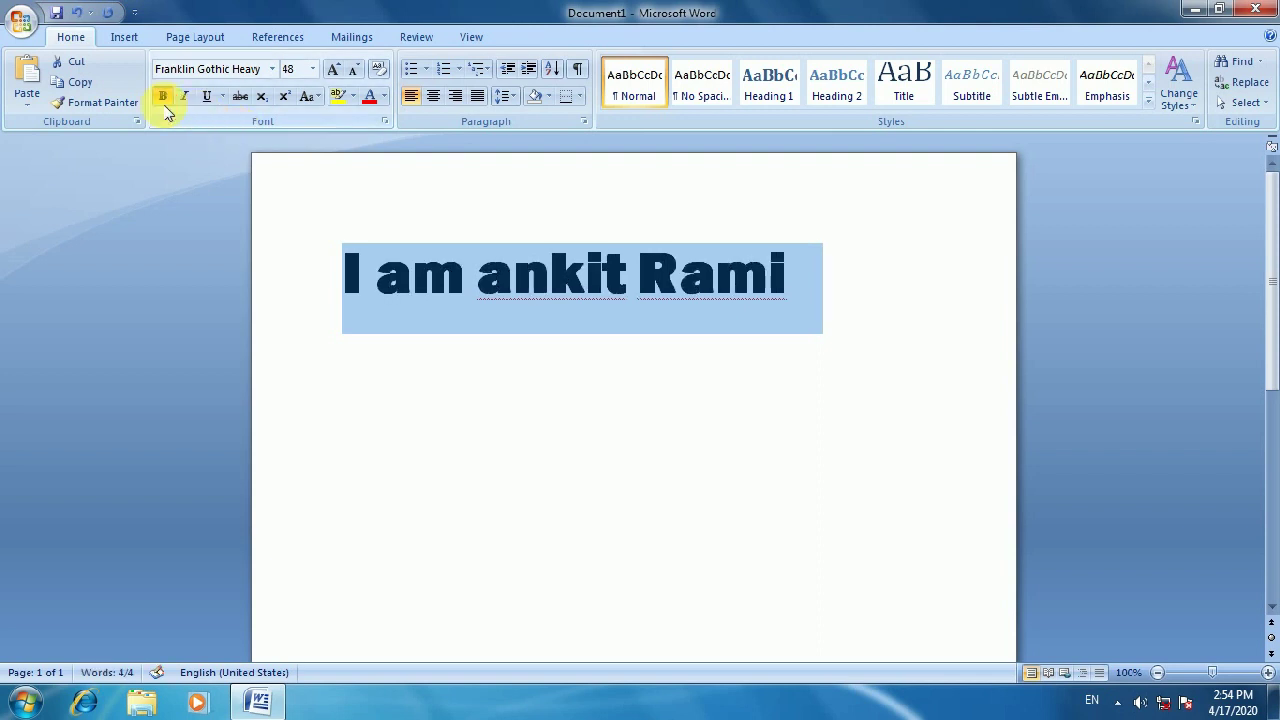
pyautogui.click(272, 68)
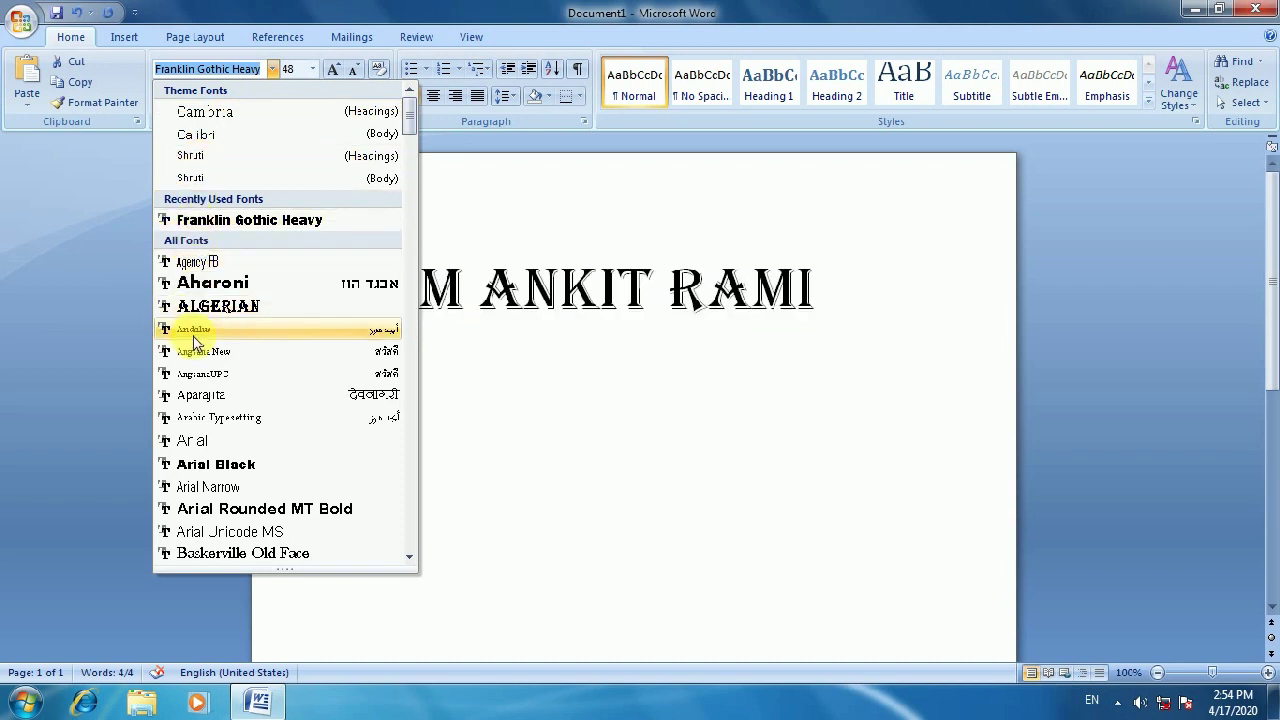
pyautogui.click(222, 446)
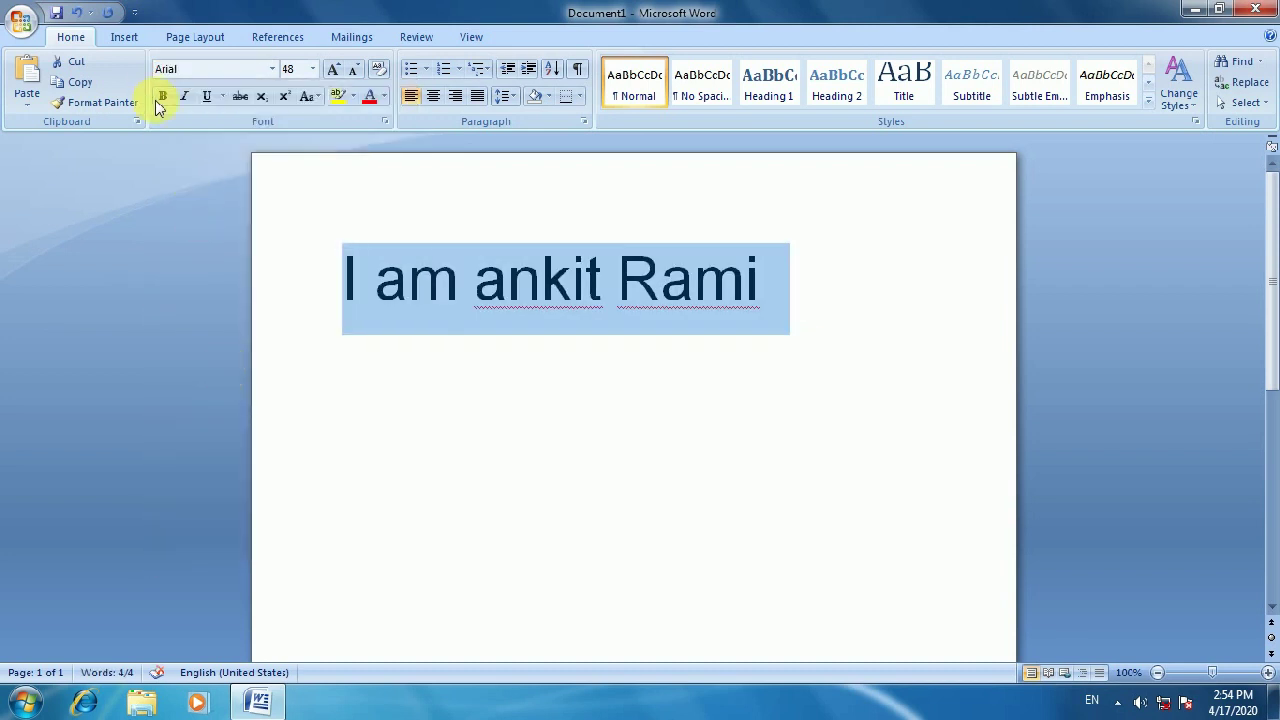
# Try bold and italic on the introduction line, separately and combined, and turn both off
pyautogui.click(162, 97)
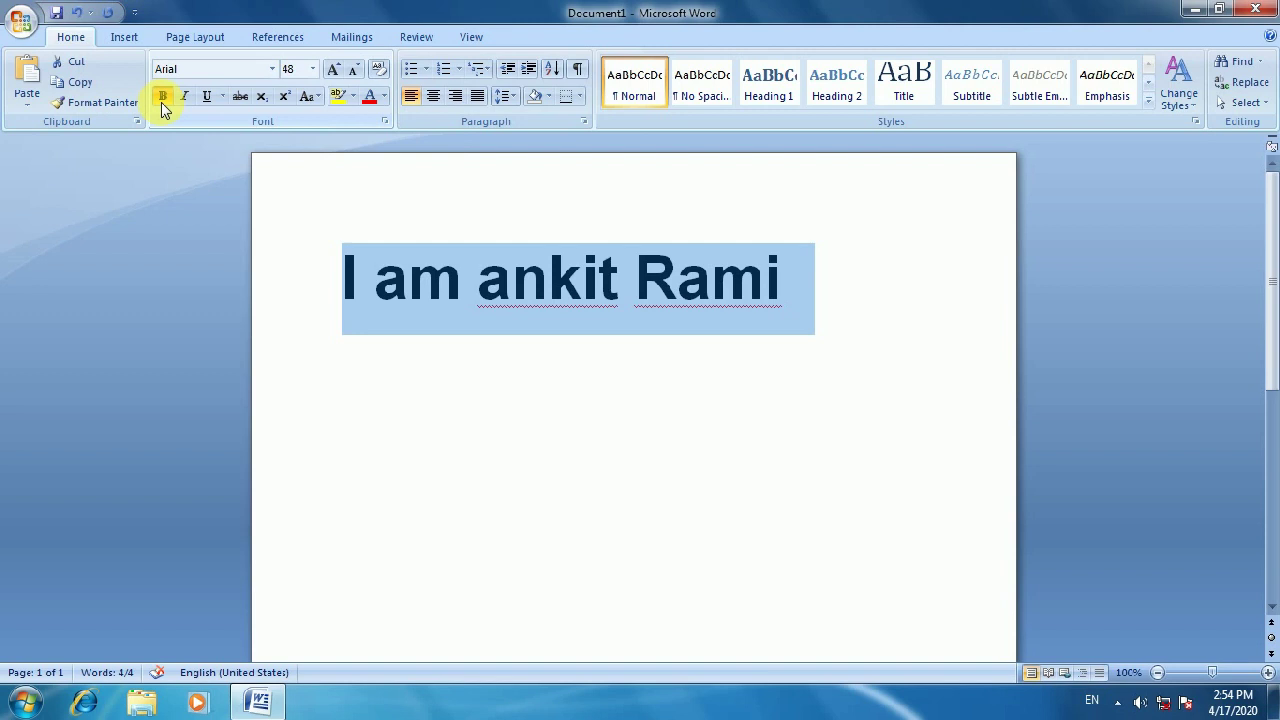
pyautogui.click(162, 97)
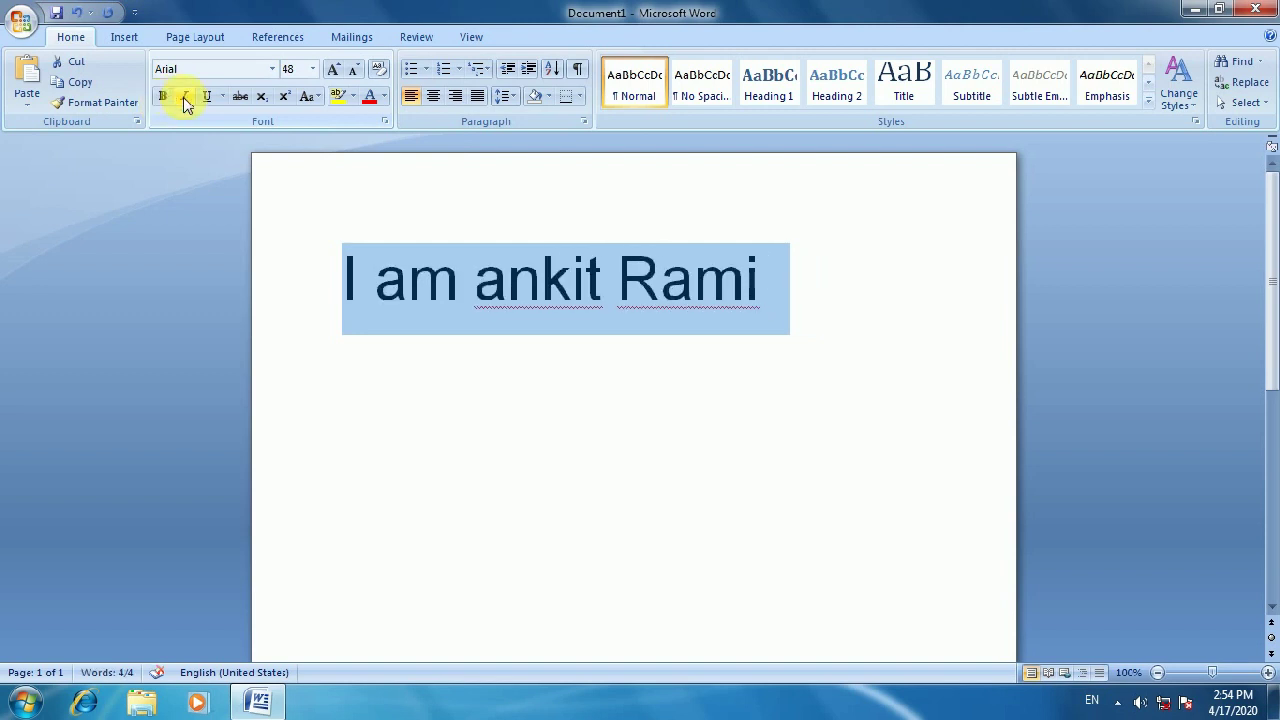
pyautogui.click(184, 97)
pyautogui.click(164, 98)
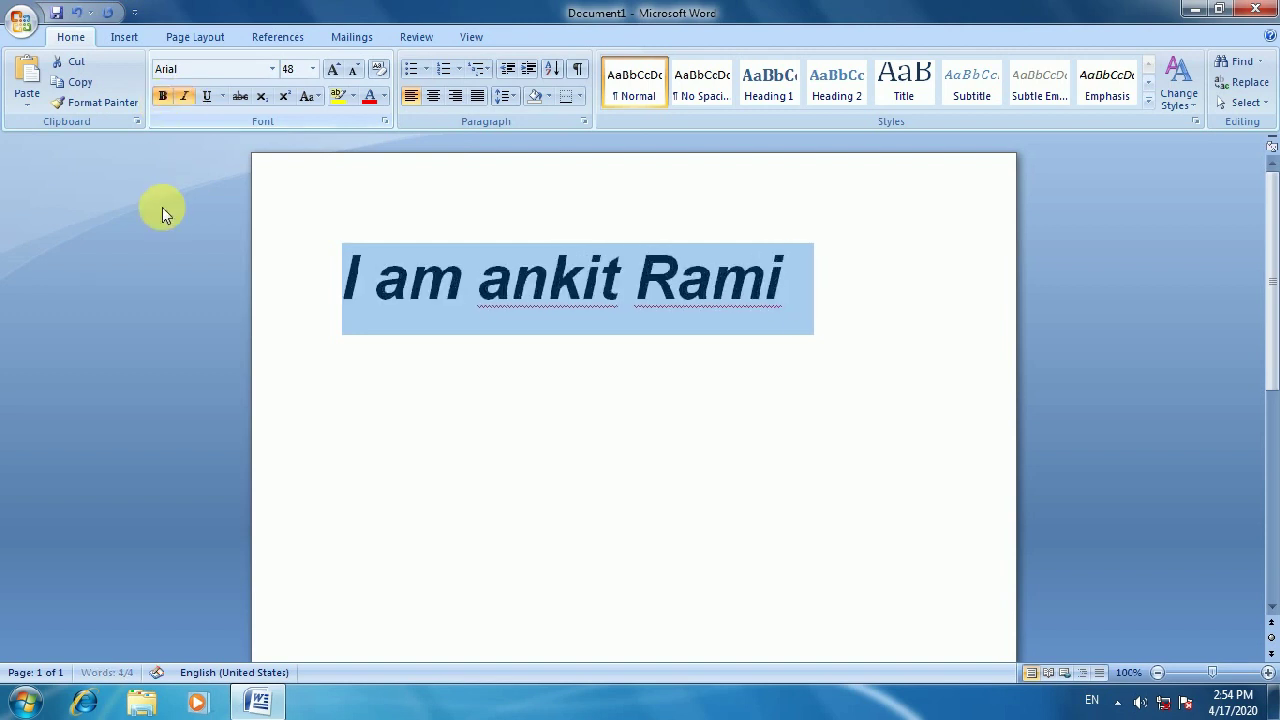
pyautogui.click(184, 97)
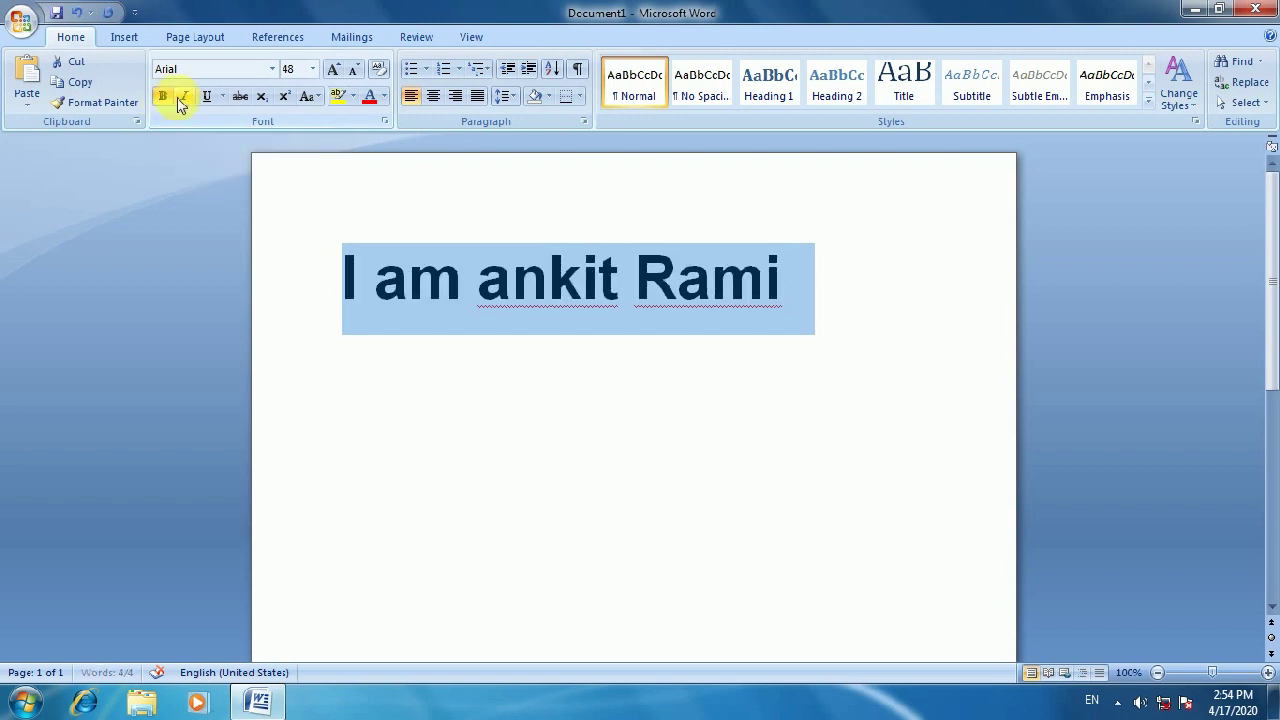
pyautogui.click(162, 97)
# Underline the introduction line and view the additional underline styles in the Font dialog without applying any
pyautogui.click(205, 97)
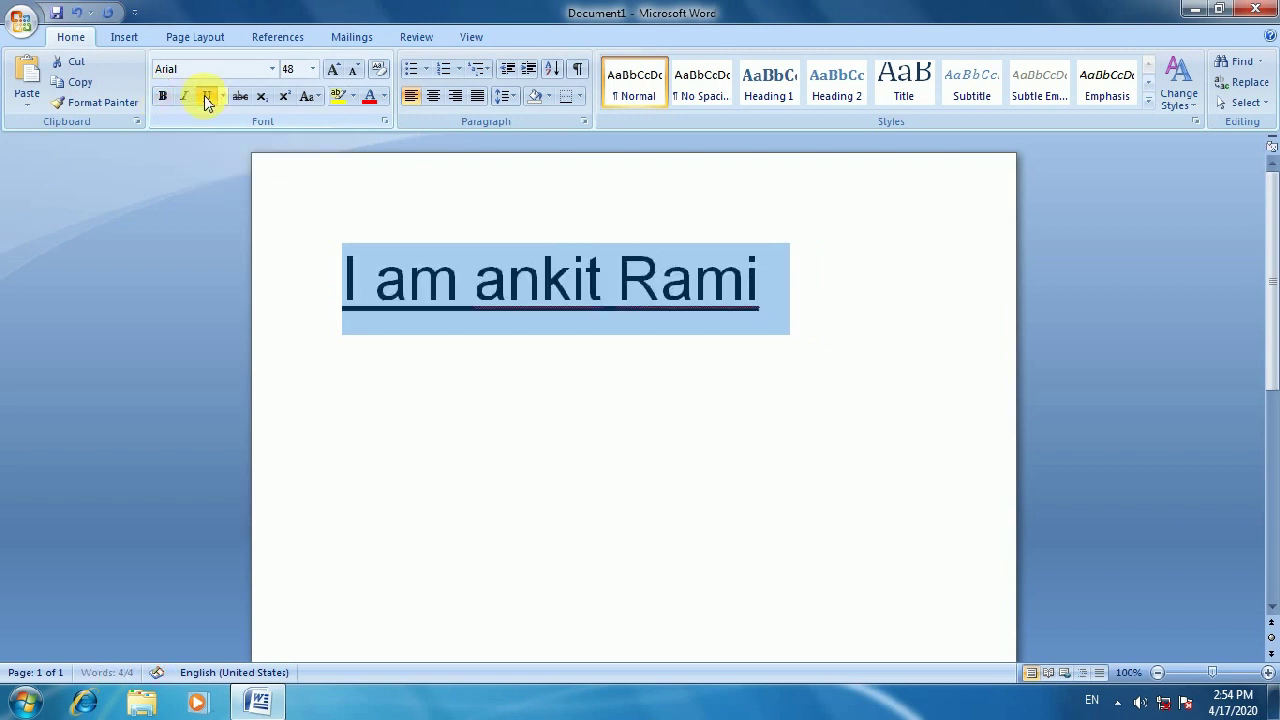
pyautogui.click(222, 101)
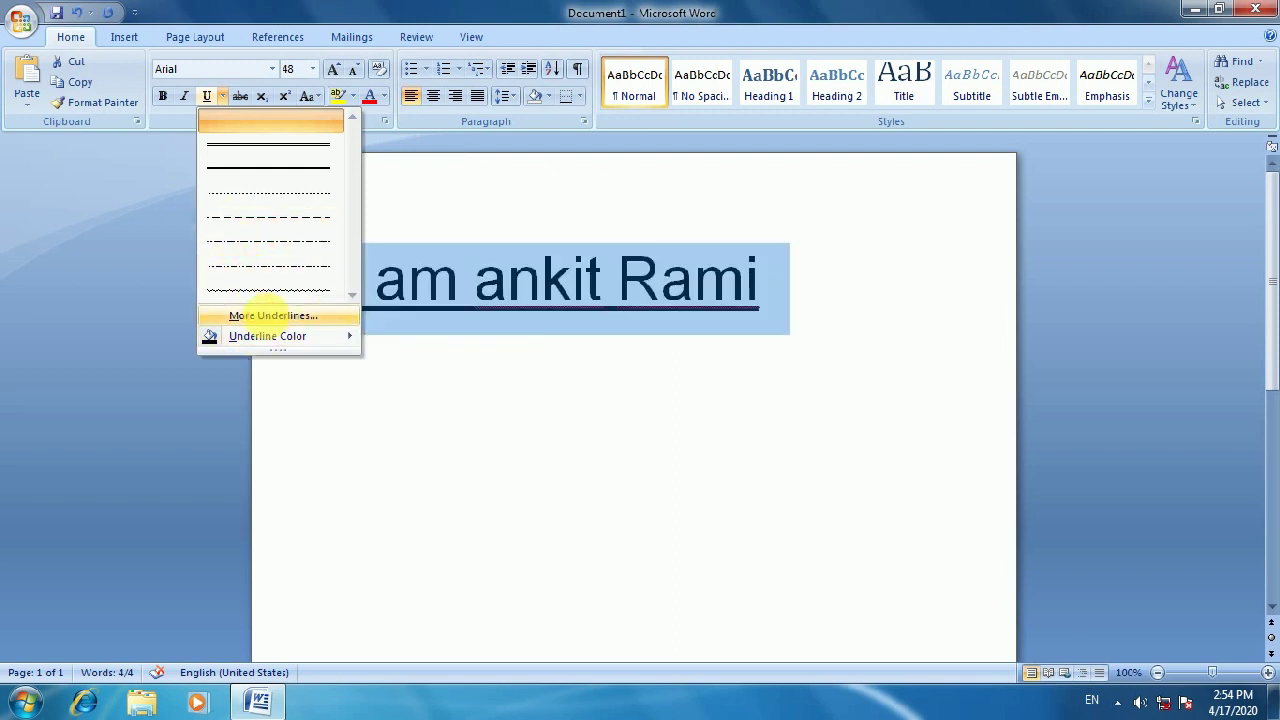
pyautogui.click(270, 315)
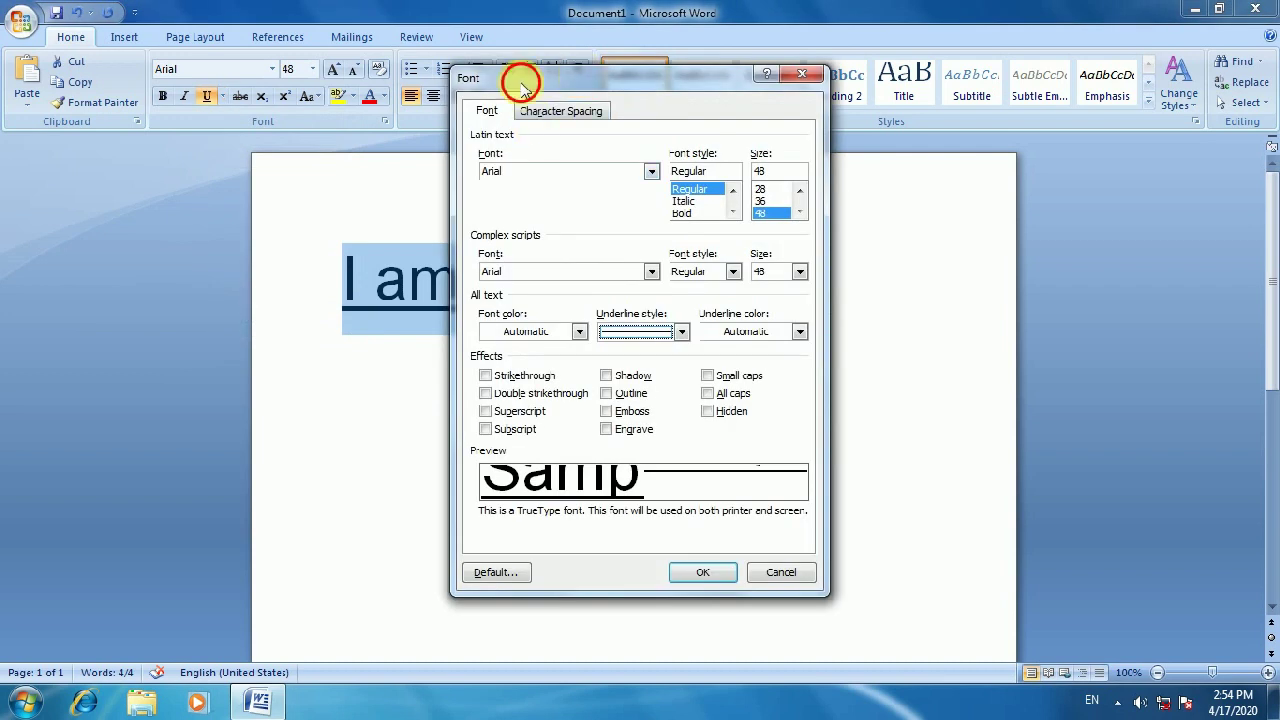
pyautogui.moveTo(521, 86); pyautogui.dragTo(145, 92)
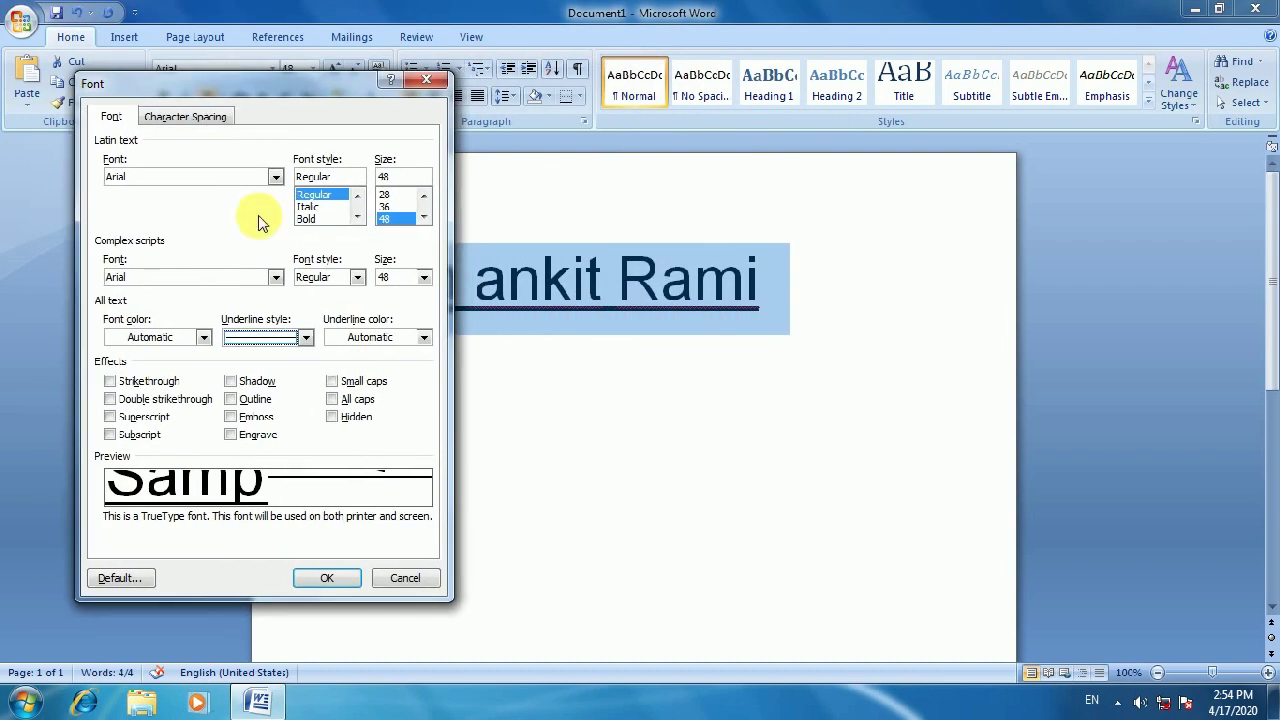
pyautogui.click(302, 337)
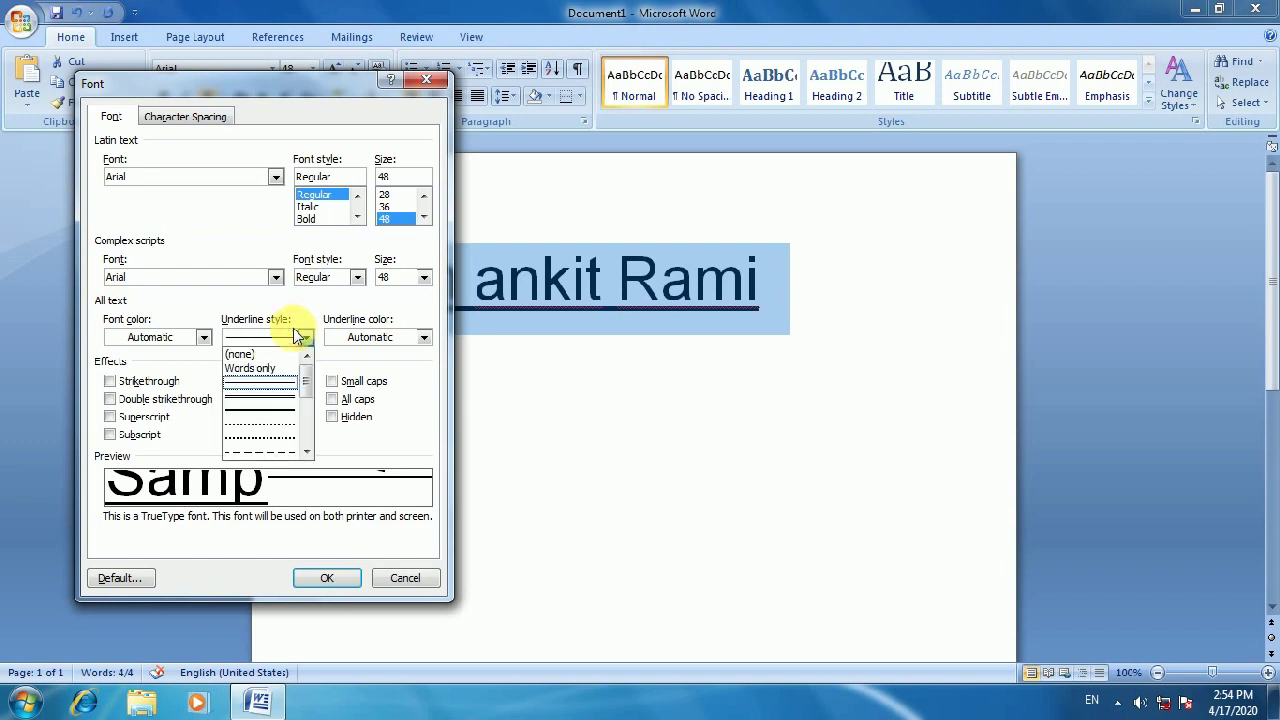
pyautogui.click(358, 368)
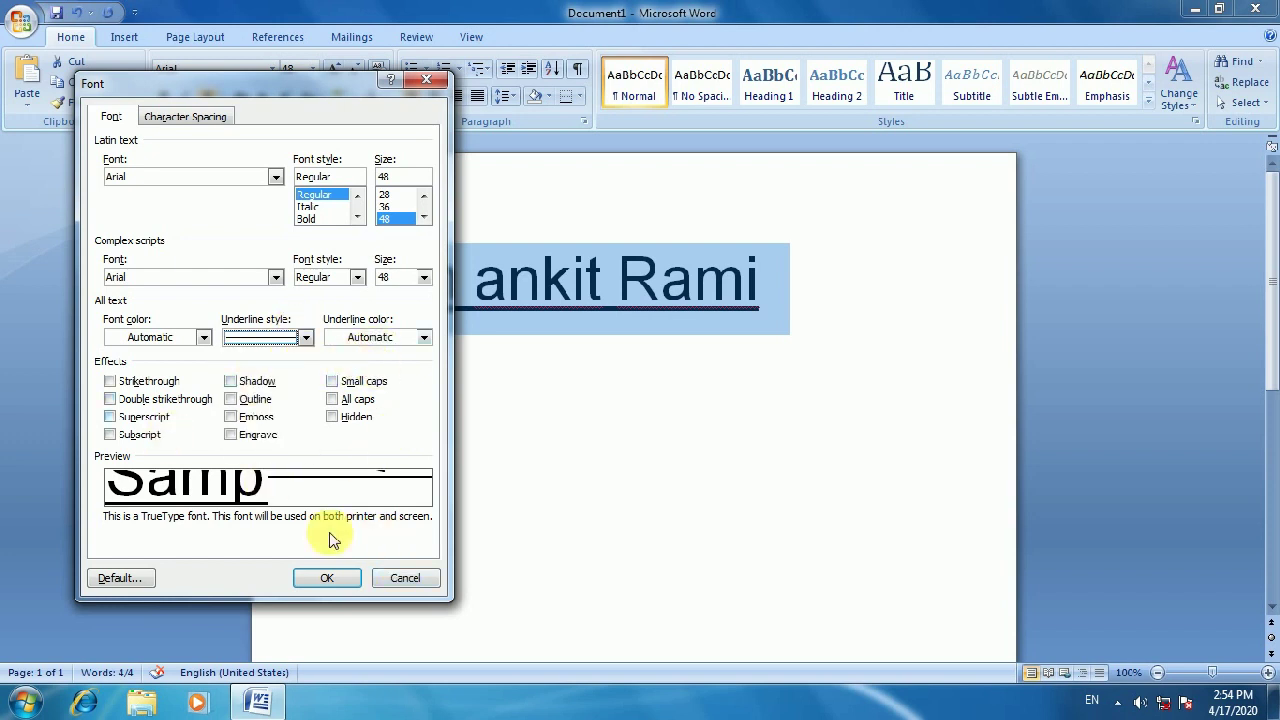
pyautogui.click(399, 577)
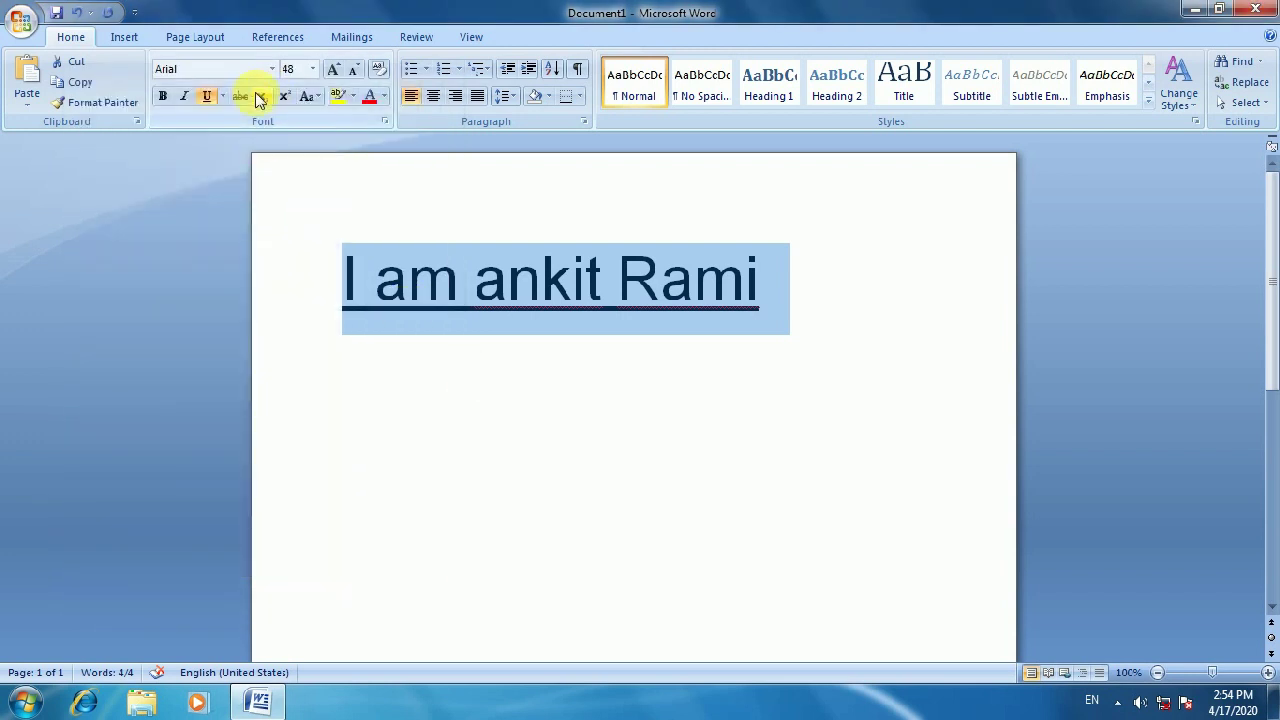
# Try strikethrough on the introduction line, turn it off, and remove the line's underline
pyautogui.click(240, 97)
pyautogui.click(240, 97)
pyautogui.click(206, 96)
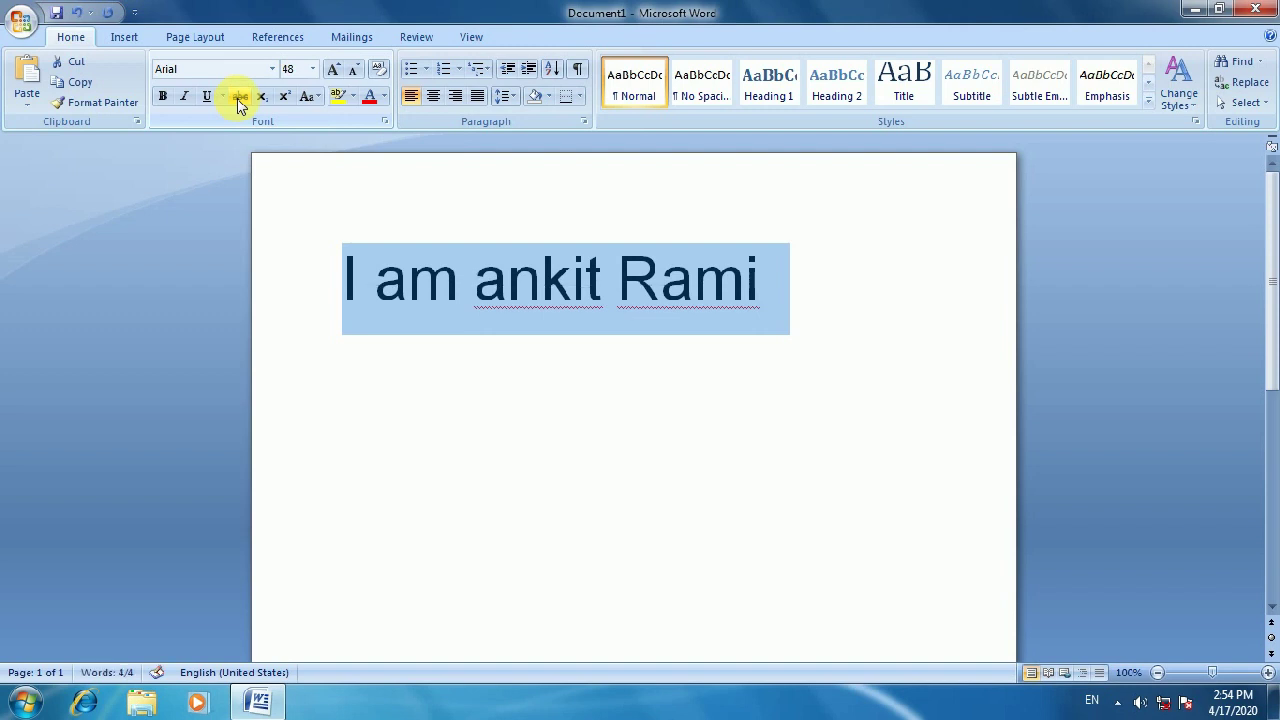
# Write H2O on a new line below the introduction line and make its 2 superscript
pyautogui.click(816, 272)
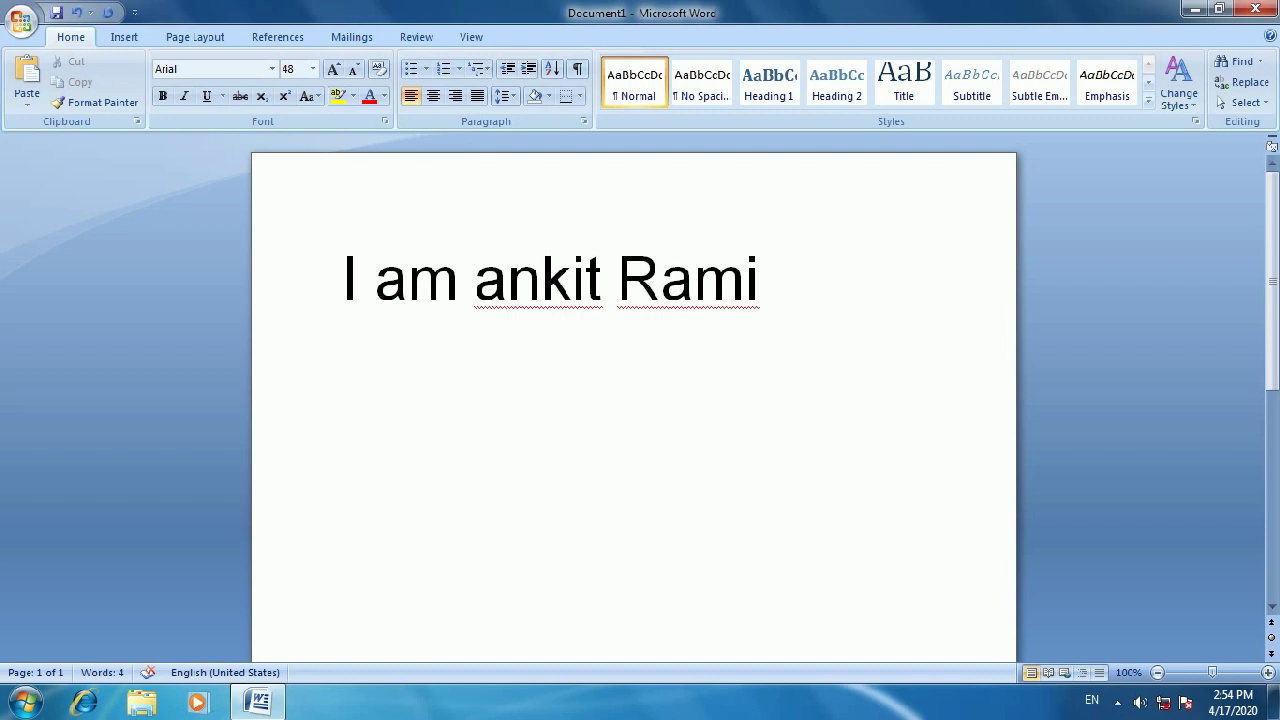
pyautogui.write('H20')
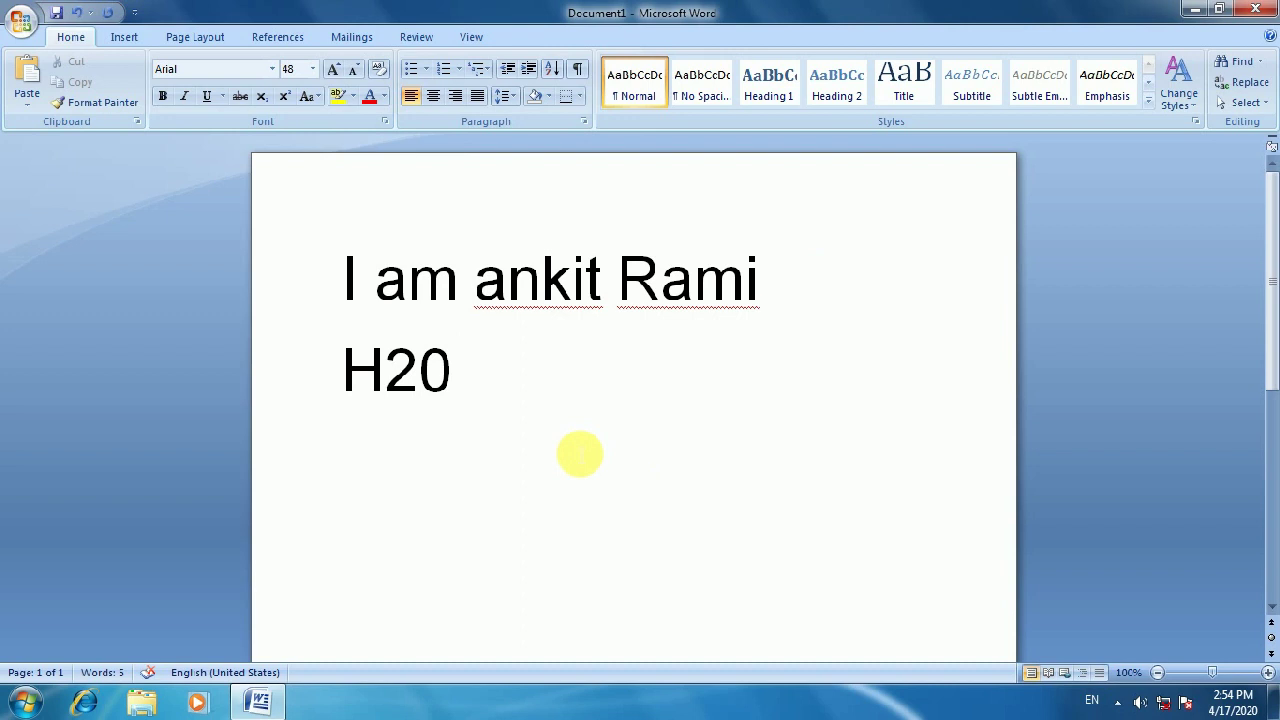
pyautogui.press('BackSpace')
pyautogui.write('O')
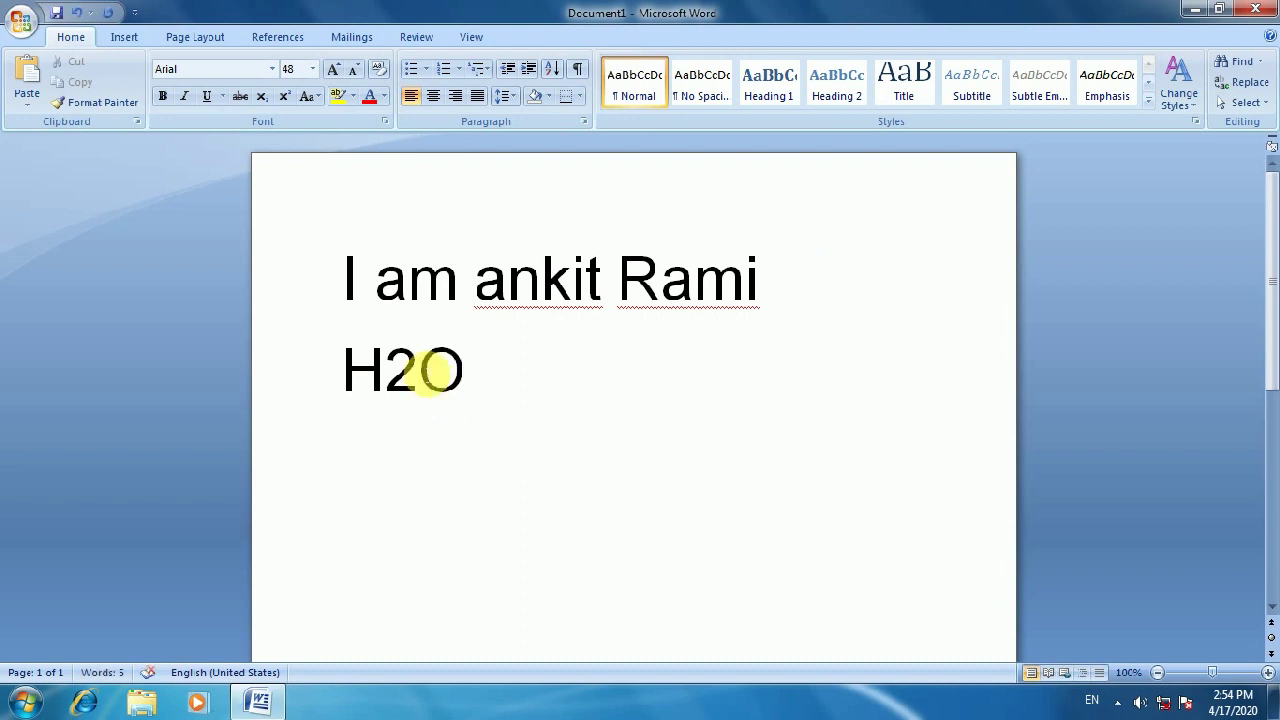
pyautogui.moveTo(418, 368); pyautogui.dragTo(398, 368)
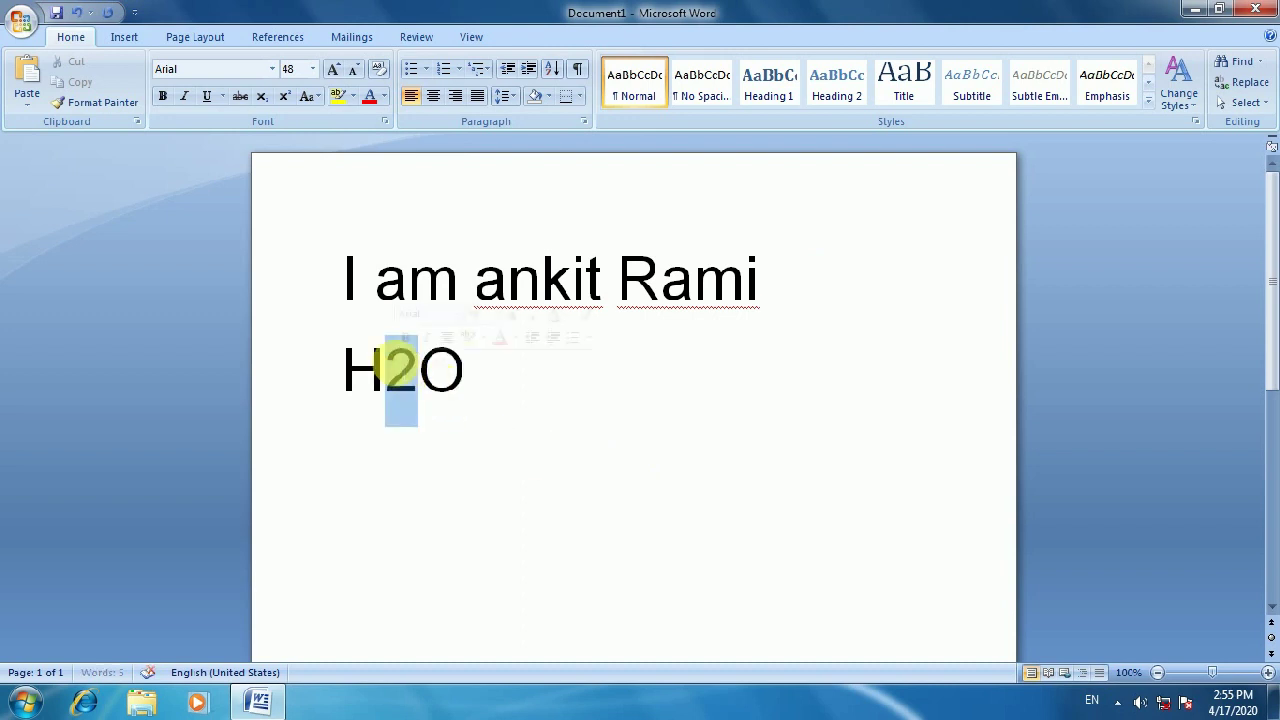
pyautogui.click(283, 97)
# Add a second H2O after the first on the same line, with the 2 as subscript
pyautogui.click(506, 377)
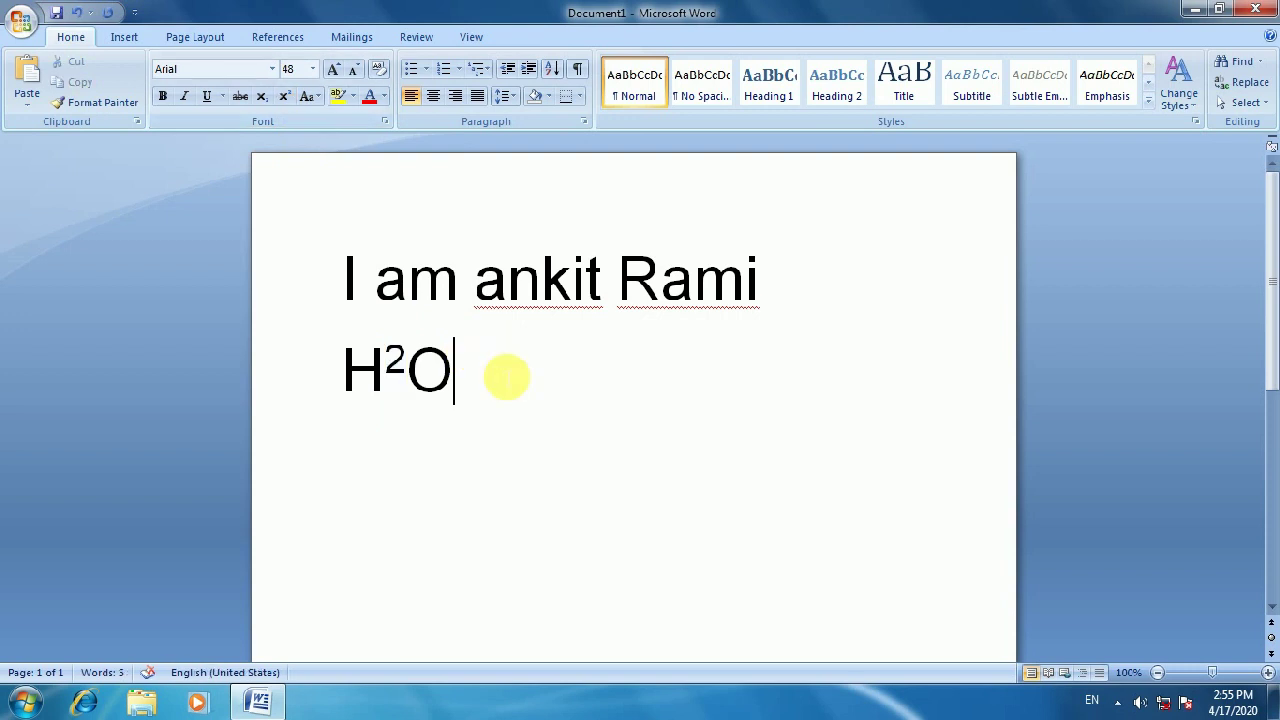
pyautogui.write('H')
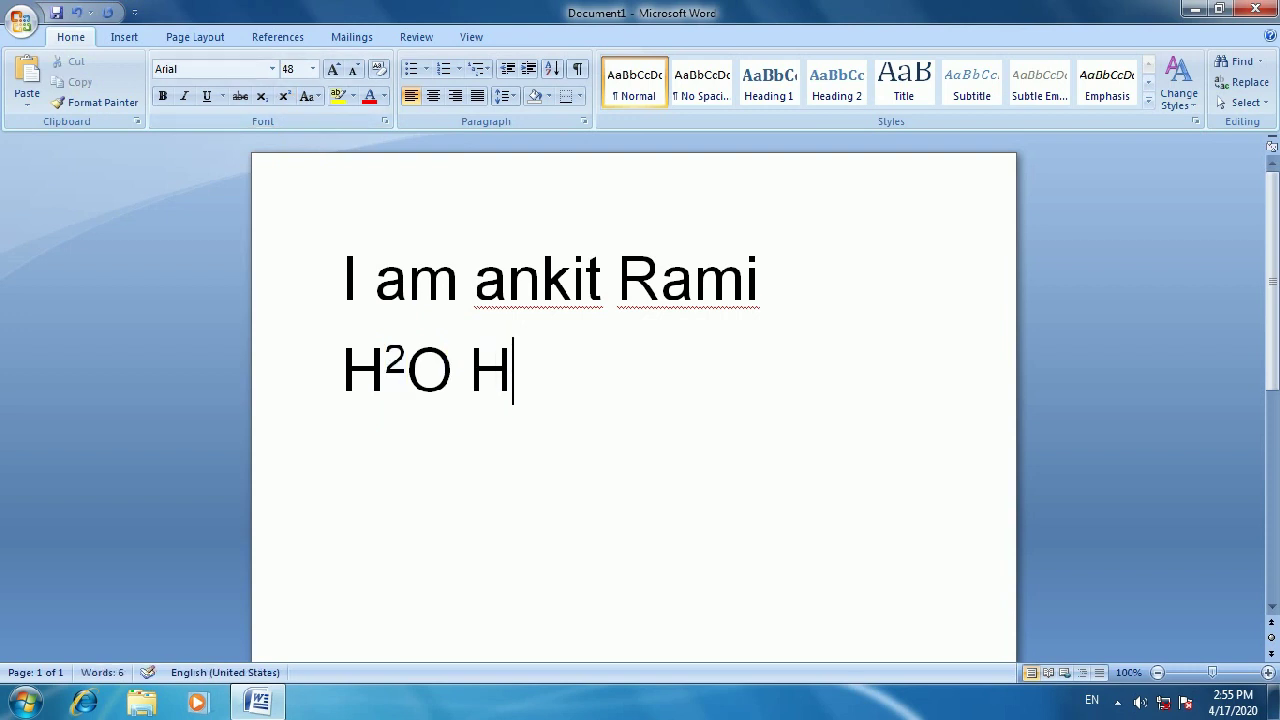
pyautogui.click(260, 97)
pyautogui.write('2')
pyautogui.click(262, 96)
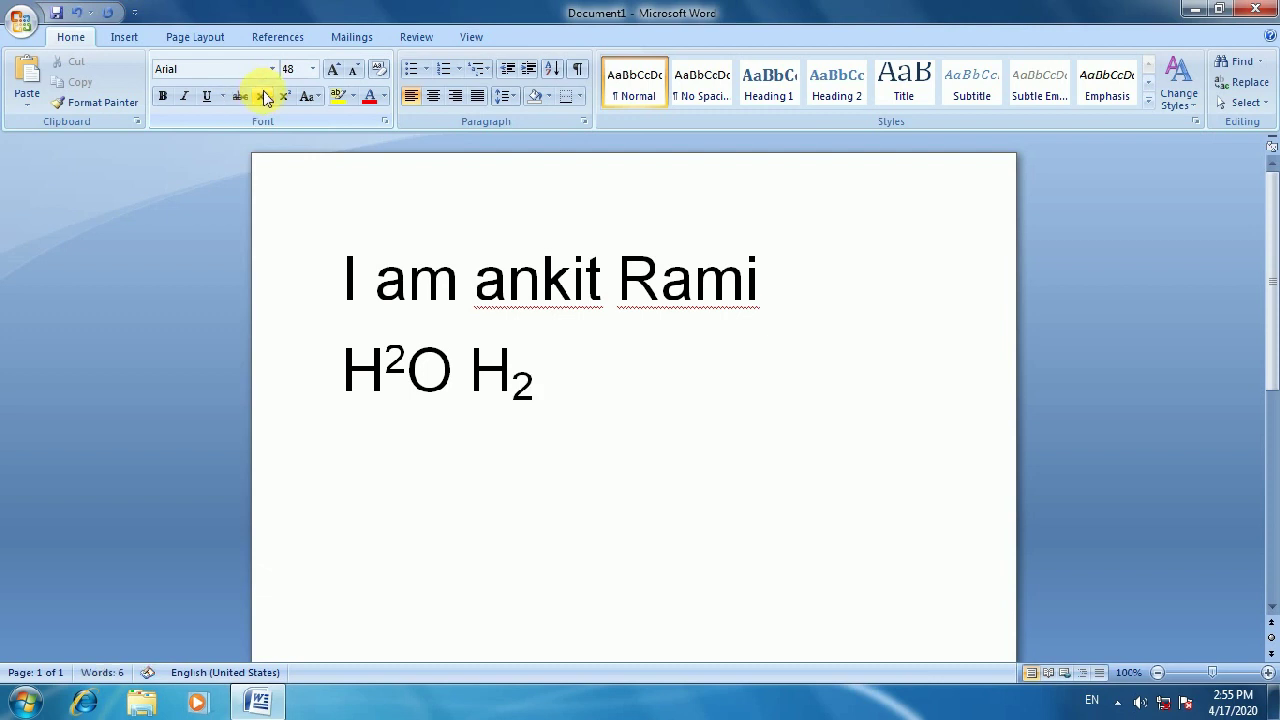
pyautogui.write('O')
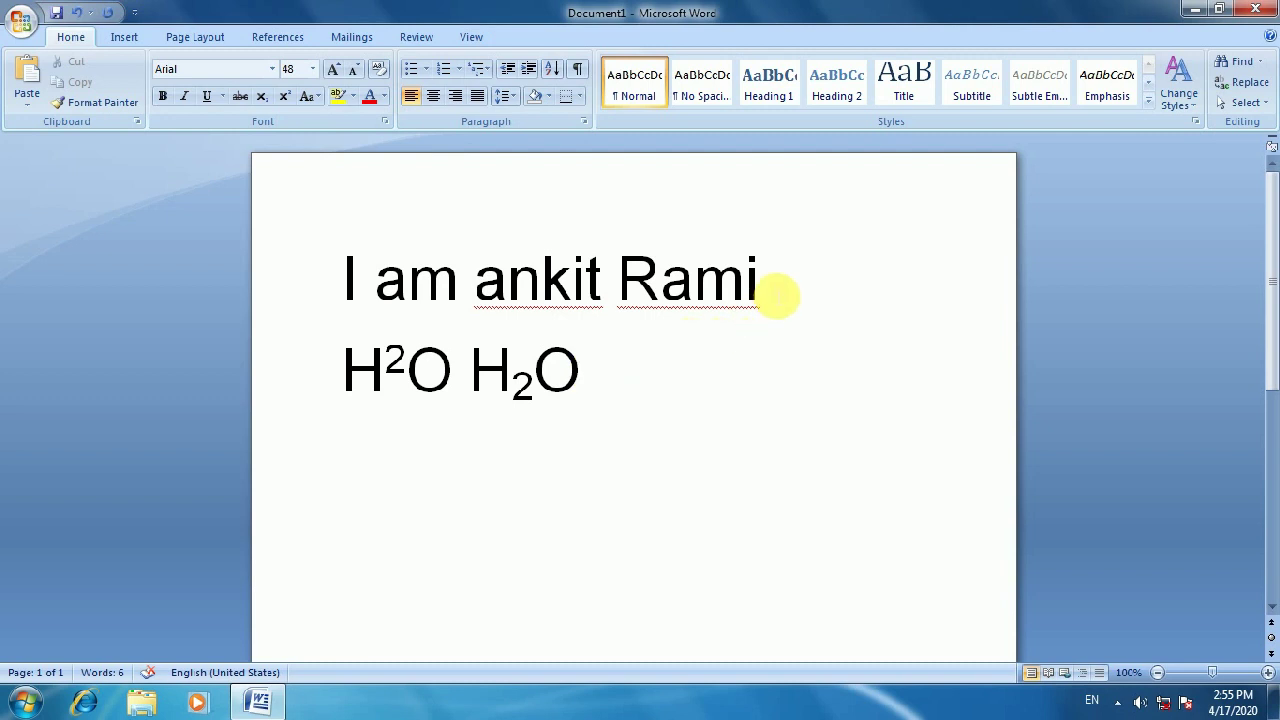
# Apply sentence case to the introduction line, followed by lowercase
pyautogui.moveTo(780, 290); pyautogui.dragTo(349, 271)
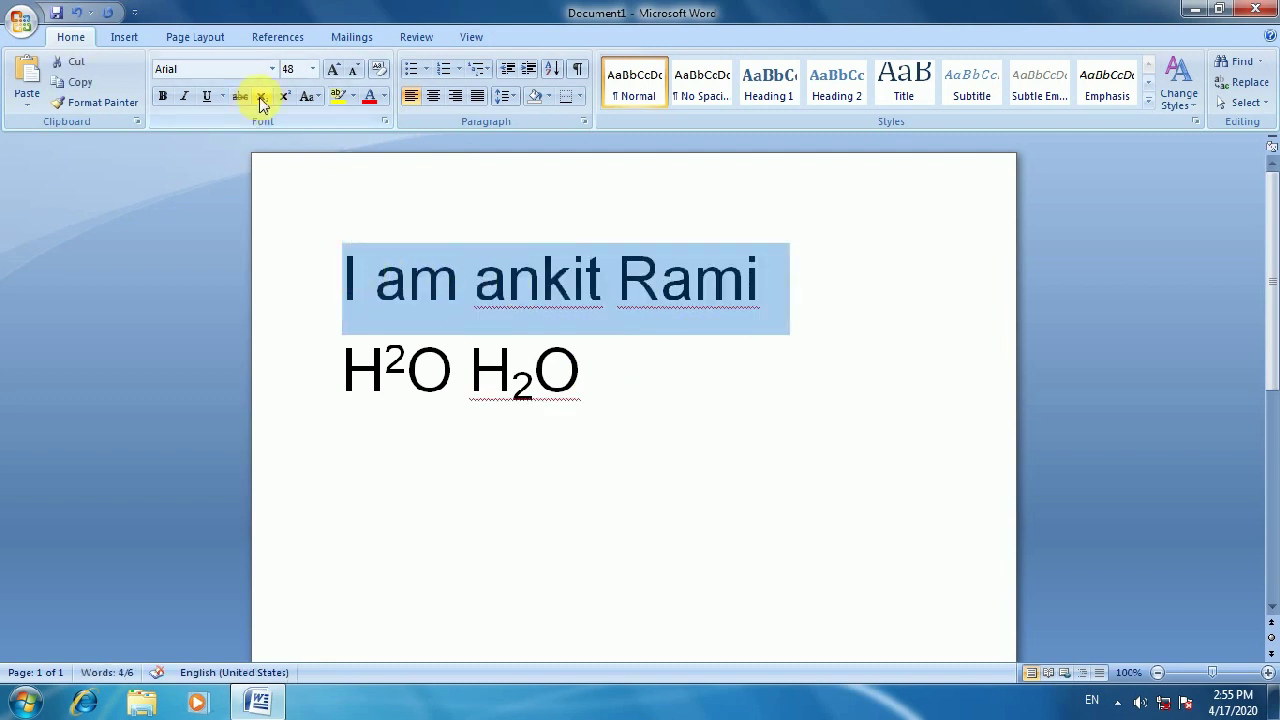
pyautogui.click(309, 96)
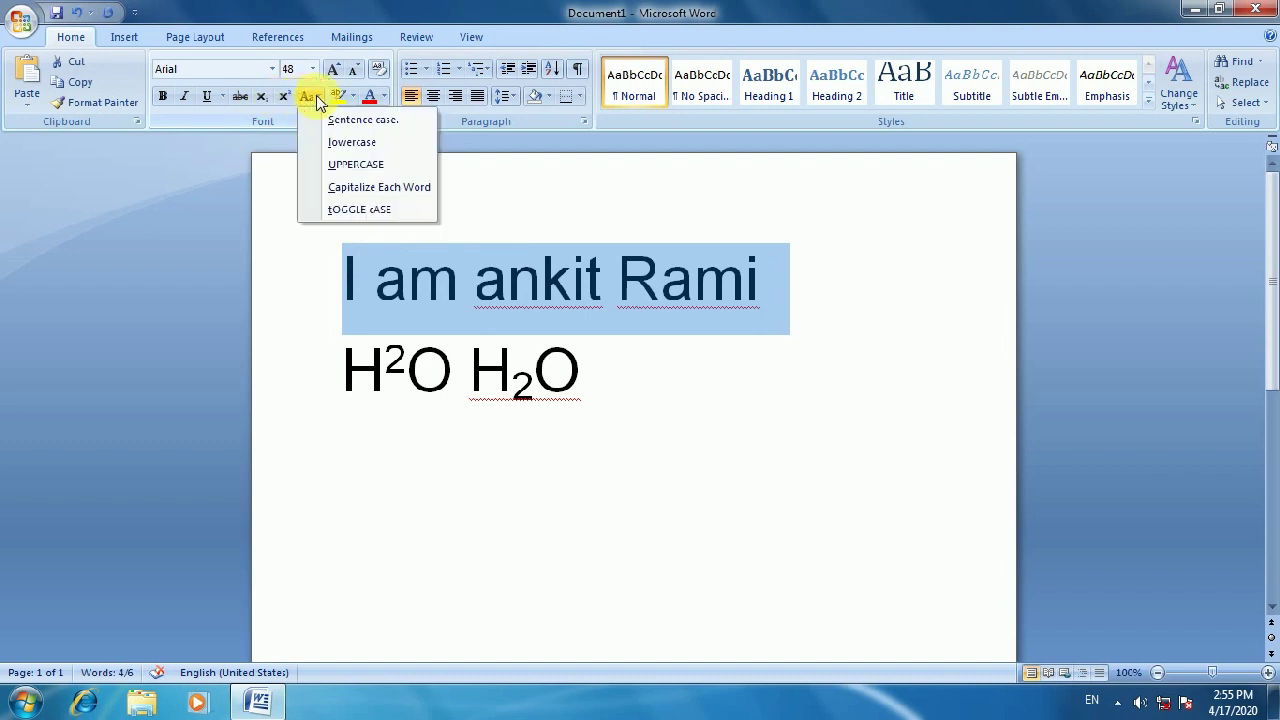
pyautogui.click(341, 124)
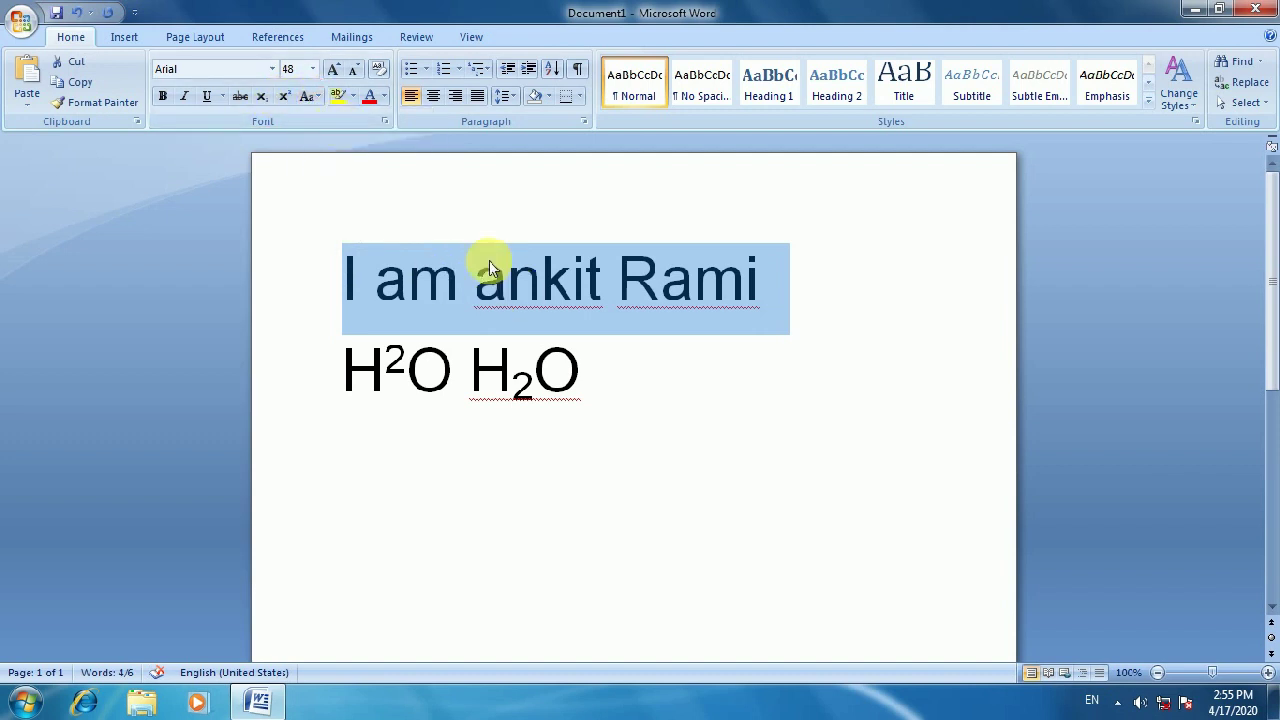
pyautogui.click(317, 95)
pyautogui.click(337, 140)
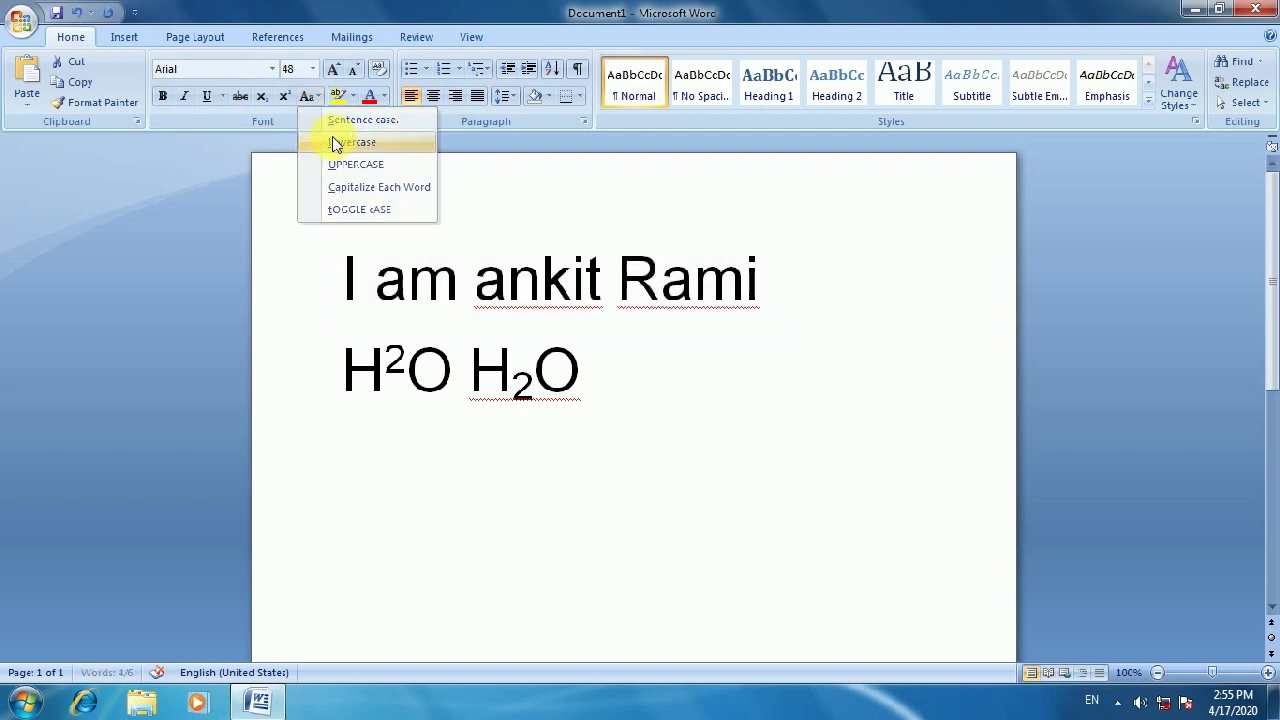
# Try uppercase, capitalize each word and toggle case in turn on the introduction line
pyautogui.click(310, 96)
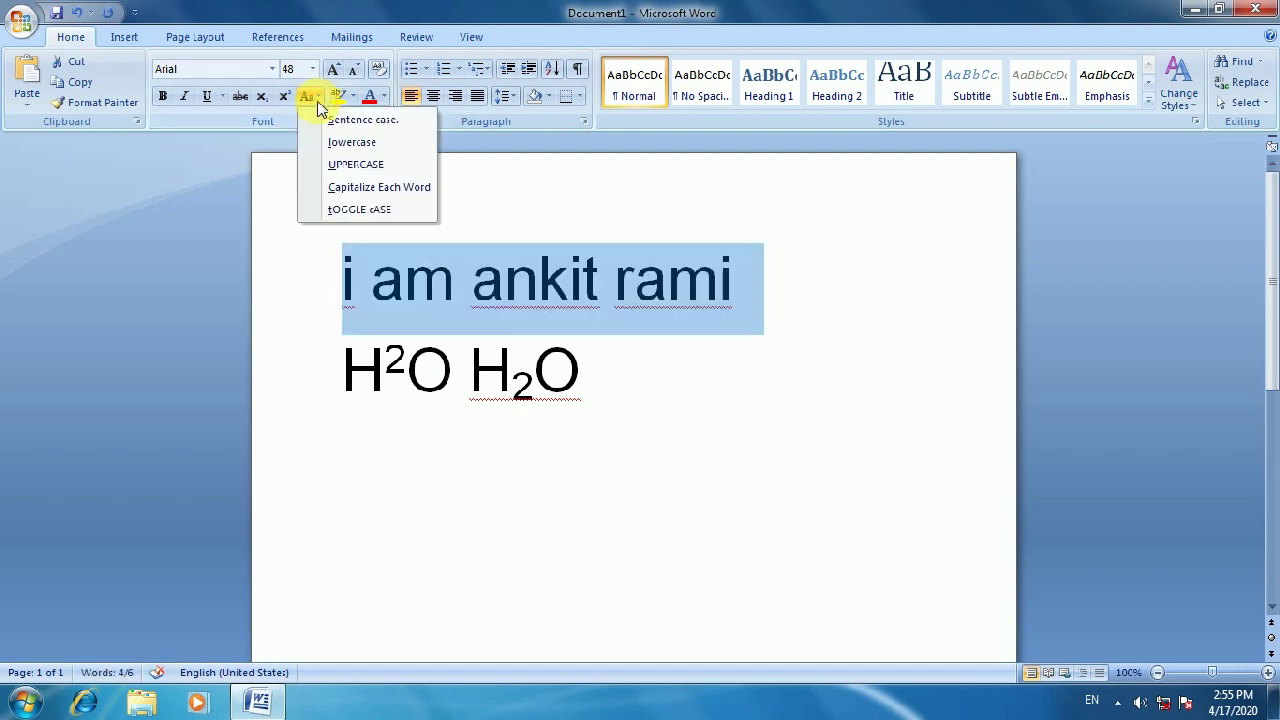
pyautogui.click(335, 166)
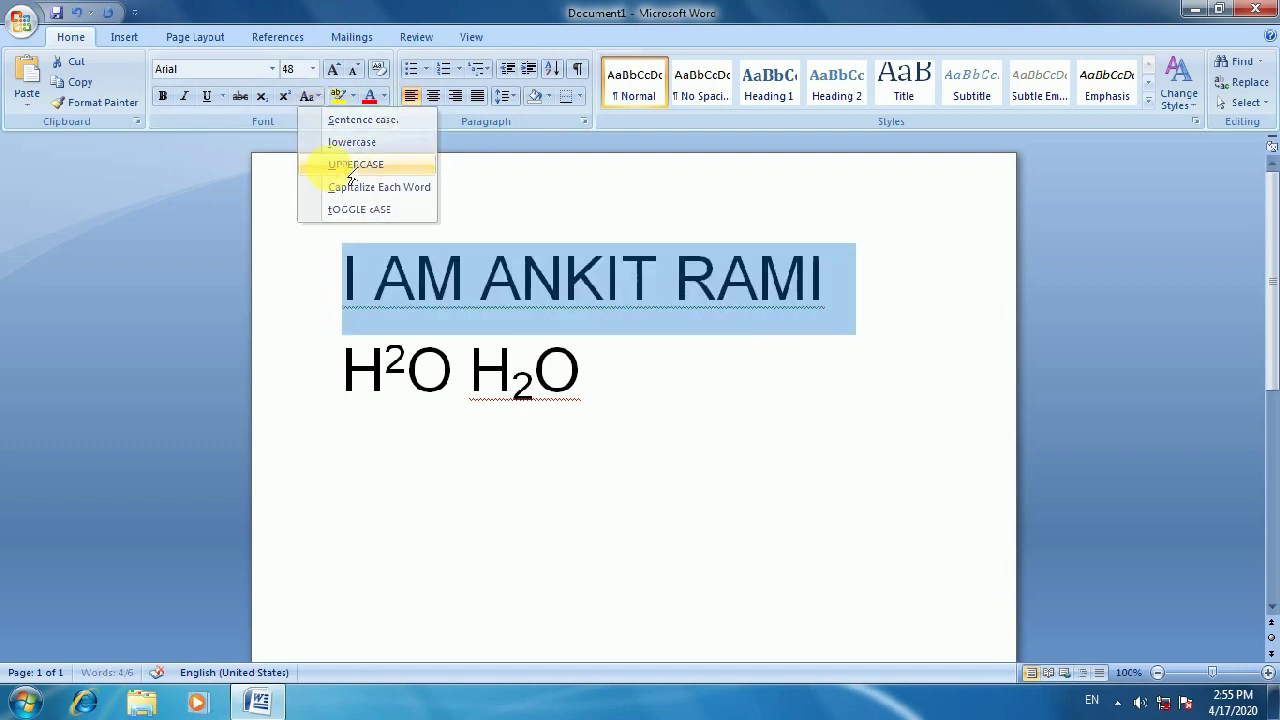
pyautogui.click(310, 96)
pyautogui.click(345, 186)
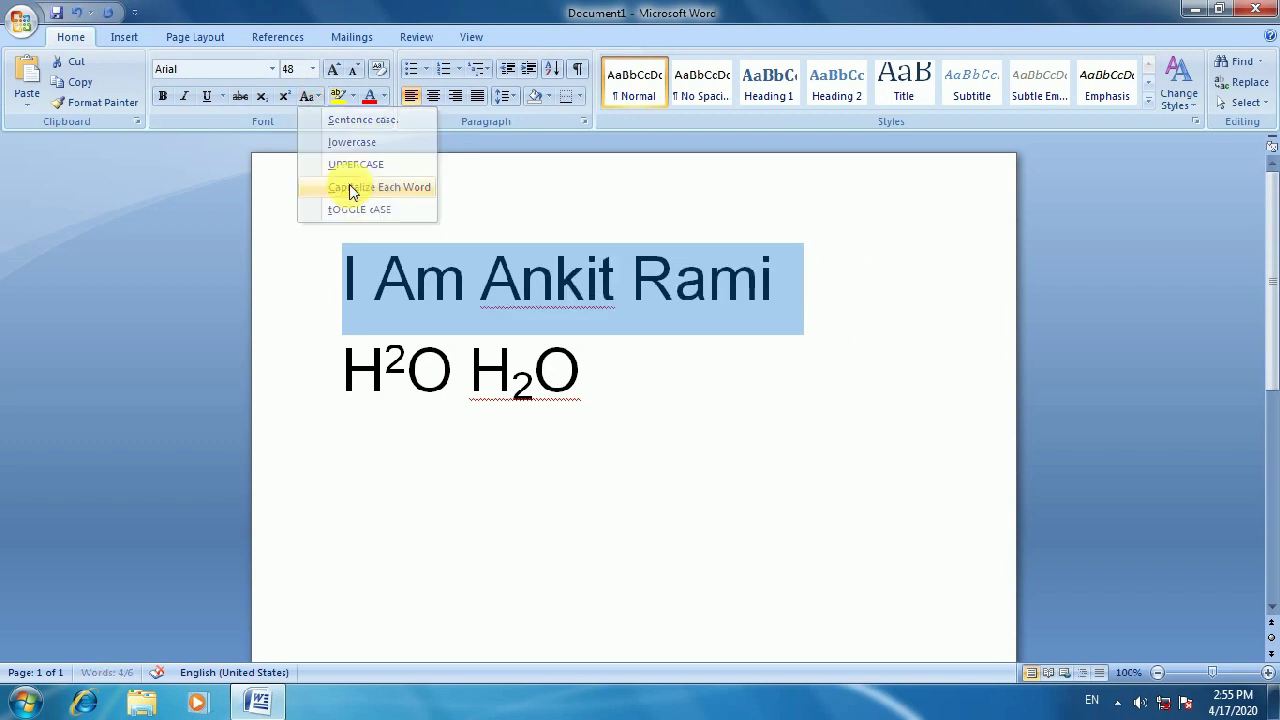
pyautogui.click(310, 96)
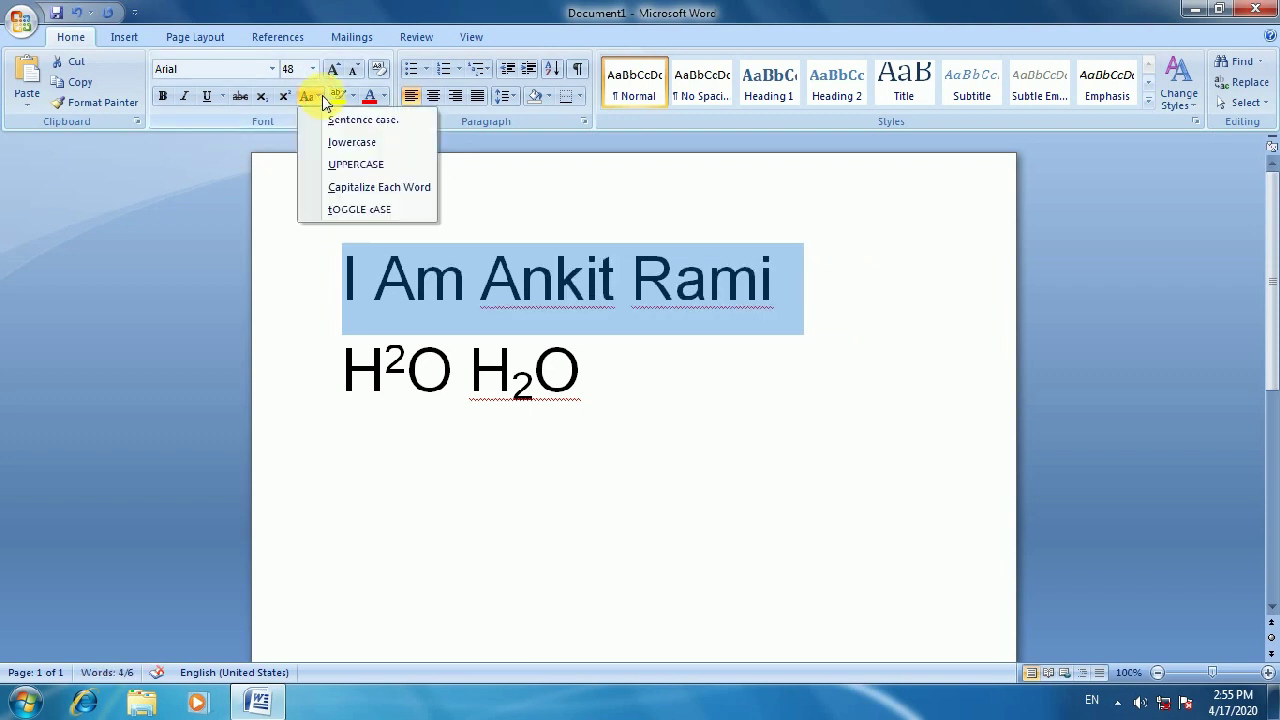
pyautogui.click(349, 209)
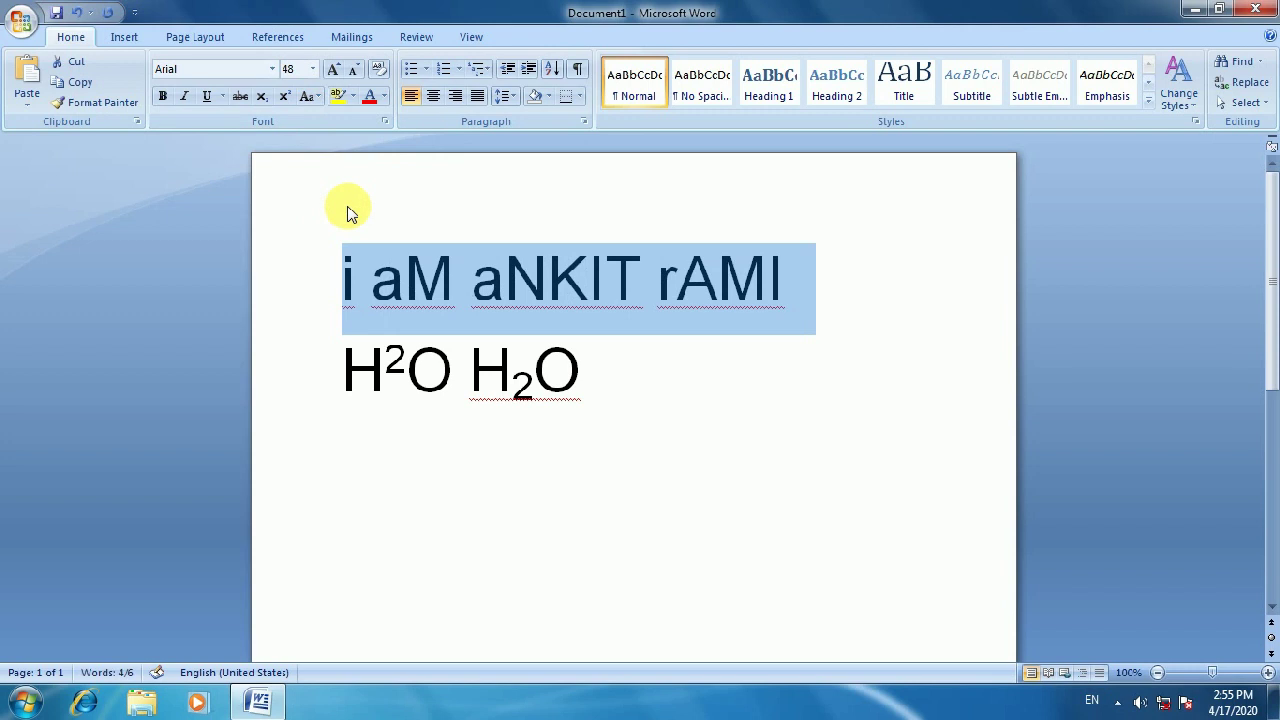
# Apply sentence case to the selected introduction line
pyautogui.click(305, 96)
pyautogui.click(310, 120)
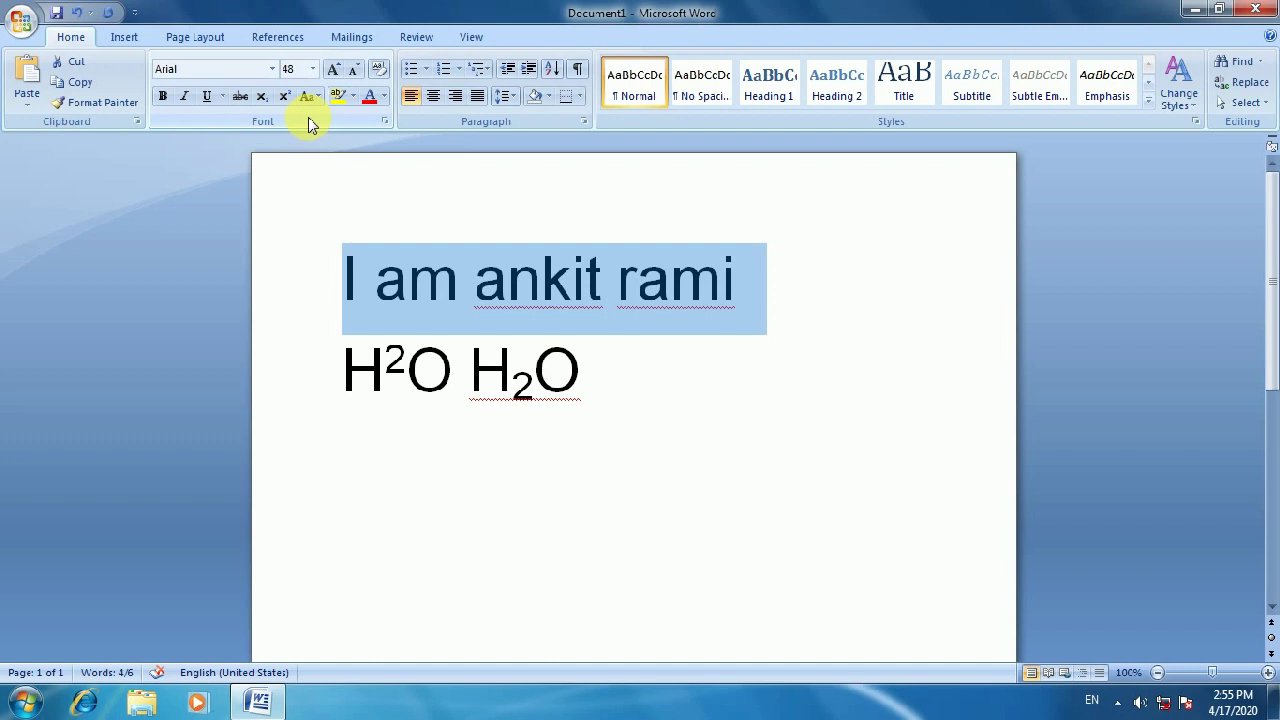
# Grow the introduction line's font to size 90, shrink it back to 48, and deselect the line
pyautogui.click(332, 70)
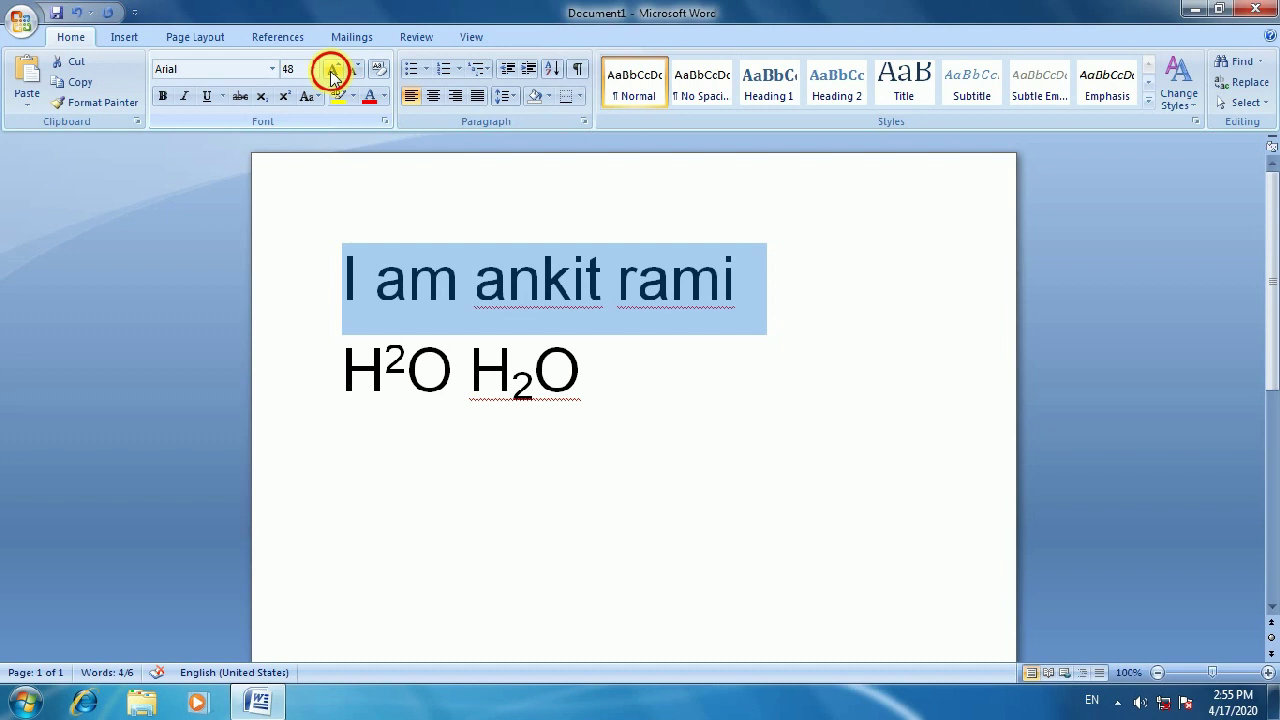
pyautogui.click(332, 70)
pyautogui.click(333, 75)
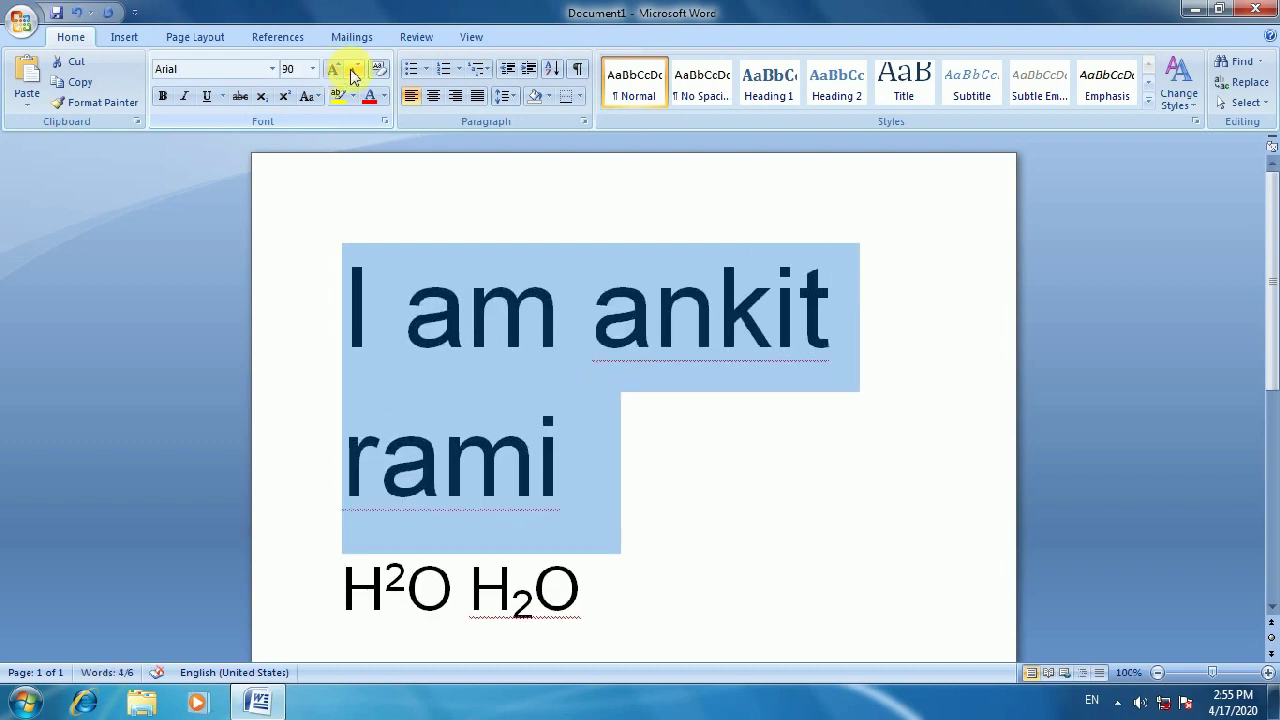
pyautogui.click(352, 76)
pyautogui.click(352, 76)
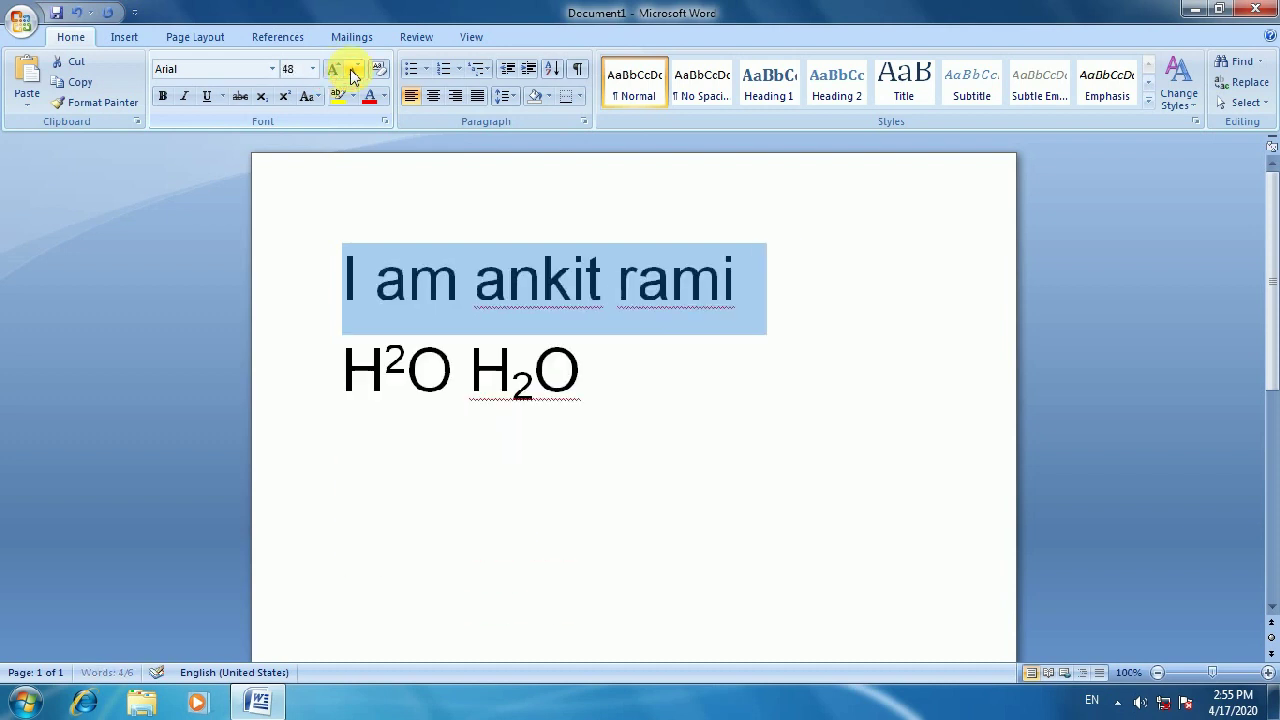
pyautogui.click(542, 278)
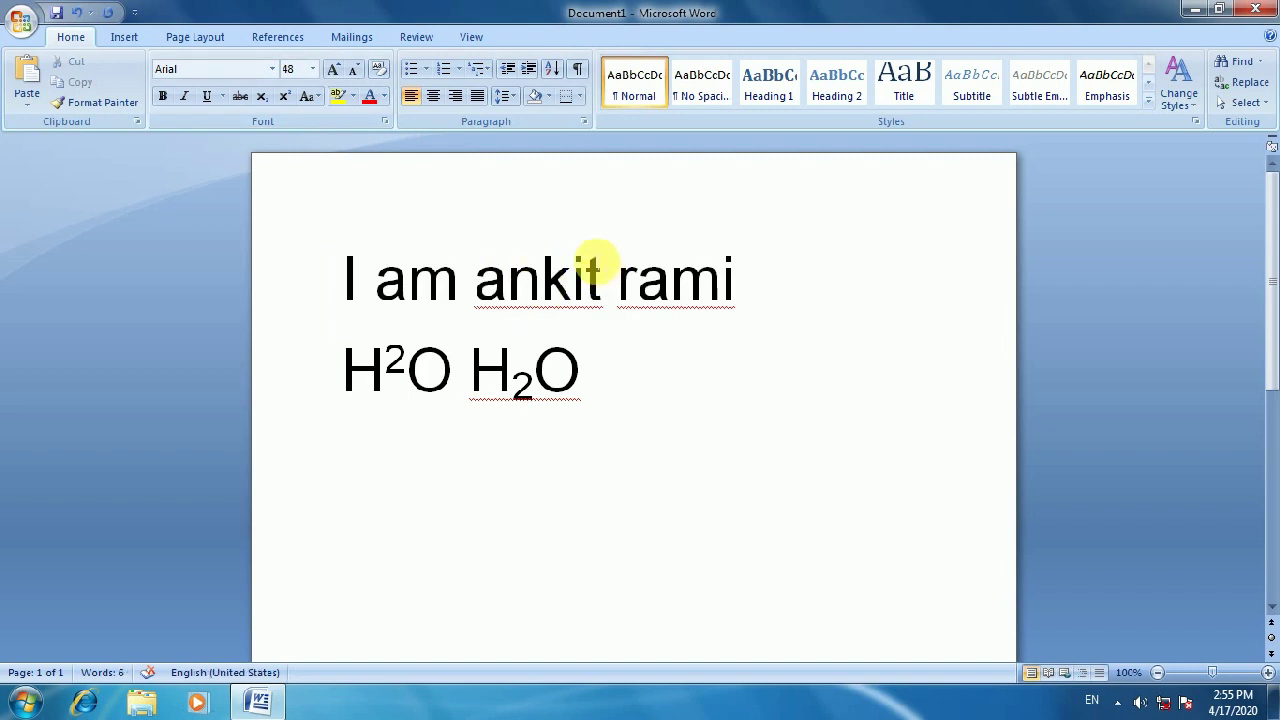
# Highlight the first name in the introduction line in yellow
pyautogui.click(603, 280)
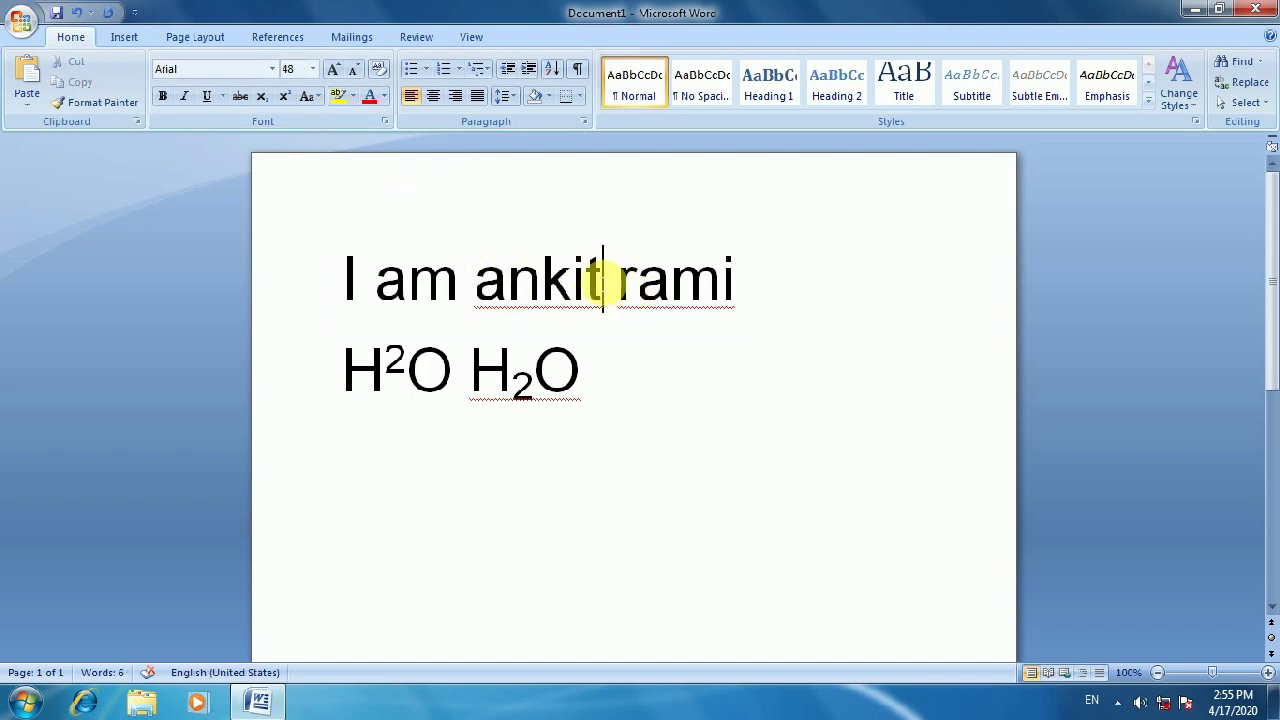
pyautogui.moveTo(603, 280); pyautogui.dragTo(478, 286)
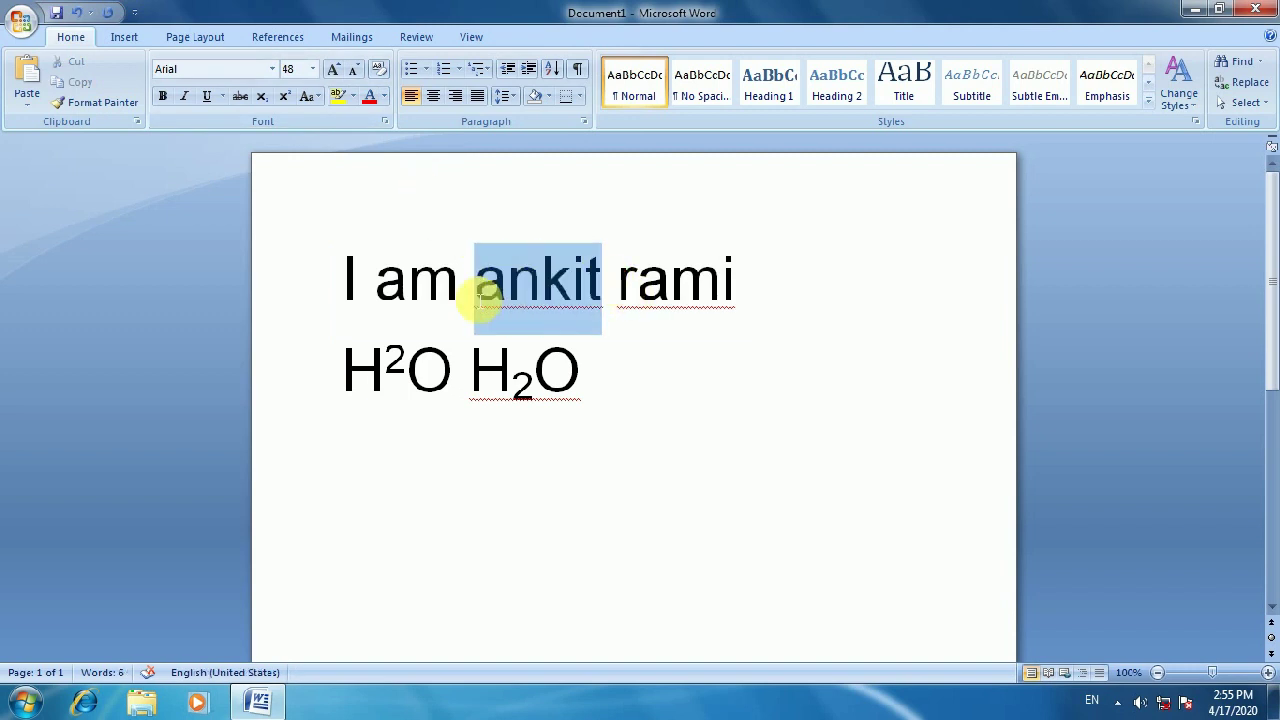
pyautogui.click(352, 101)
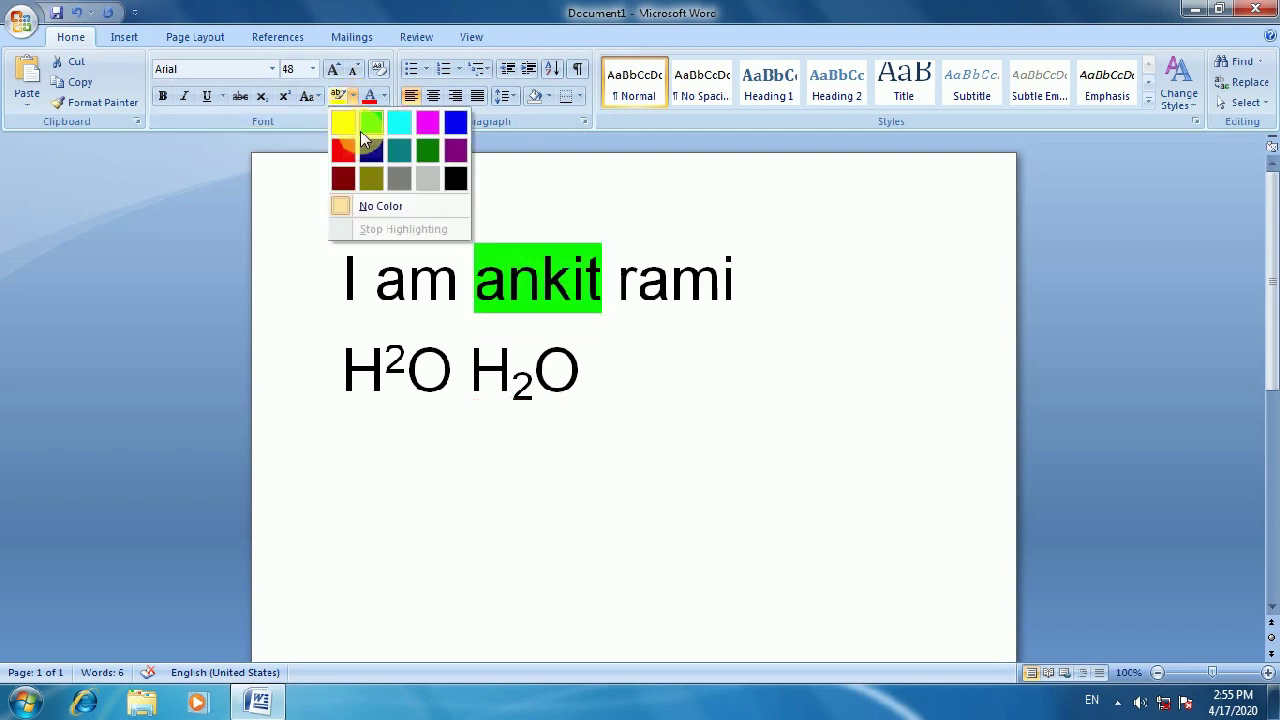
pyautogui.click(340, 126)
pyautogui.click(757, 400)
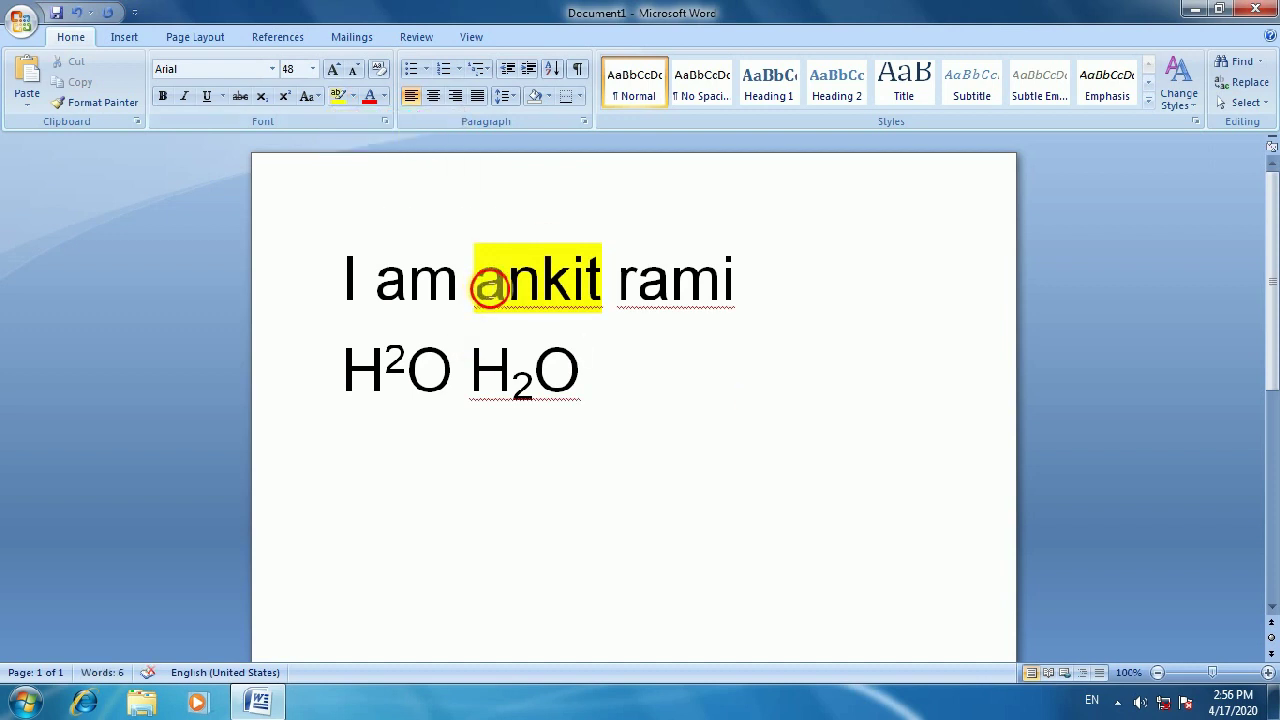
# Change the font colour of the yellow-highlighted first name to standard red
pyautogui.moveTo(490, 287); pyautogui.dragTo(603, 287)
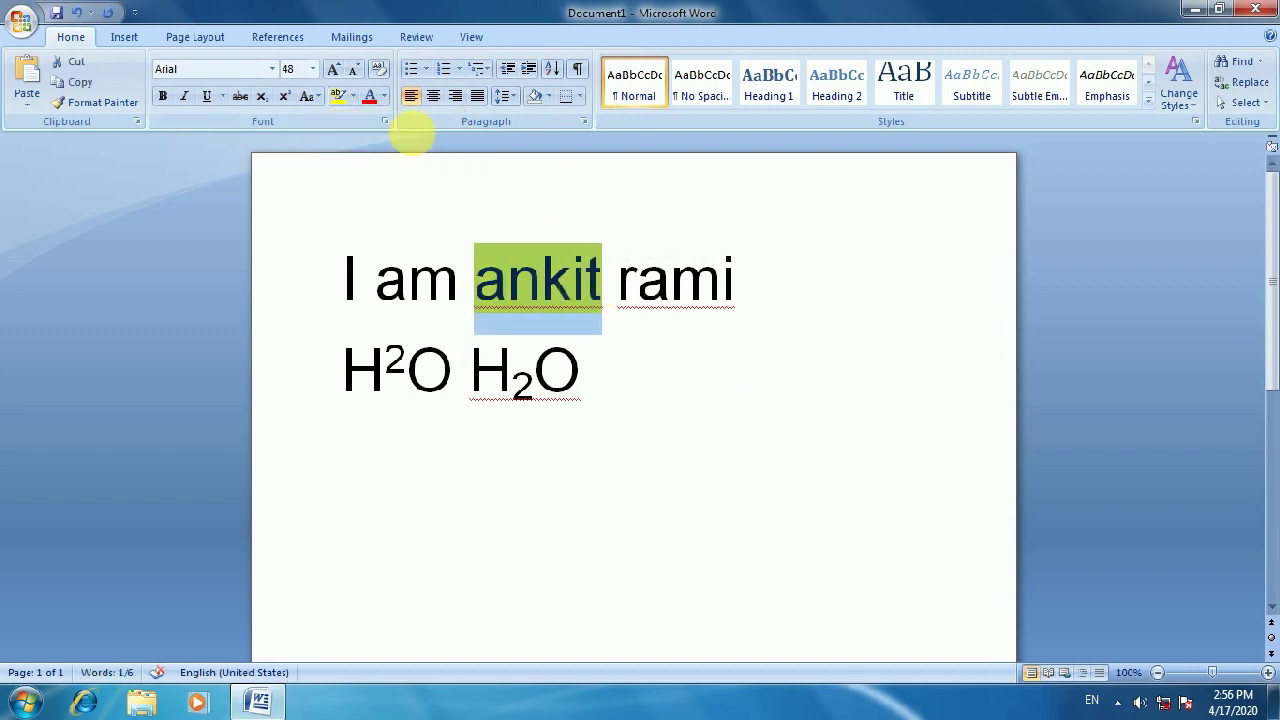
pyautogui.click(386, 96)
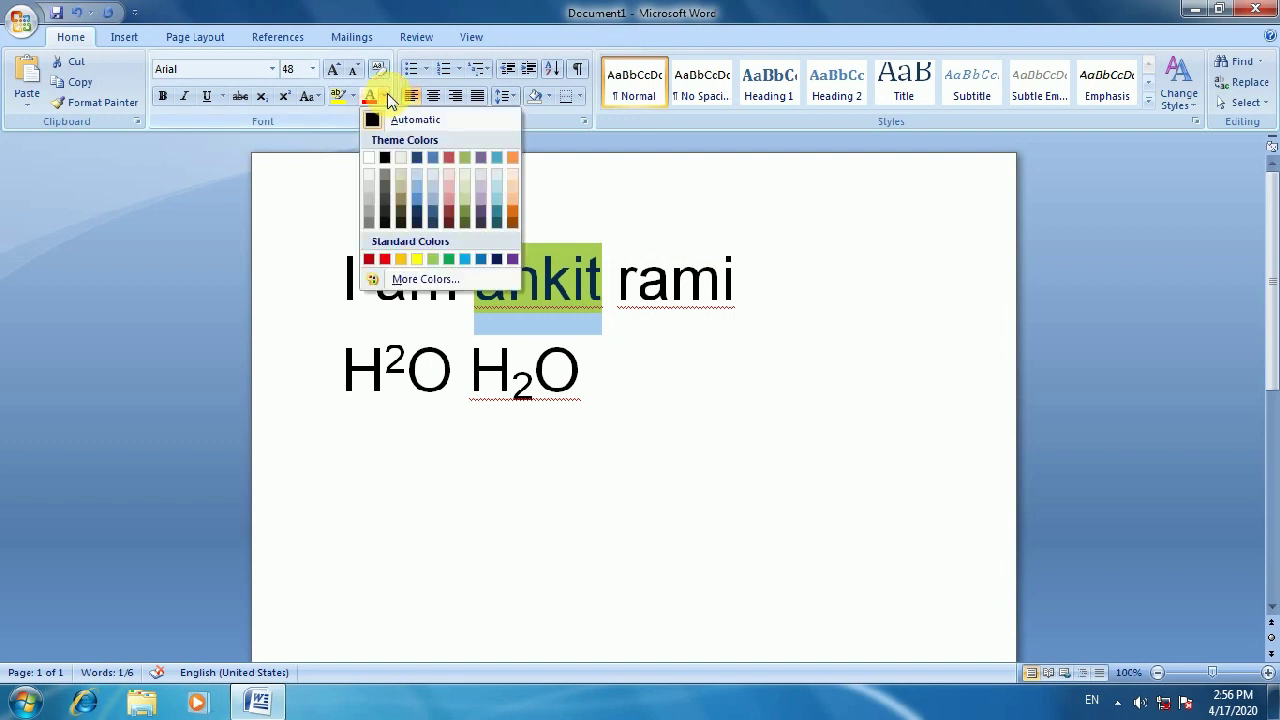
pyautogui.click(386, 261)
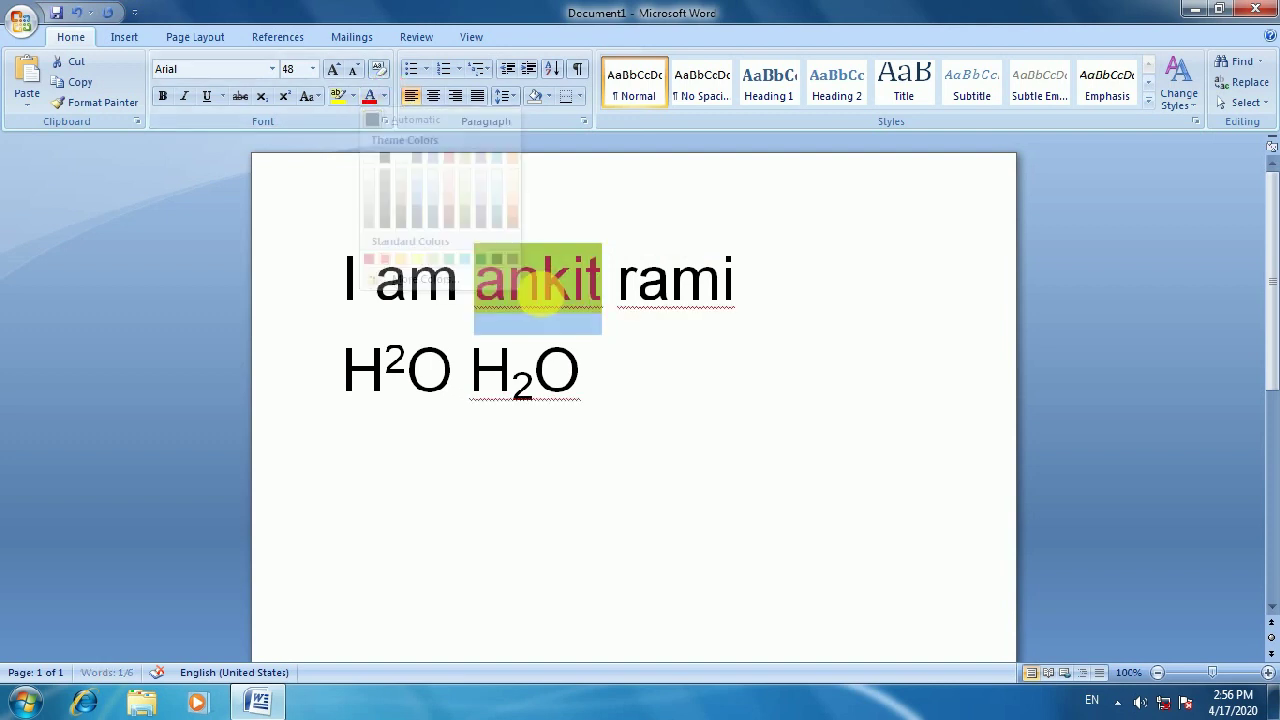
pyautogui.click(543, 285)
pyautogui.click(645, 381)
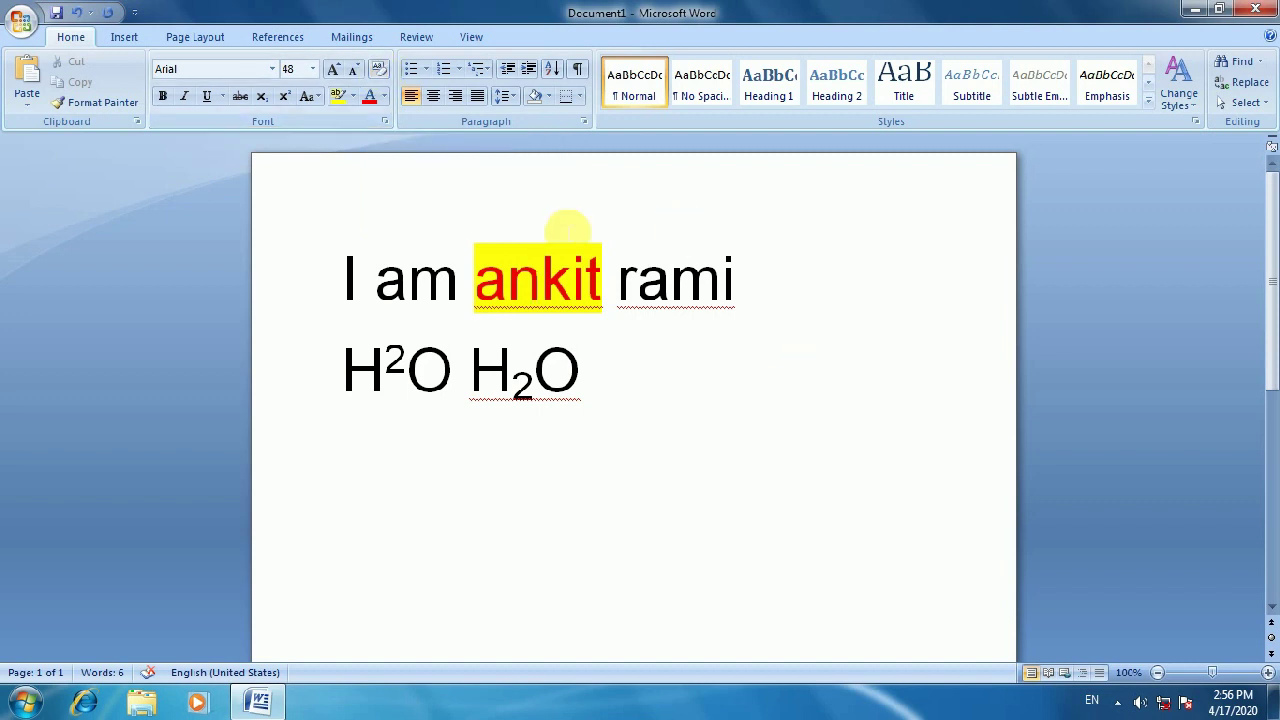
# Try clearing all formatting from the highlighted first name, and undo the change
pyautogui.click(603, 280)
pyautogui.doubleClick(590, 280)
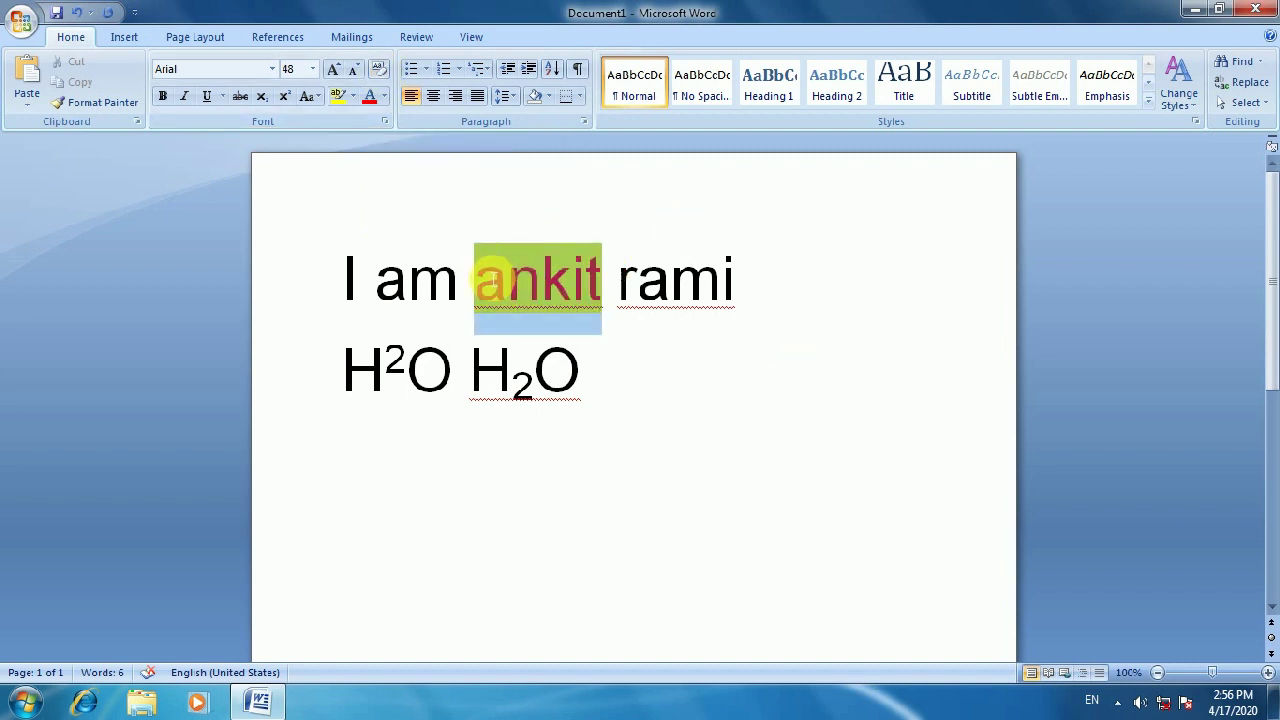
pyautogui.click(378, 68)
pyautogui.click(518, 302)
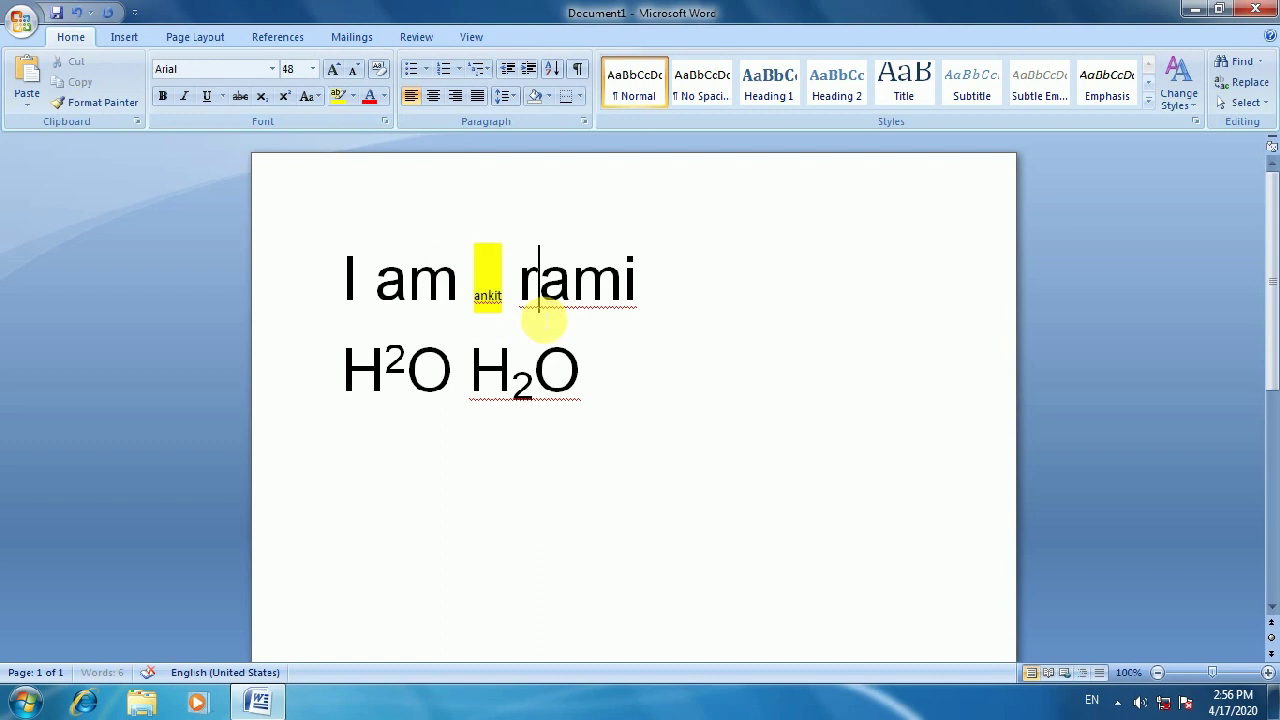
pyautogui.moveTo(516, 306); pyautogui.dragTo(481, 310)
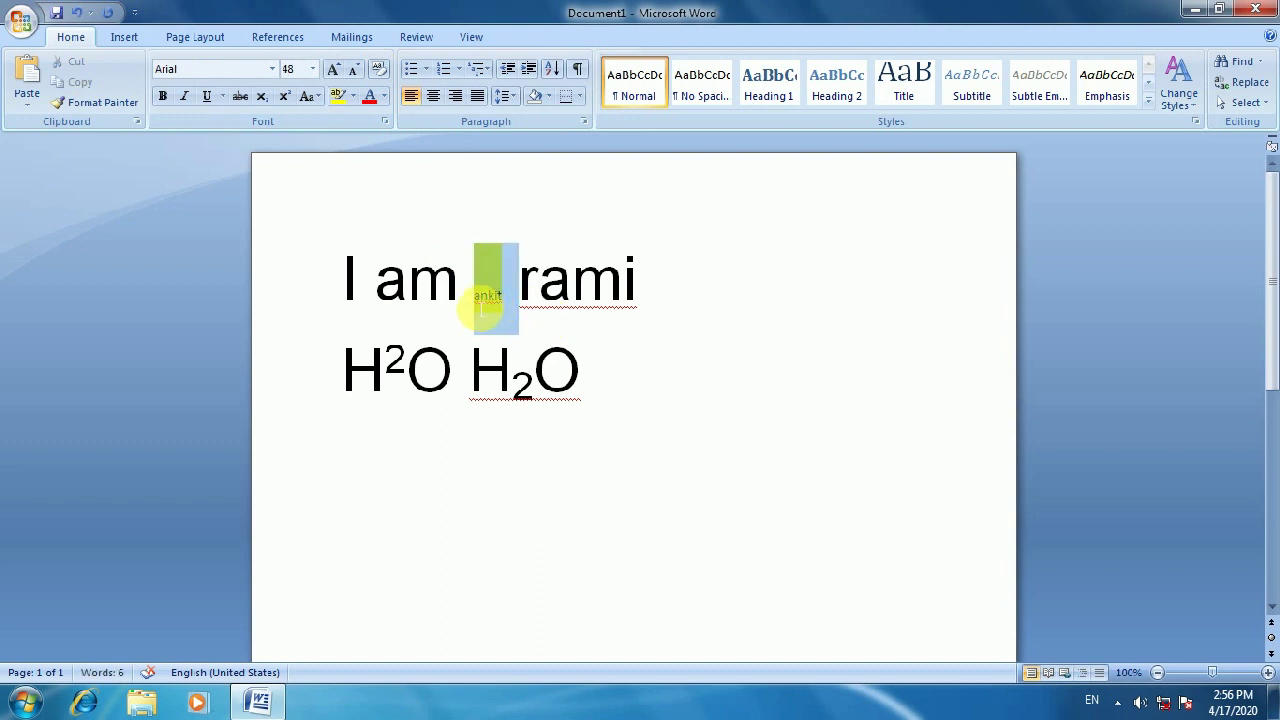
pyautogui.hotkey('ctrl', 'z')
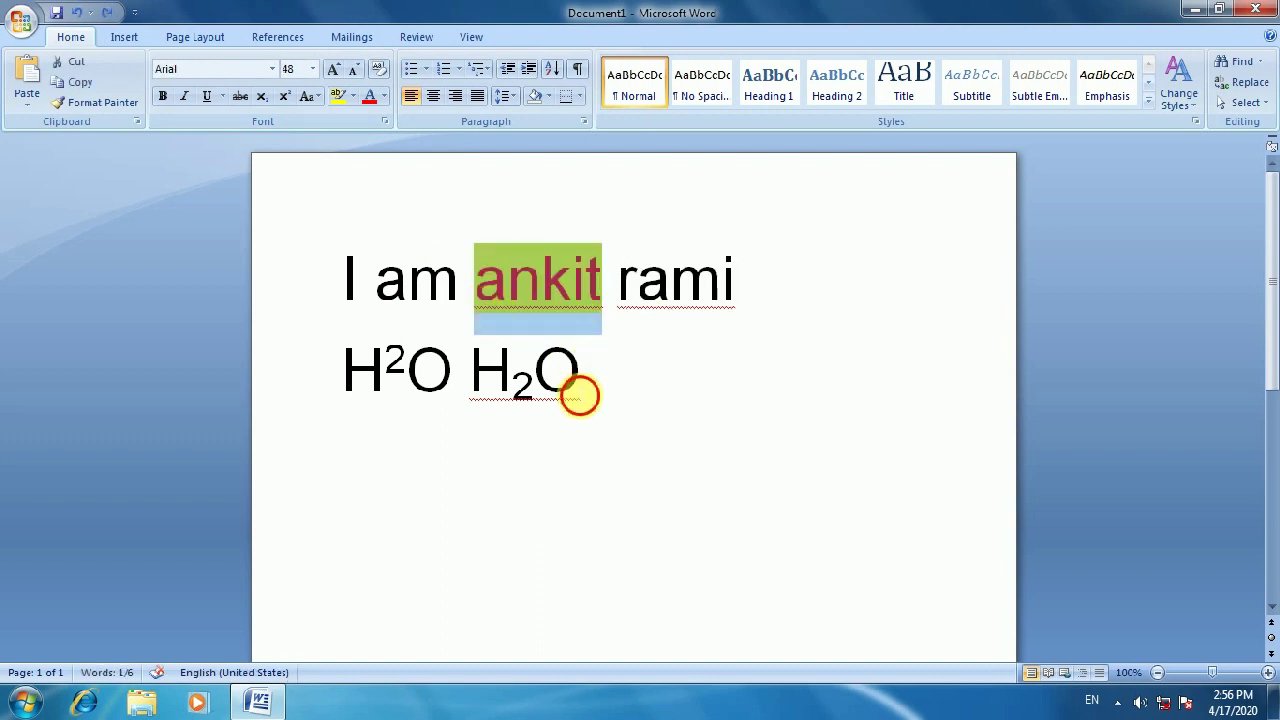
# Clear the formatting of the whole H2O line, undo it, and deselect the line
pyautogui.moveTo(583, 392); pyautogui.dragTo(347, 392)
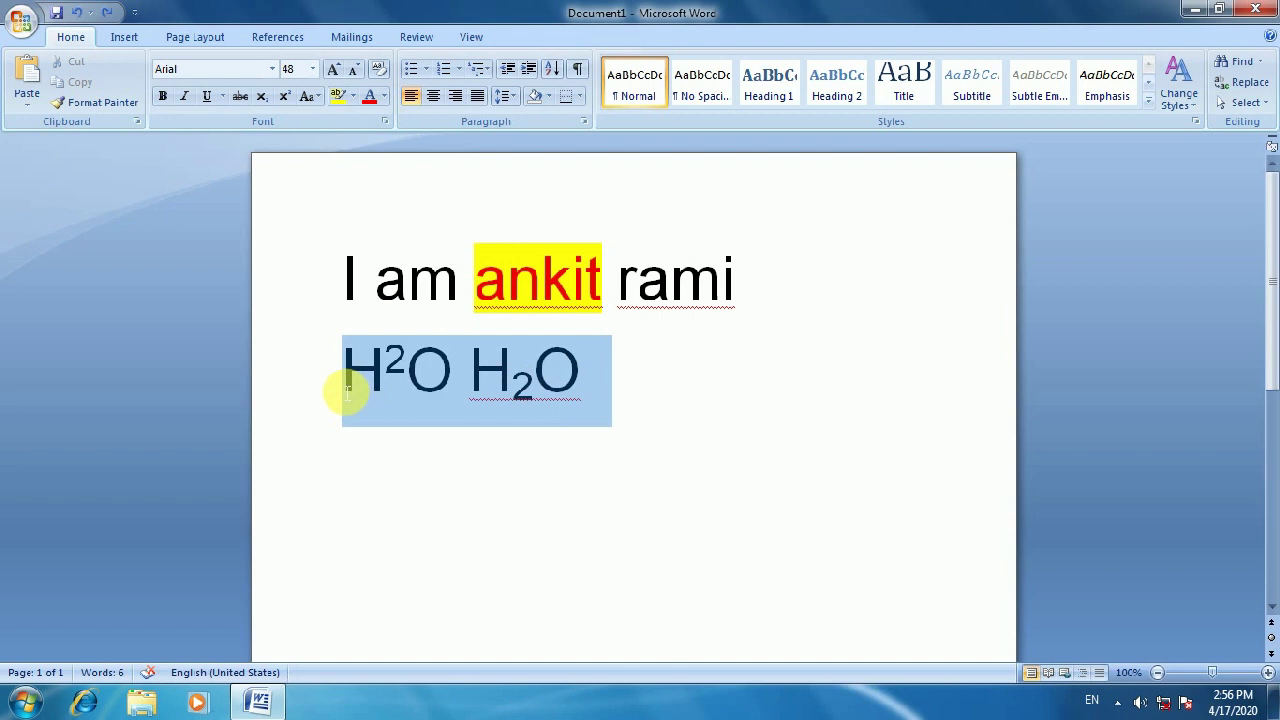
pyautogui.click(377, 70)
pyautogui.click(380, 378)
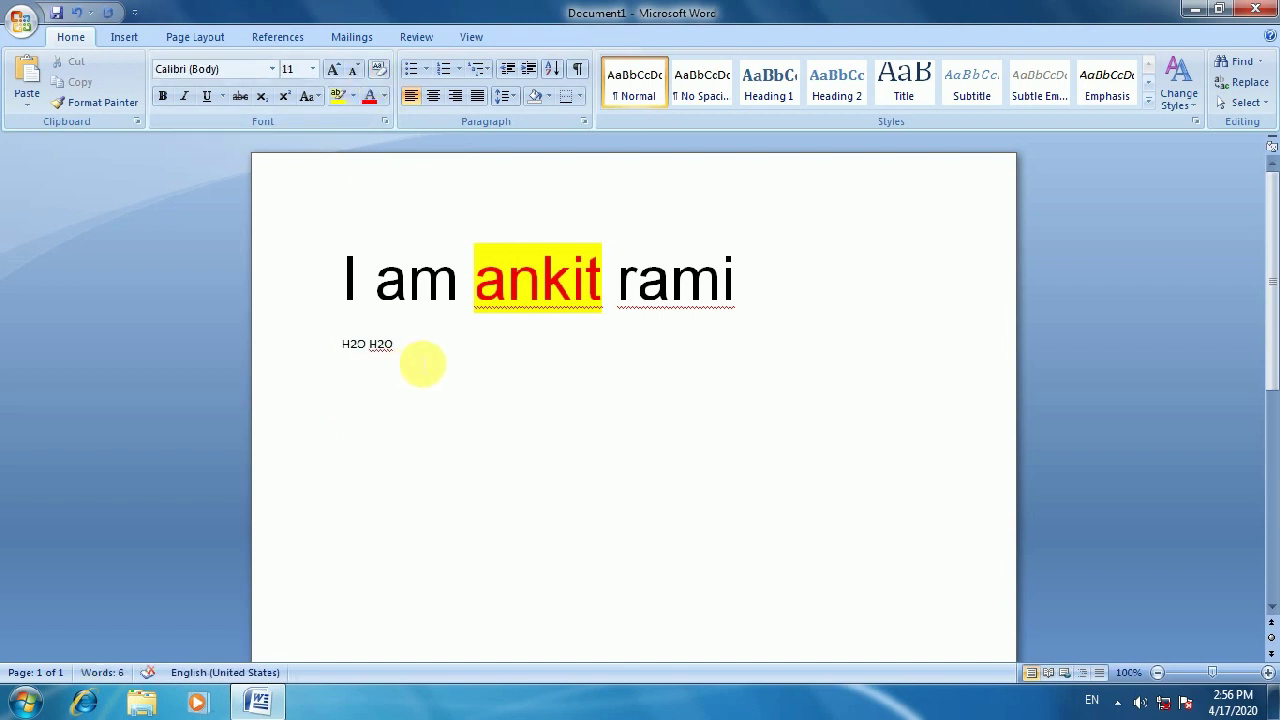
pyautogui.moveTo(395, 346); pyautogui.dragTo(346, 351)
pyautogui.hotkey('ctrl', 'z')
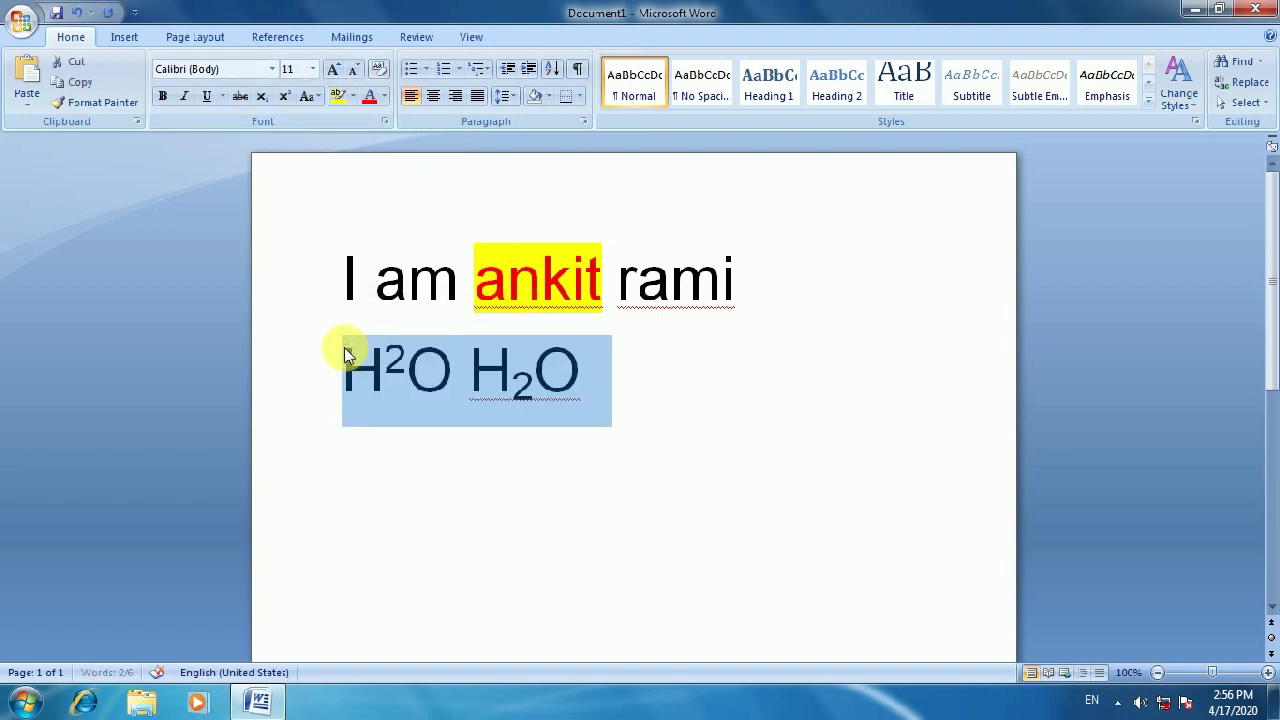
pyautogui.click(638, 390)
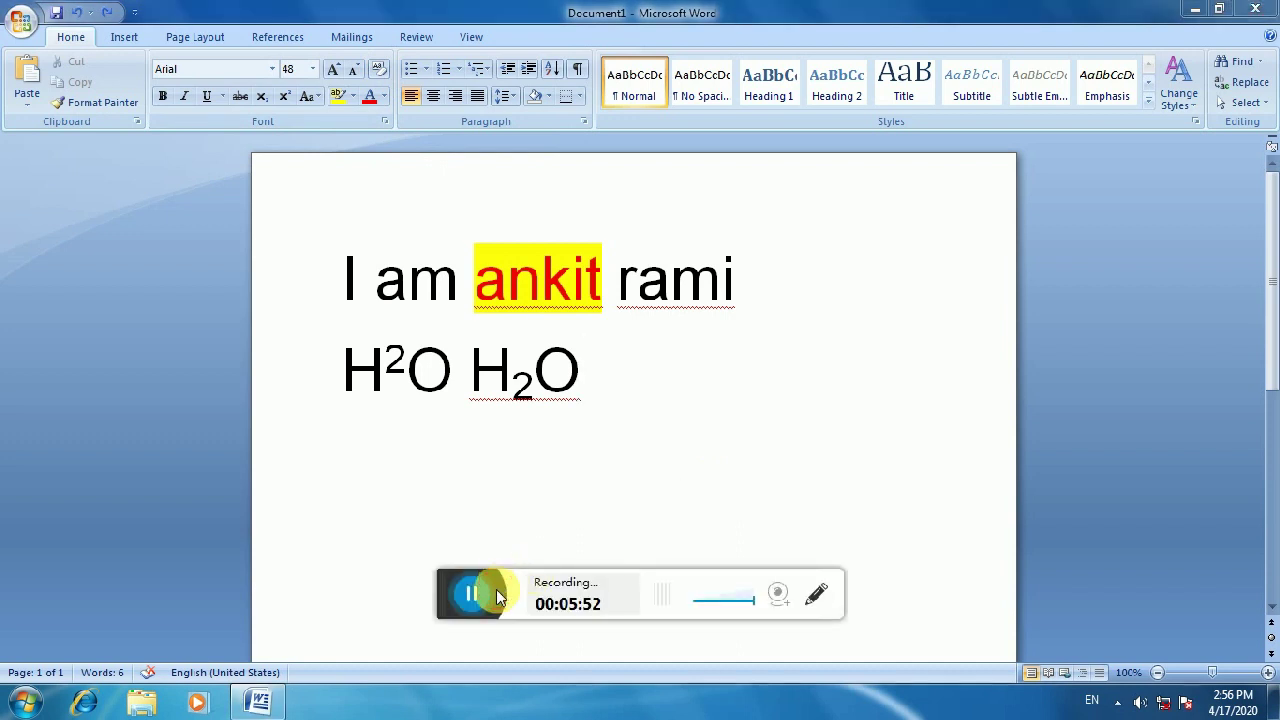
# Reduce the font size to 26 on a new line below the H2O line and write a first name there
pyautogui.click(352, 70)
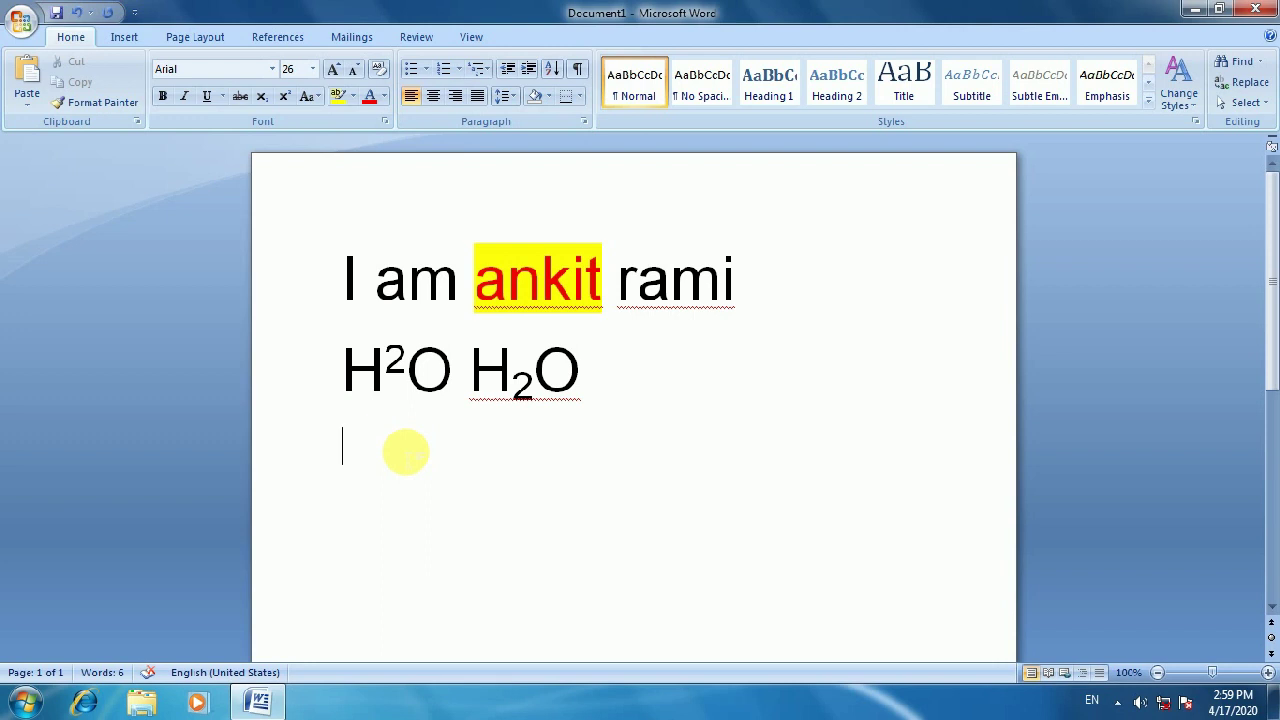
pyautogui.write('a')
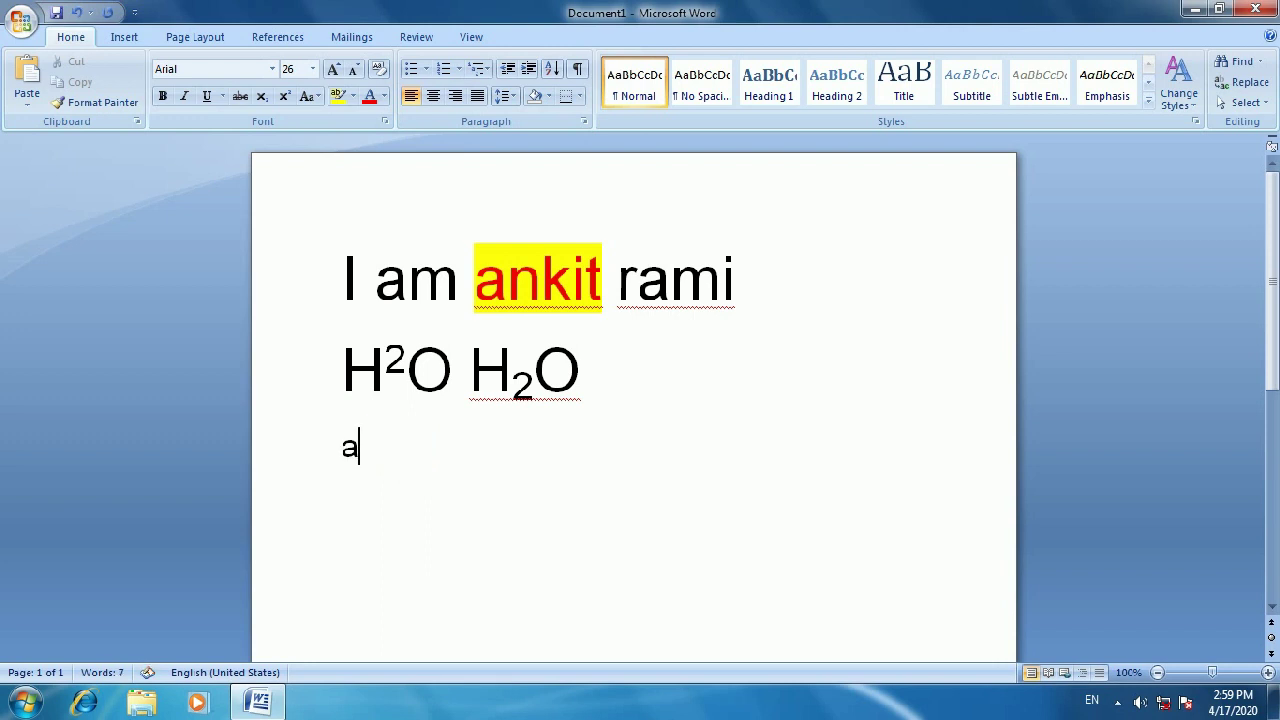
pyautogui.write('NKIT')
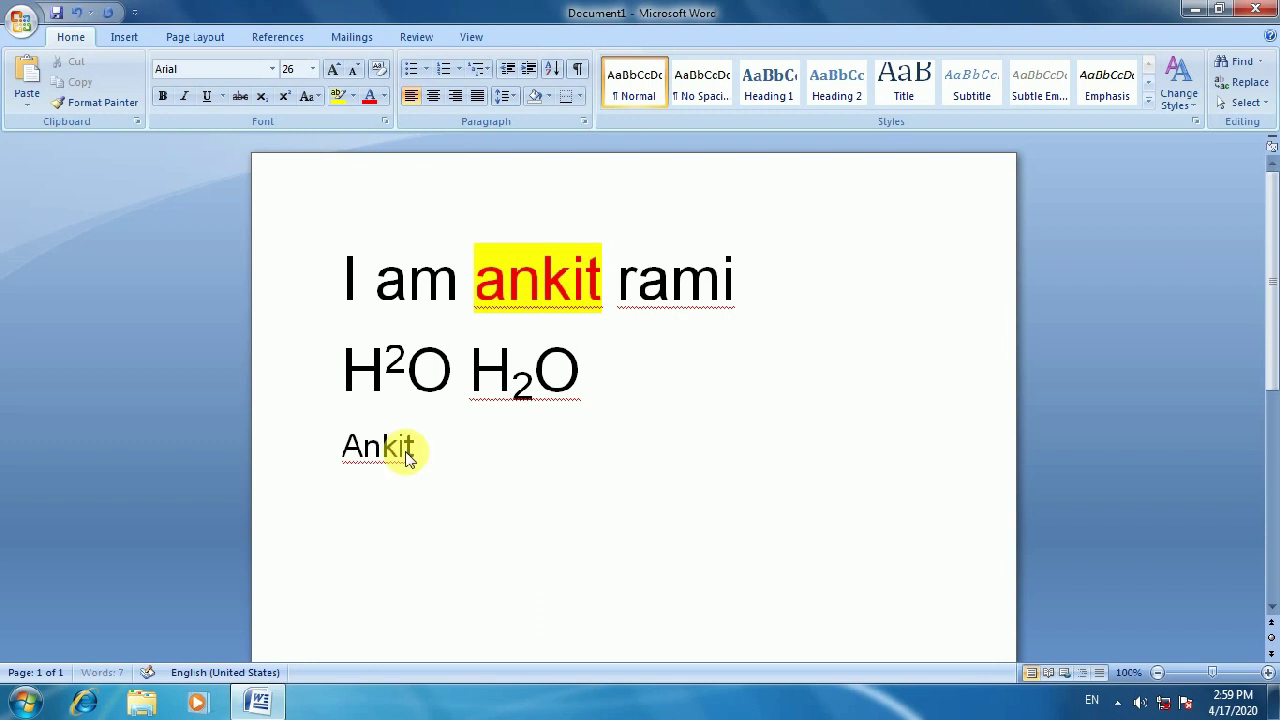
pyautogui.click(311, 96)
pyautogui.click(427, 516)
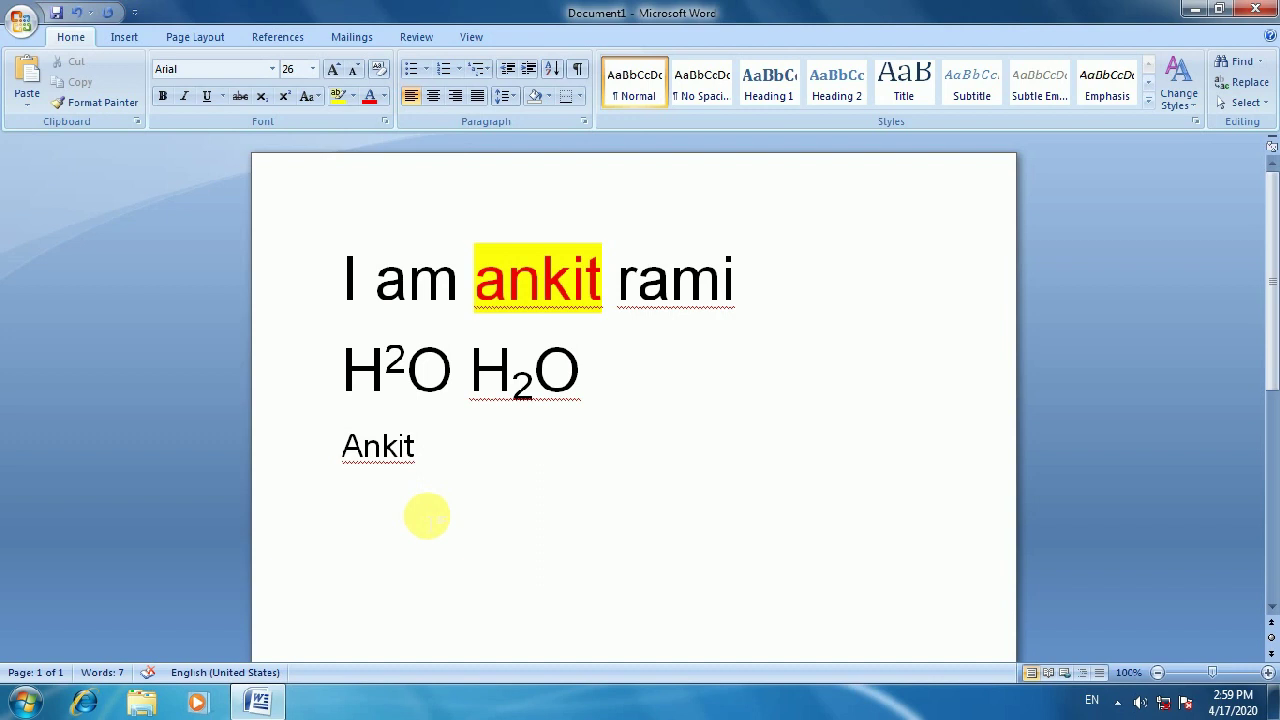
# Add three more first names below the first one, each on its own line with a capital initial
pyautogui.write('dEEP')
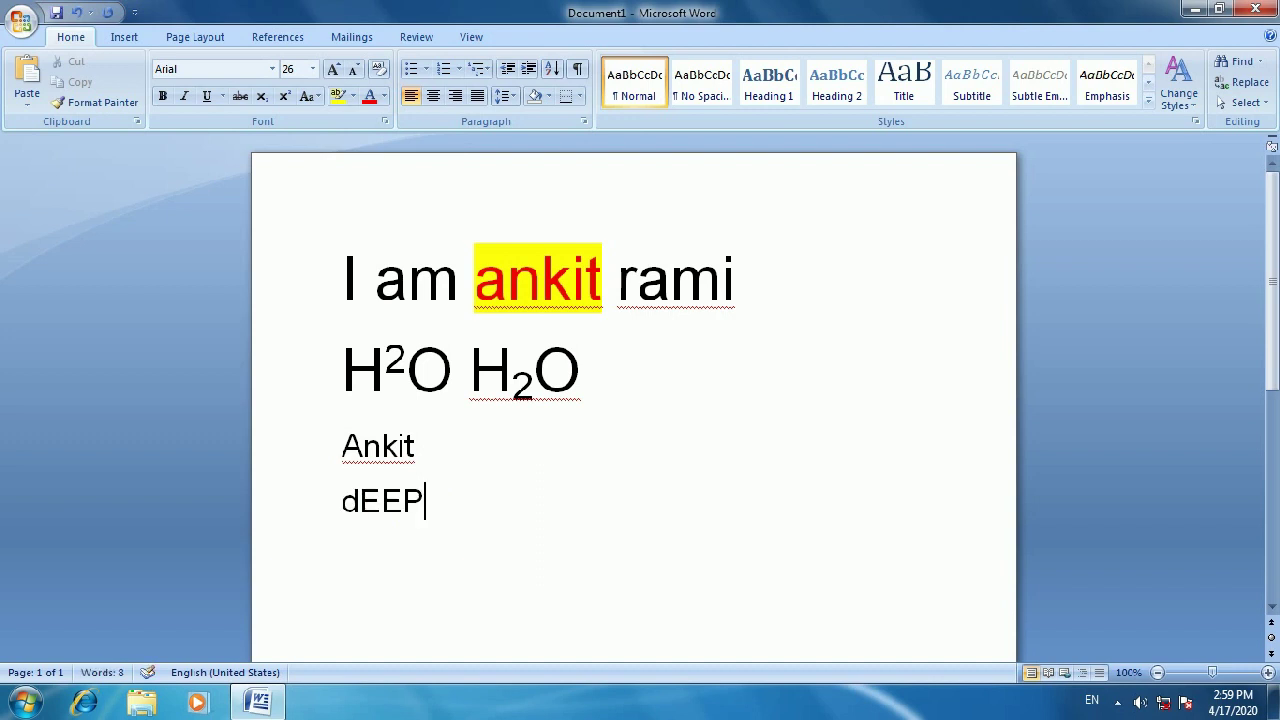
pyautogui.press('Return')
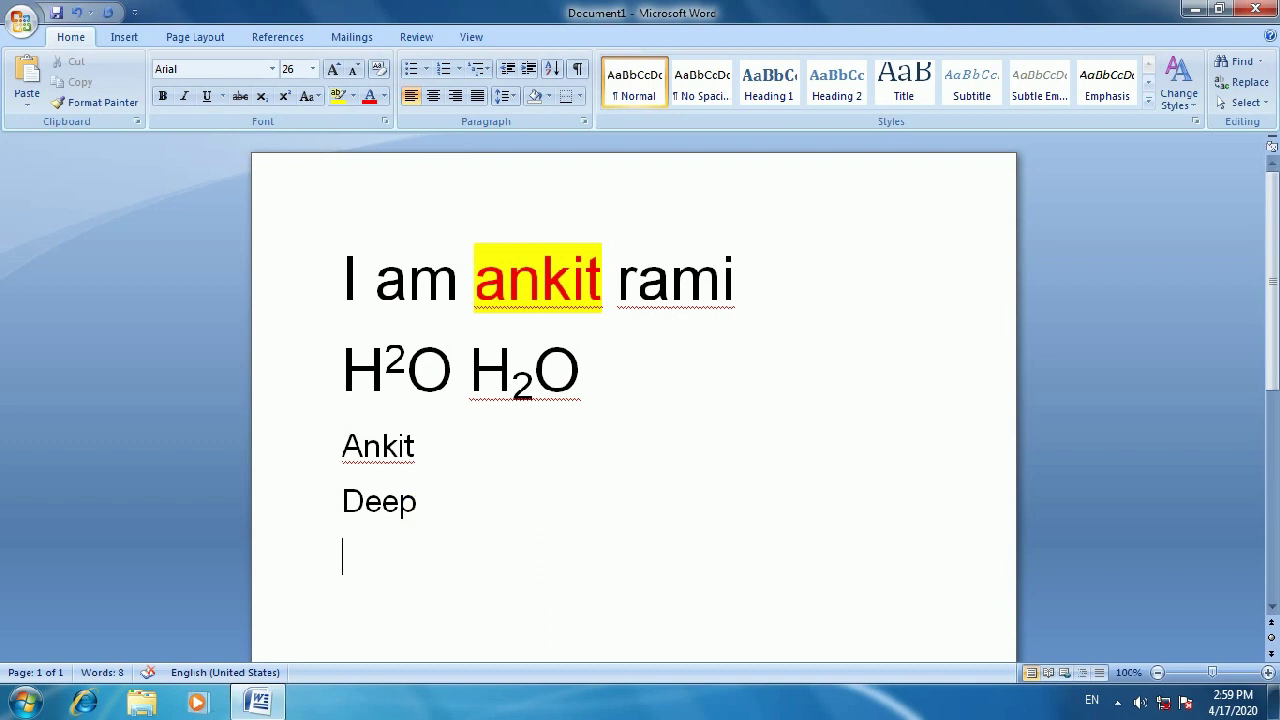
pyautogui.write('mEET')
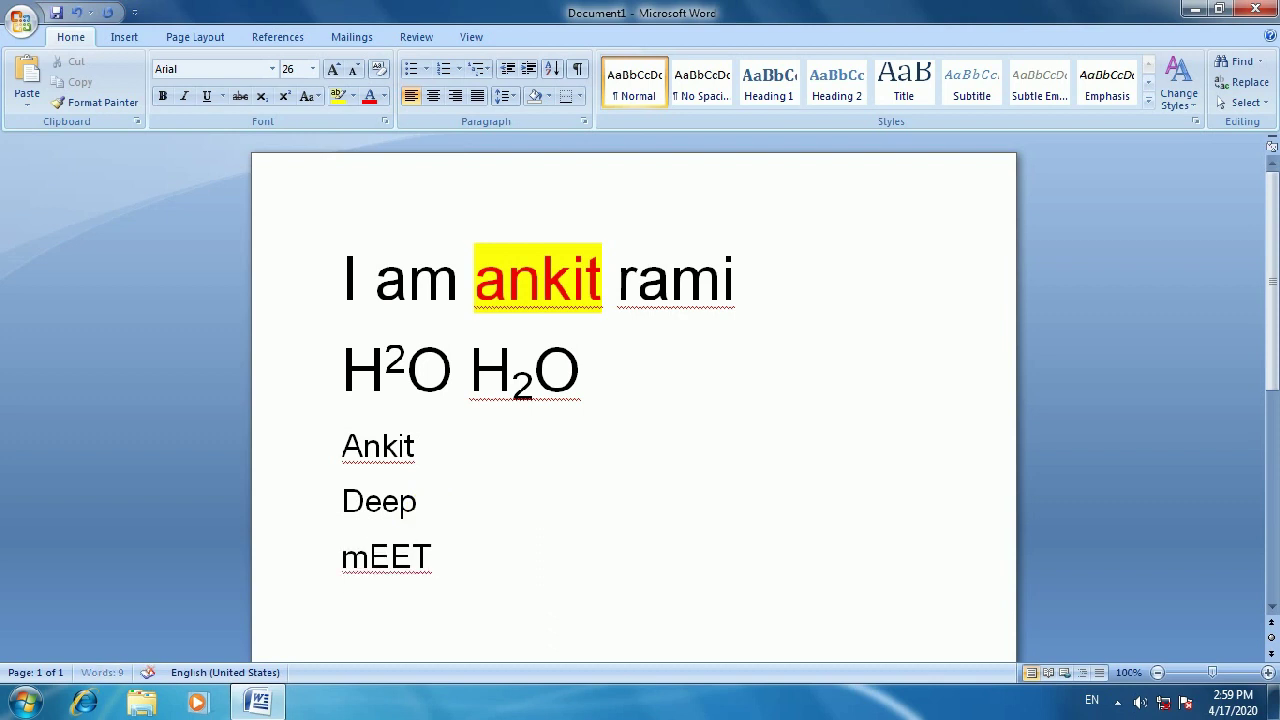
pyautogui.press('BackSpace')
pyautogui.press('BackSpace')
pyautogui.press('BackSpace')
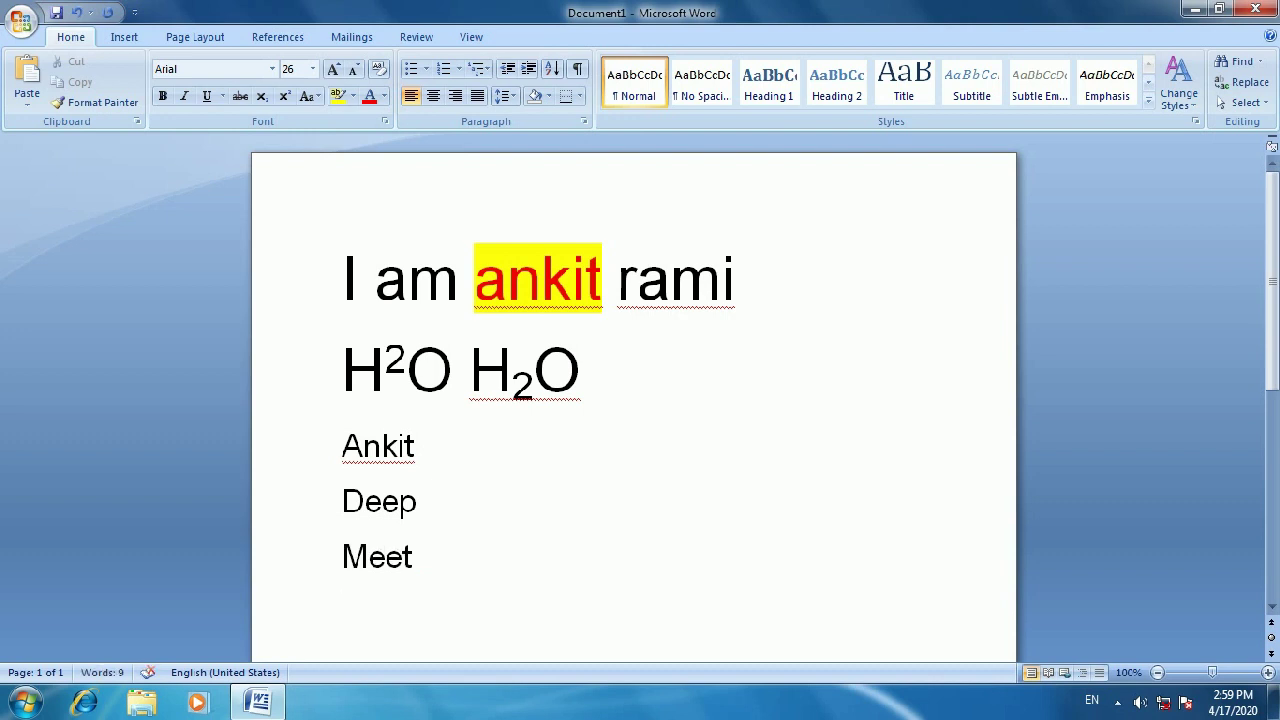
pyautogui.write('Smit')
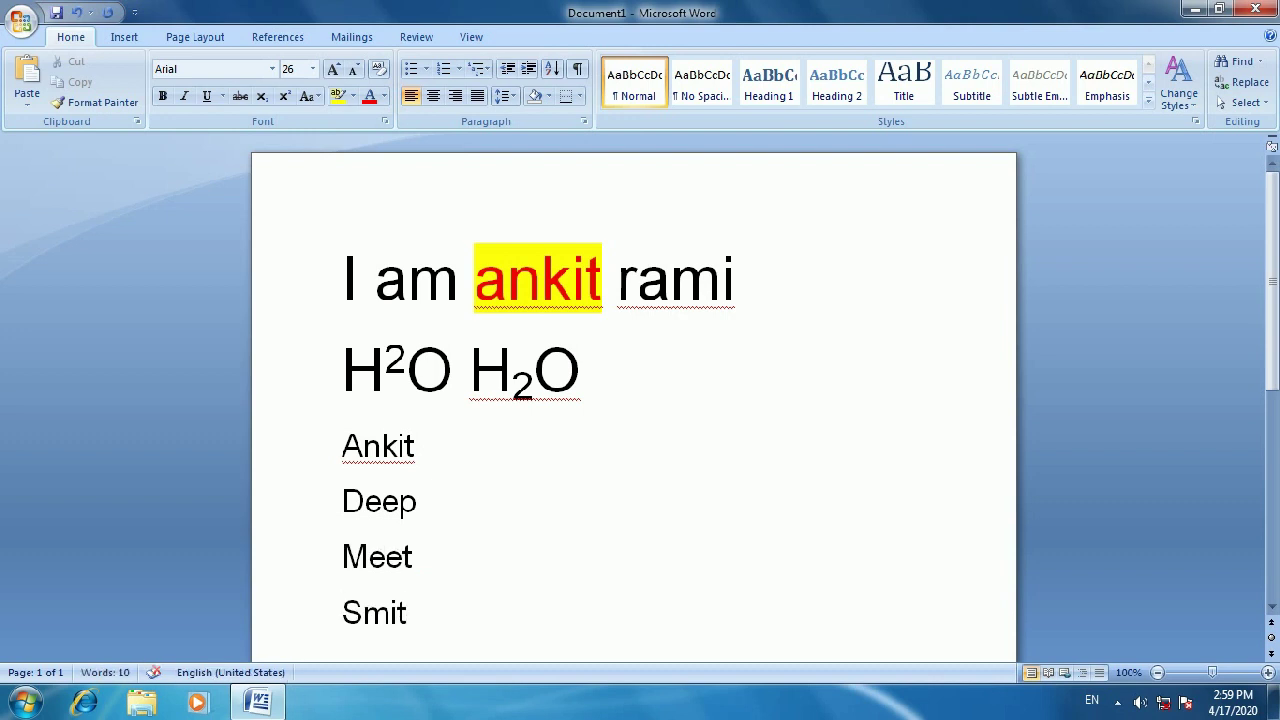
# Apply the default round bullets to the four names below the H2O line and deselect them
pyautogui.moveTo(342, 450); pyautogui.dragTo(364, 450)
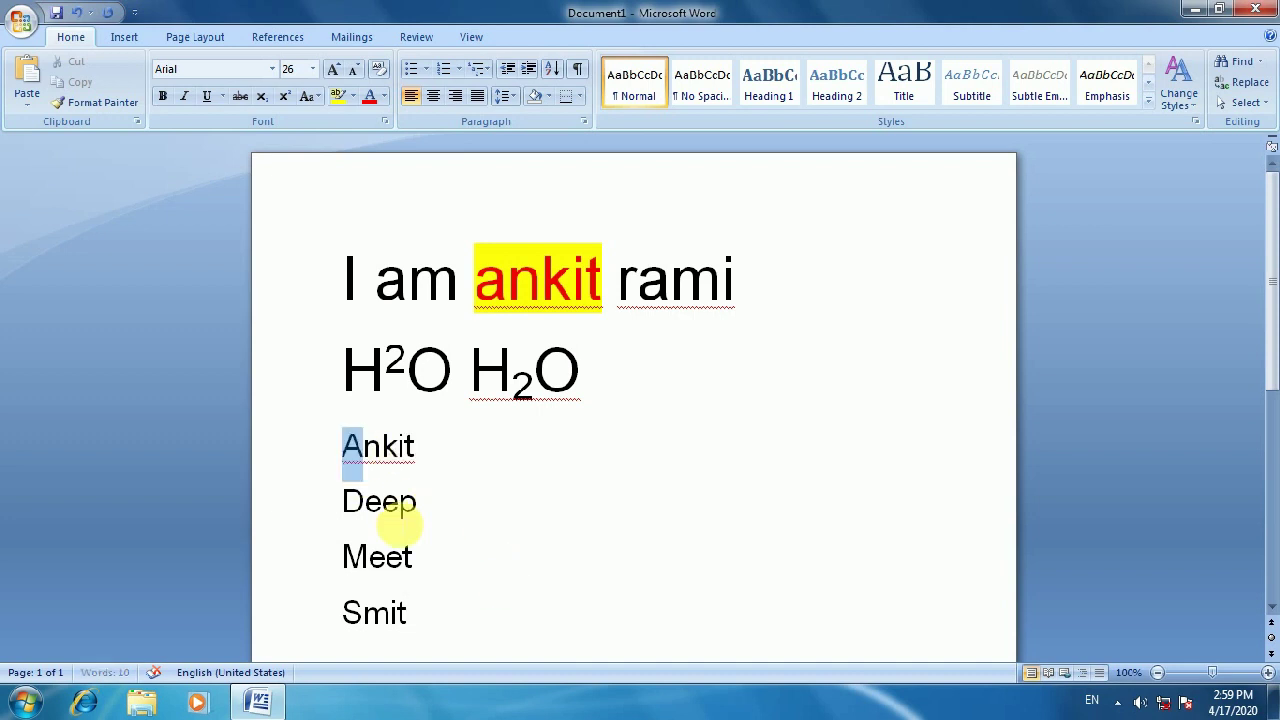
pyautogui.moveTo(400, 520); pyautogui.dragTo(430, 630)
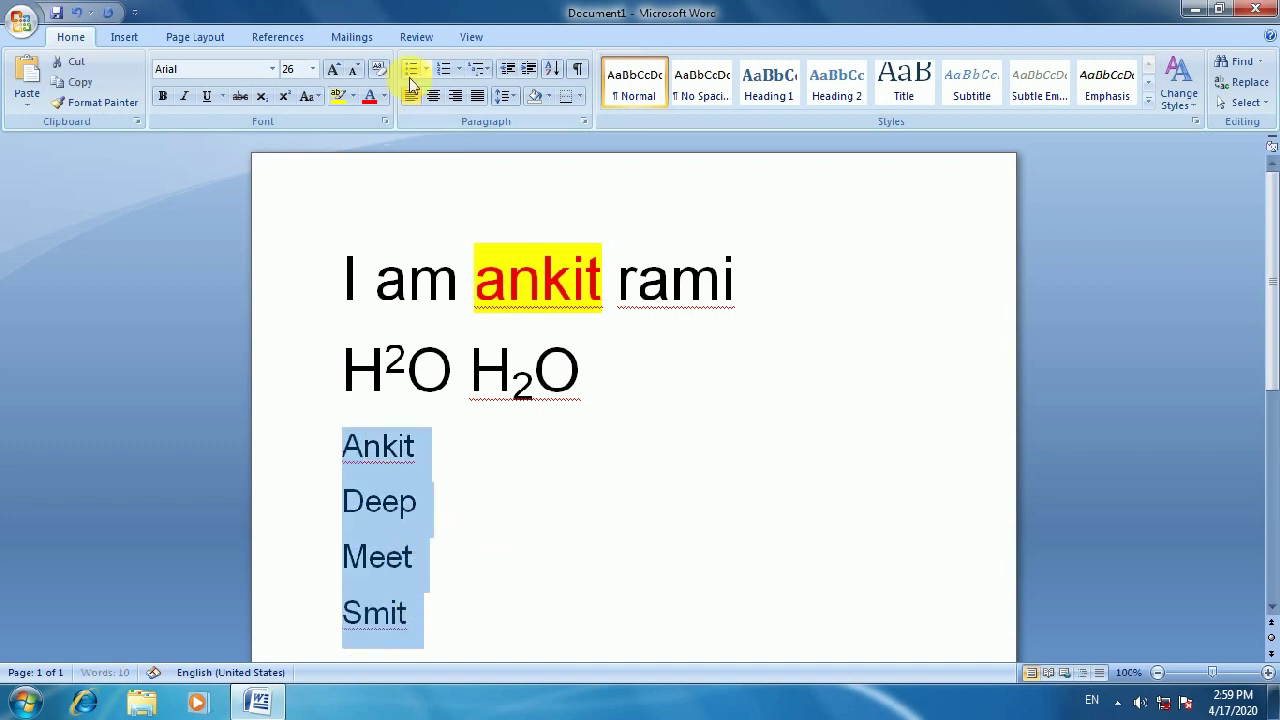
pyautogui.click(410, 68)
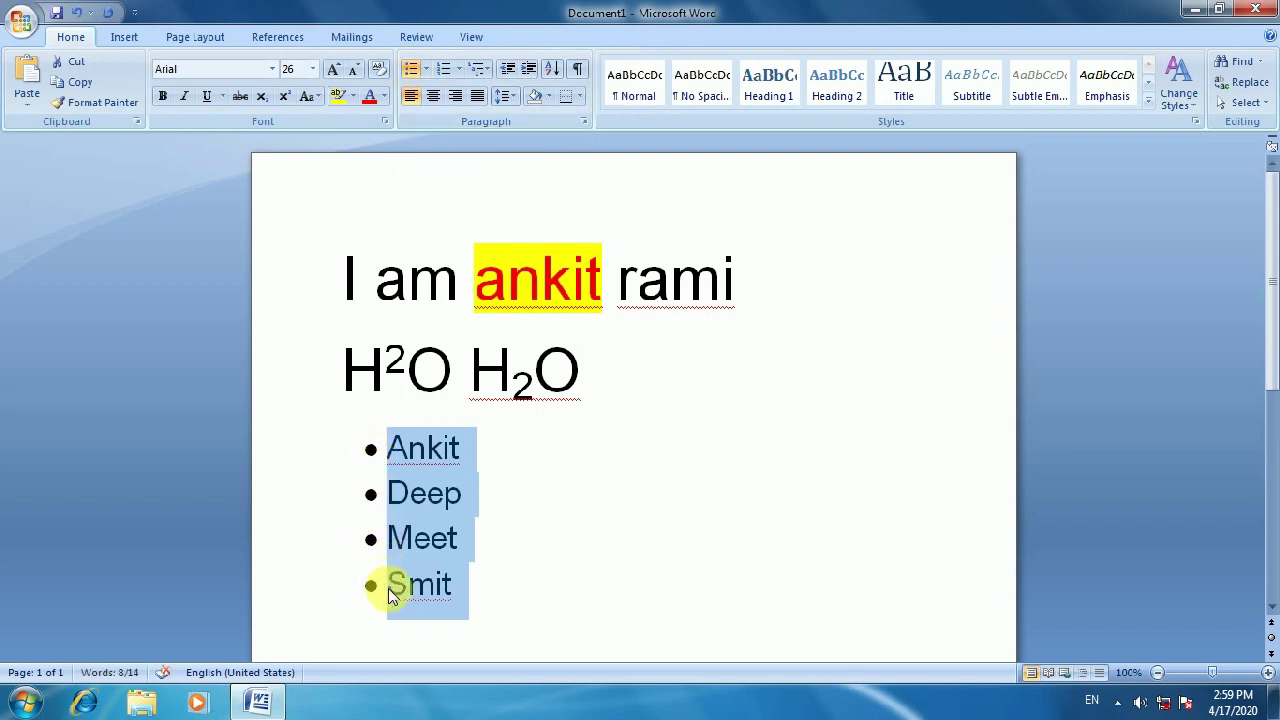
pyautogui.click(416, 489)
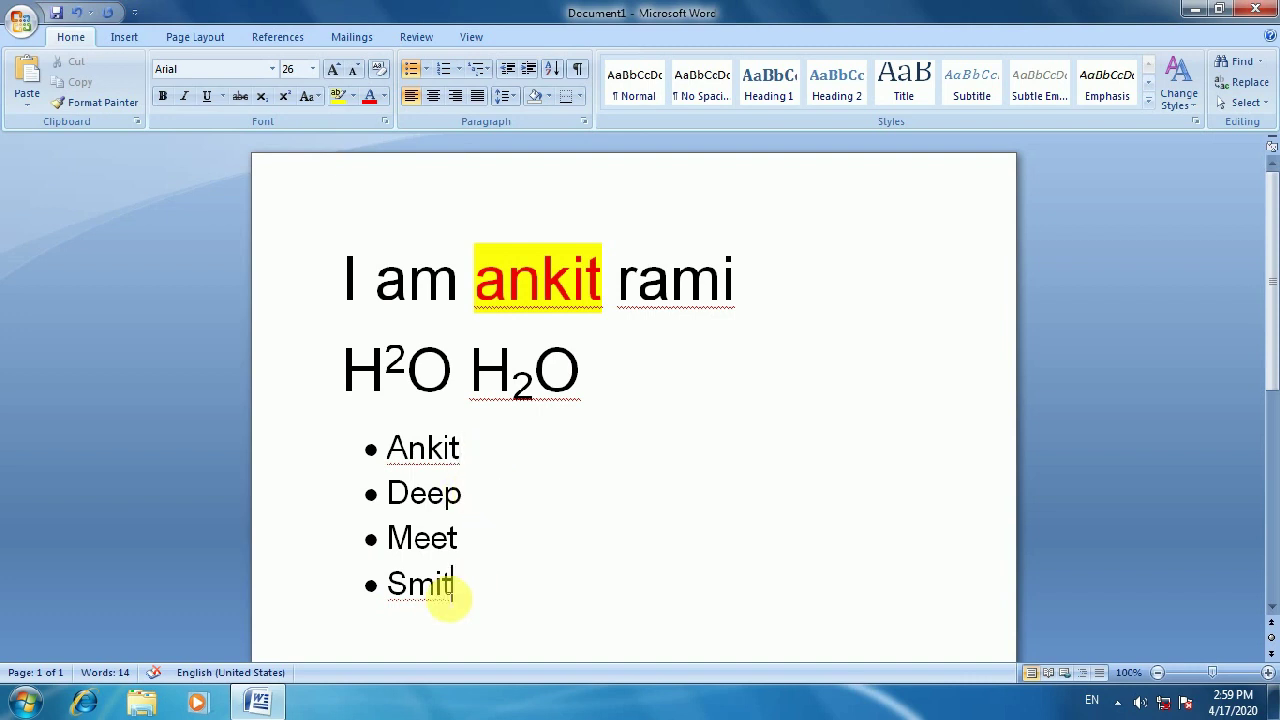
# Change the bullets of the four names to the arrowhead style from the bullet library and deselect the list
pyautogui.moveTo(452, 586); pyautogui.dragTo(370, 448)
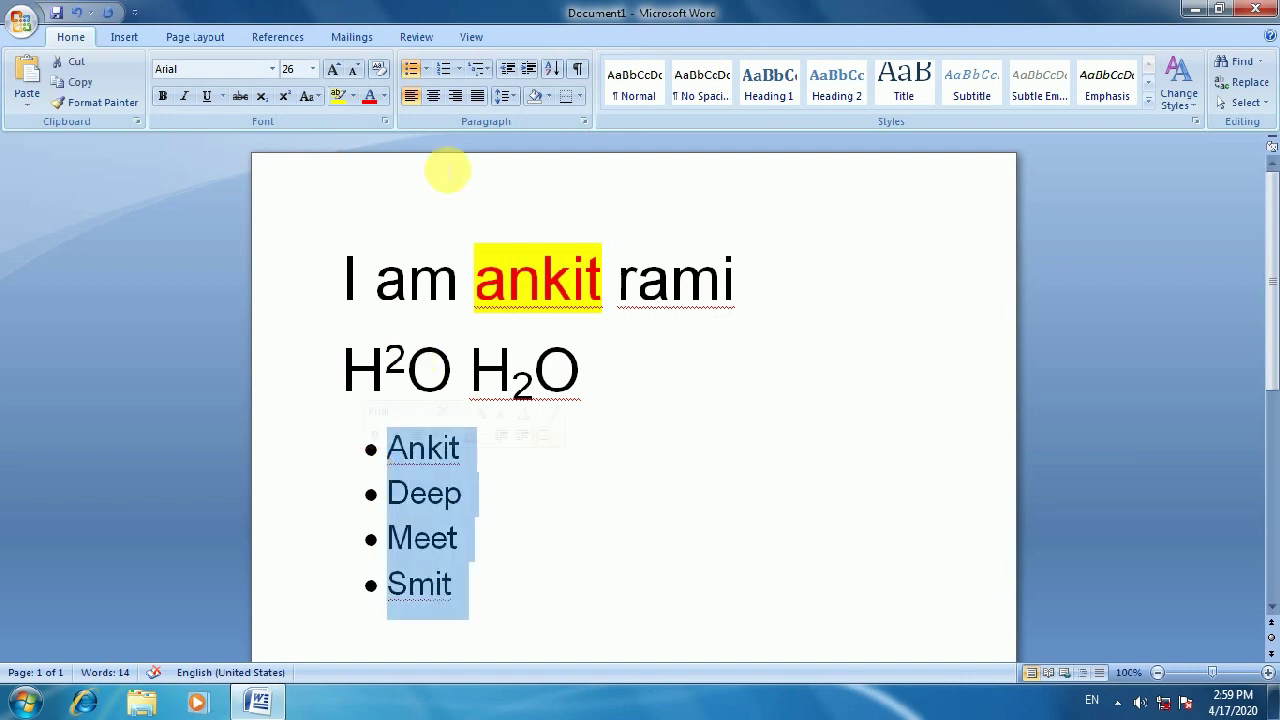
pyautogui.click(426, 68)
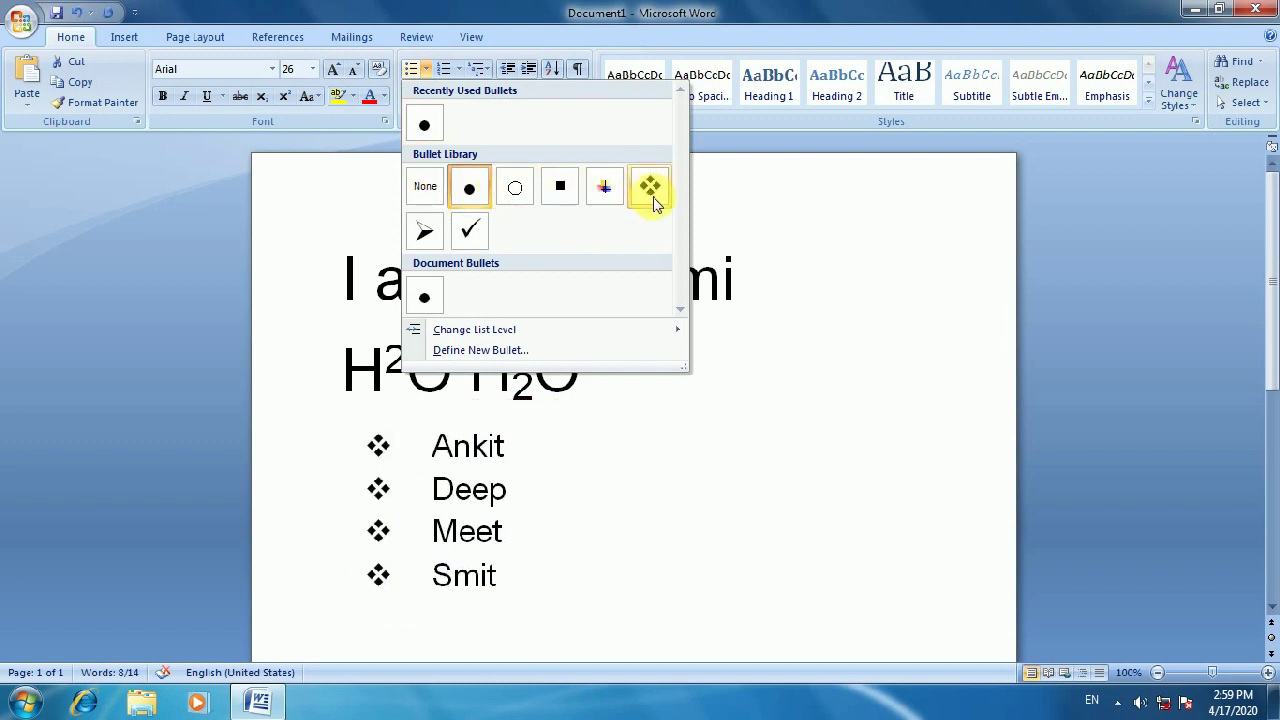
pyautogui.click(432, 236)
pyautogui.click(432, 236)
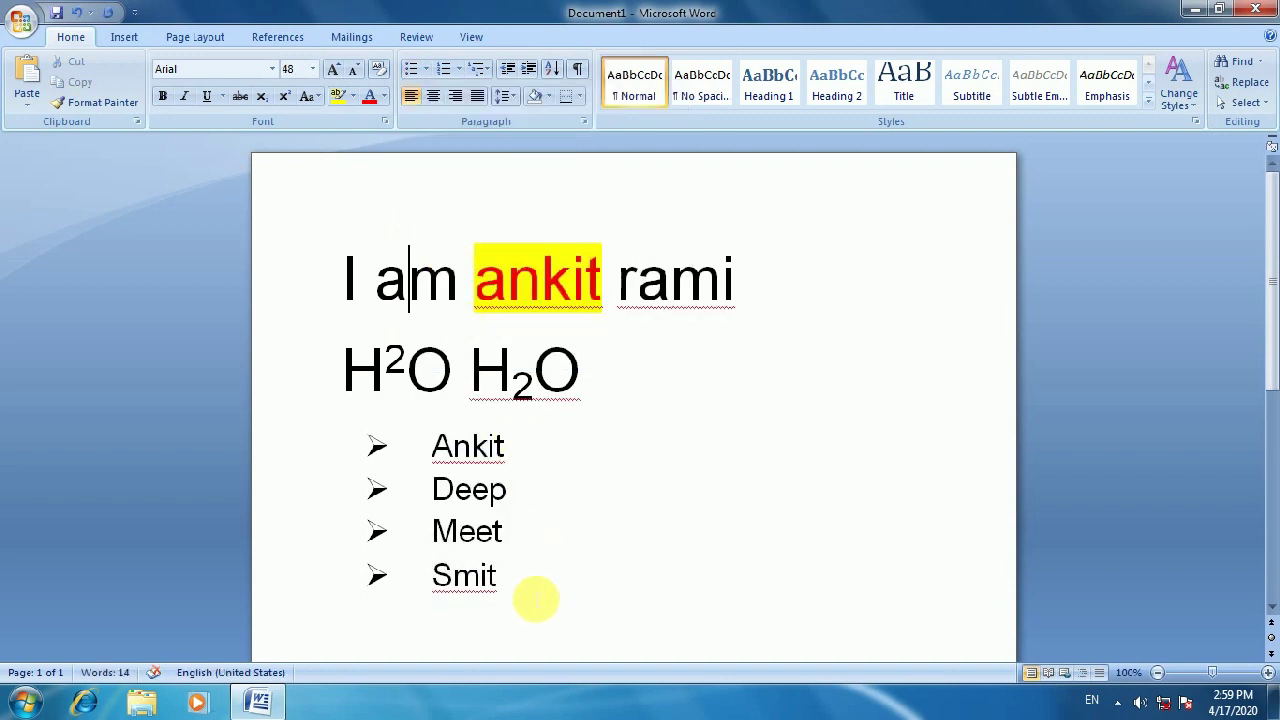
# Start defining a new bullet for the four names and show the beginning of the Wingdings symbol set
pyautogui.moveTo(536, 598); pyautogui.dragTo(434, 451)
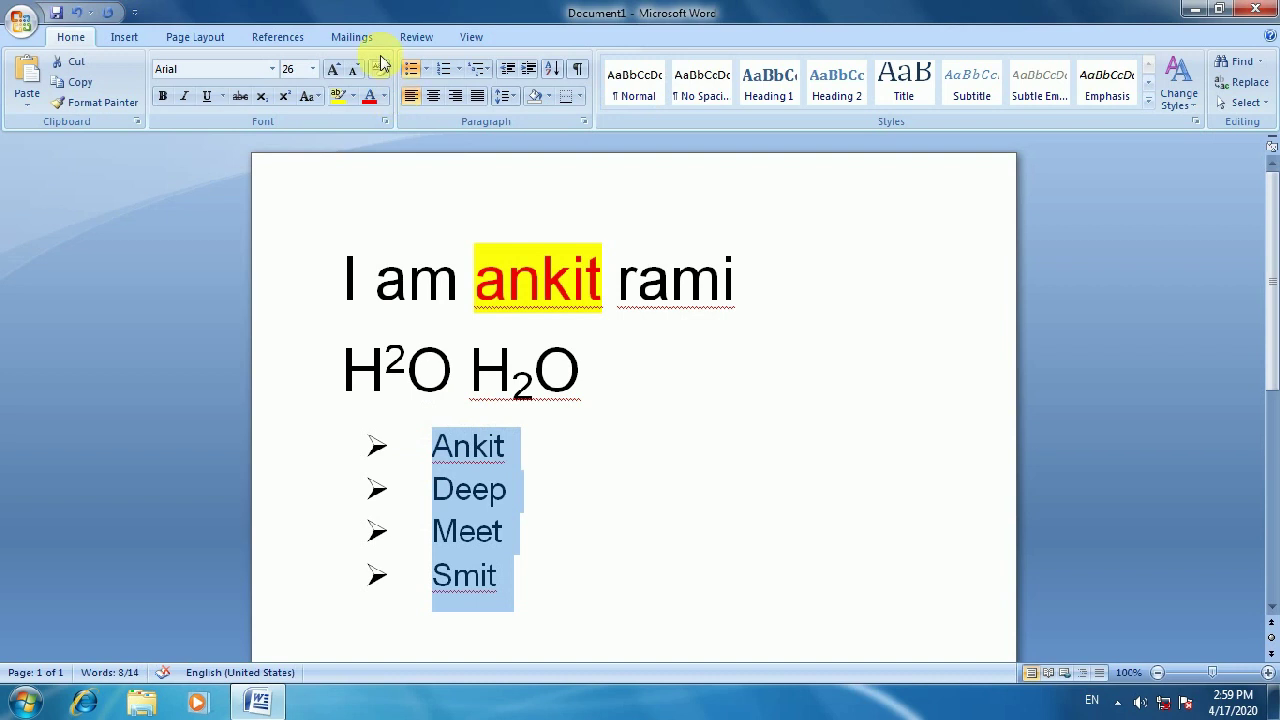
pyautogui.click(426, 67)
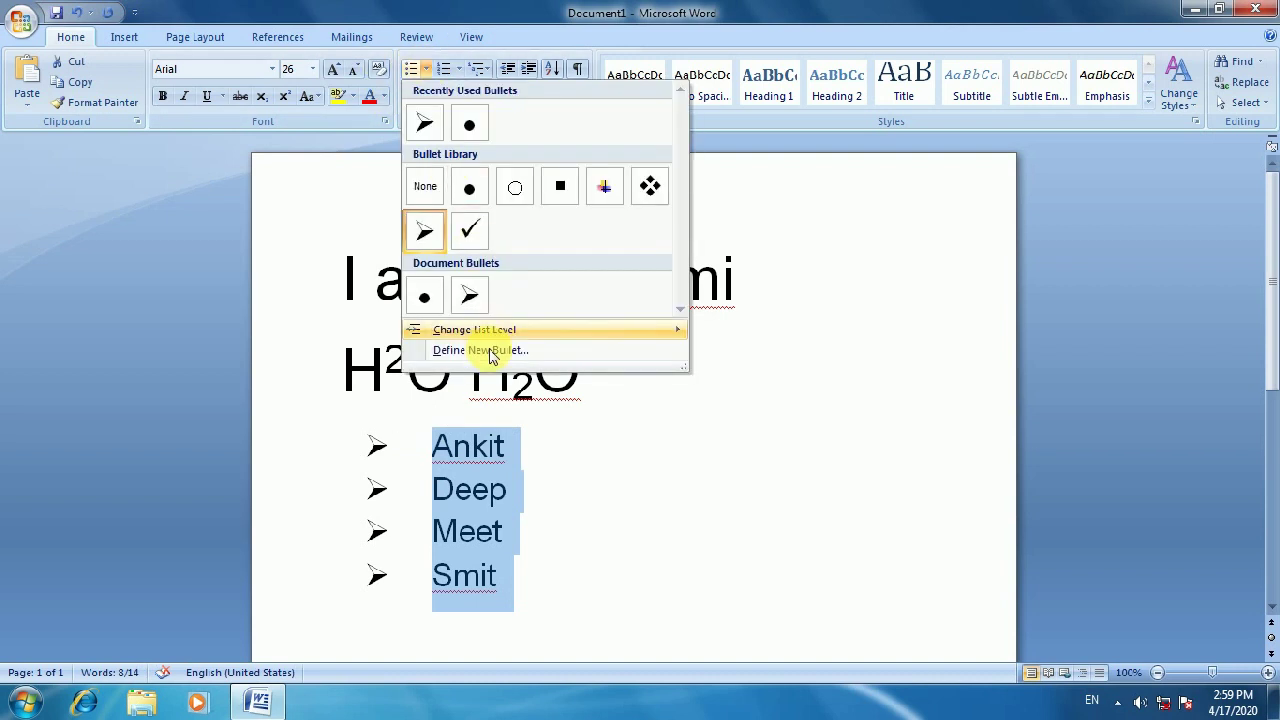
pyautogui.moveTo(477, 332)
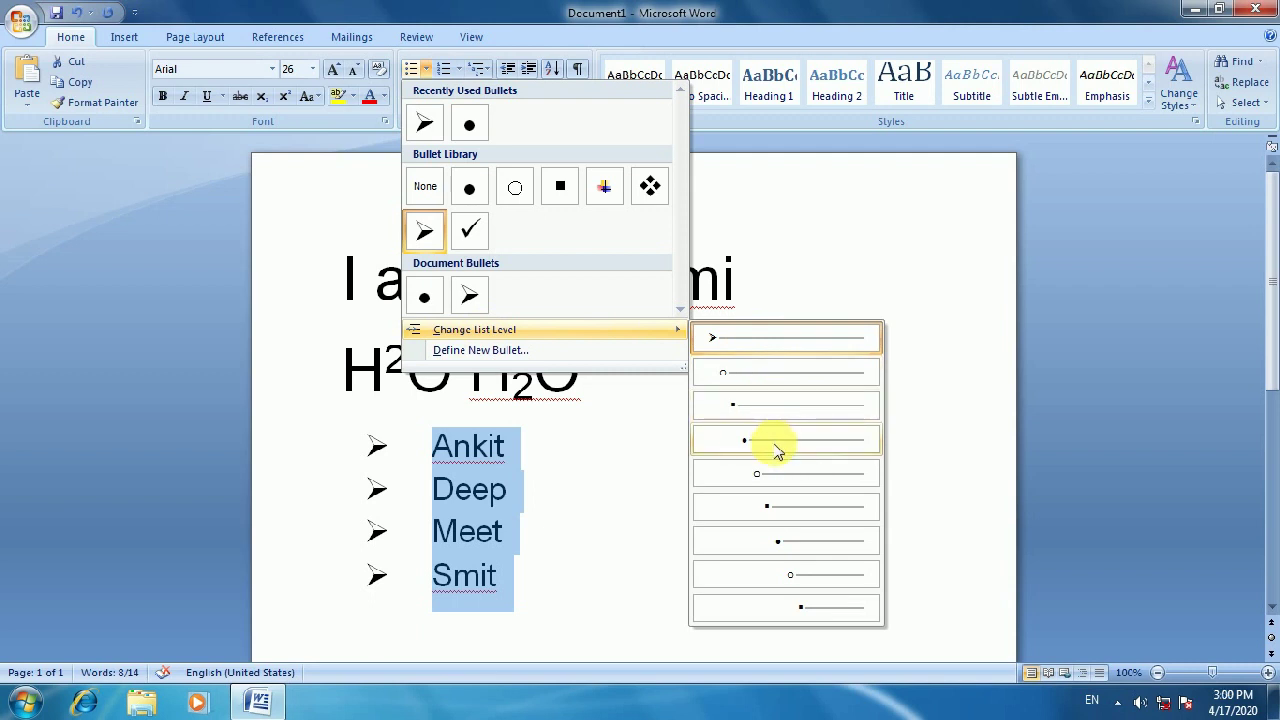
pyautogui.click(505, 358)
pyautogui.moveTo(571, 170); pyautogui.dragTo(821, 180)
pyautogui.click(791, 231)
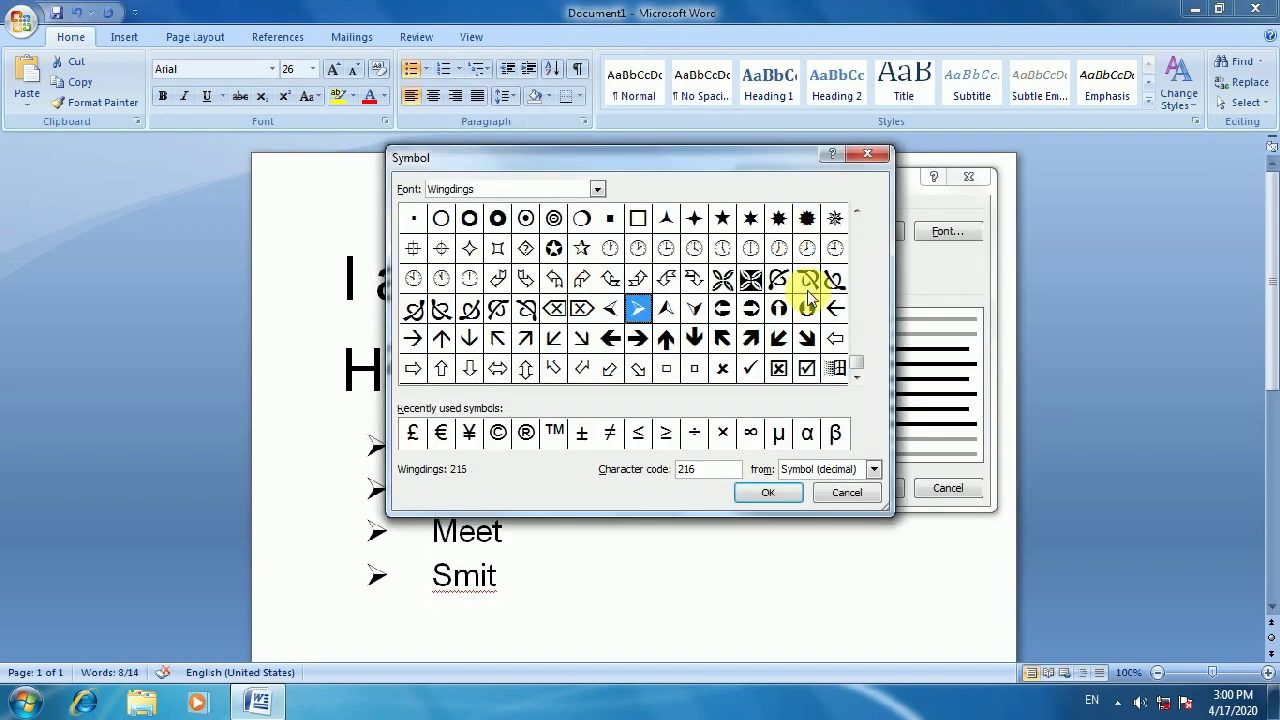
pyautogui.moveTo(737, 165); pyautogui.dragTo(858, 258)
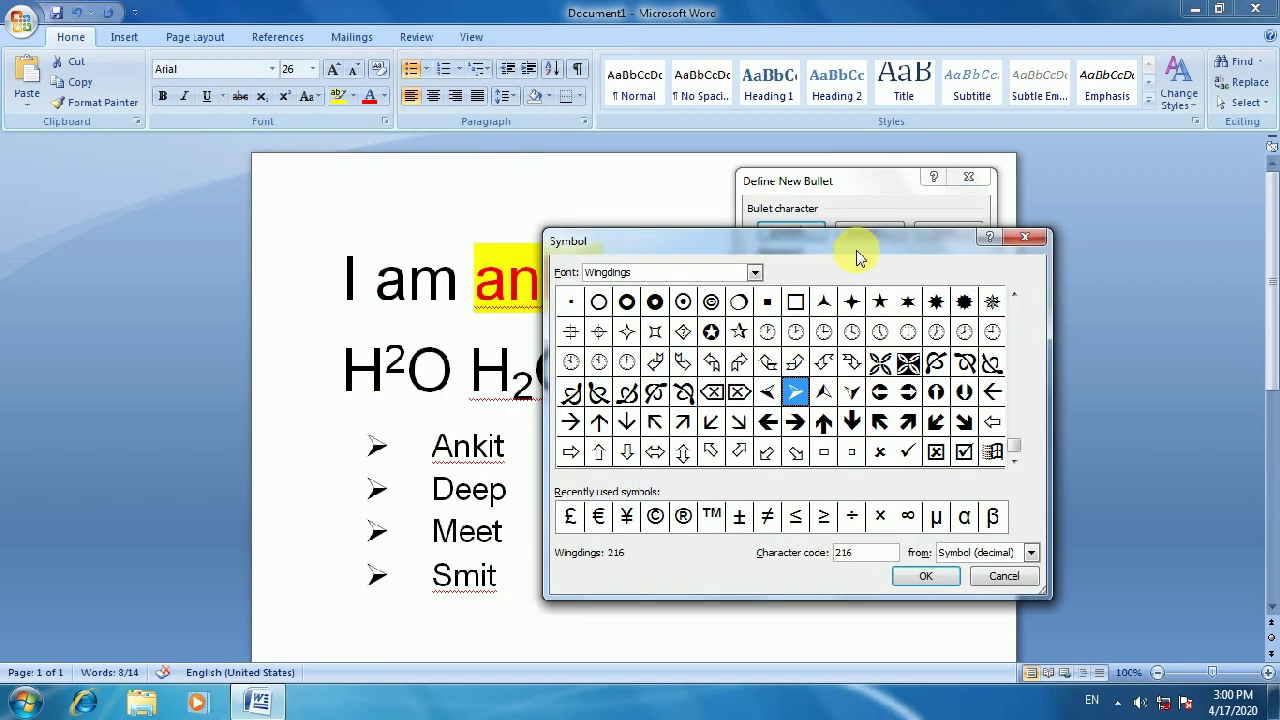
pyautogui.moveTo(1017, 450); pyautogui.dragTo(1000, 366)
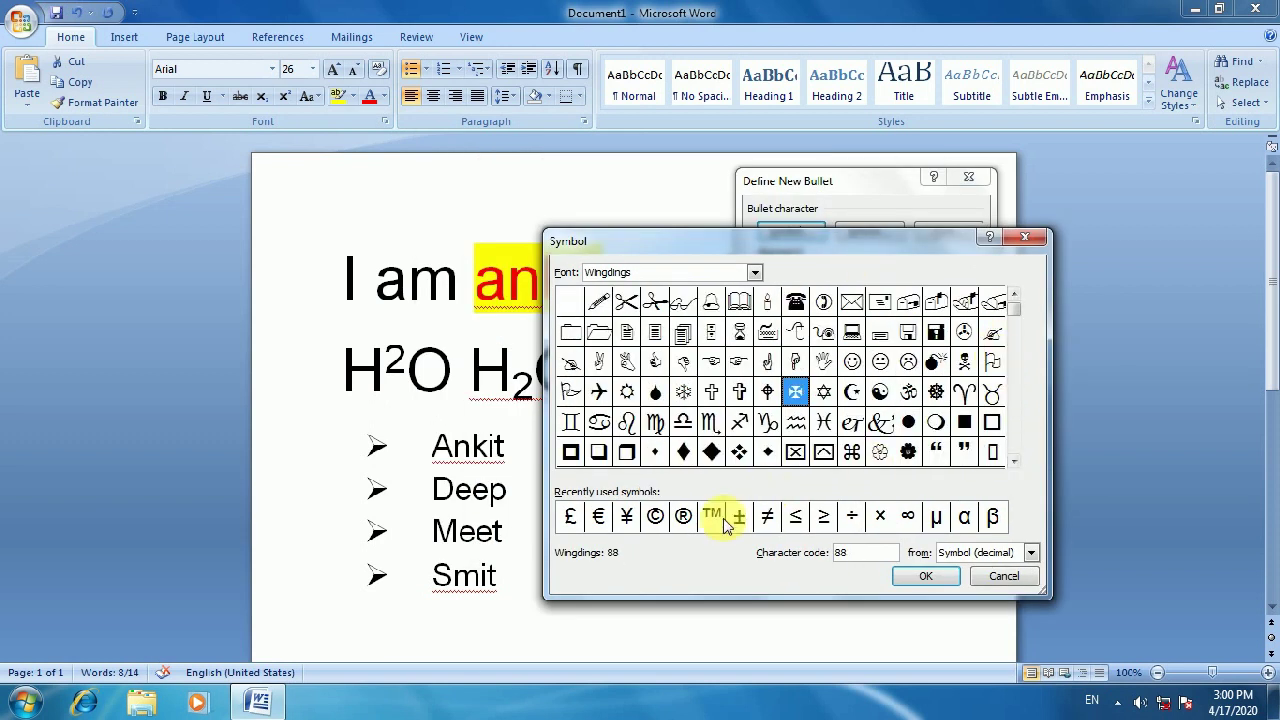
# Try the Vladimir Script font for the bullet symbols and return to Wingdings
pyautogui.click(755, 273)
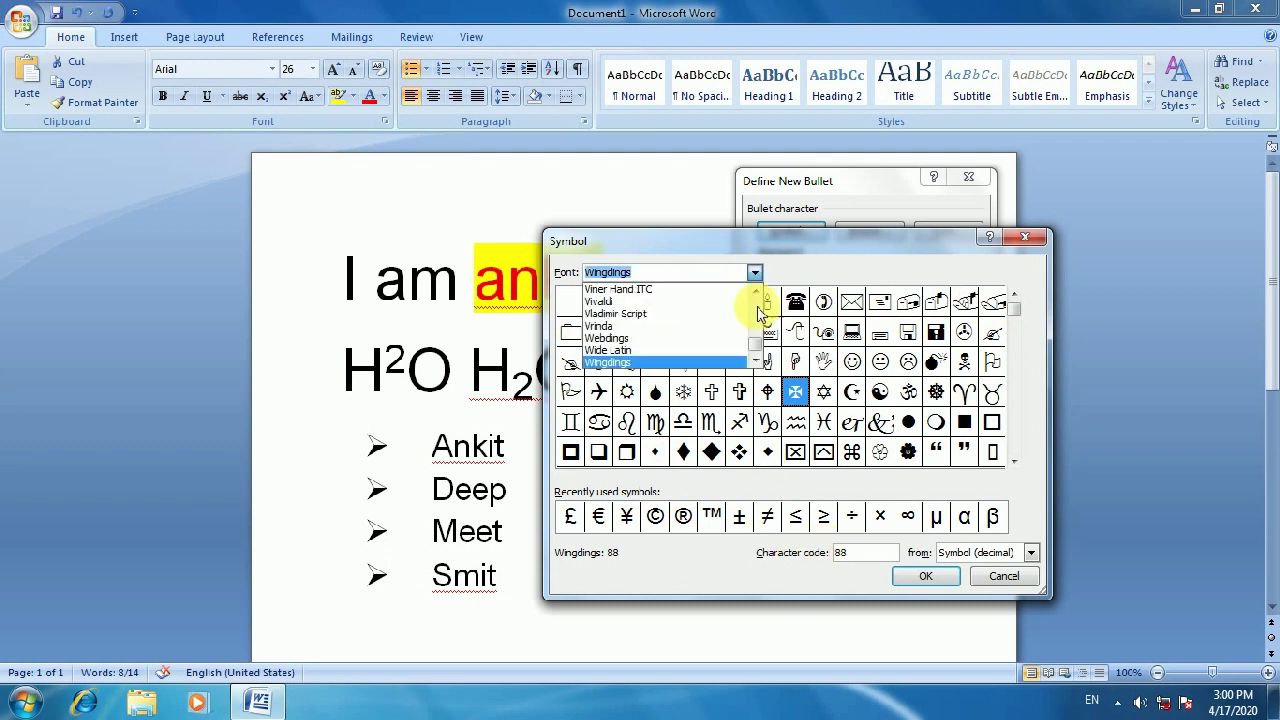
pyautogui.moveTo(757, 346)
pyautogui.mouseDown()
pyautogui.moveTo(758, 296)
pyautogui.moveTo(766, 314)
pyautogui.moveTo(749, 343)
pyautogui.mouseUp()
pyautogui.click(665, 350)
pyautogui.click(755, 275)
pyautogui.click(677, 362)
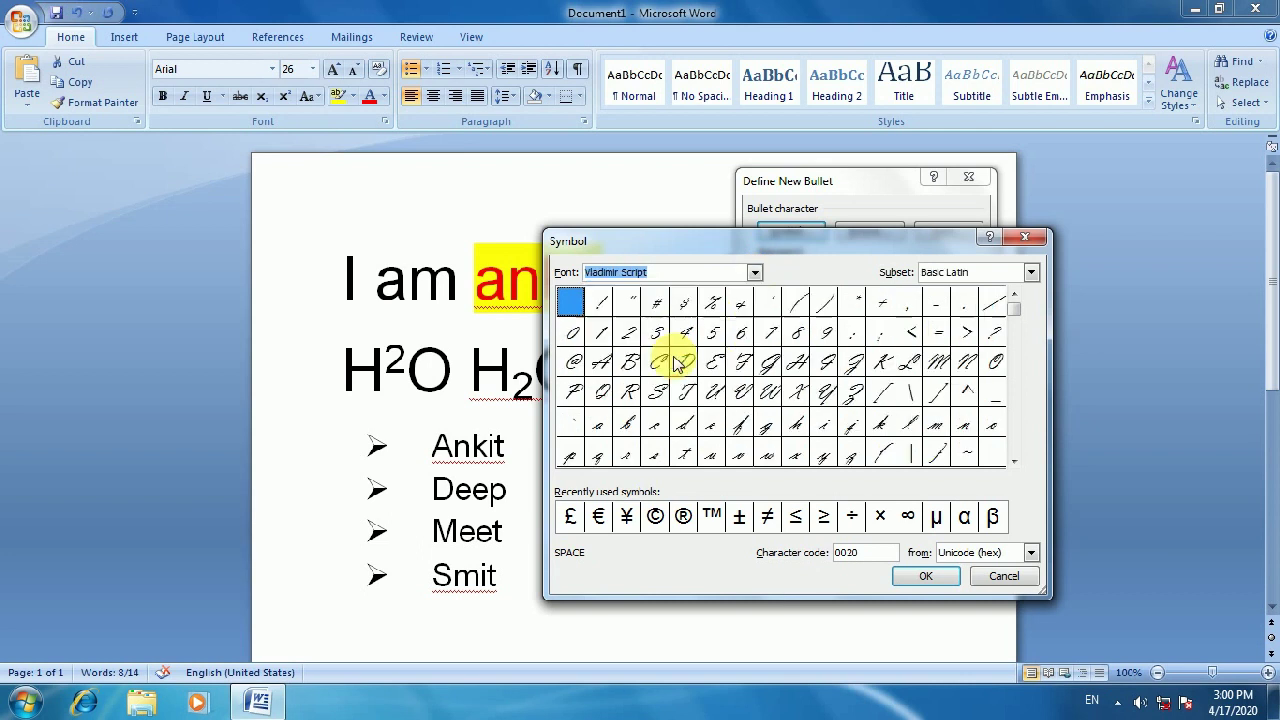
pyautogui.click(755, 273)
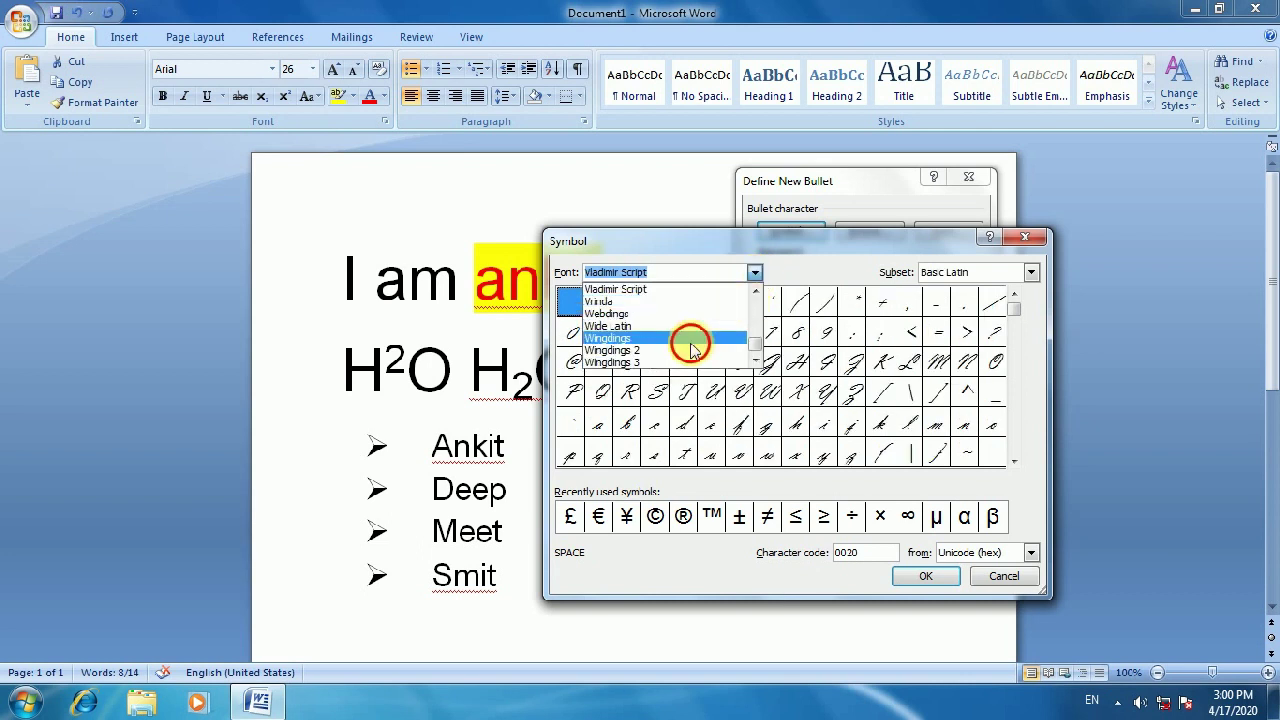
pyautogui.click(691, 338)
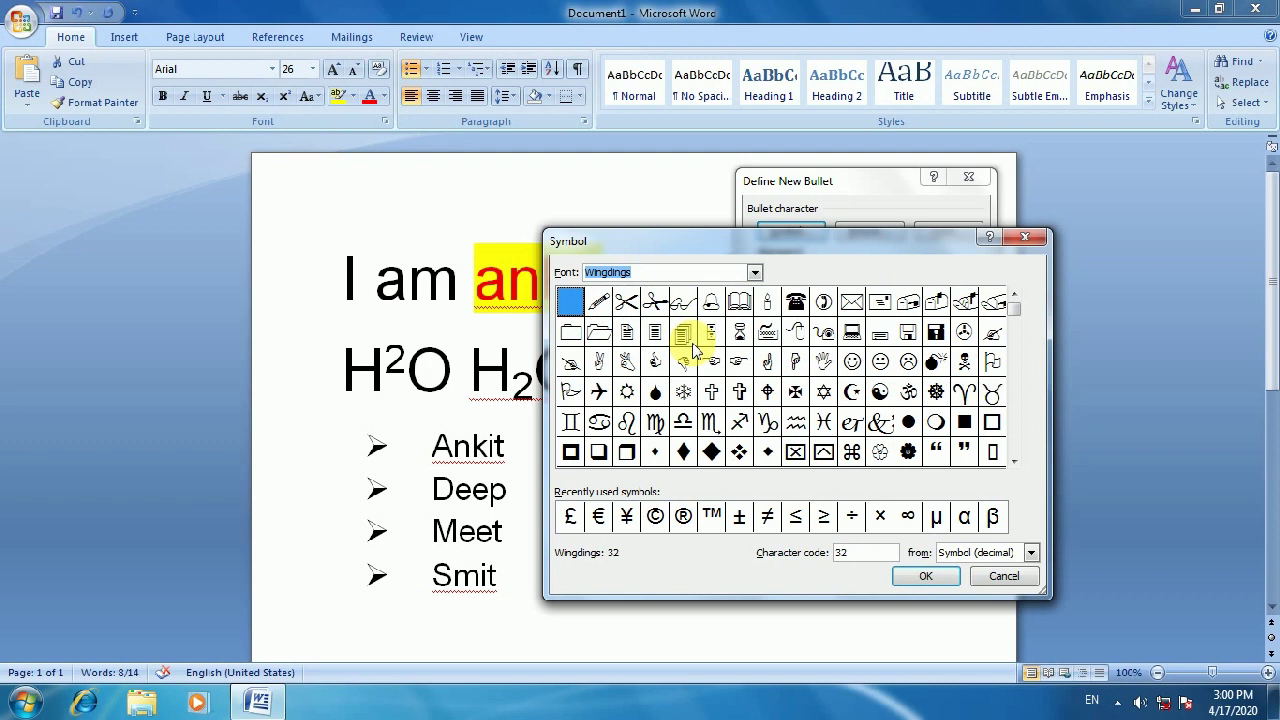
# Set the Om symbol, Wingdings character 92, as the new bullet and apply it to the four names
pyautogui.click(908, 392)
pyautogui.click(912, 573)
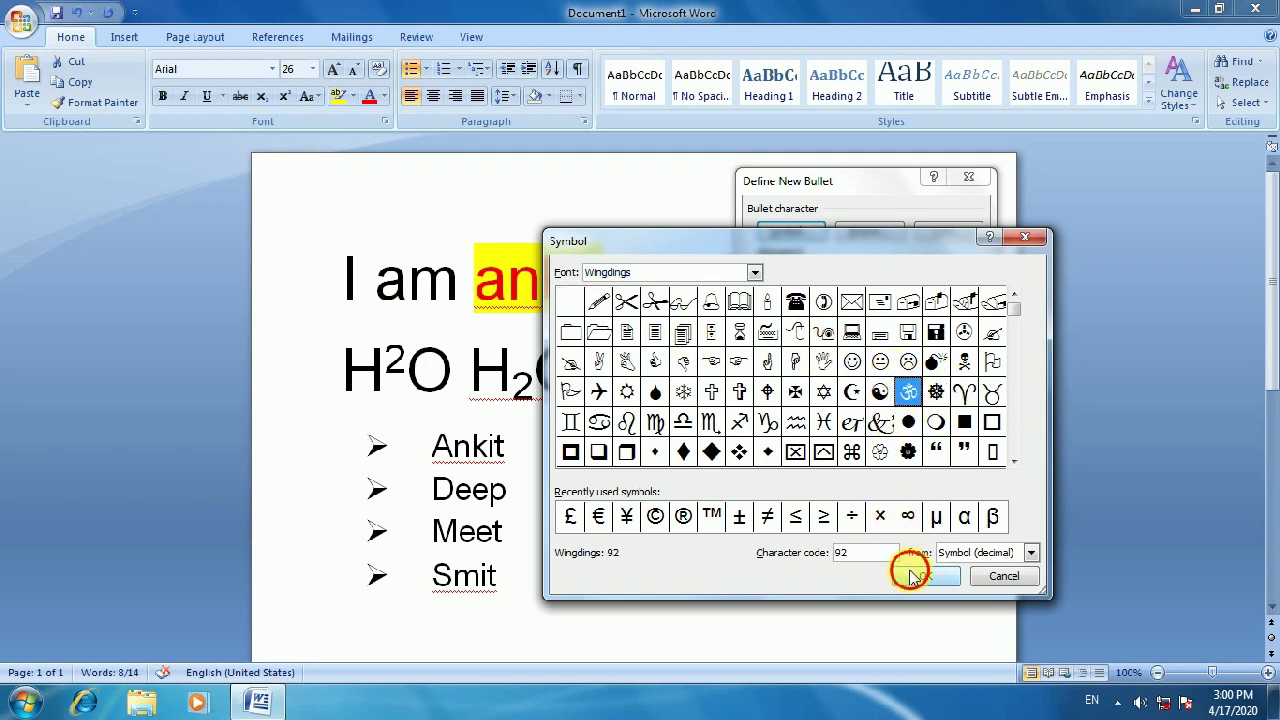
pyautogui.click(868, 490)
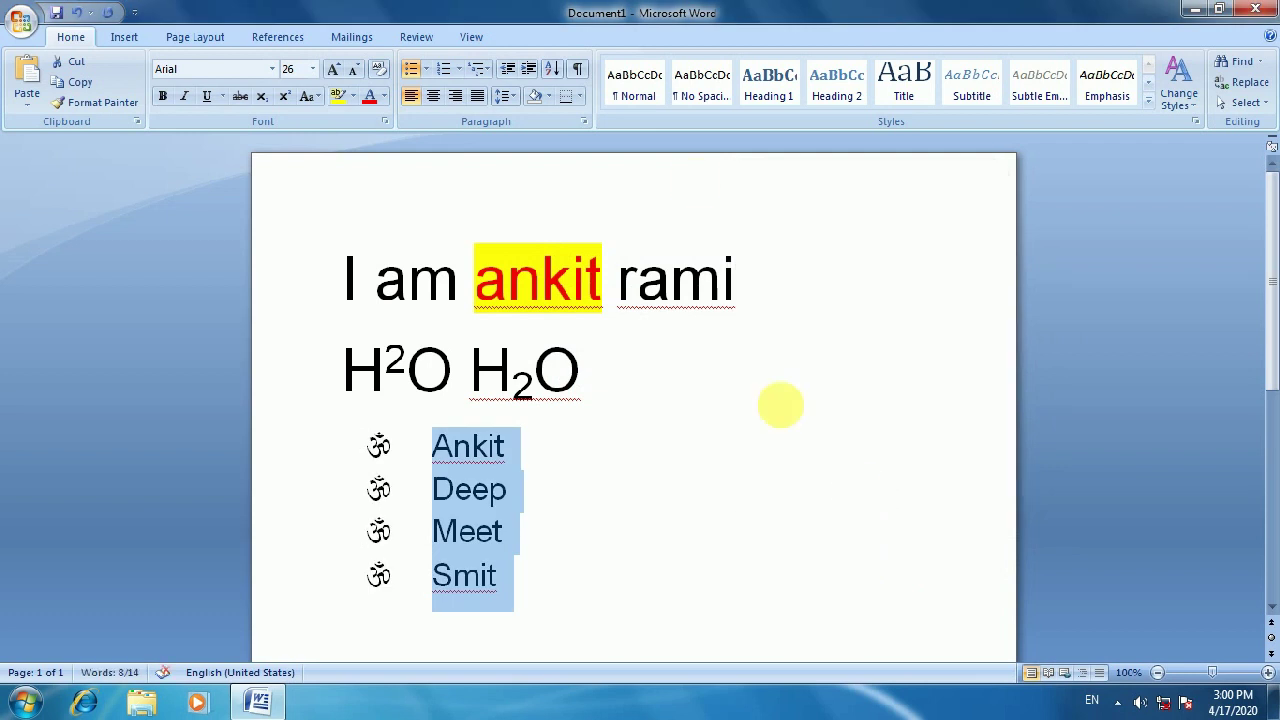
# Review the available list levels without changing them and insert an empty bullet below the first name
pyautogui.click(424, 68)
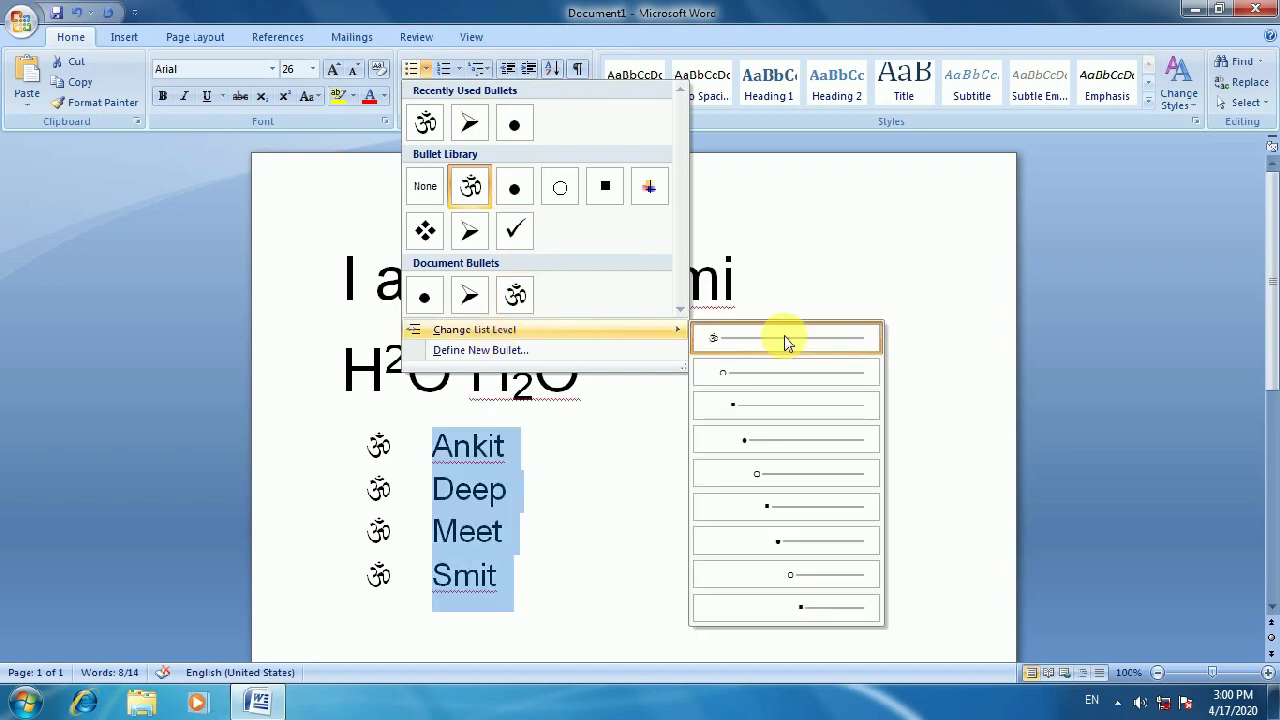
pyautogui.click(514, 443)
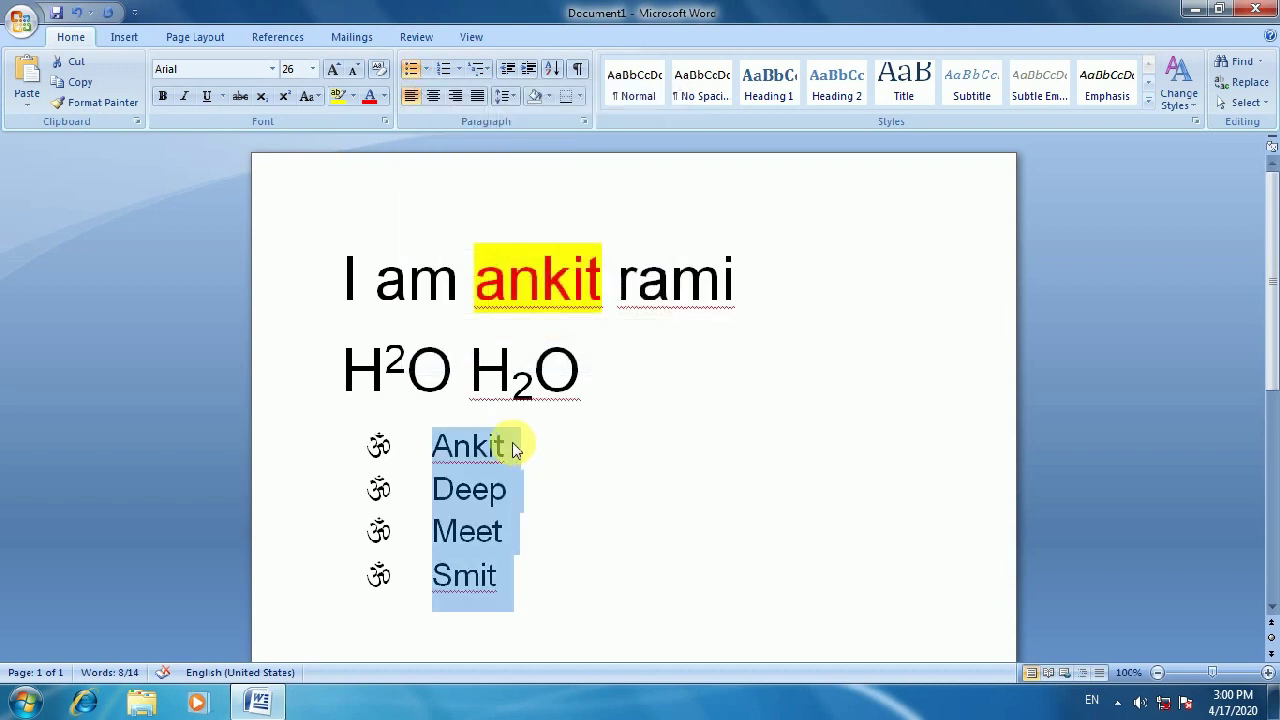
pyautogui.click(503, 445)
pyautogui.press('Return')
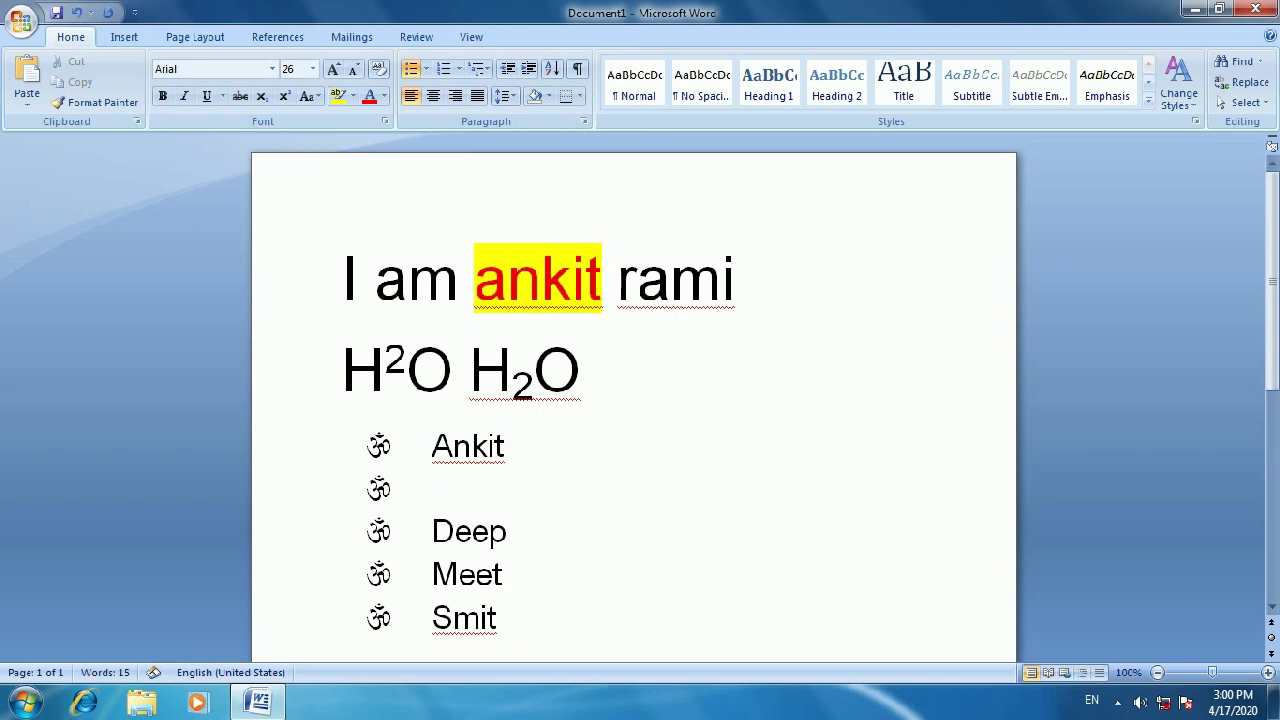
# Try demoting the empty bullet to the second level, review the list level options, and restore the empty bullet to the first level
pyautogui.click(527, 78)
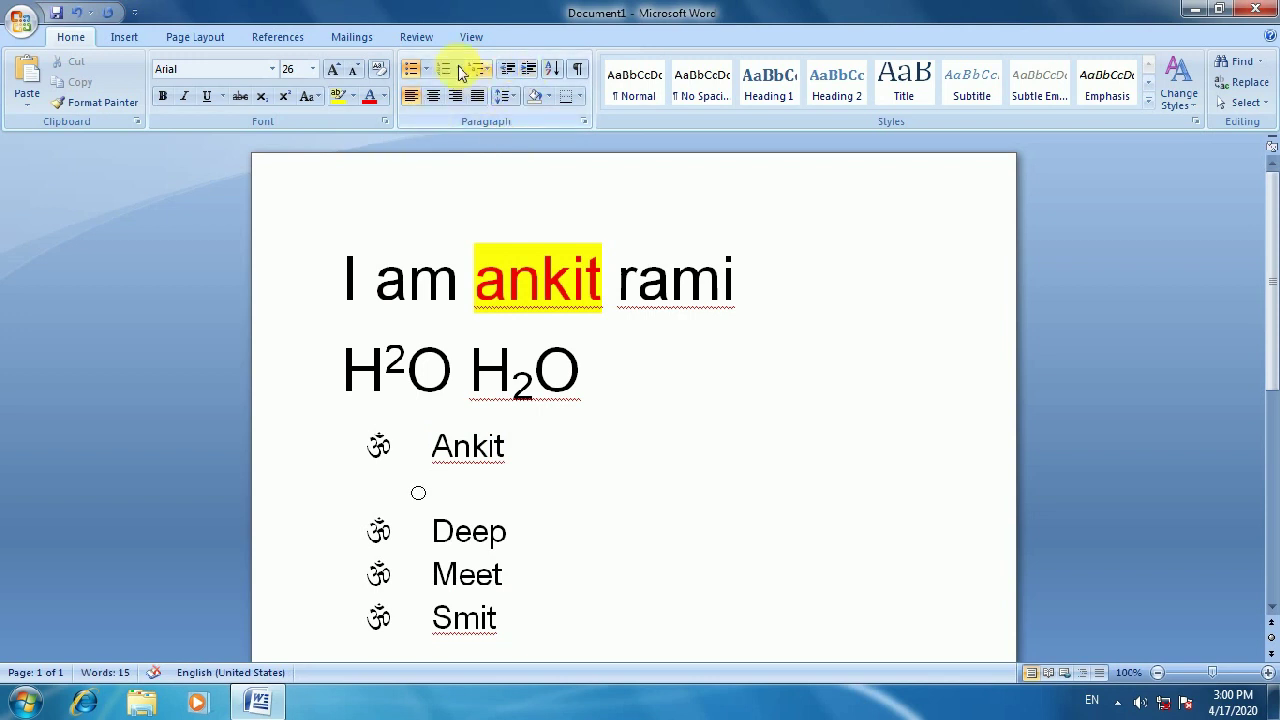
pyautogui.click(424, 72)
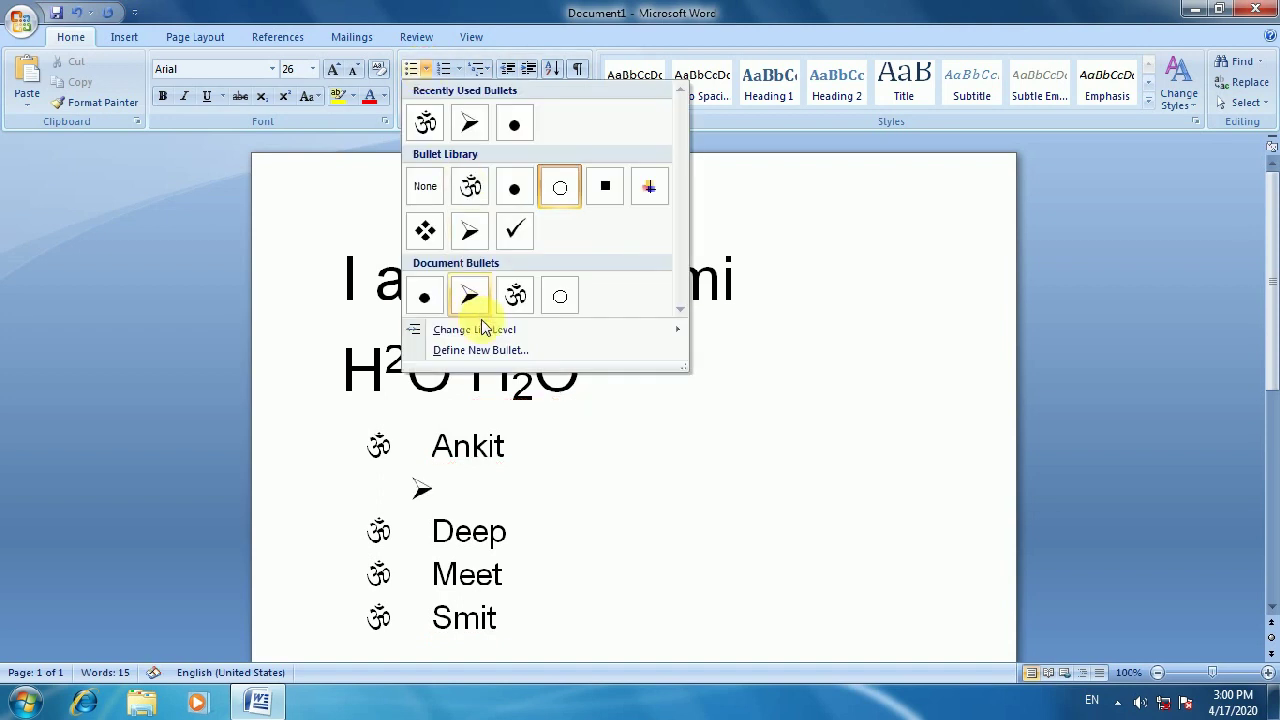
pyautogui.moveTo(460, 329)
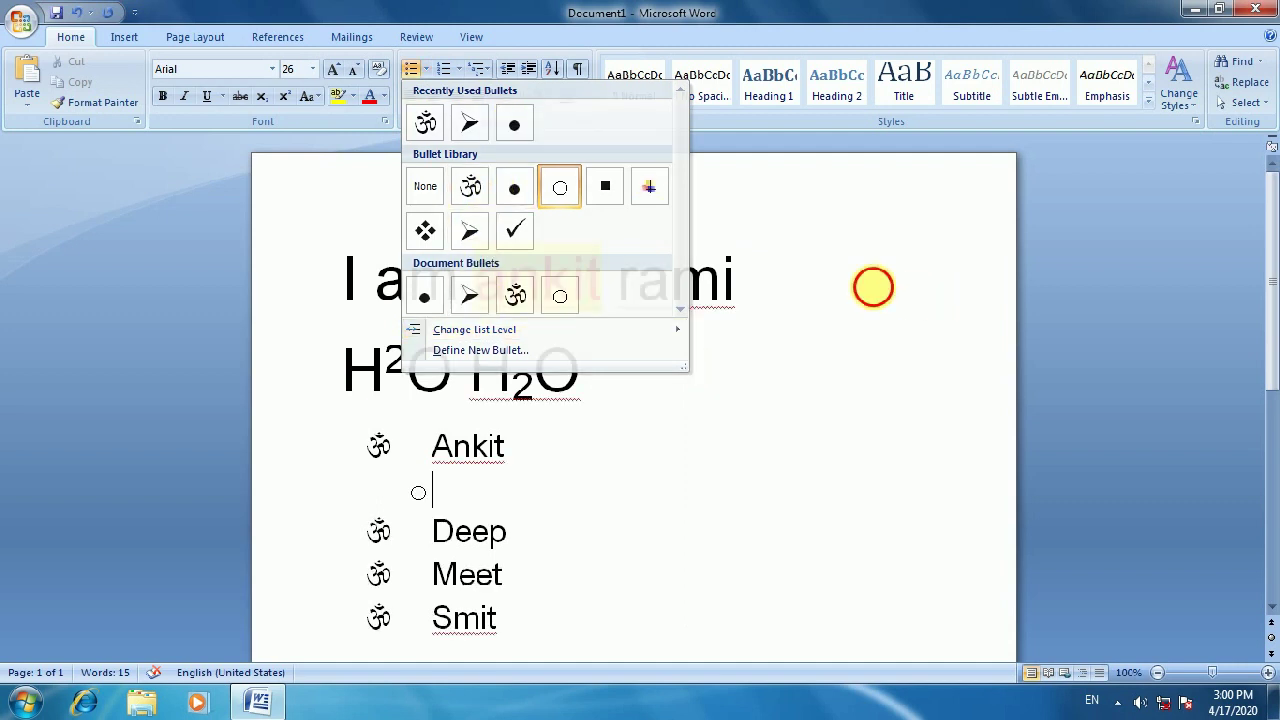
pyautogui.click(865, 292)
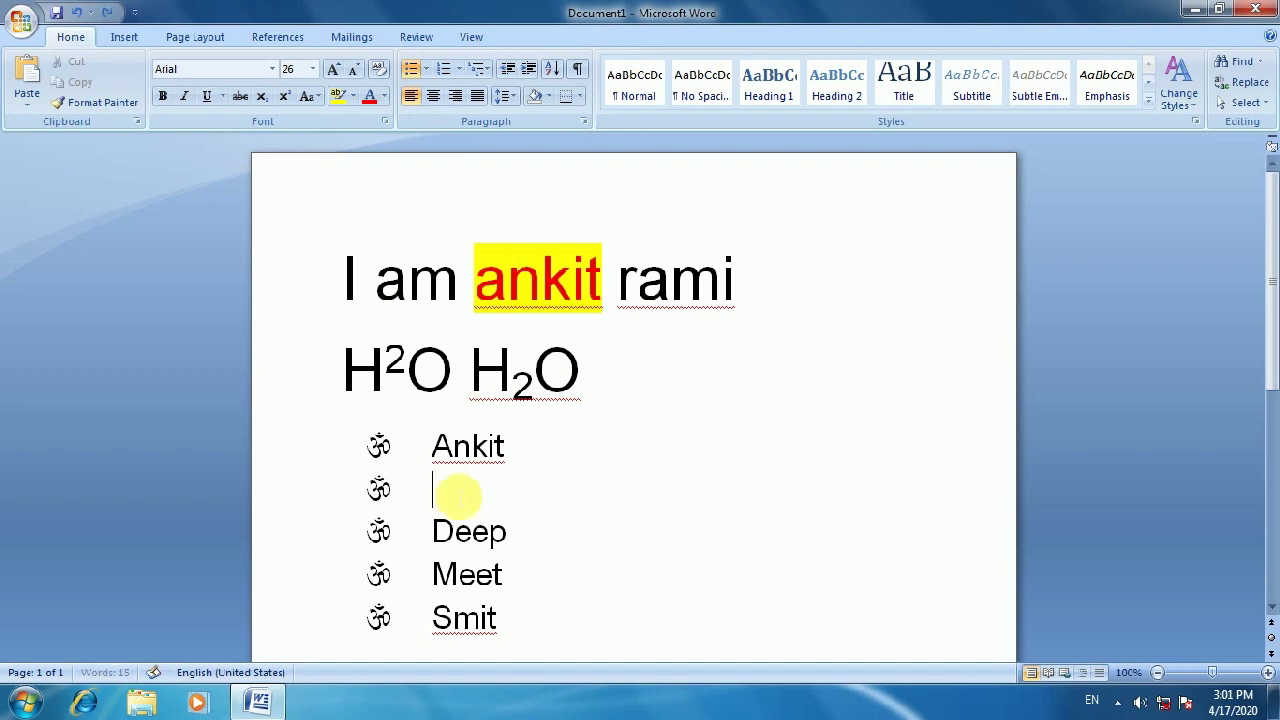
pyautogui.press('Delete')
pyautogui.hotkey('ctrl', 'z')
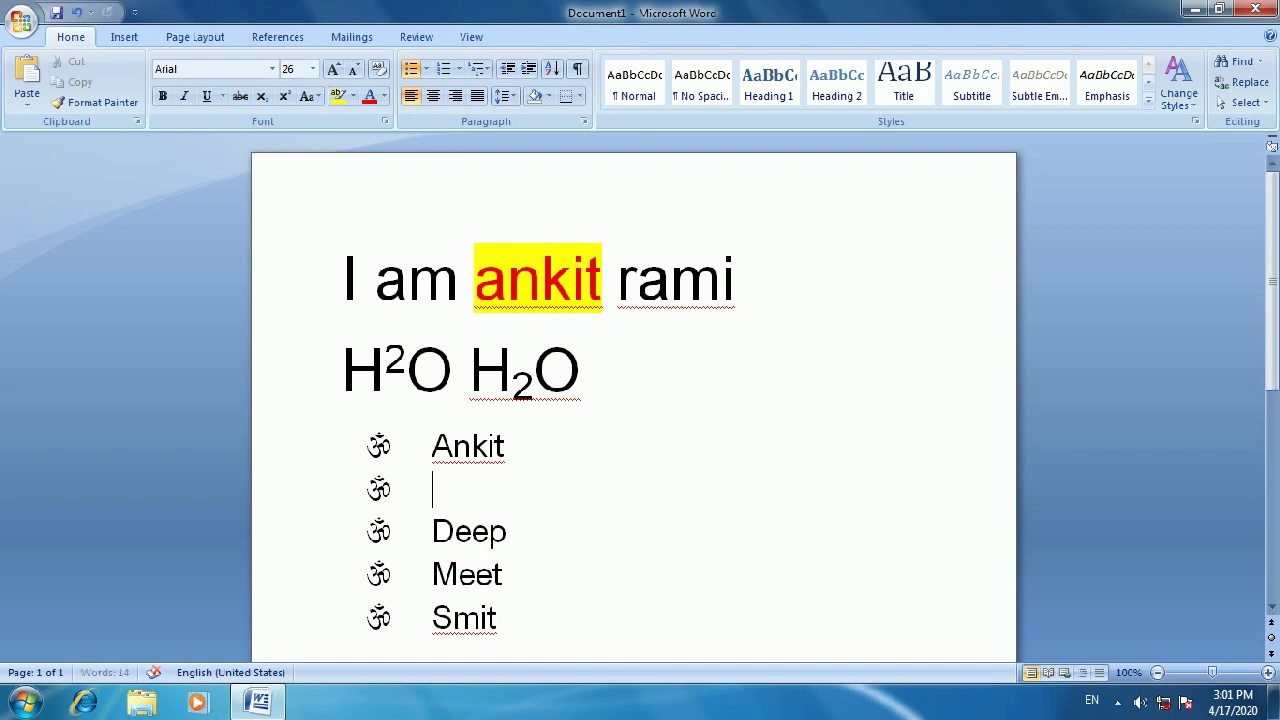
# Demote the empty bullet below the first name to the second level and write another first name there
pyautogui.click(523, 73)
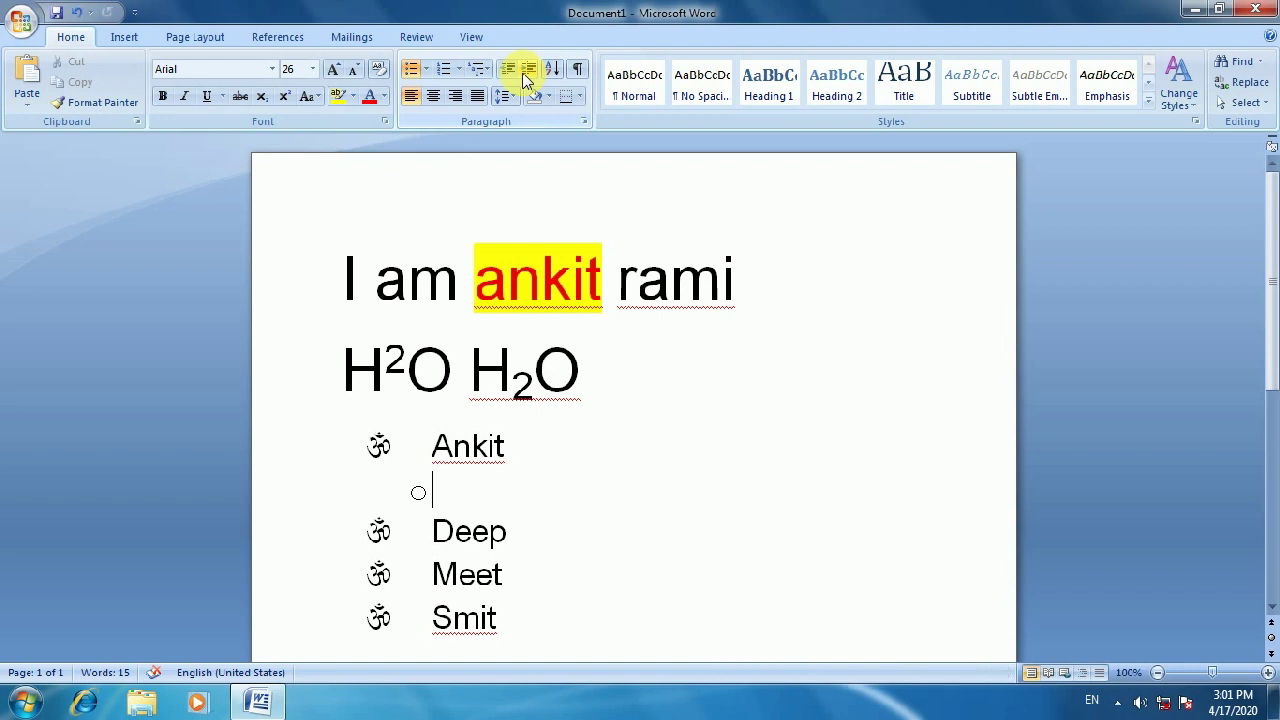
pyautogui.write('H')
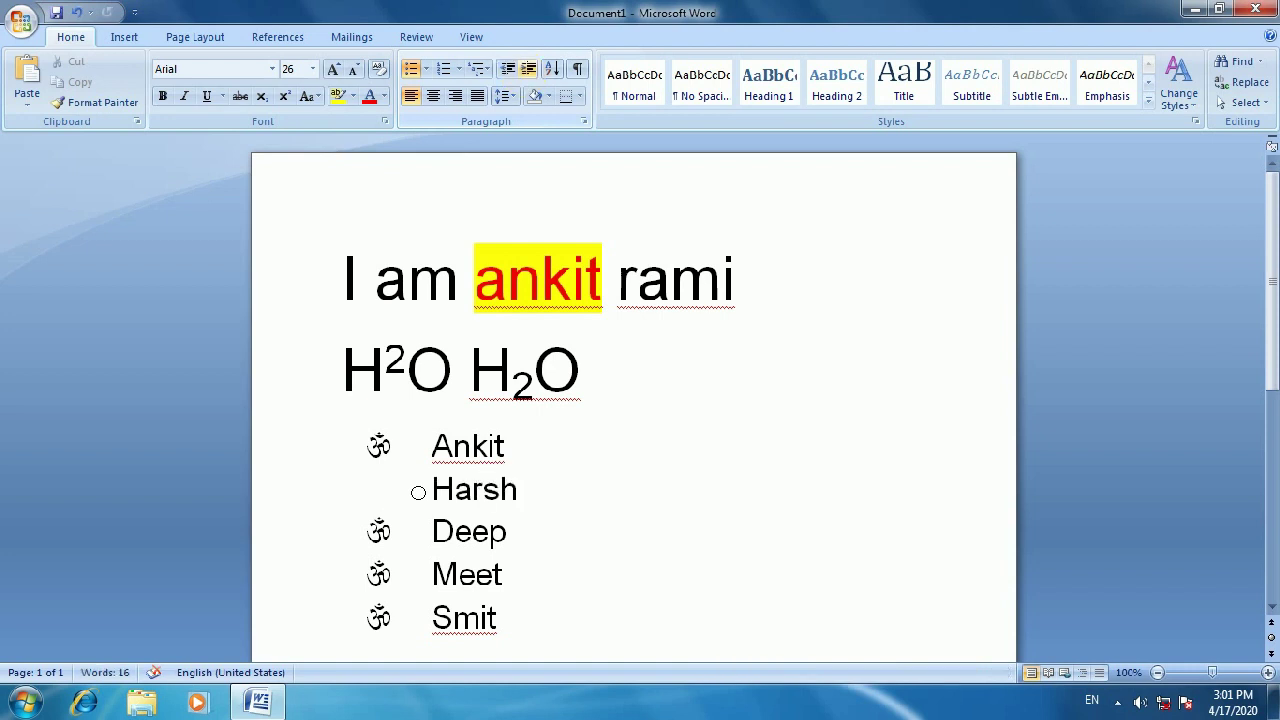
pyautogui.write('arsh')
# Add a third-level bullet below the second-level name, review the list levels, and write a first name on it
pyautogui.press('Return')
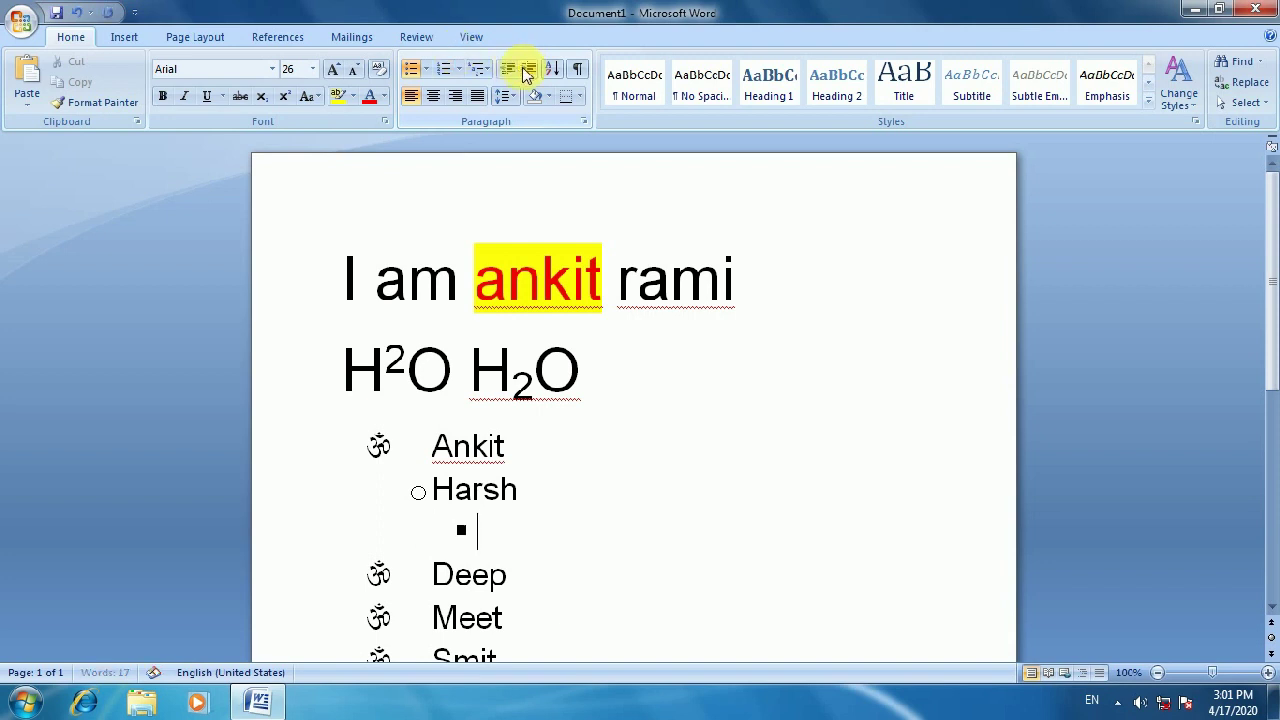
pyautogui.click(426, 69)
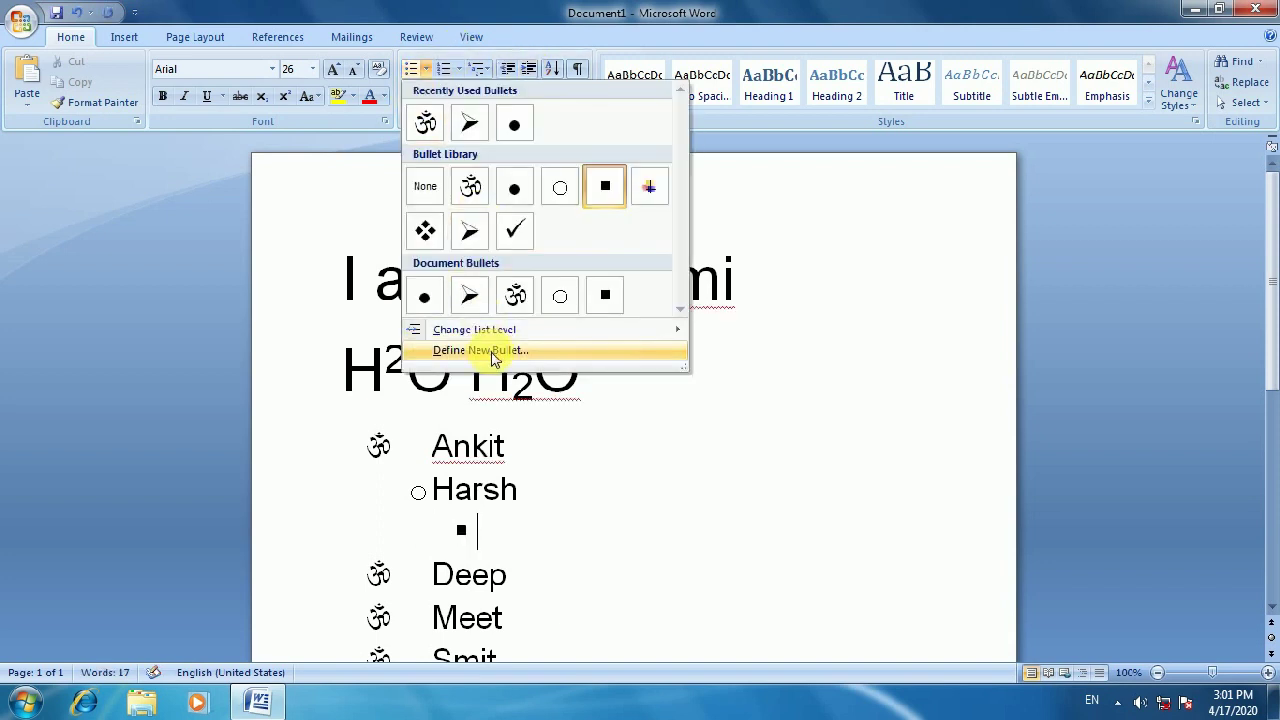
pyautogui.moveTo(507, 334)
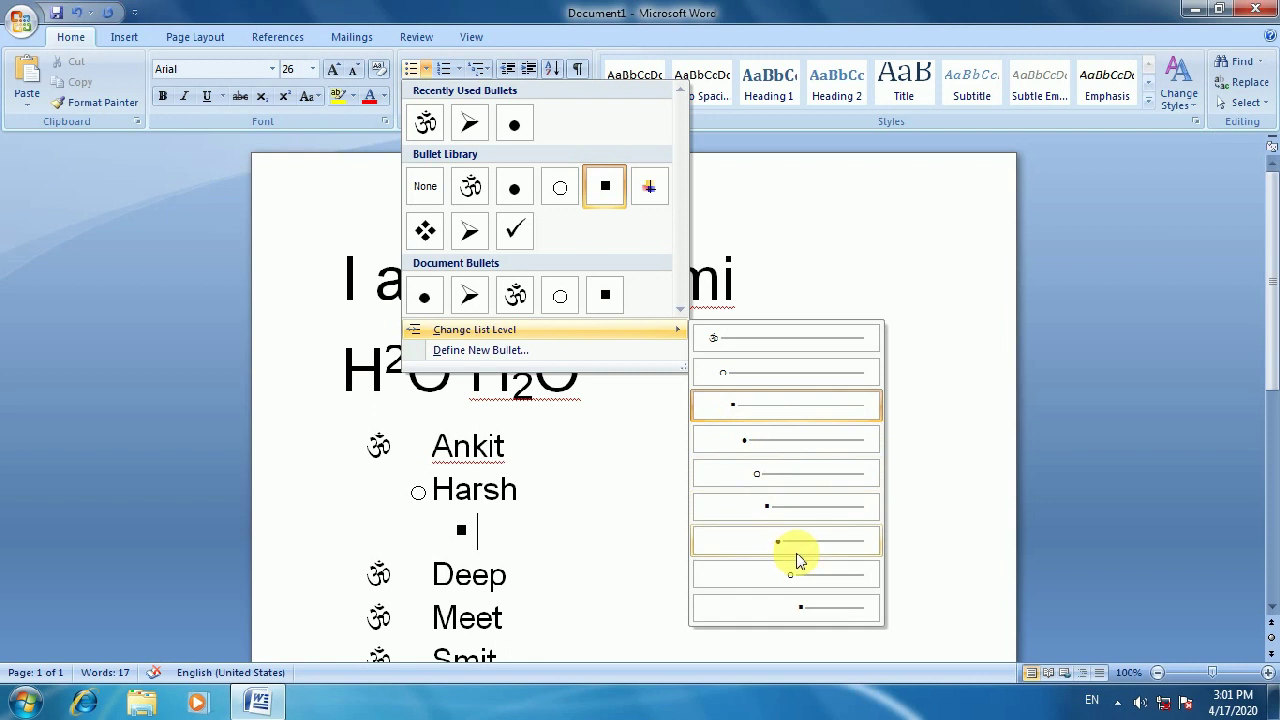
pyautogui.click(548, 535)
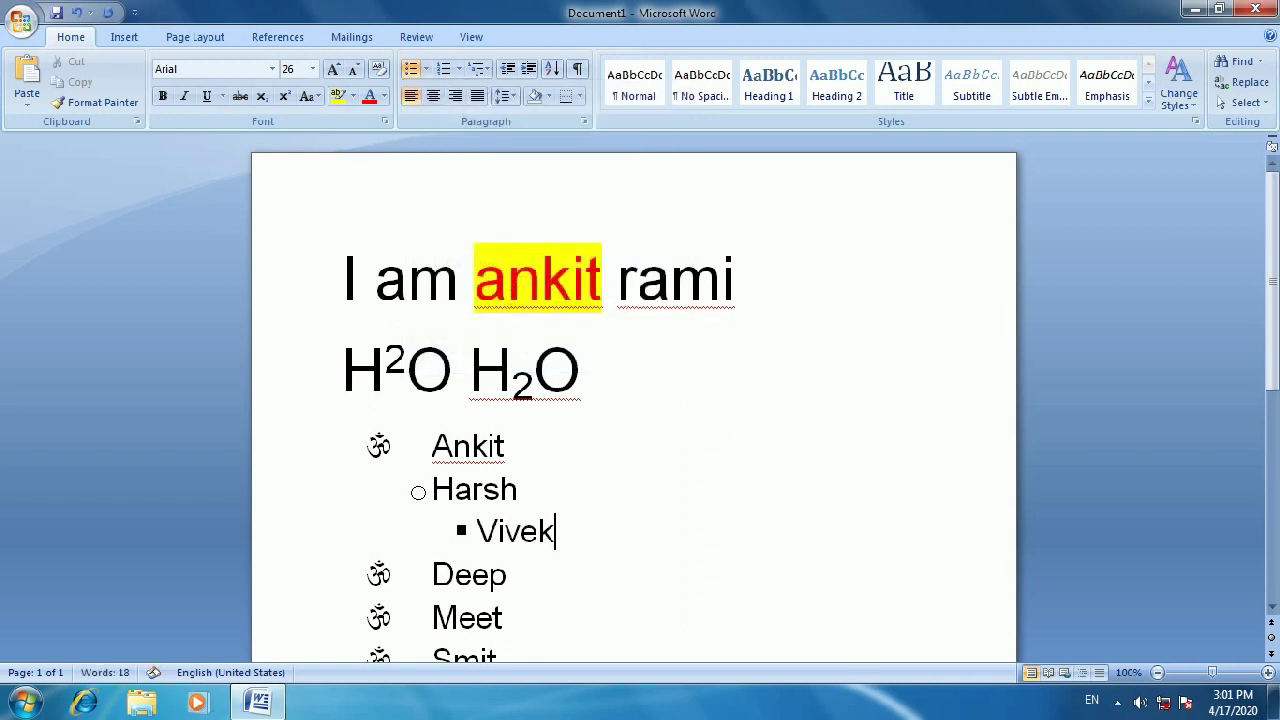
# Add a fourth-level bullet below the third-level name and write another first name on it
pyautogui.press('Return')
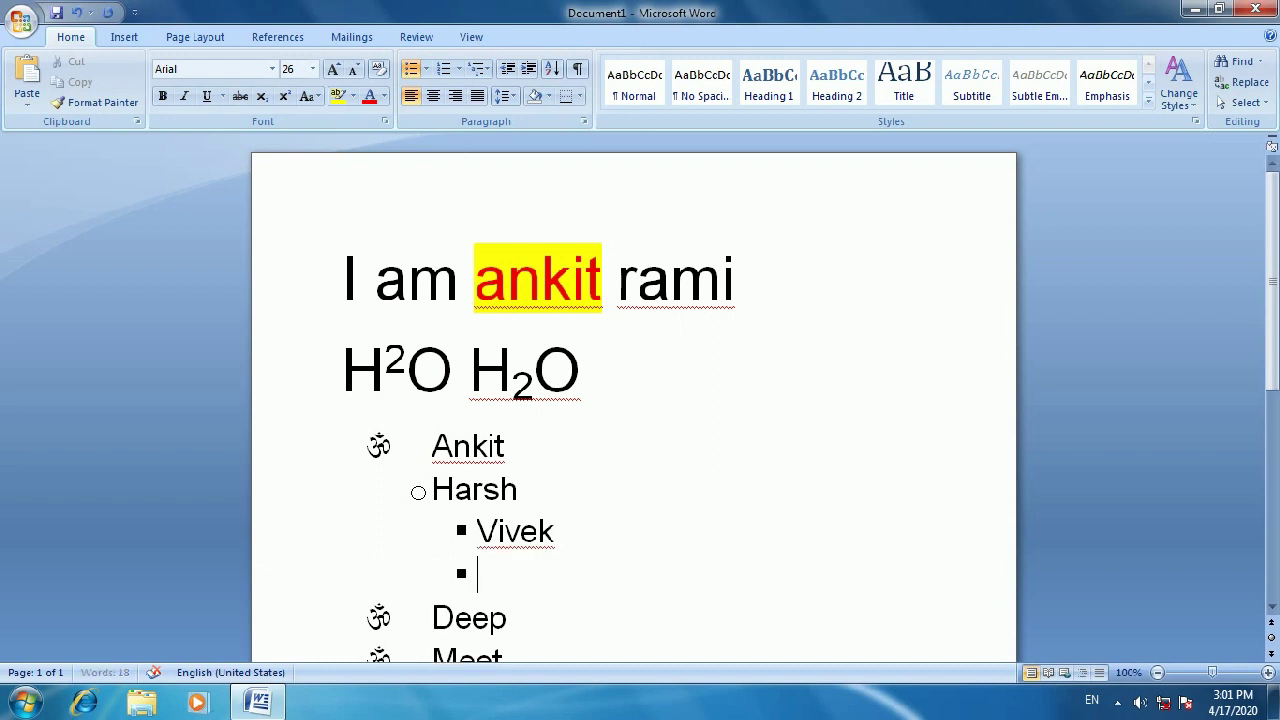
pyautogui.press('Tab')
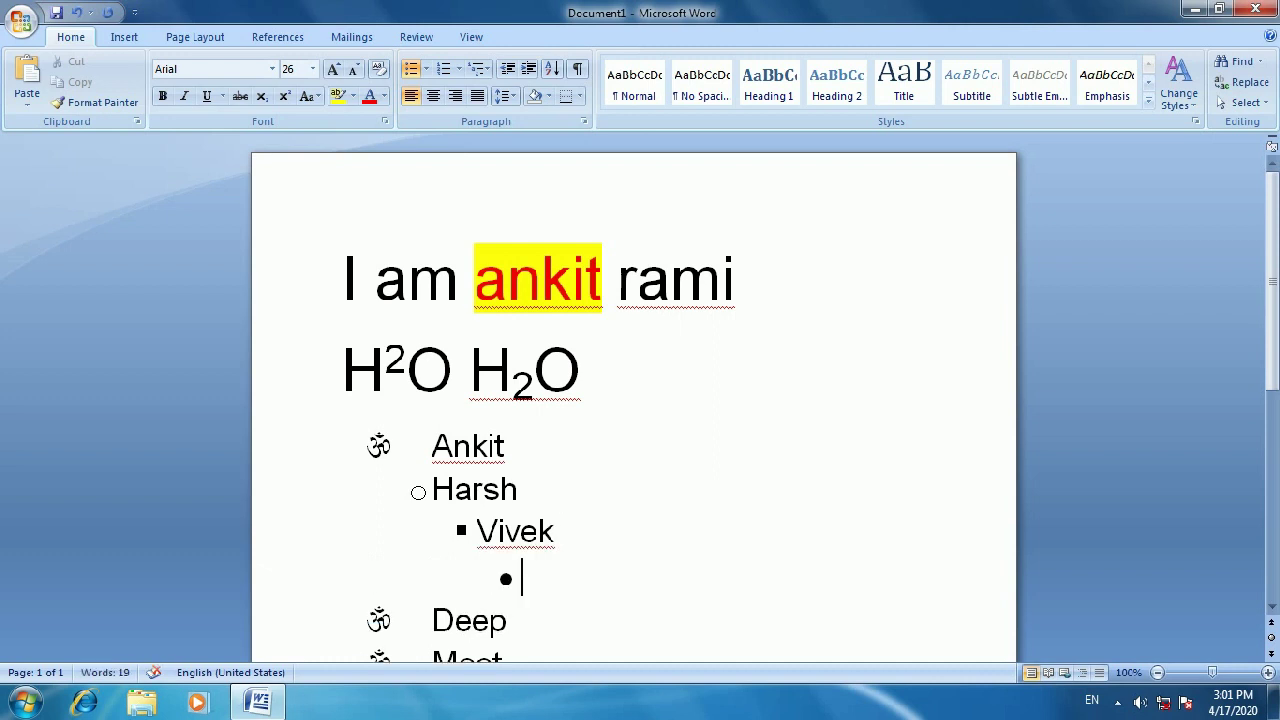
pyautogui.write('Parth')
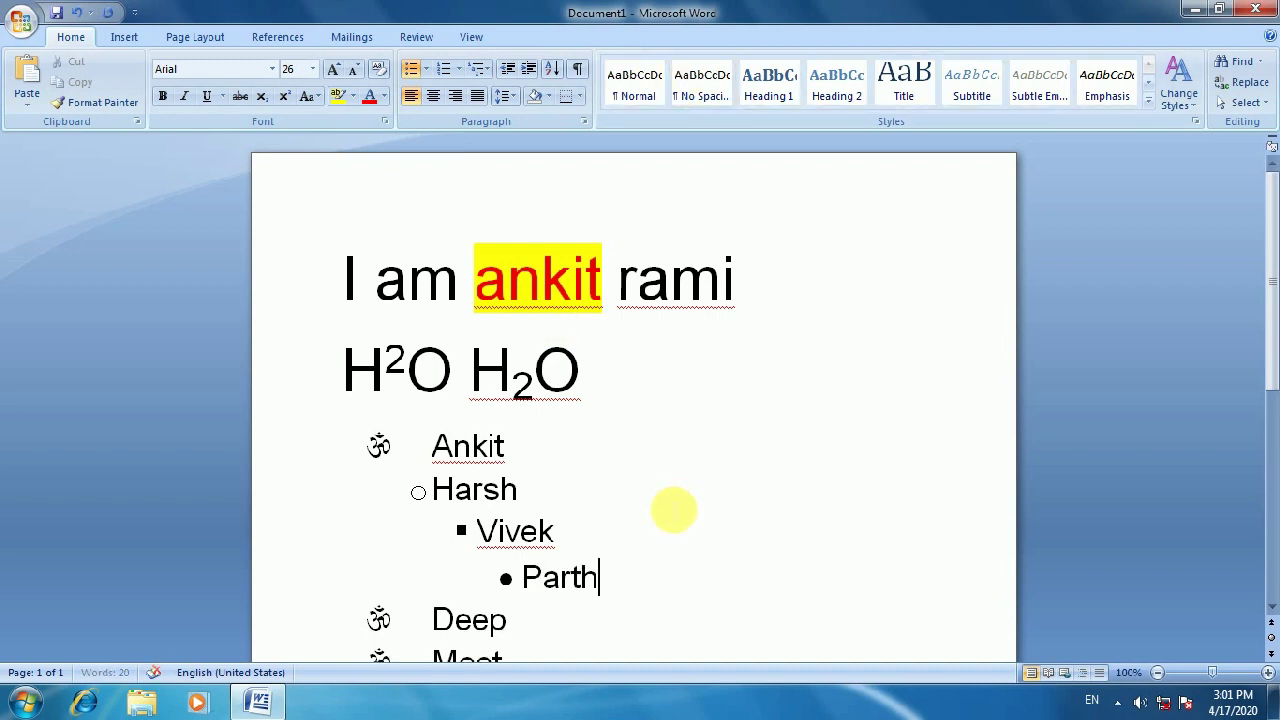
# Select the four nested names and change the first-level bullet to the multicoloured cross symbol
pyautogui.moveTo(616, 580); pyautogui.dragTo(431, 442)
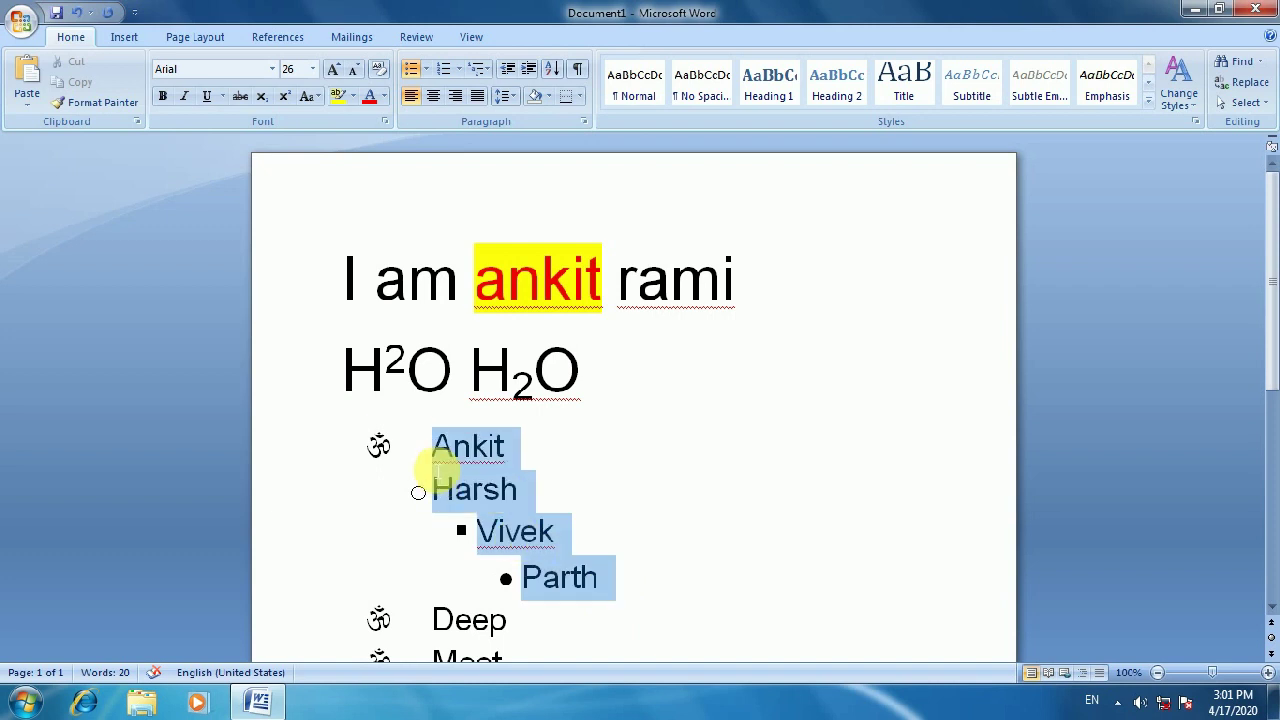
pyautogui.click(426, 68)
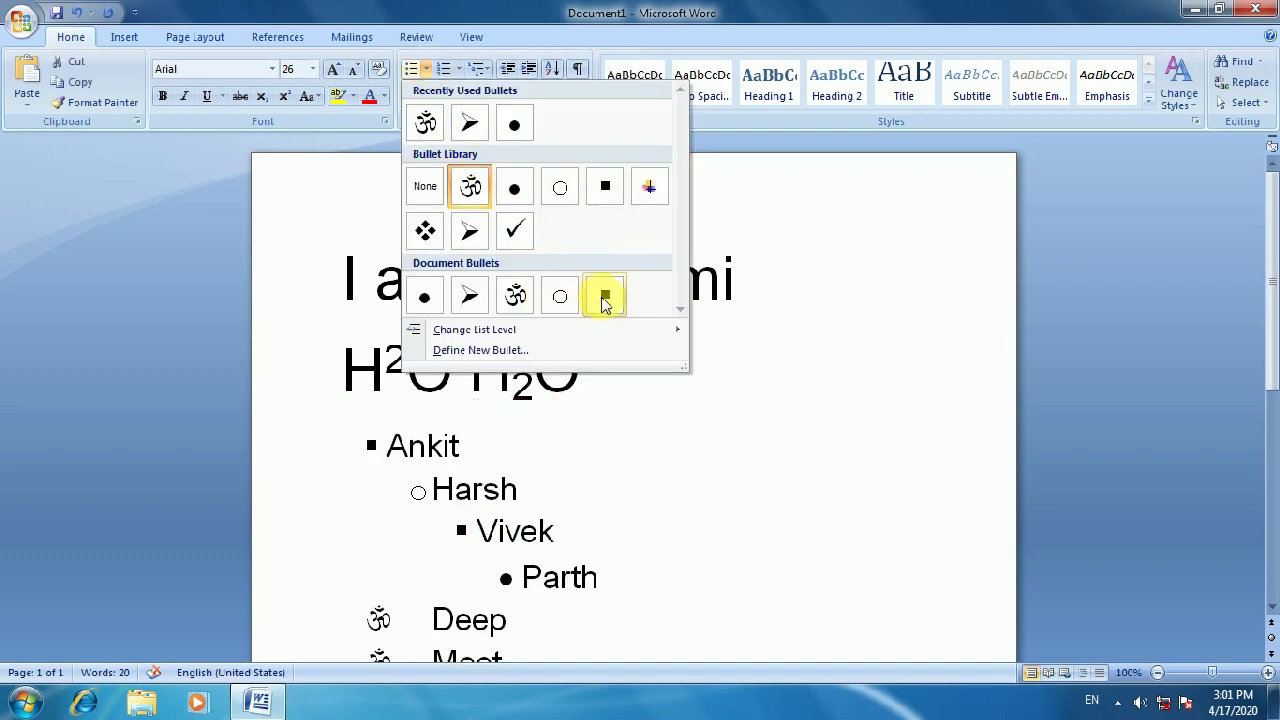
pyautogui.click(645, 198)
# Preview other bullet styles for the second-level name without applying one
pyautogui.click(512, 490)
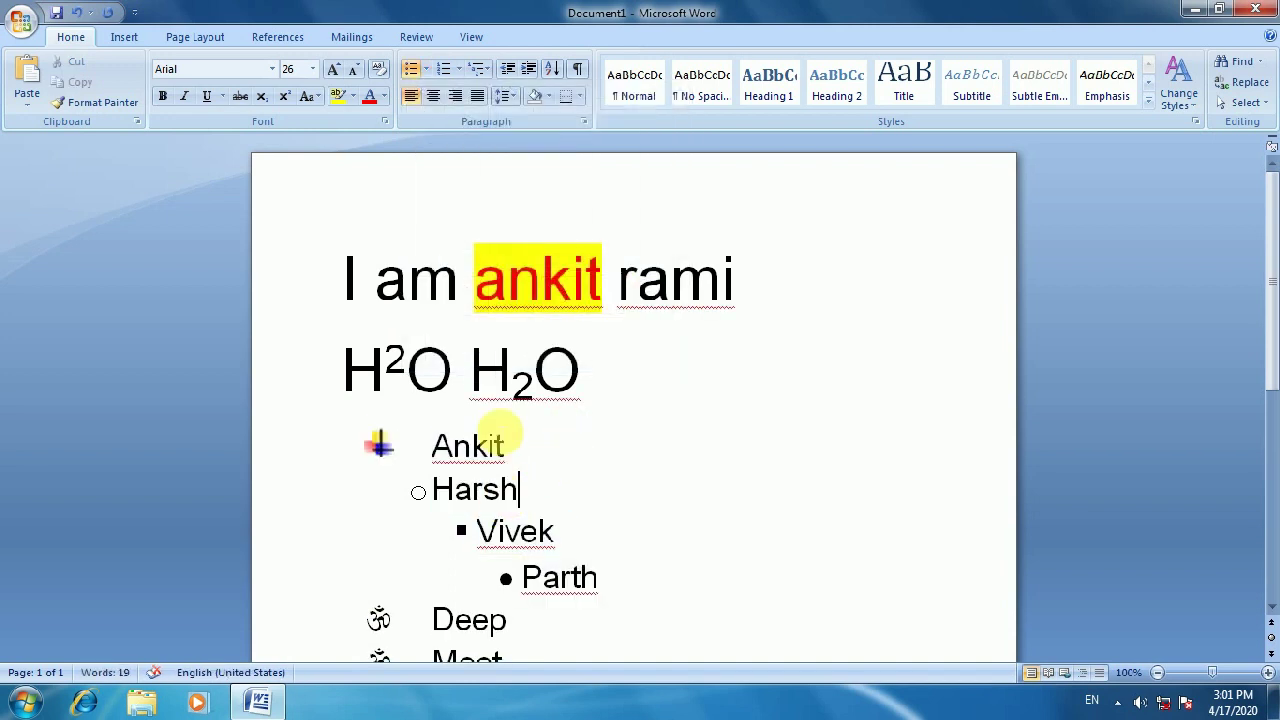
pyautogui.click(428, 69)
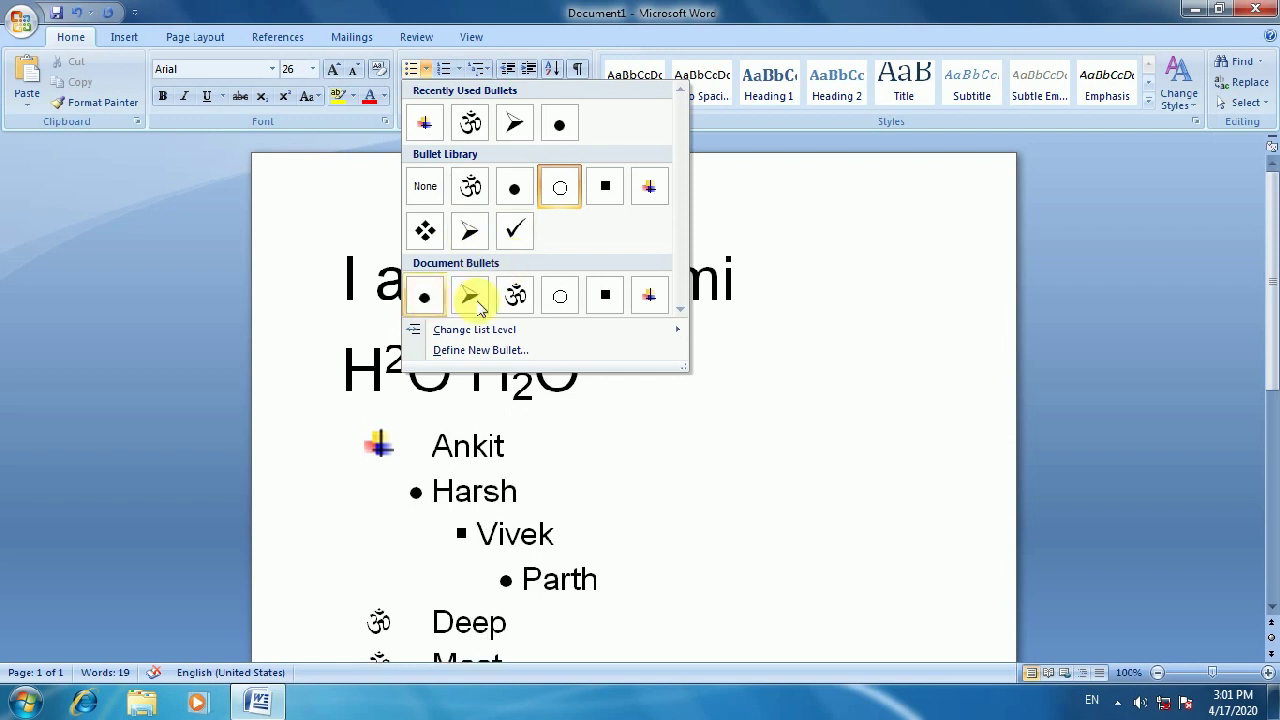
pyautogui.click(812, 391)
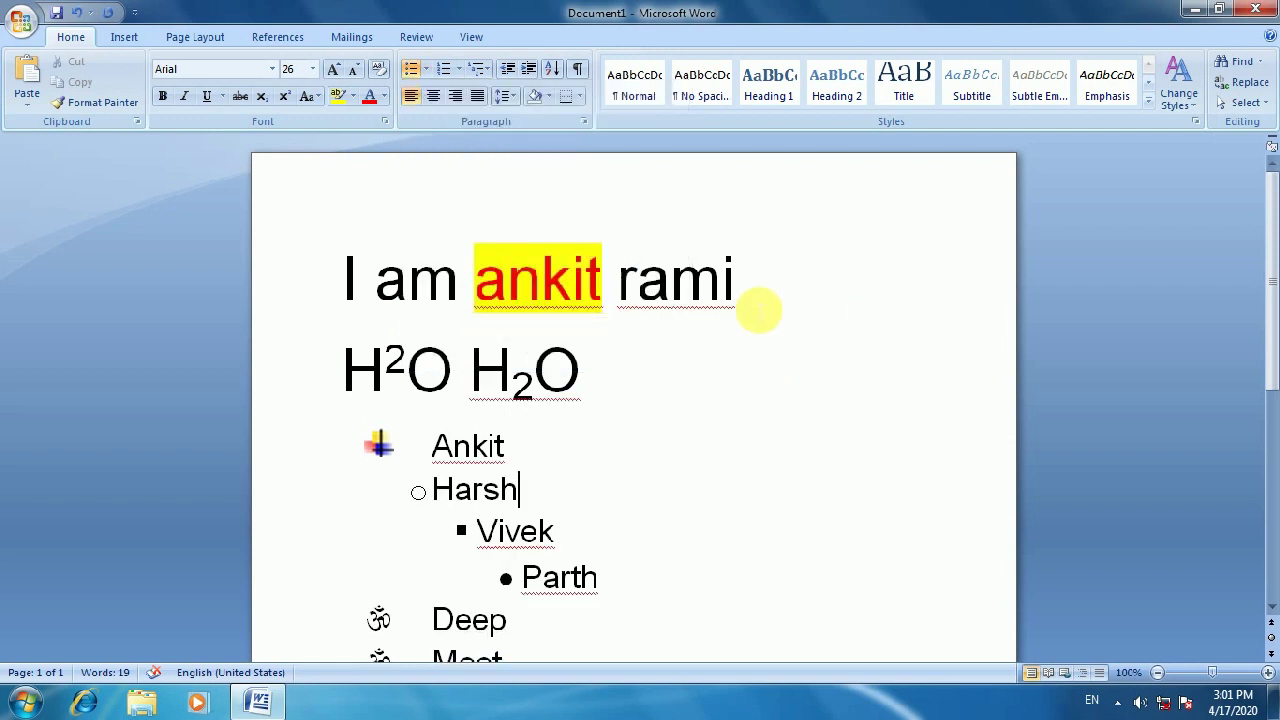
# Number the last three first-level names with lowercase Roman numerals (i., ii., iii.)
pyautogui.scroll(-2, 700, 310)
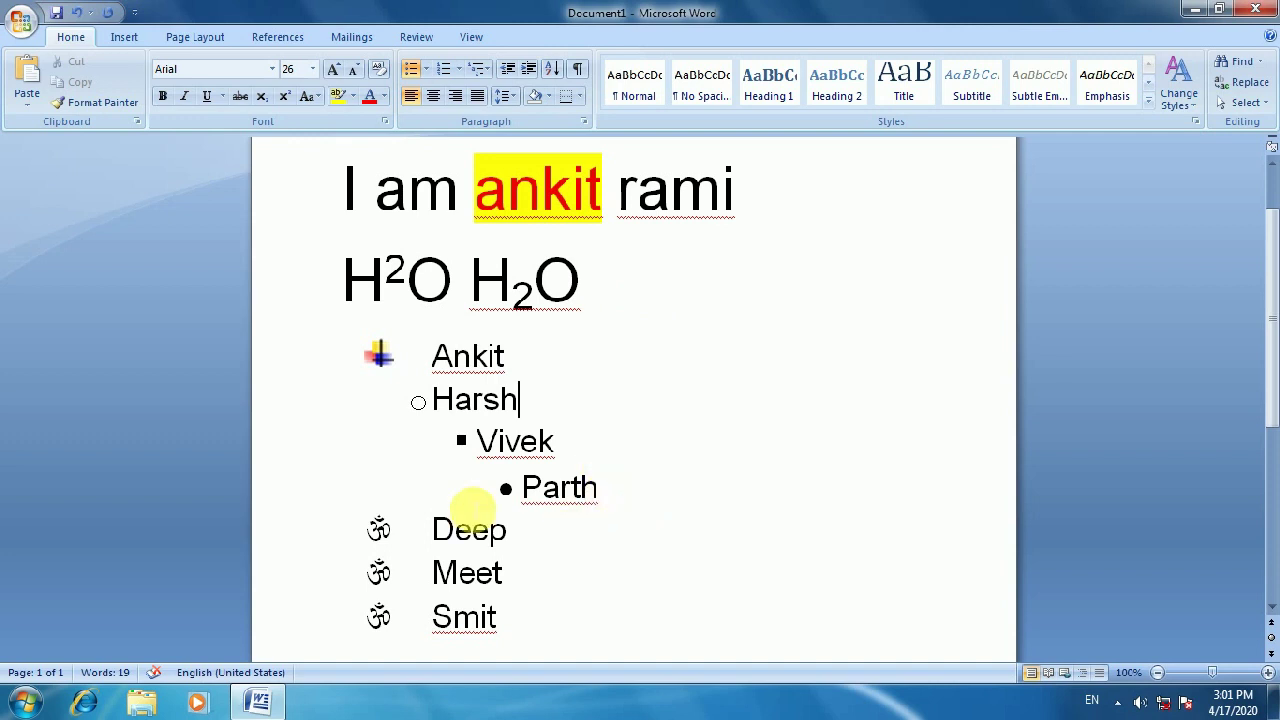
pyautogui.moveTo(433, 545); pyautogui.dragTo(529, 628)
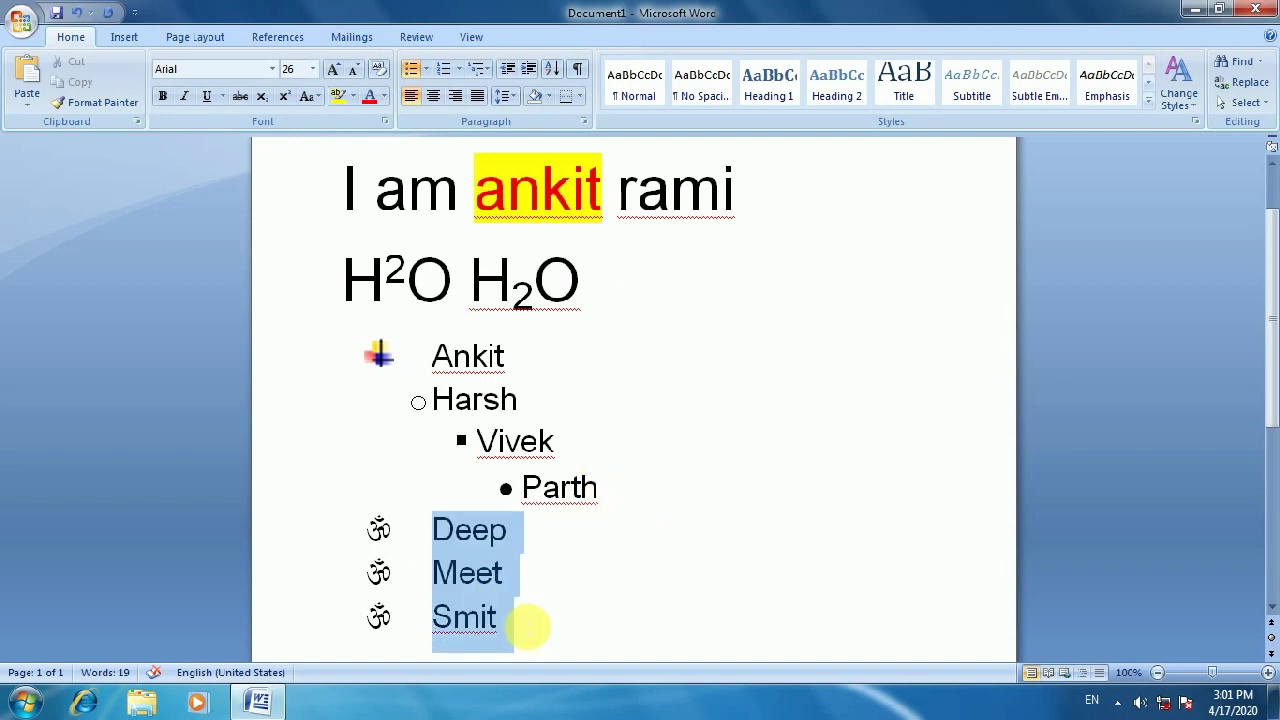
pyautogui.click(459, 69)
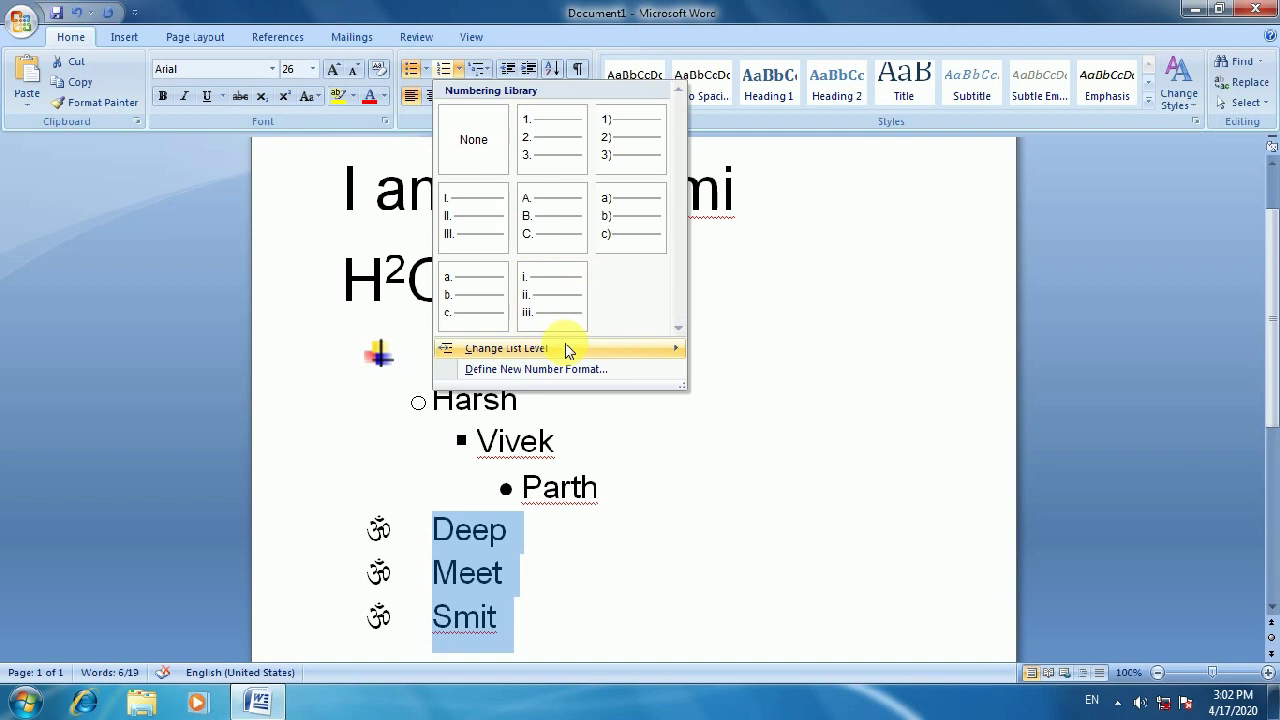
pyautogui.moveTo(566, 346)
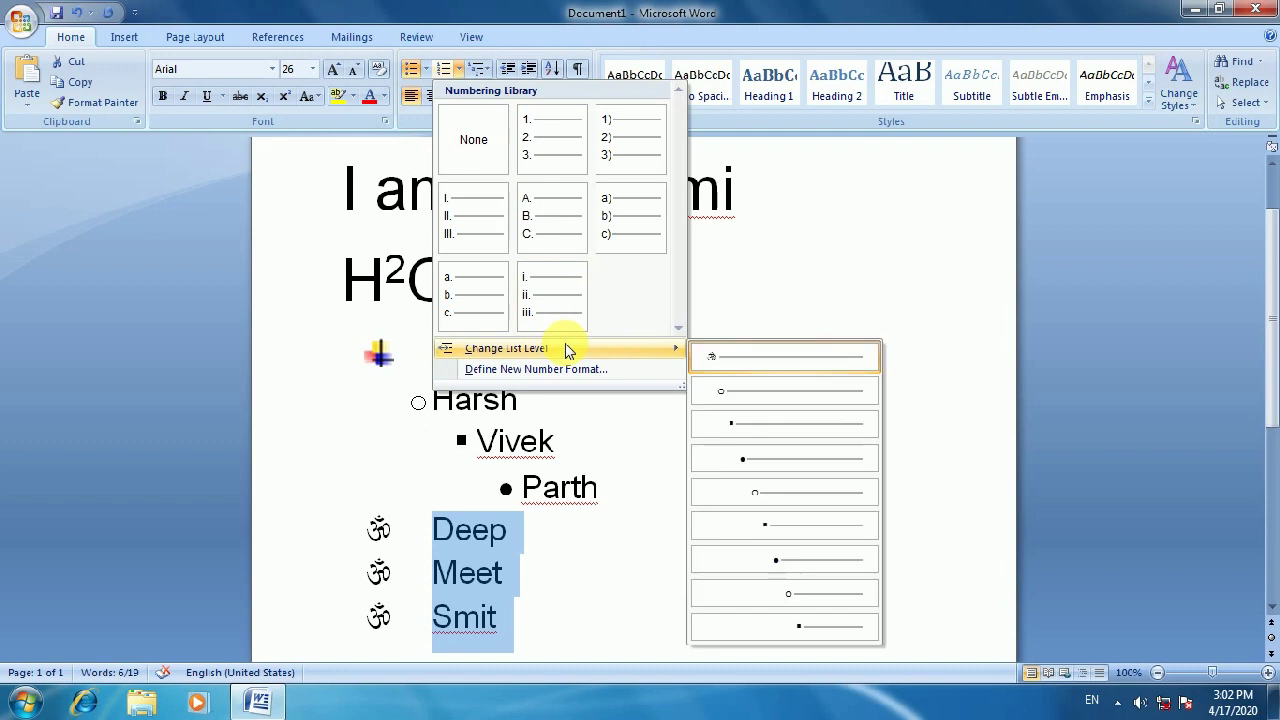
pyautogui.click(545, 286)
# Review the numbering formats and apply the 1., 1.1., 1.1.1. multilevel list to the last three names
pyautogui.click(460, 68)
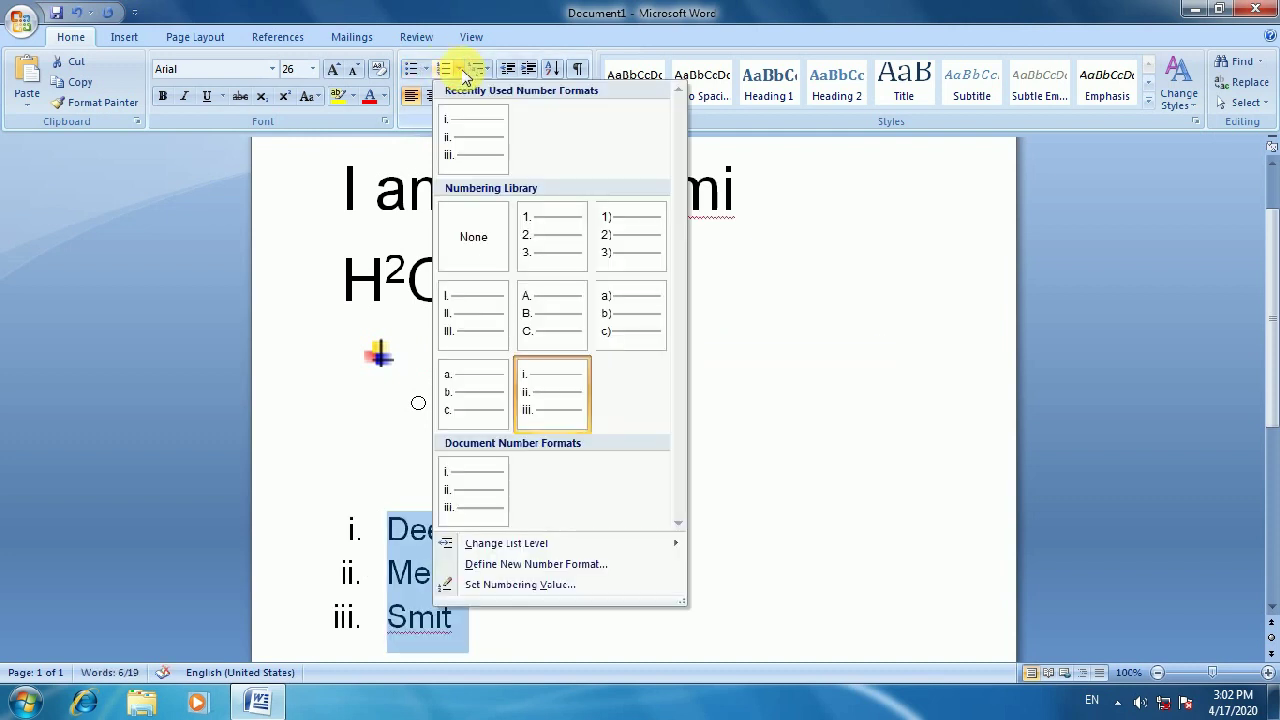
pyautogui.moveTo(557, 545)
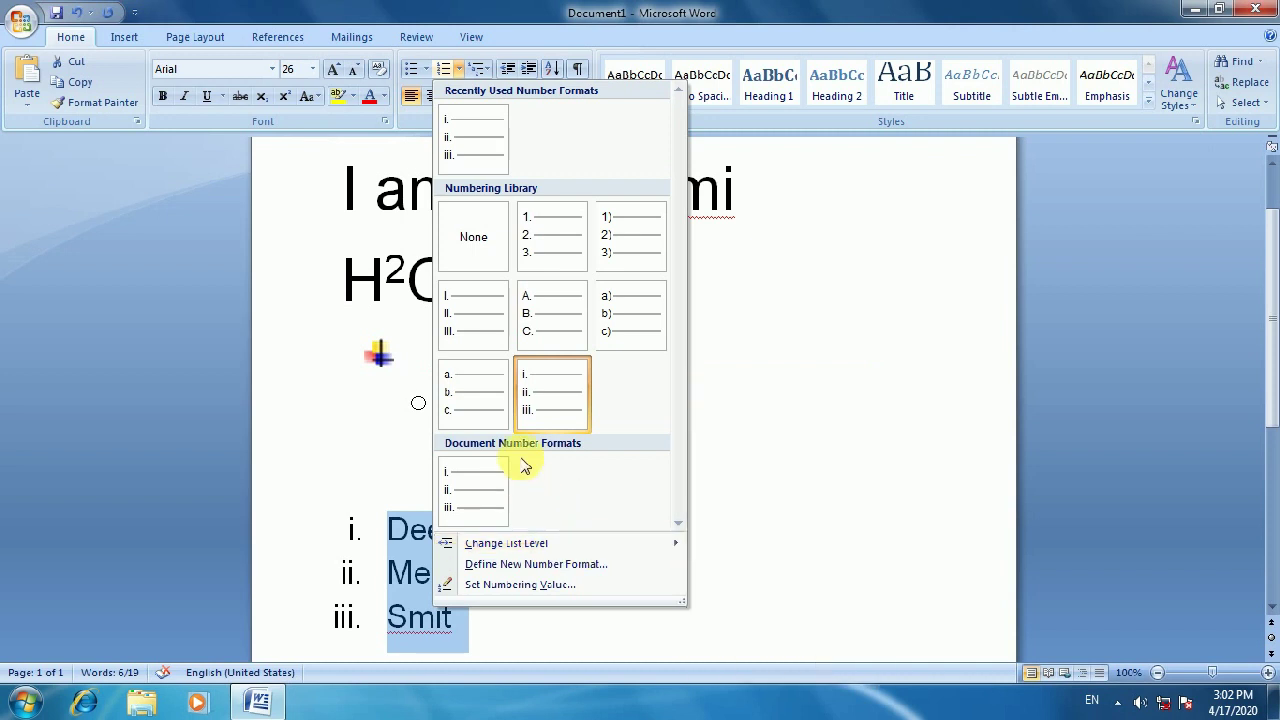
pyautogui.click(378, 465)
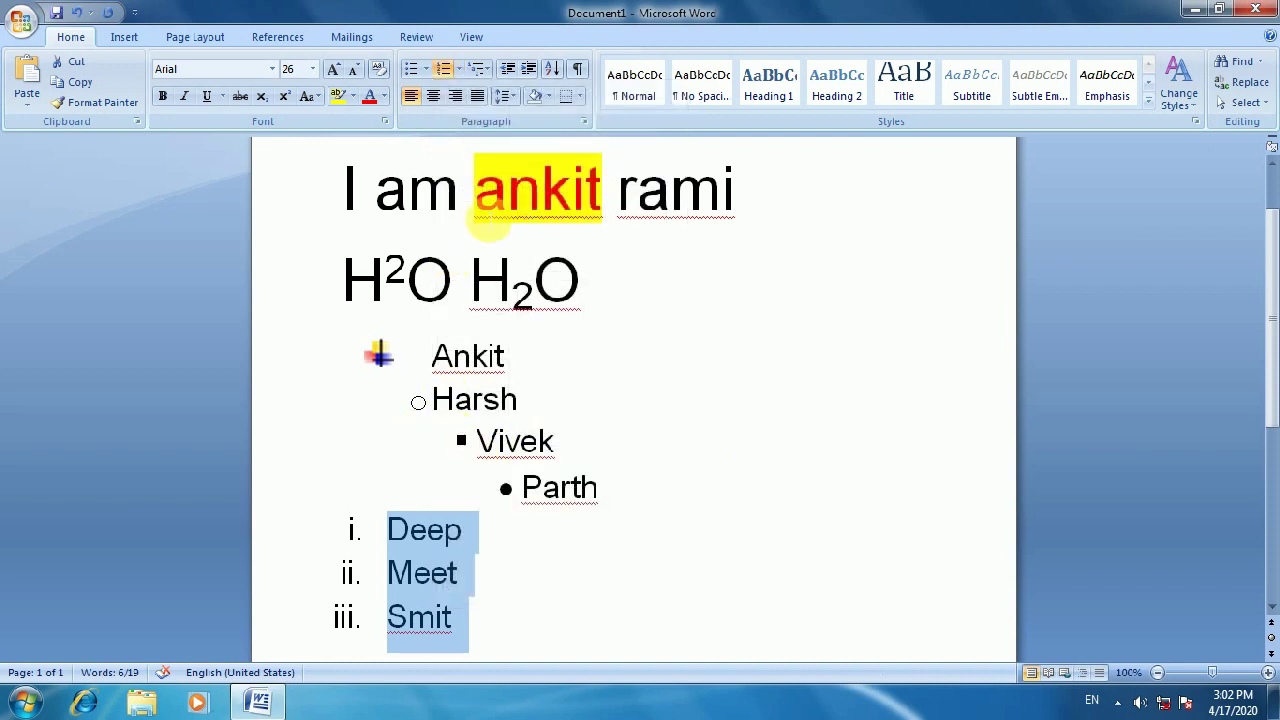
pyautogui.click(480, 68)
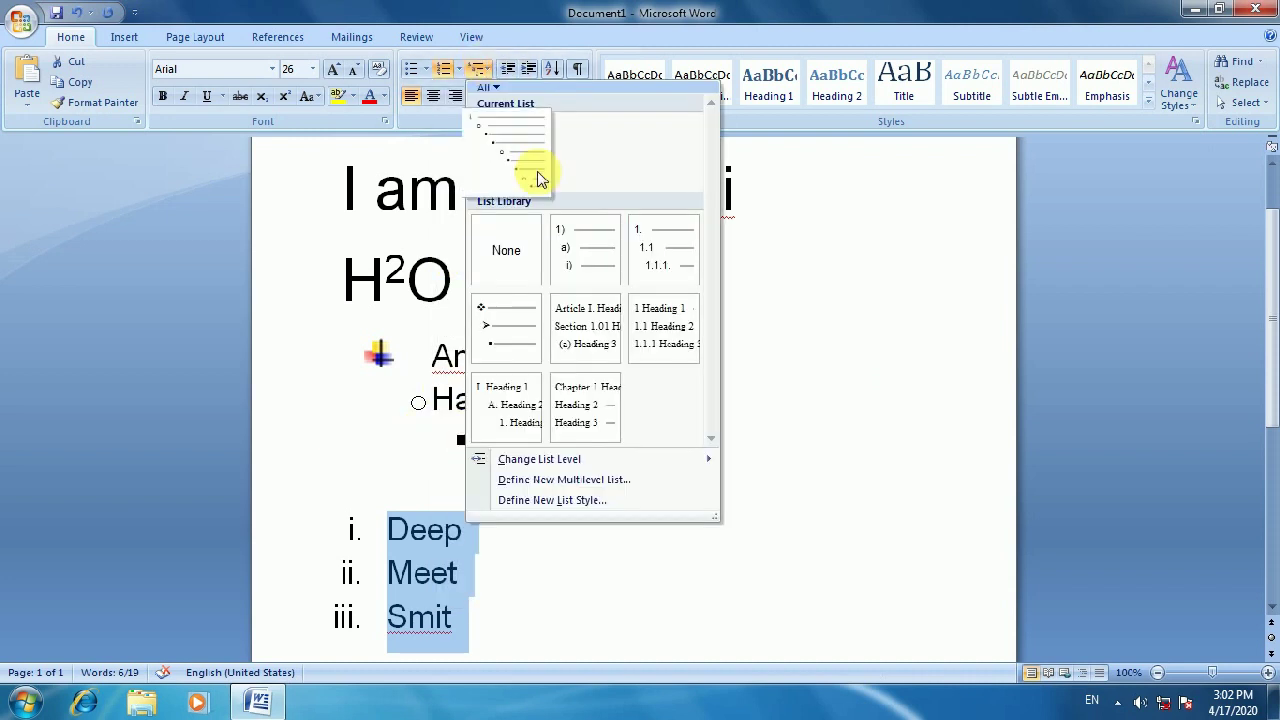
pyautogui.click(676, 283)
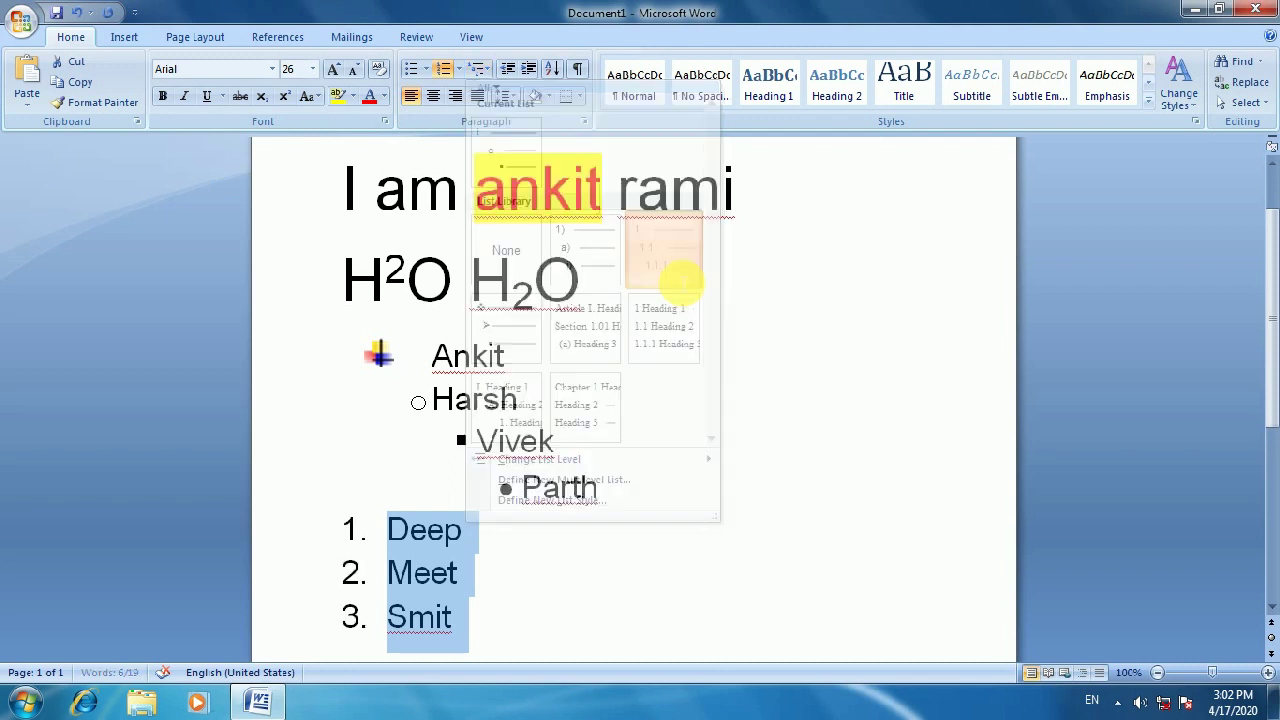
# Insert a second-level item reading "A" below the first numbered name
pyautogui.click(462, 531)
pyautogui.press('Return')
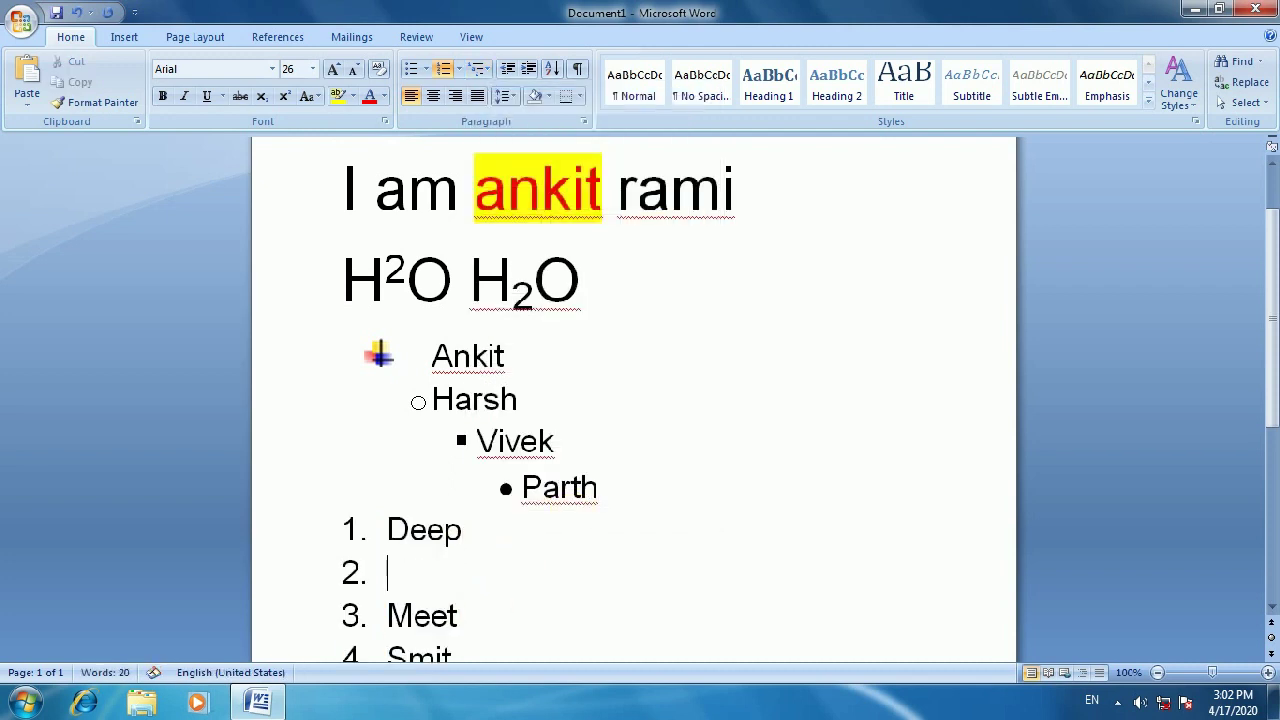
pyautogui.click(529, 72)
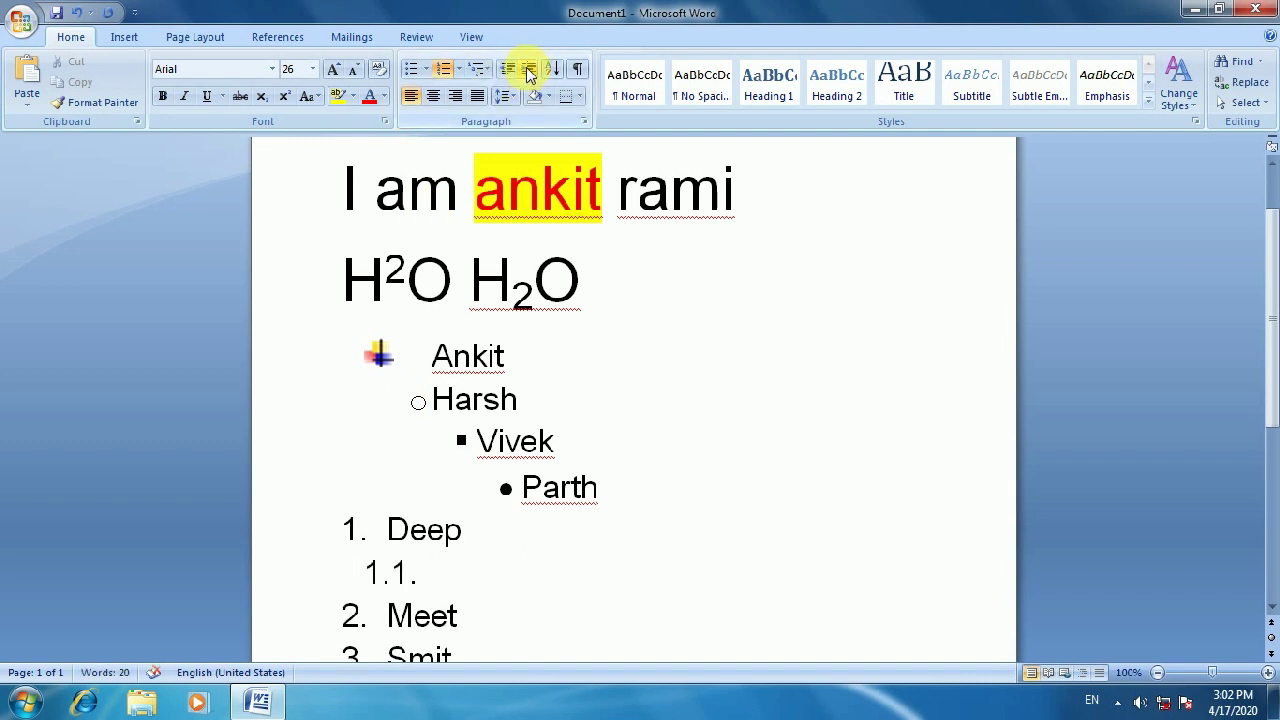
pyautogui.write('a')
# Nest a third-level item "B" and a fourth-level item "C" below item A, leaving no empty item after them
pyautogui.press('Return')
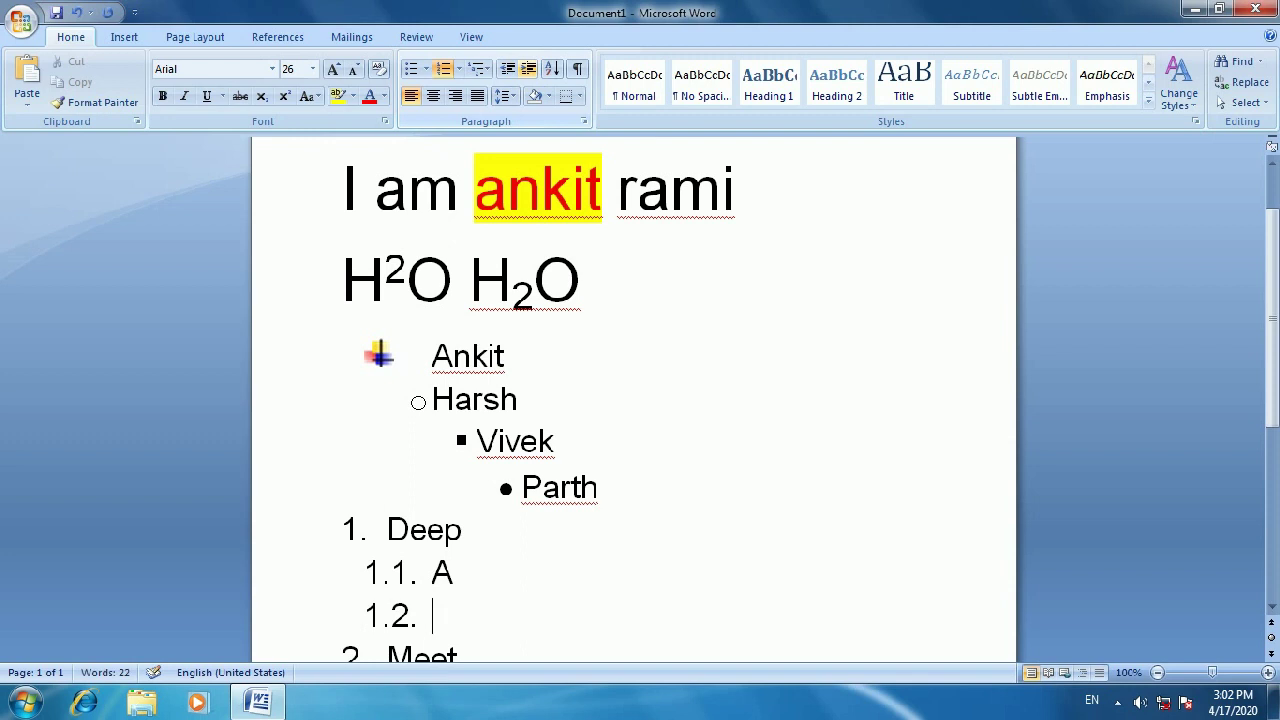
pyautogui.press('Tab')
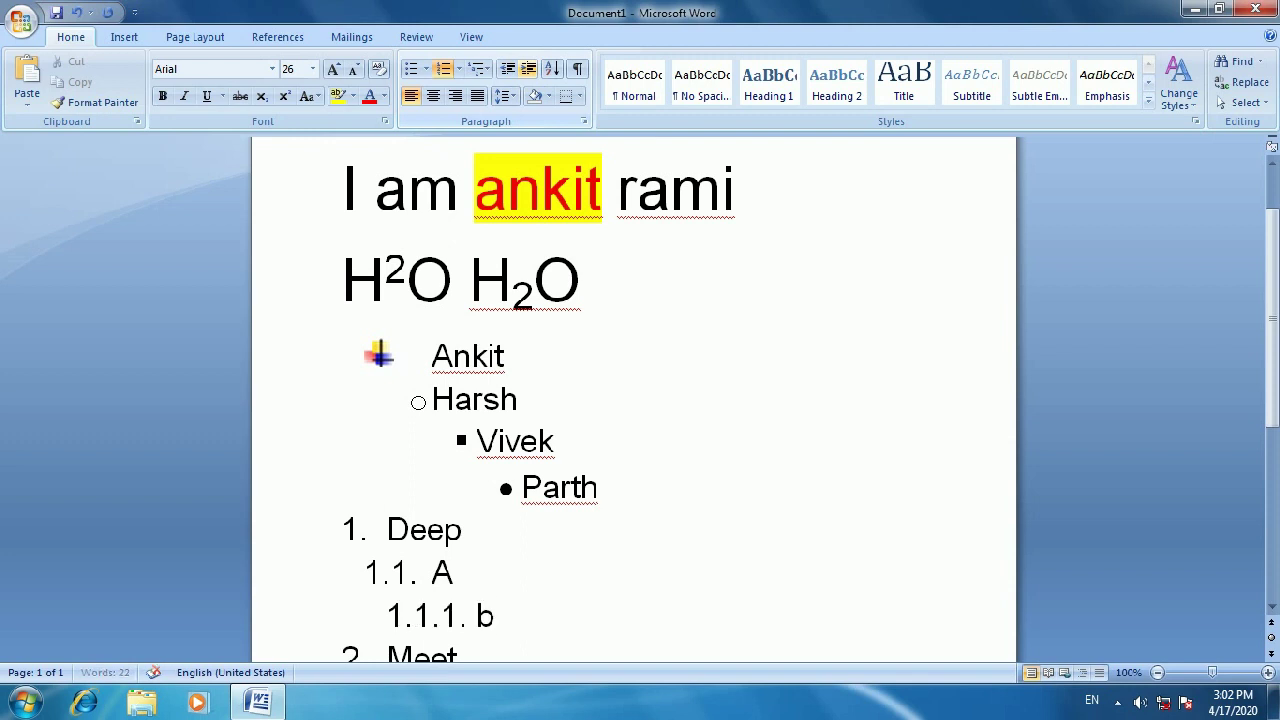
pyautogui.write('b')
pyautogui.press('Return')
pyautogui.press('Tab')
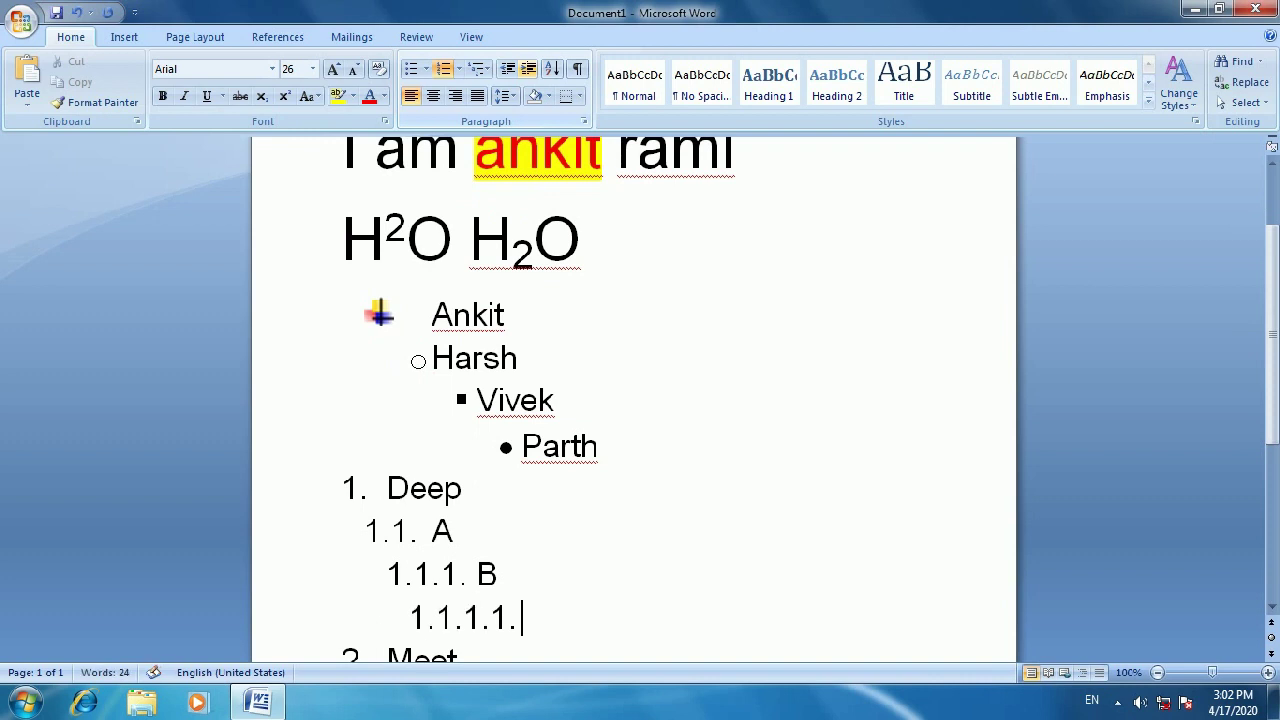
pyautogui.press('Return')
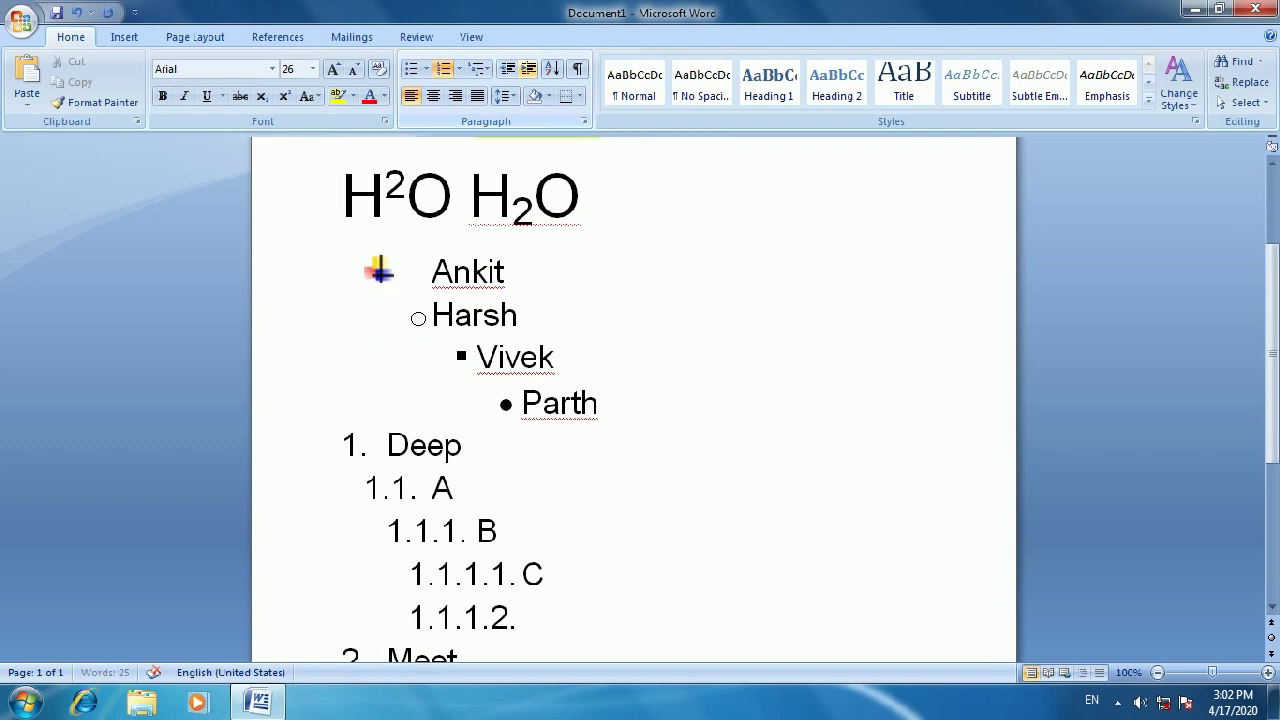
pyautogui.press('BackSpace')
pyautogui.press('BackSpace')
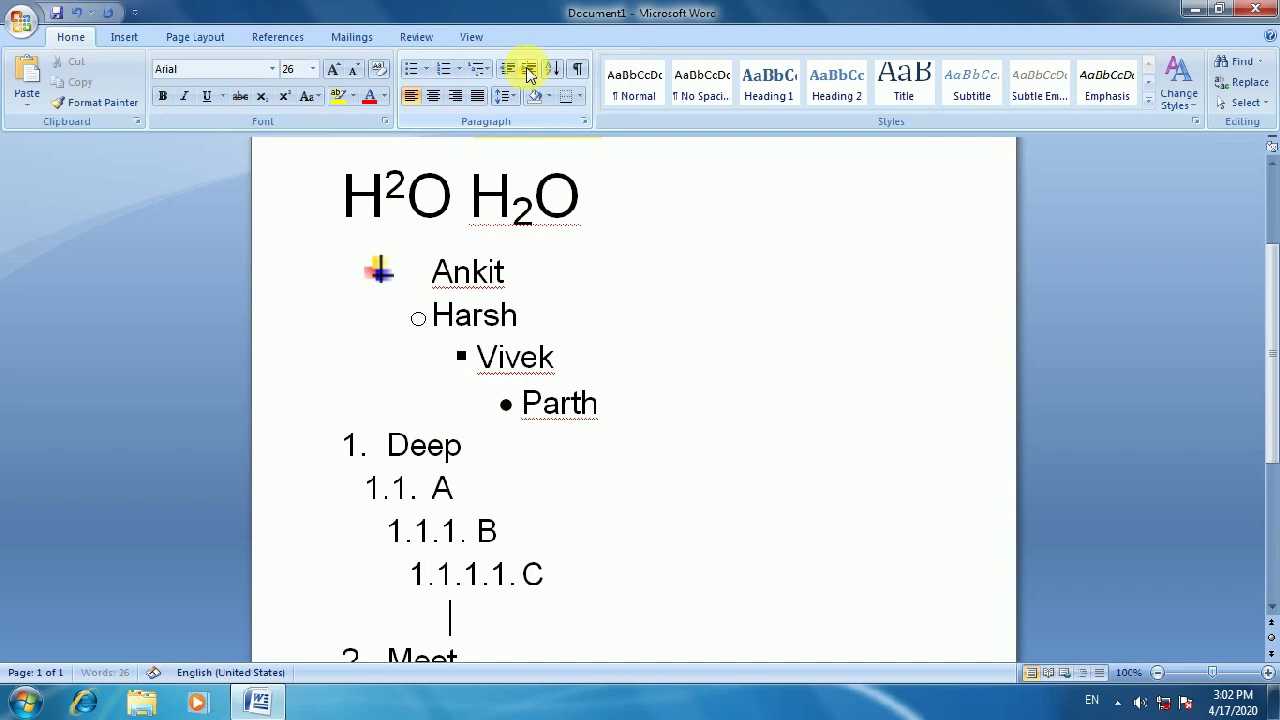
pyautogui.press('BackSpace')
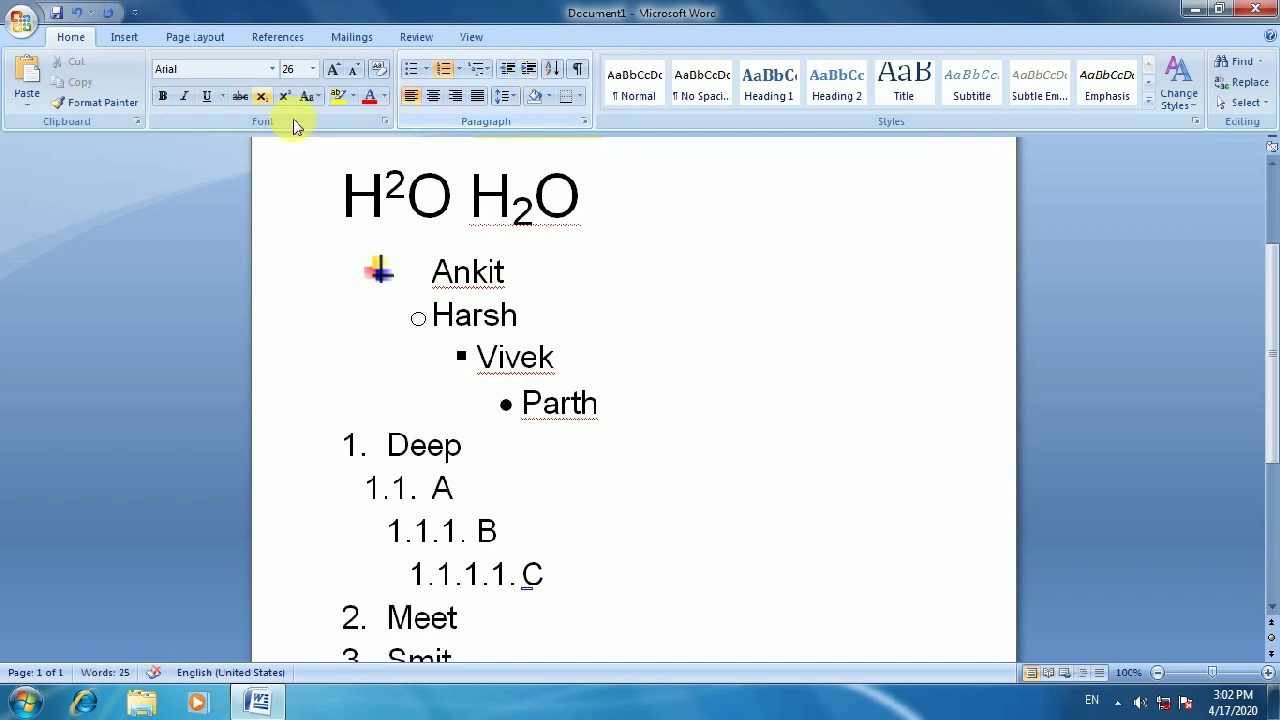
# Below the second numbered name, add a second-level item "D" with a third-level item "E" nested under it
pyautogui.click(494, 627)
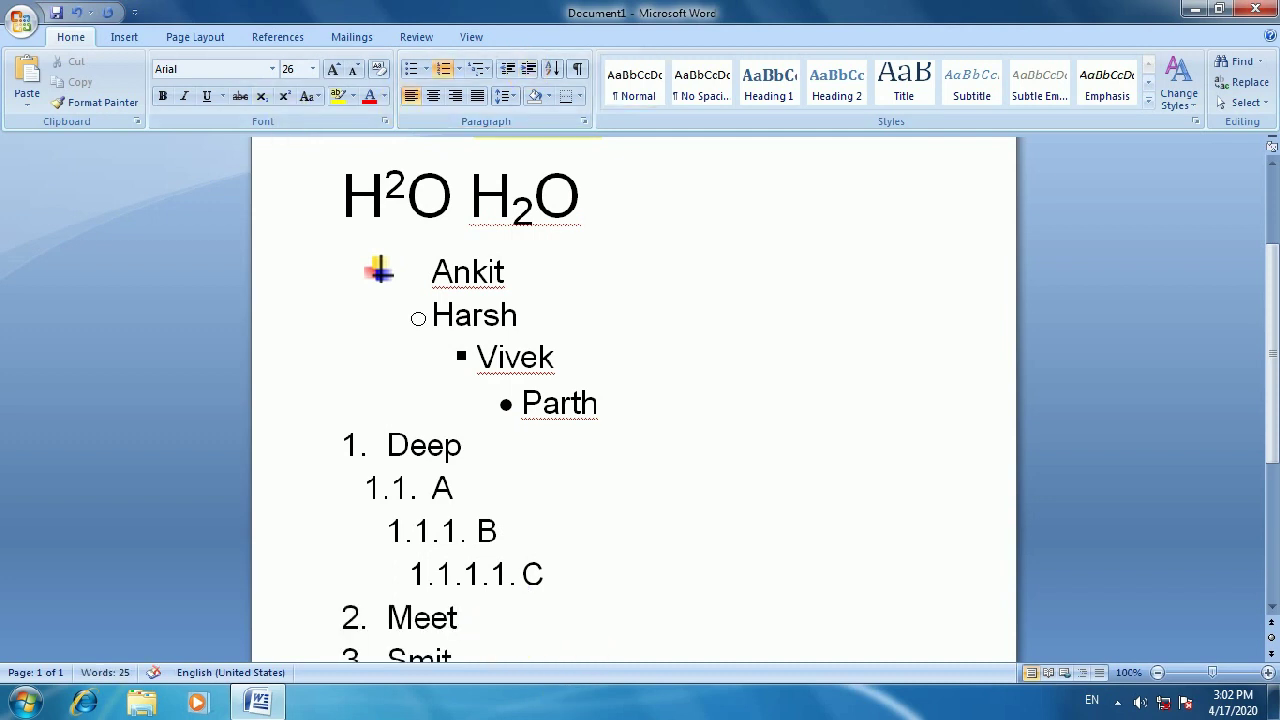
pyautogui.press('Return')
pyautogui.press('Tab')
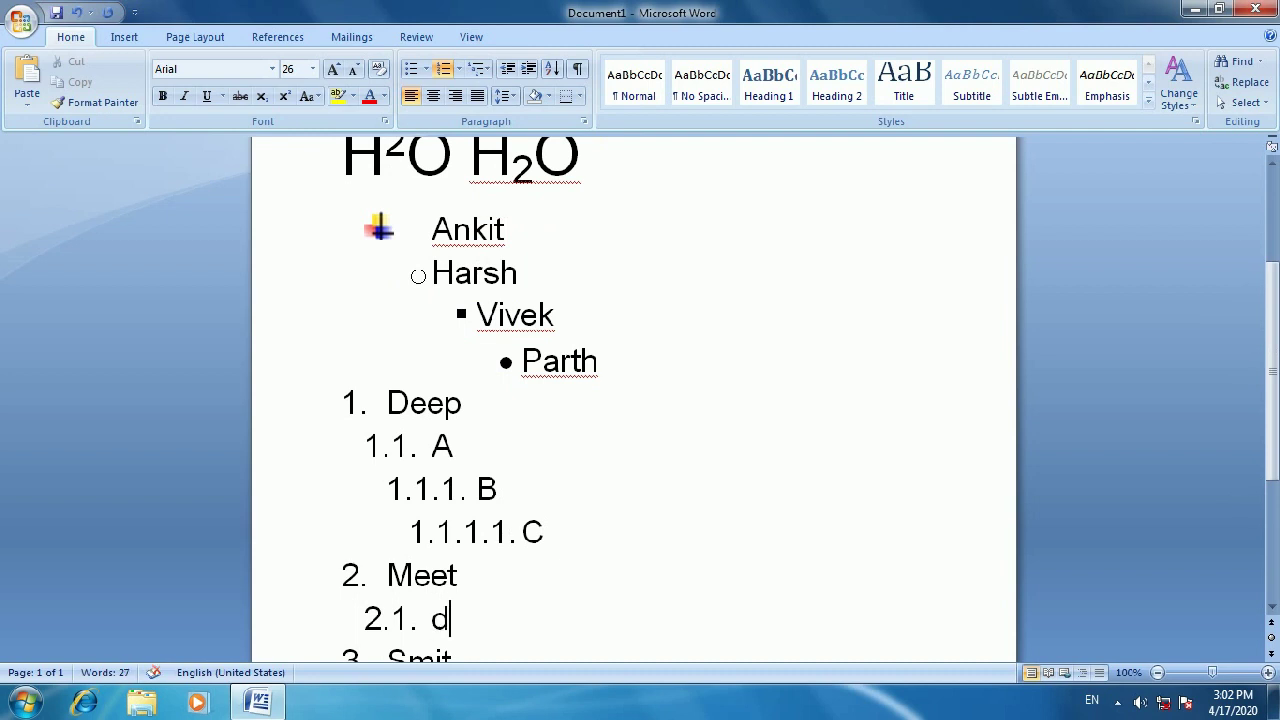
pyautogui.press('Return')
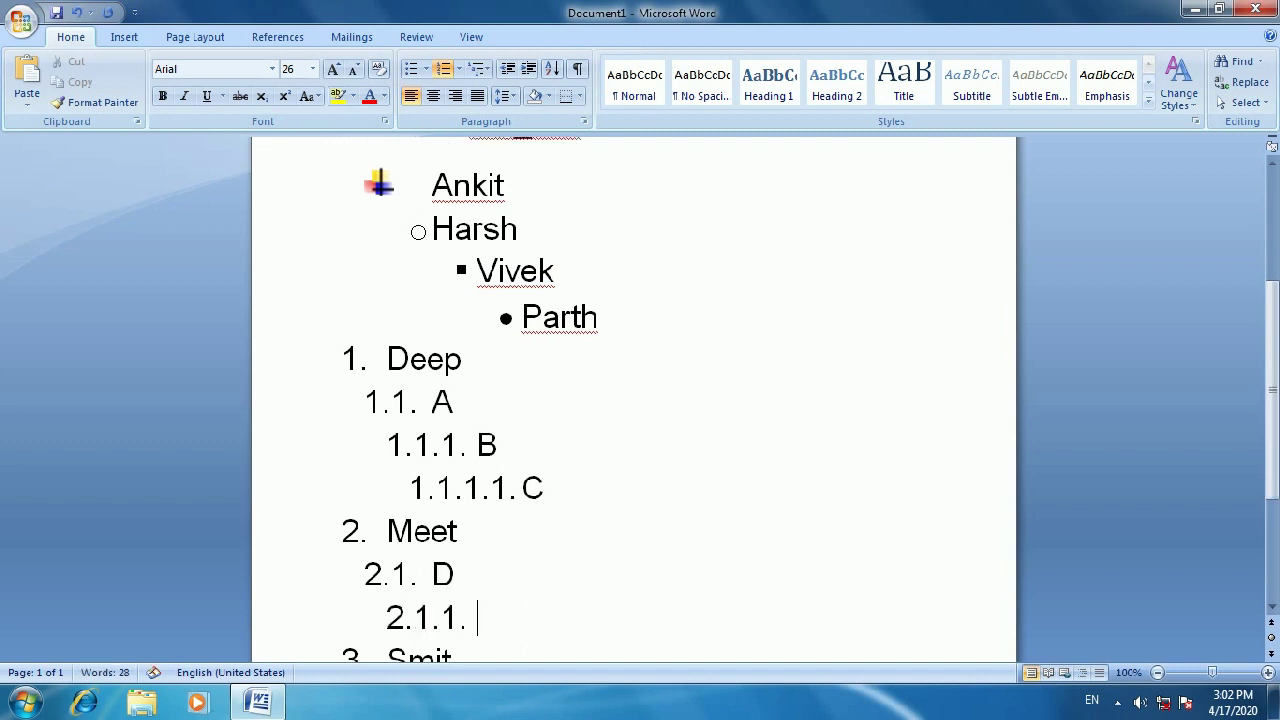
pyautogui.write('e')
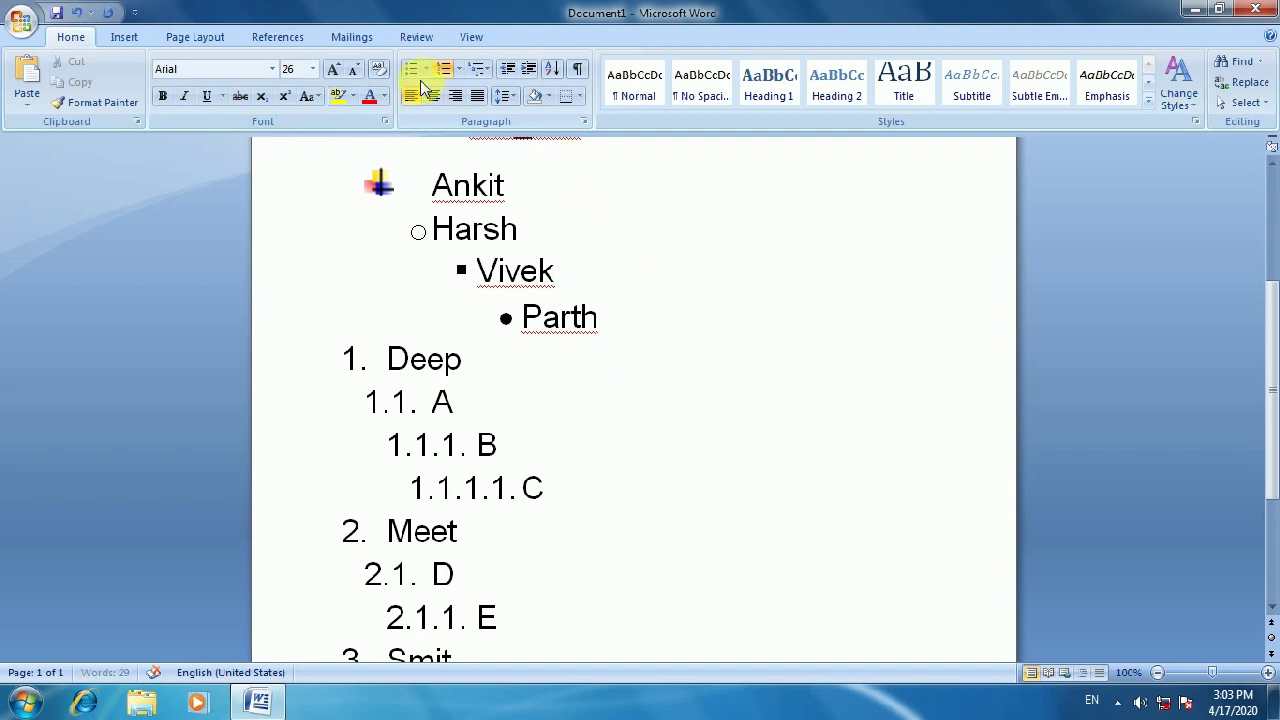
# Try promoting the third-level bulleted name to the first level, and restore it to the third level
pyautogui.scroll(5, 465, 285)
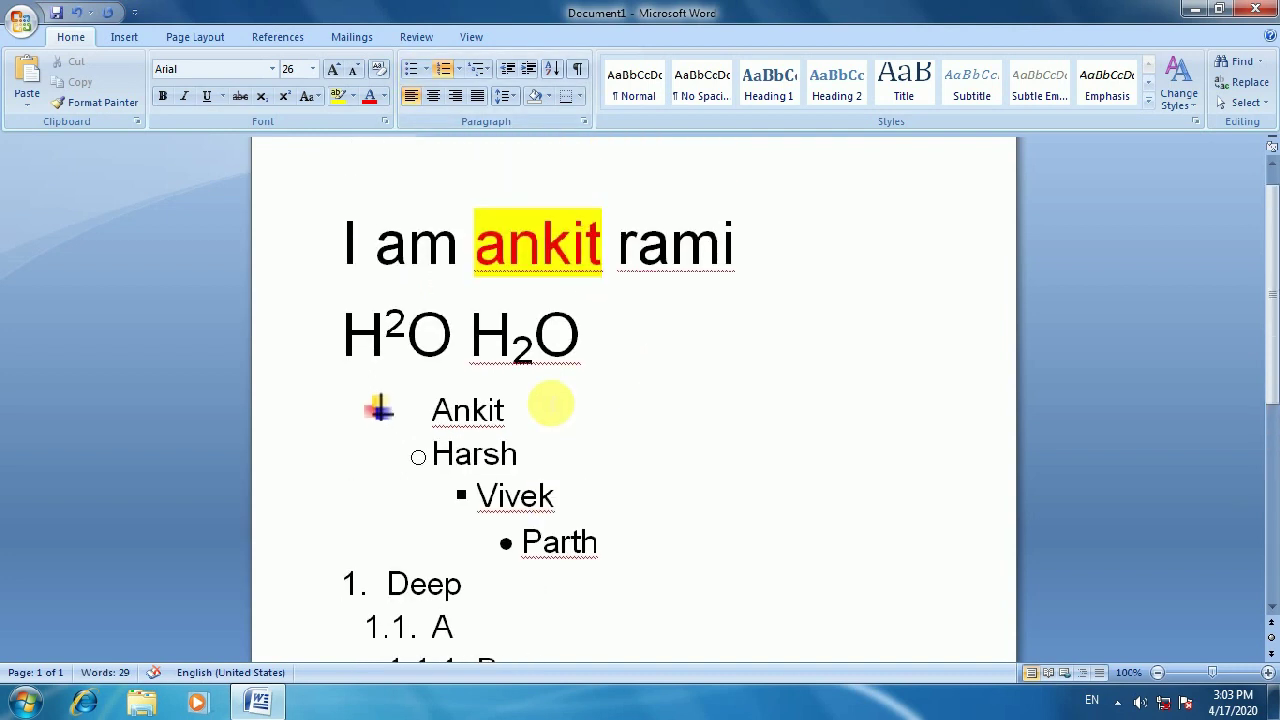
pyautogui.scroll(-10, 551, 429)
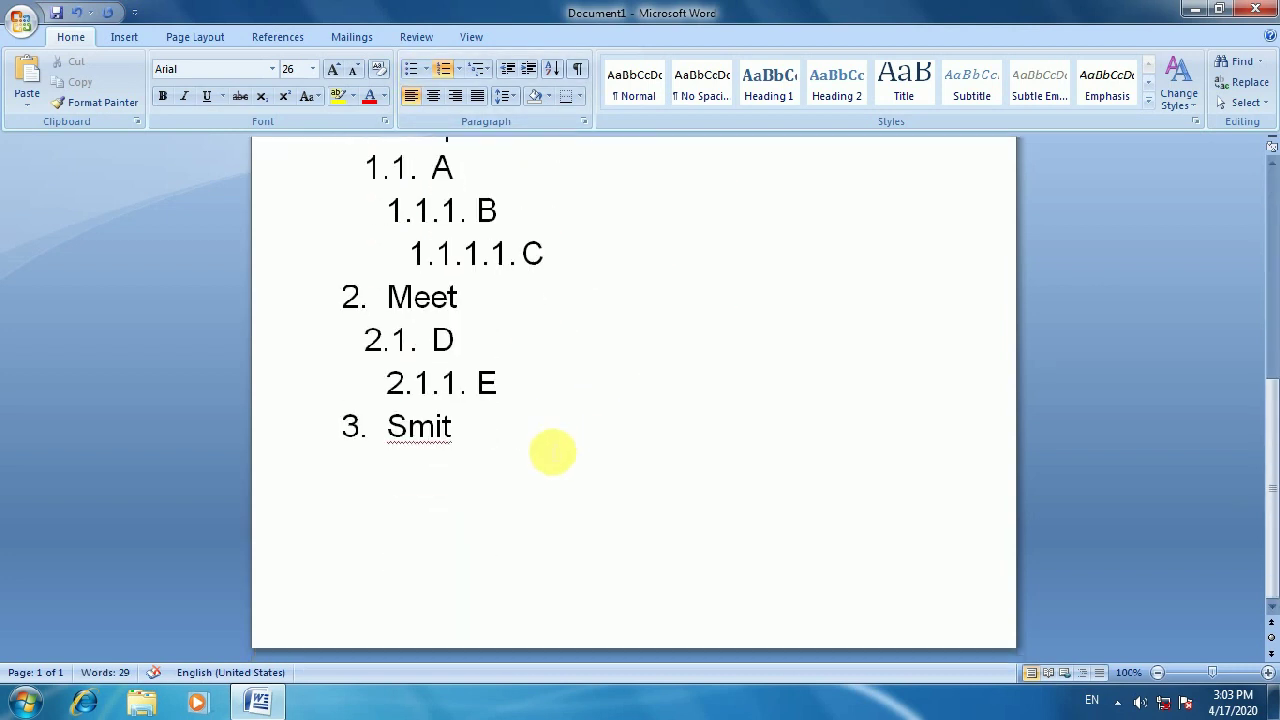
pyautogui.scroll(5, 551, 449)
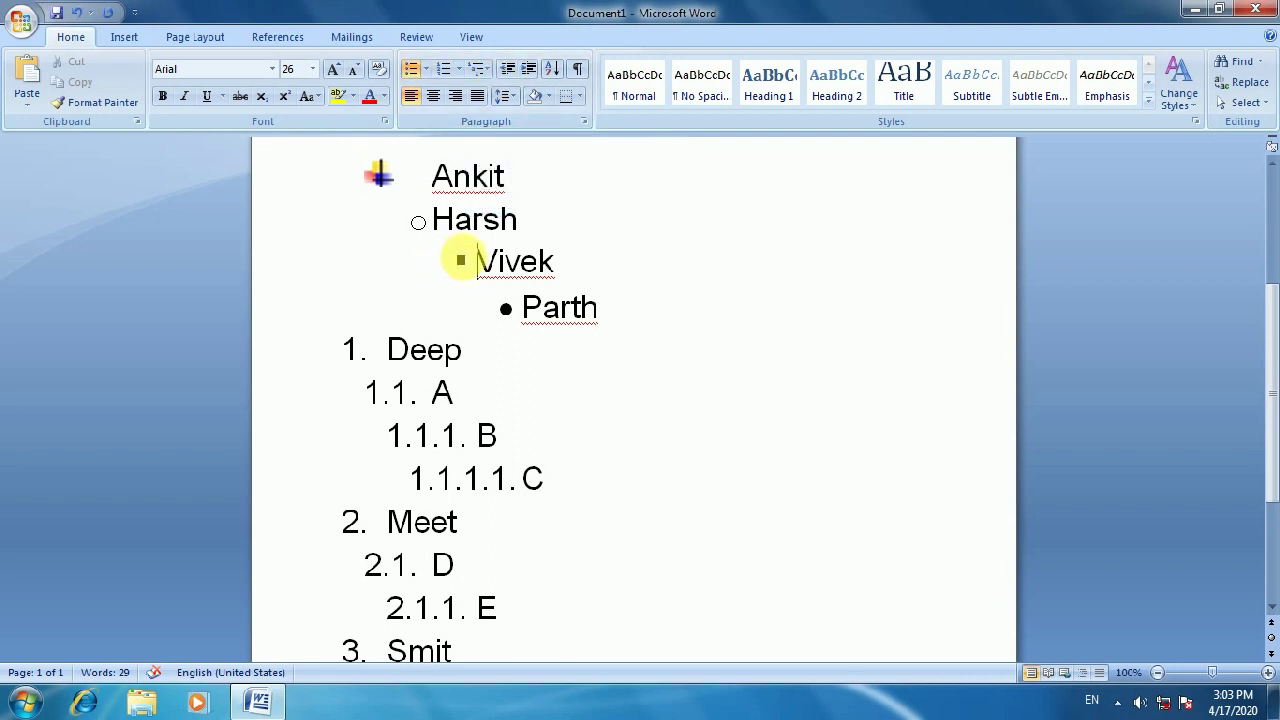
pyautogui.click(509, 72)
pyautogui.click(509, 72)
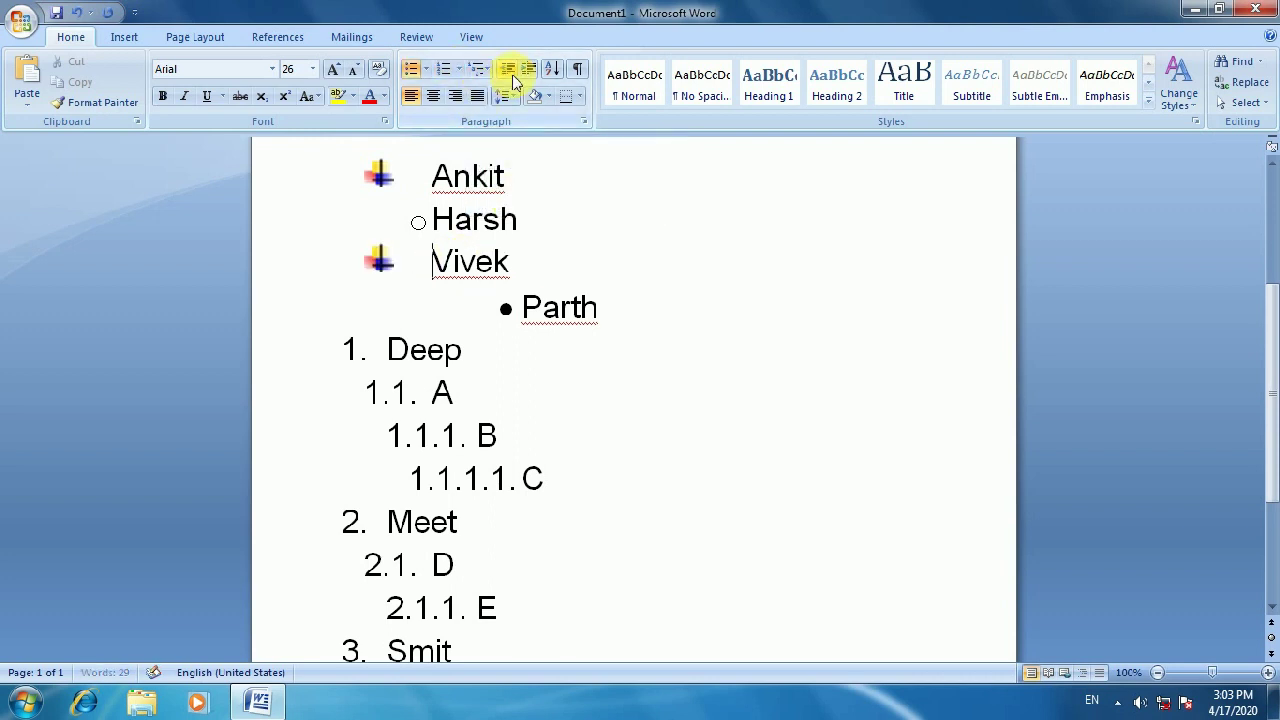
pyautogui.click(530, 78)
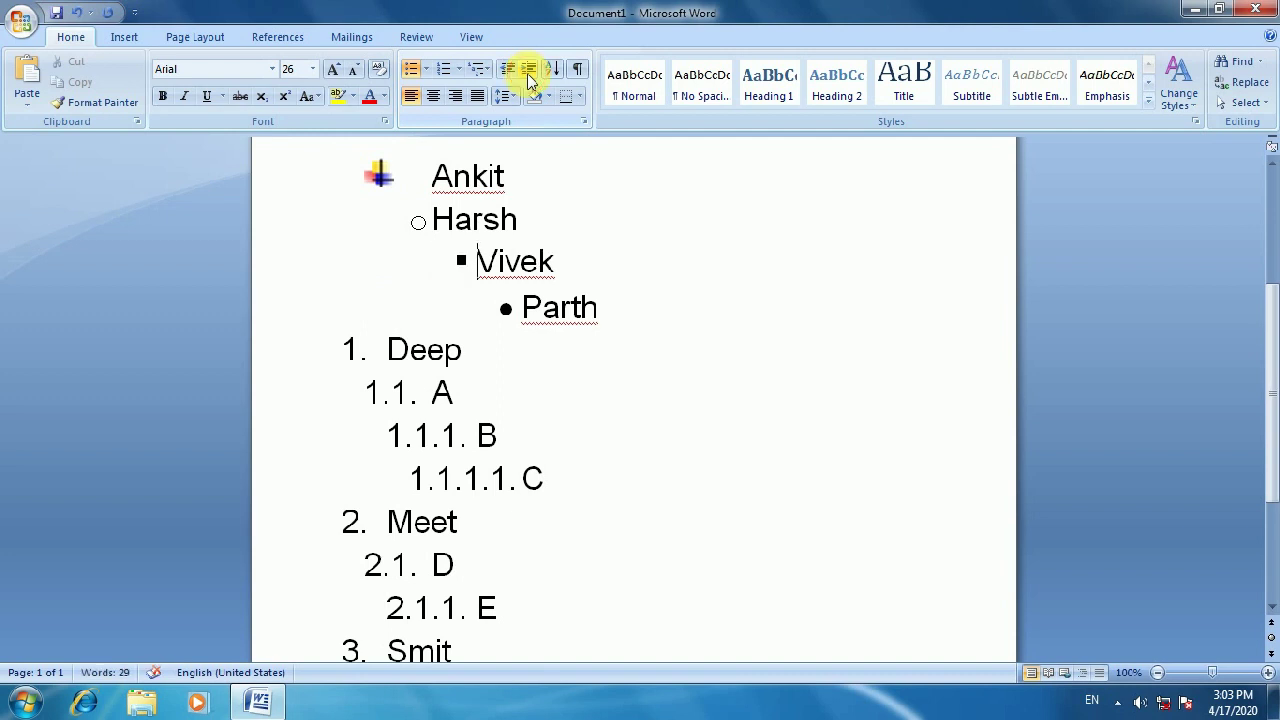
pyautogui.scroll(-3, 631, 440)
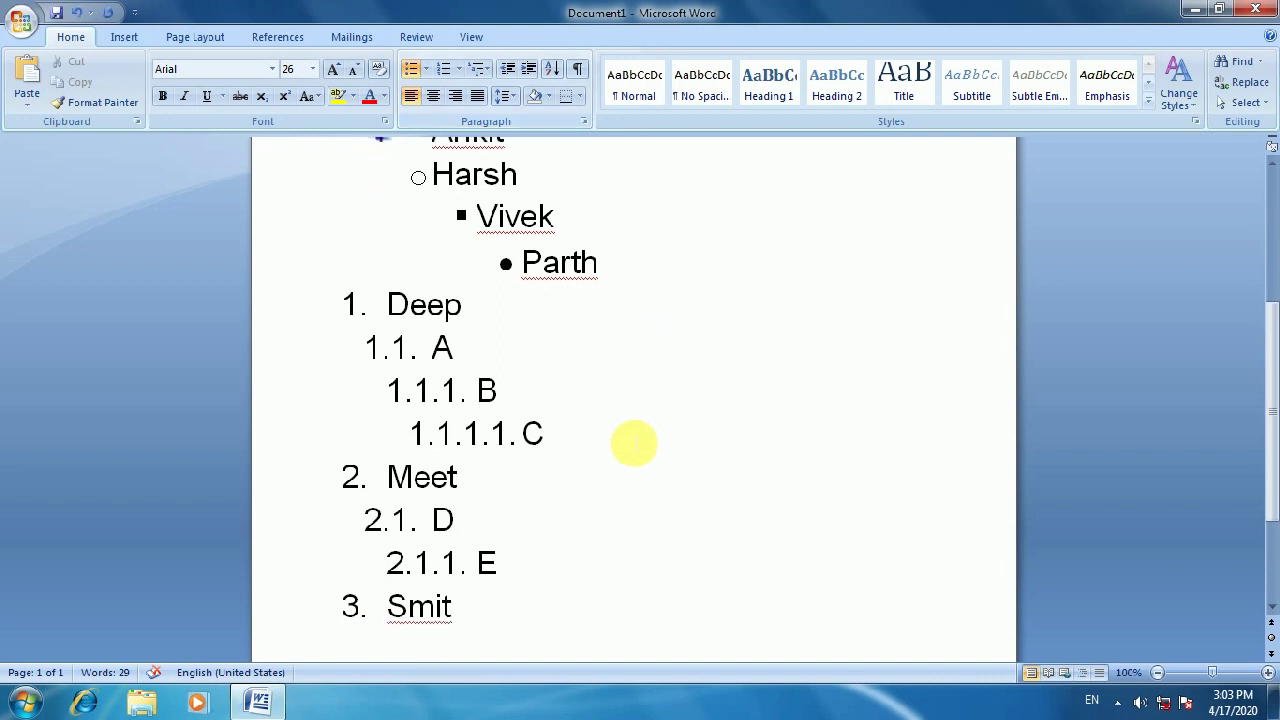
# Reduce the font size of the first line of the document to 28
pyautogui.scroll(9, 628, 460)
pyautogui.click(348, 282)
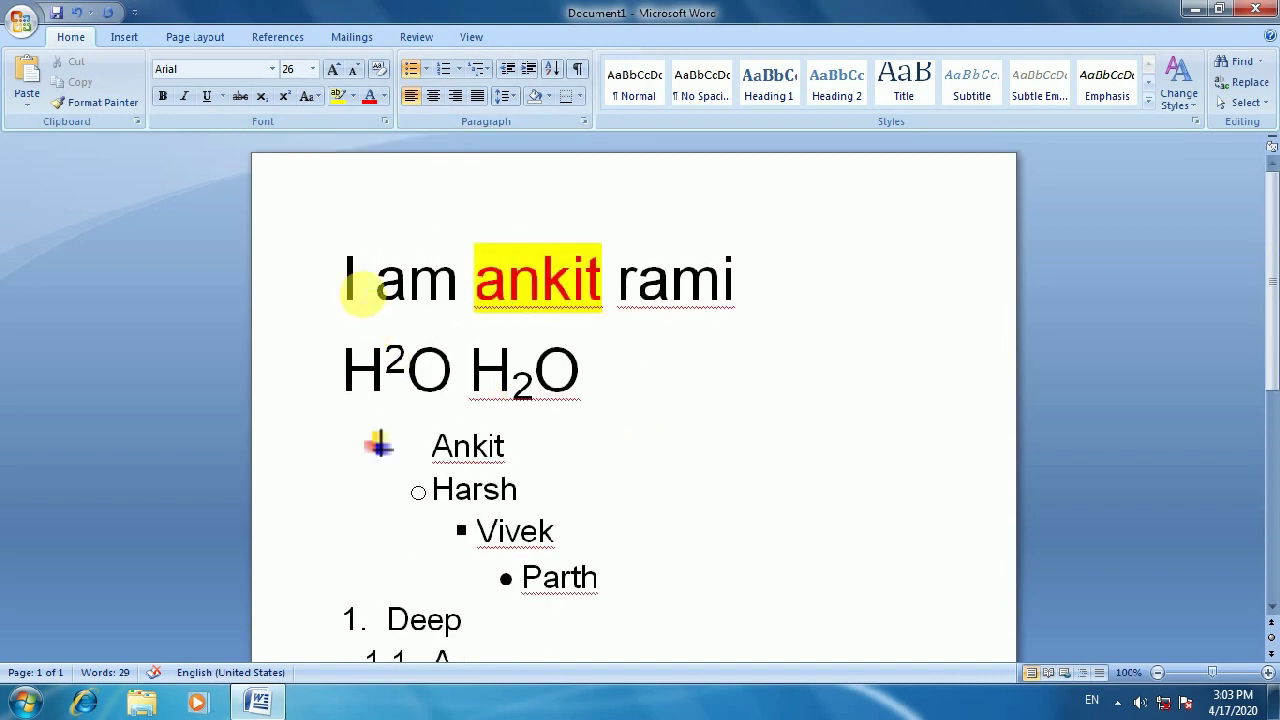
pyautogui.moveTo(412, 282); pyautogui.dragTo(706, 277)
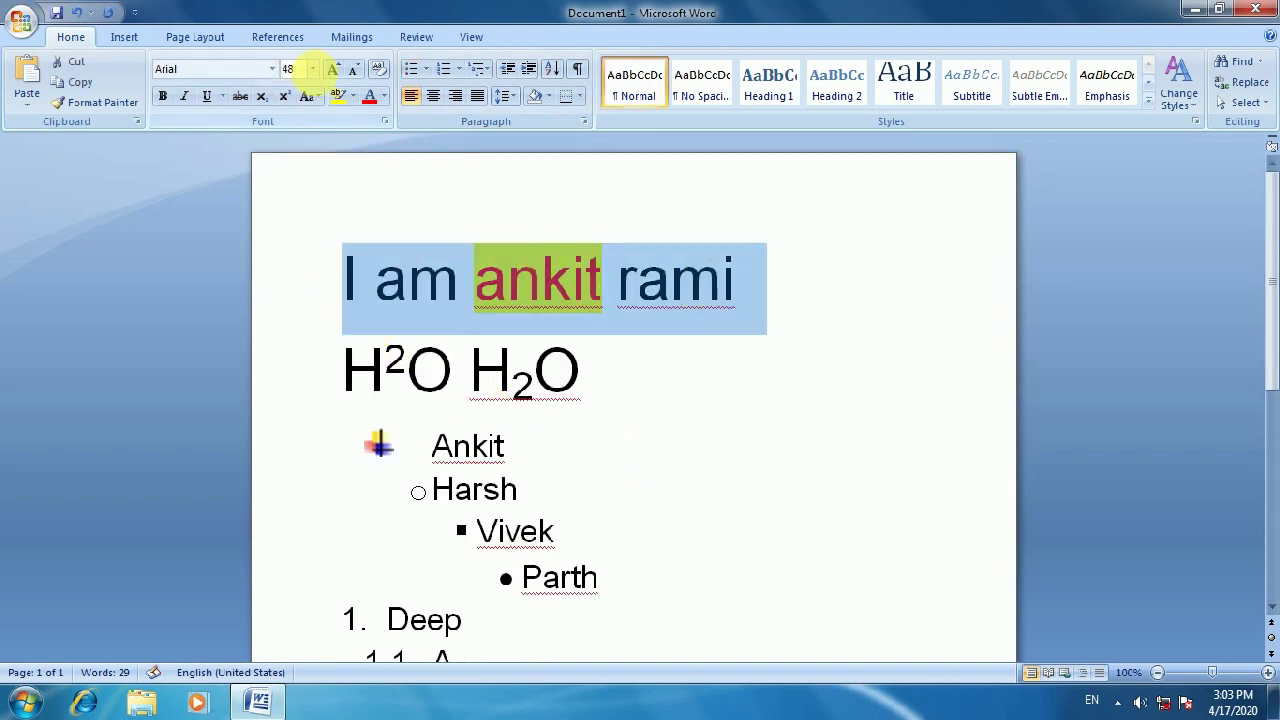
pyautogui.click(313, 70)
pyautogui.click(352, 72)
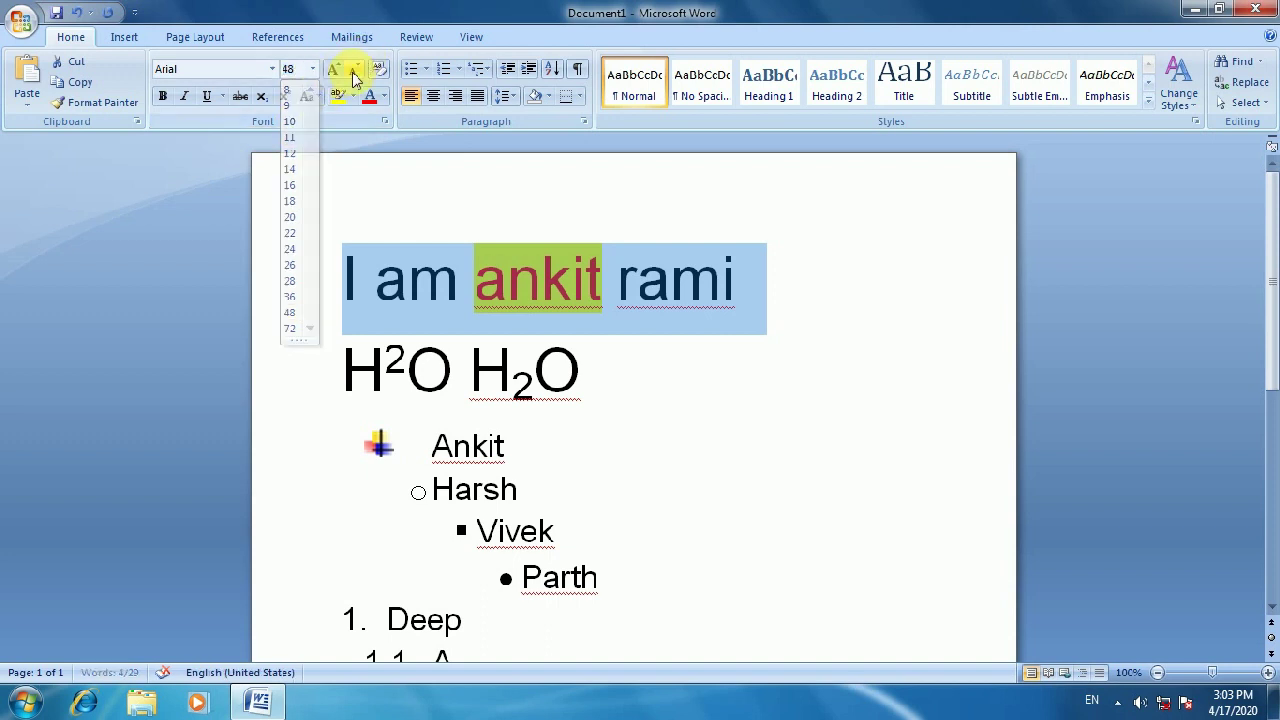
pyautogui.click(352, 72)
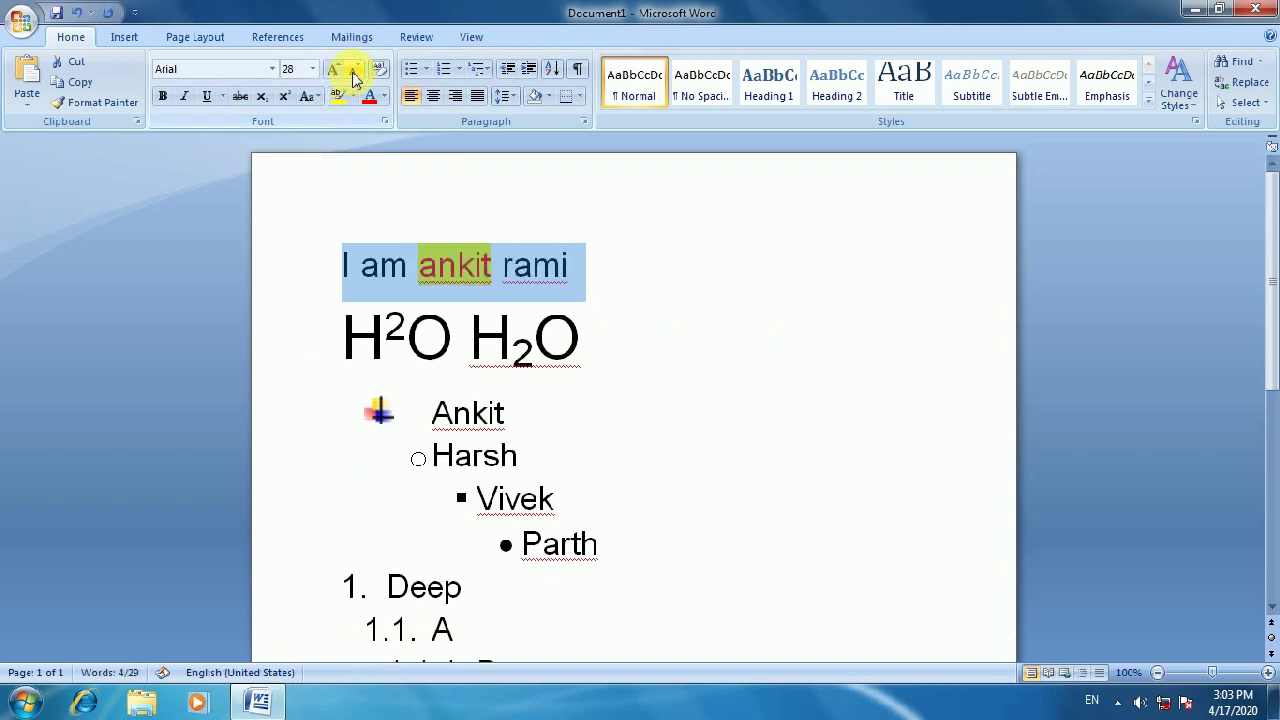
# Try centre and right alignment on the first line, and return it to left alignment
pyautogui.click(434, 96)
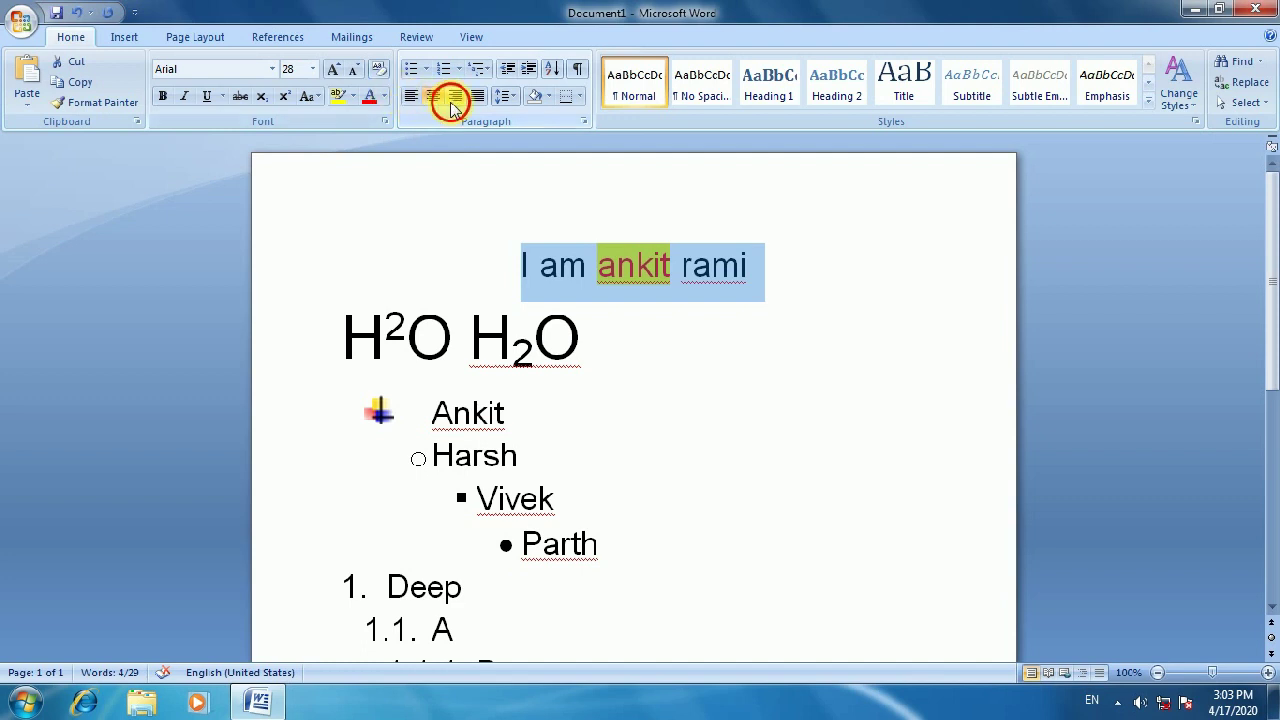
pyautogui.click(455, 96)
pyautogui.click(433, 96)
pyautogui.click(411, 96)
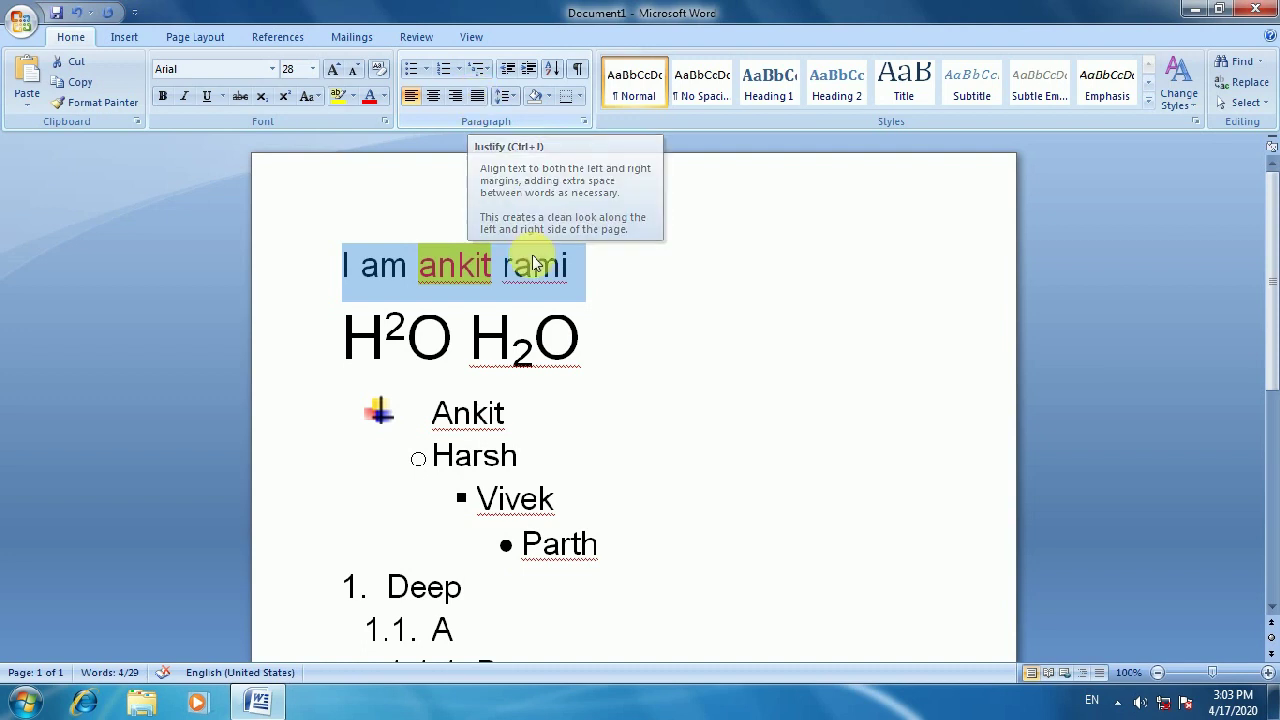
# Copy the first line and paste it repeatedly to make five identical lines above the H²O line
pyautogui.click(580, 266)
pyautogui.moveTo(580, 266); pyautogui.dragTo(343, 266)
pyautogui.hotkey('ctrl', 'c')
pyautogui.click(343, 266)
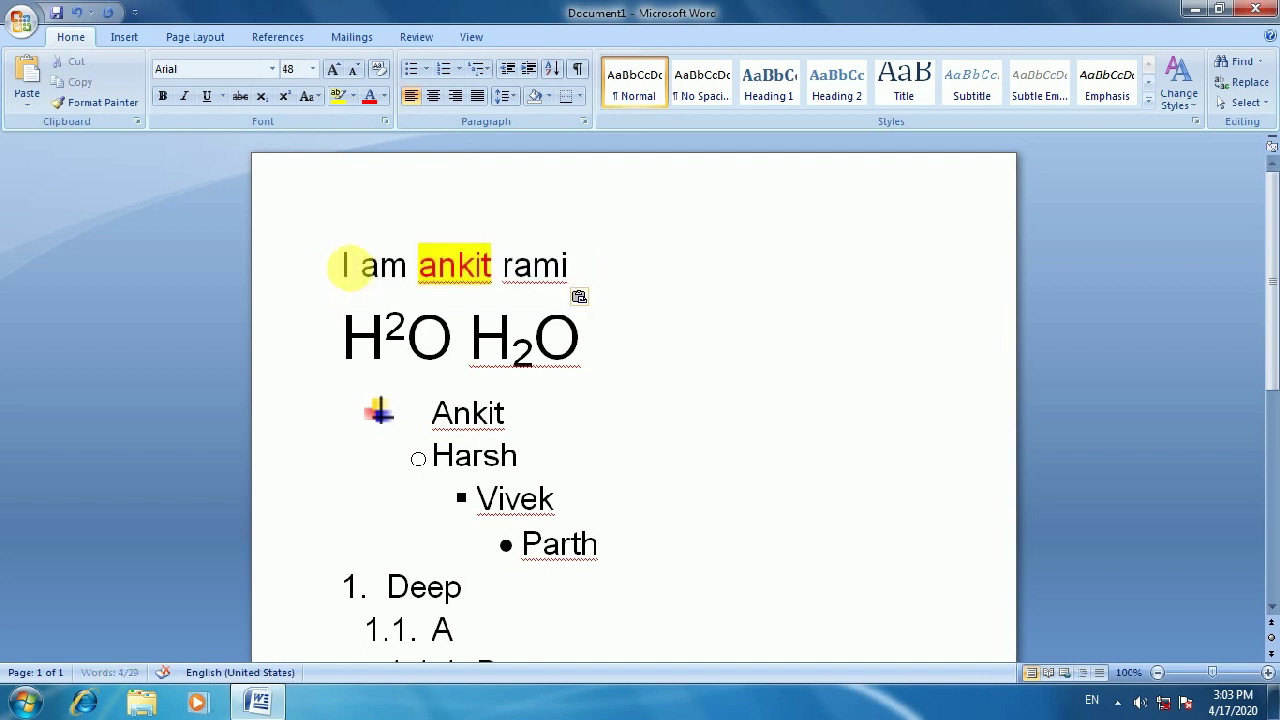
pyautogui.hotkey('ctrl', 'v')
pyautogui.hotkey('ctrl', 'v')
pyautogui.hotkey('ctrl', 'v')
pyautogui.hotkey('ctrl', 'v')
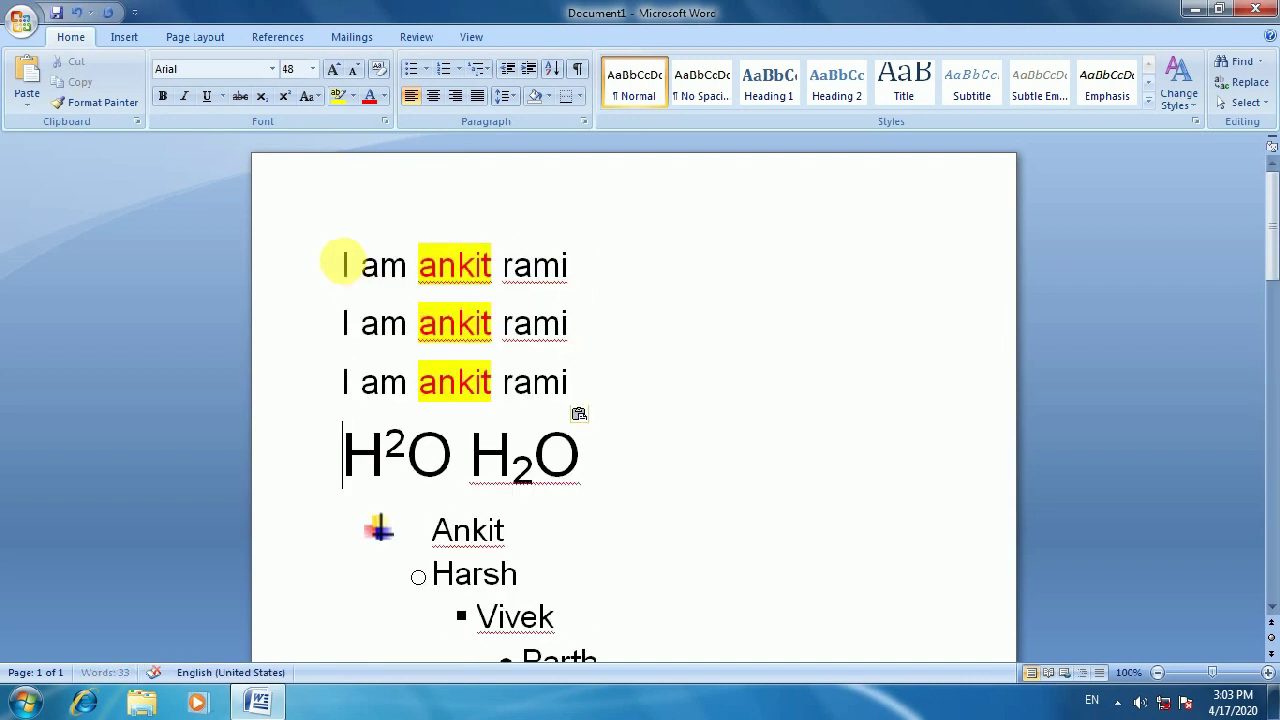
# Join the five identical lines into one paragraph, with a space between the sentences
pyautogui.click(340, 327)
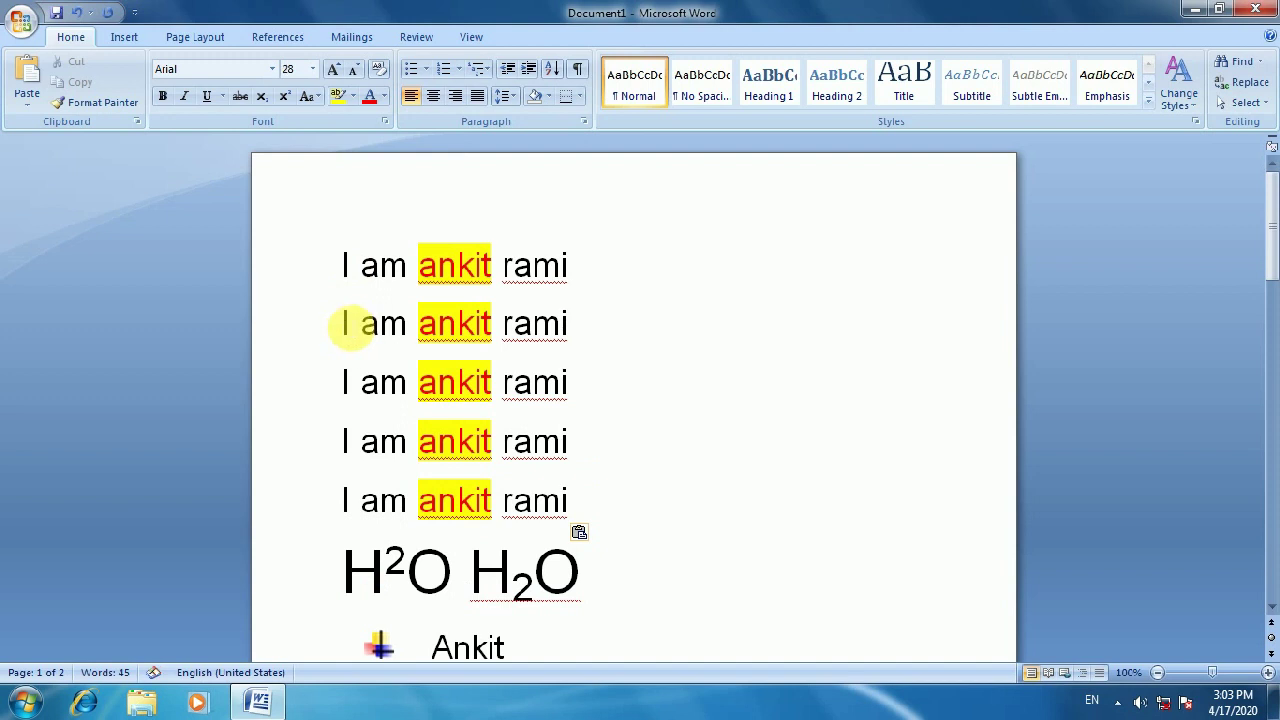
pyautogui.press('BackSpace')
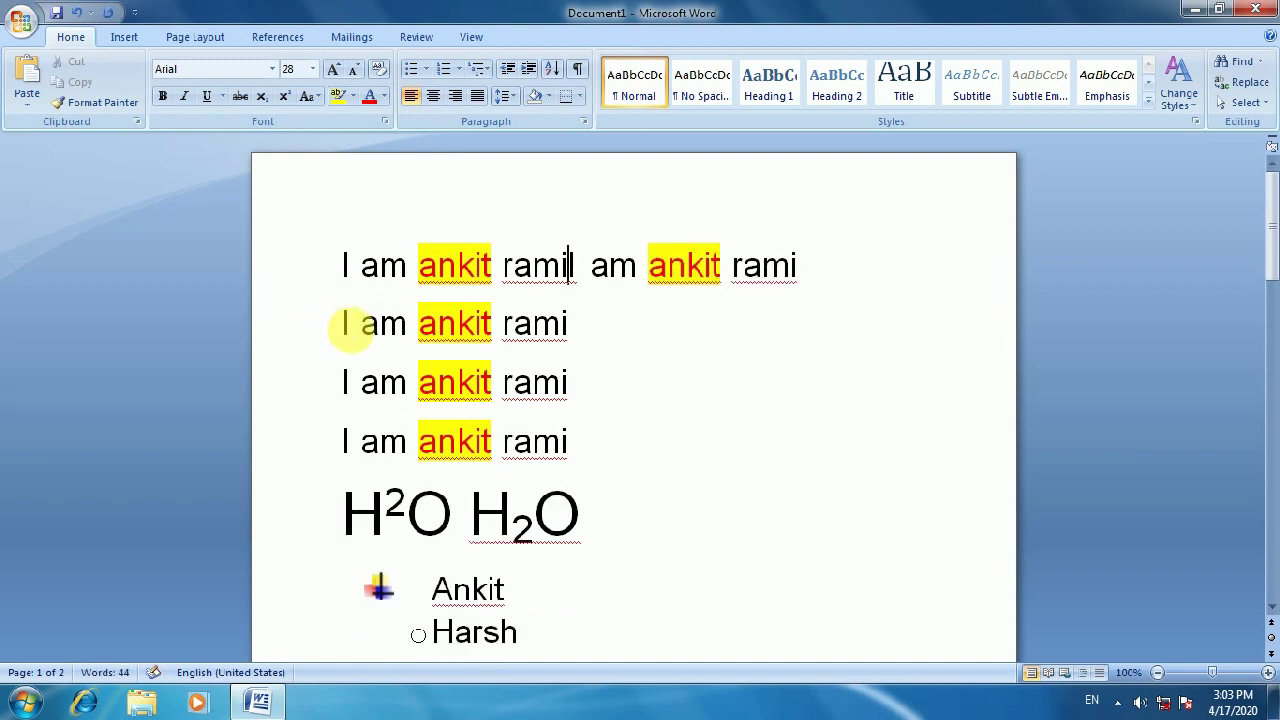
pyautogui.click(342, 322)
pyautogui.press('BackSpace')
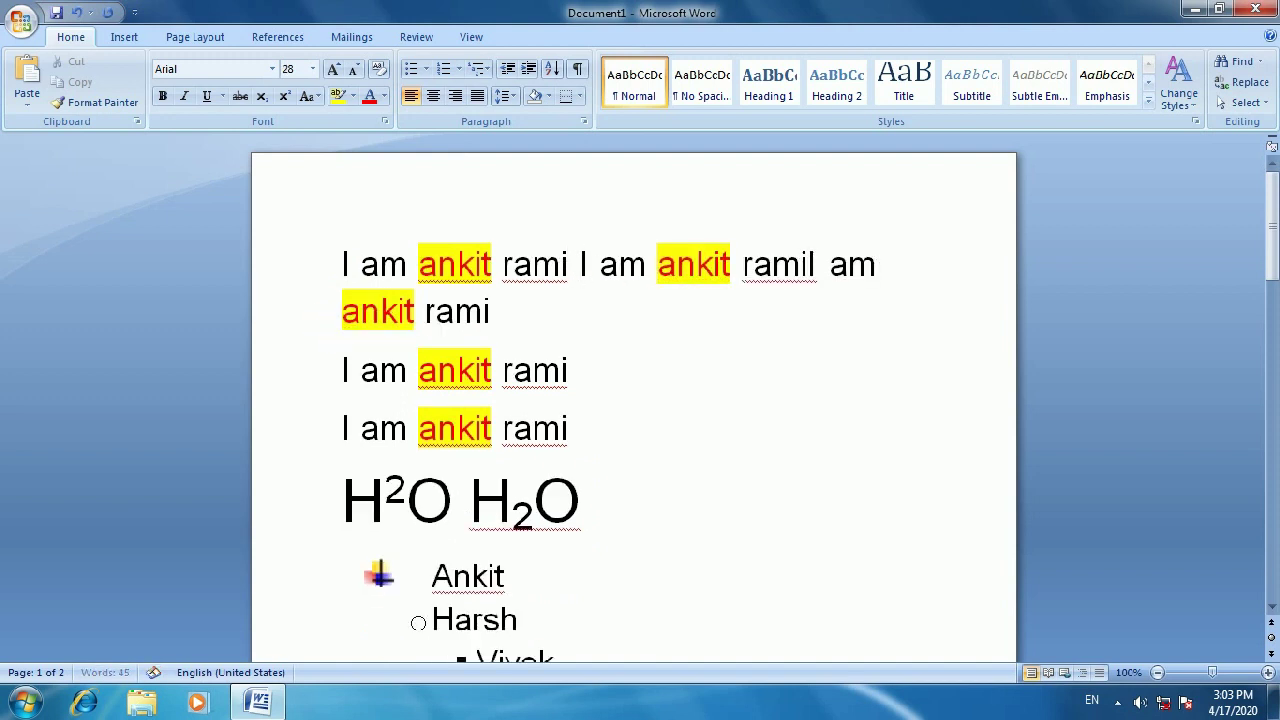
pyautogui.click(344, 368)
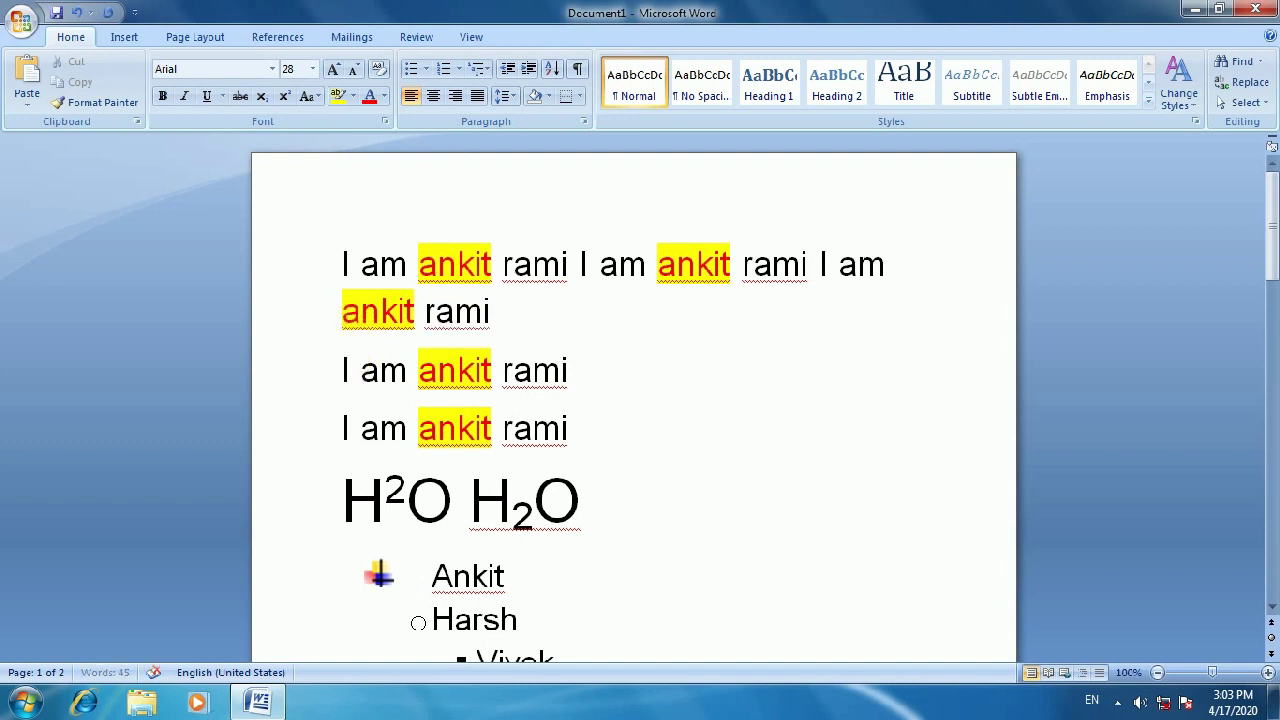
pyautogui.press('BackSpace')
pyautogui.click(344, 370)
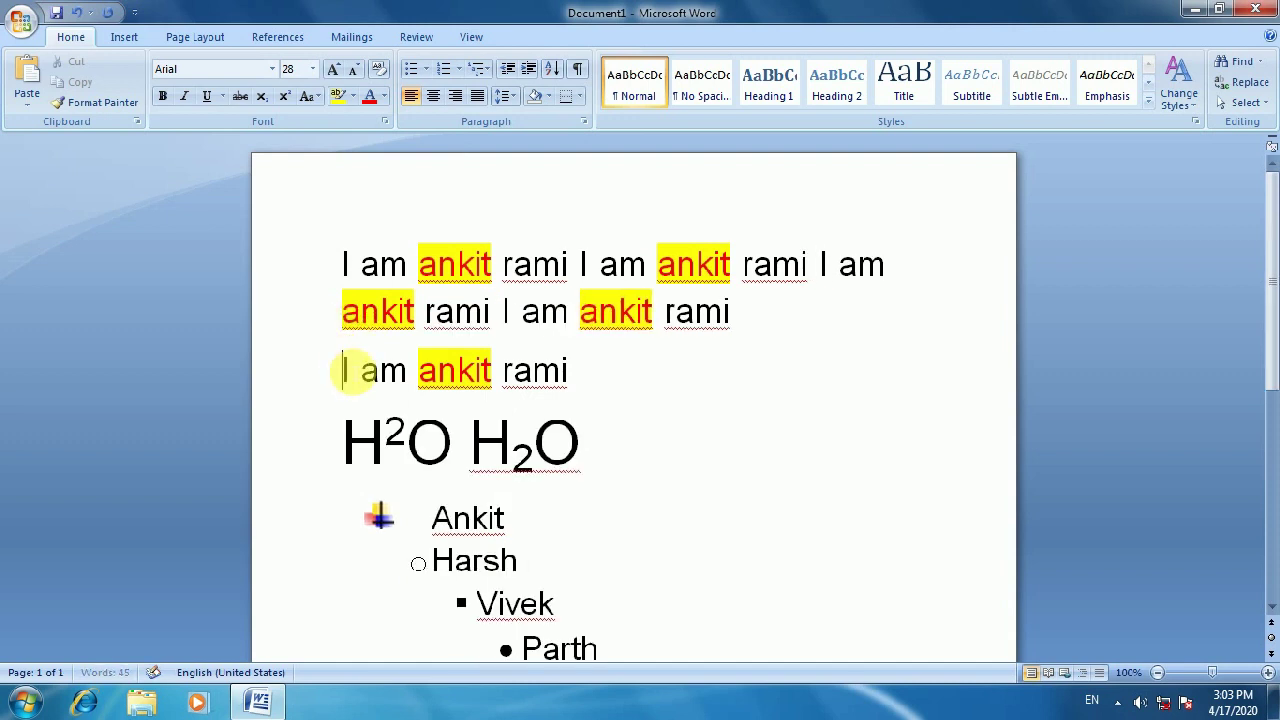
pyautogui.press('BackSpace')
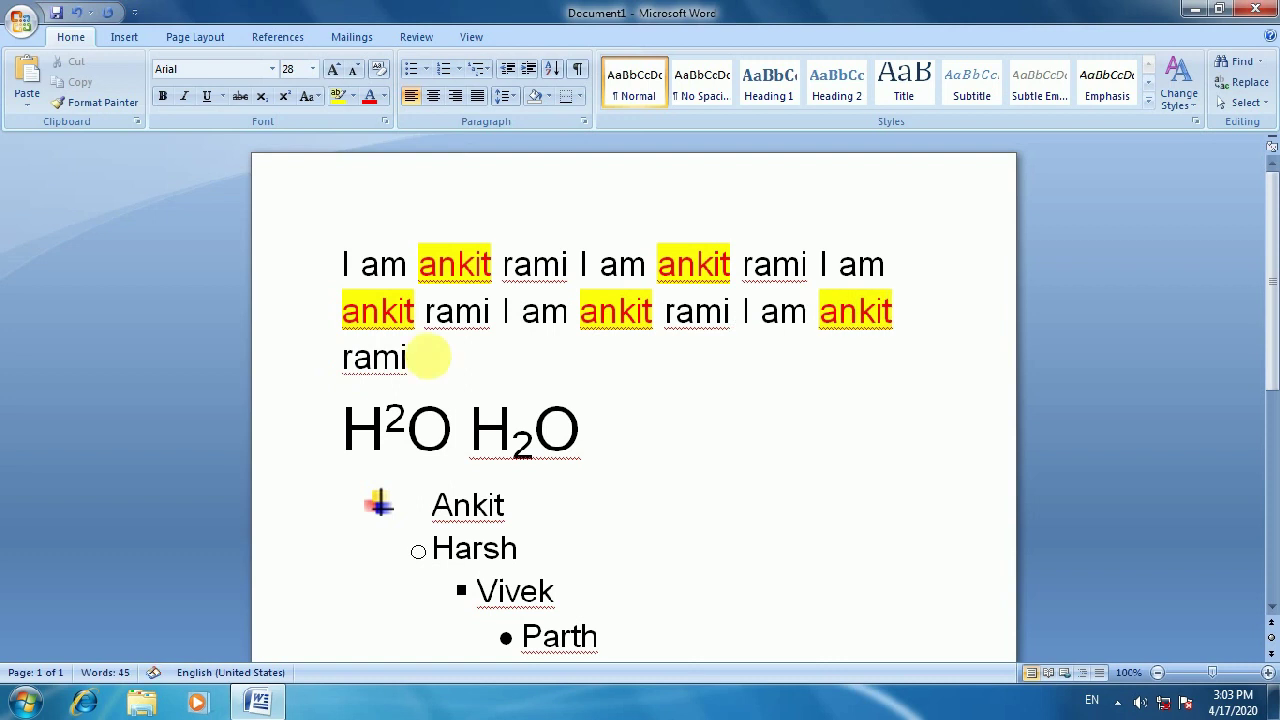
# Justify the whole joined paragraph
pyautogui.click(880, 266)
pyautogui.click(874, 266)
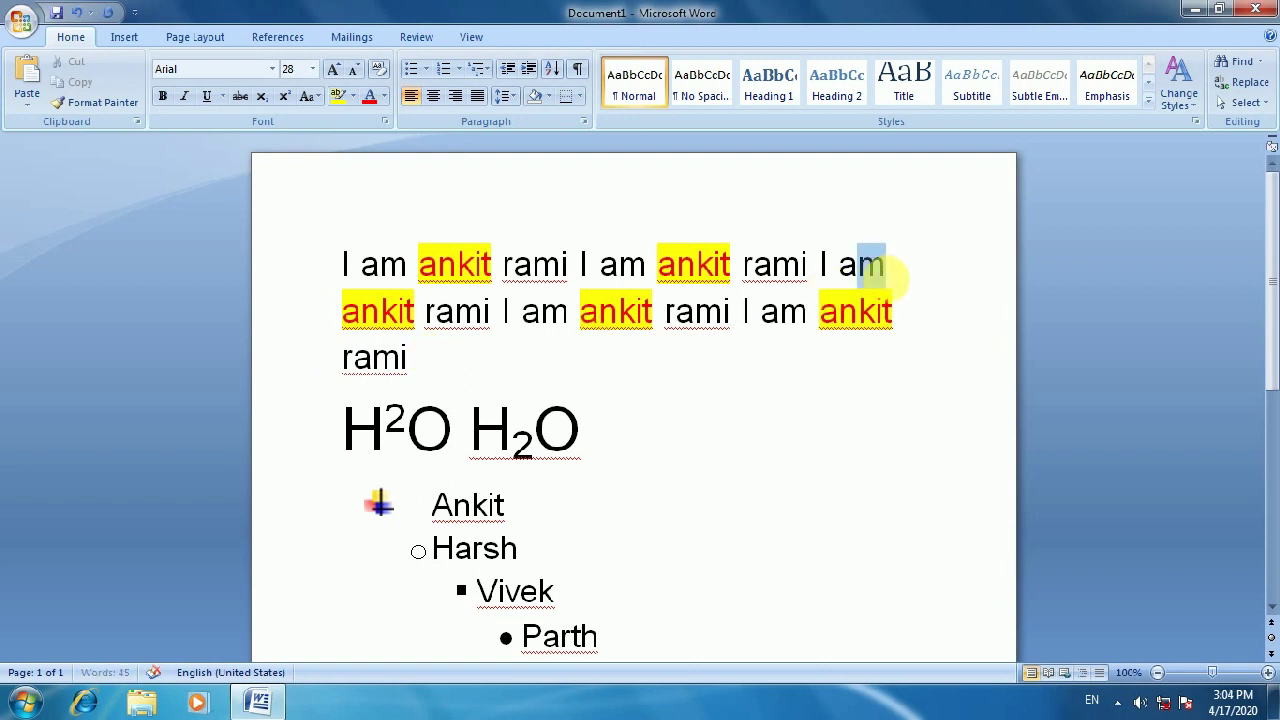
pyautogui.moveTo(424, 368); pyautogui.dragTo(306, 269)
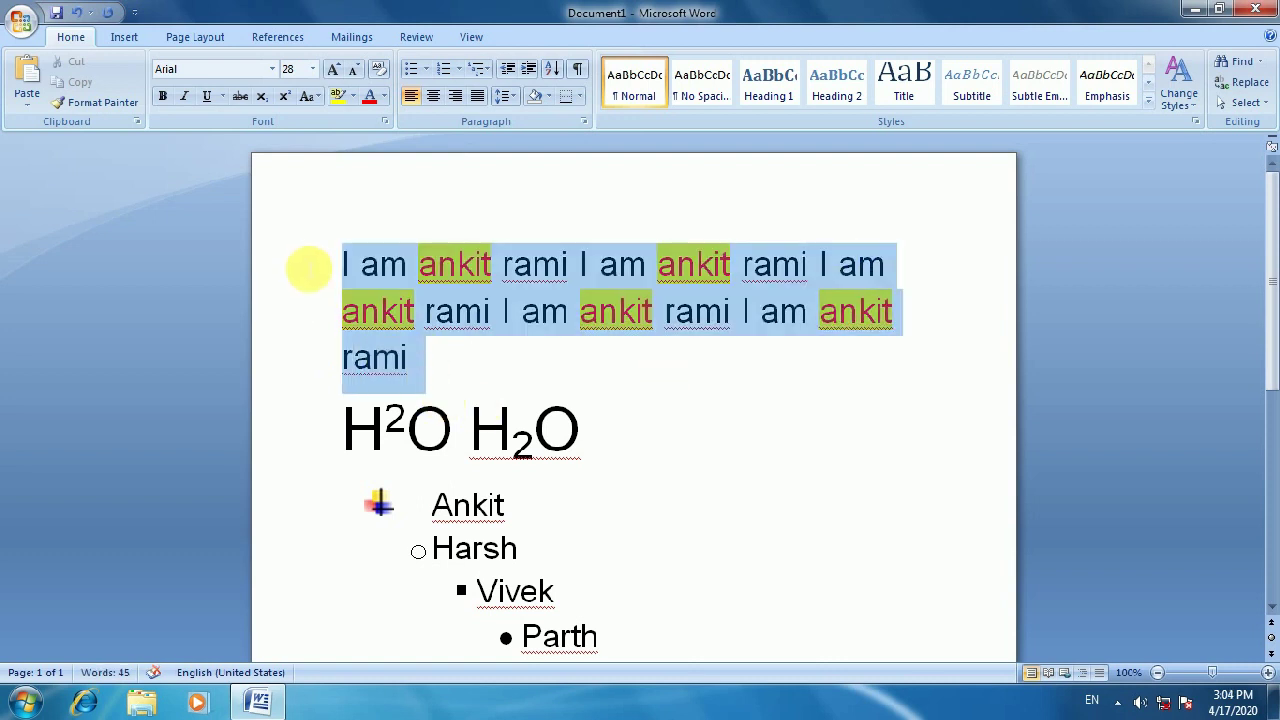
pyautogui.click(477, 96)
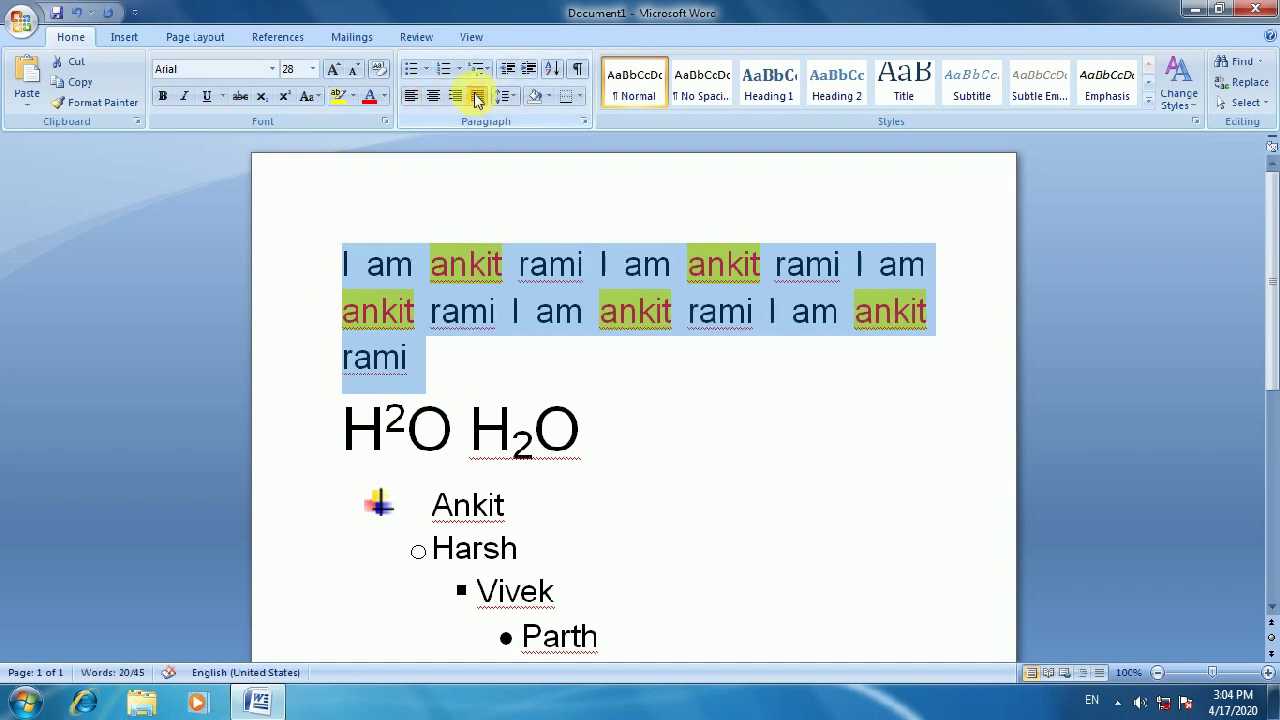
pyautogui.click(477, 96)
pyautogui.click(477, 96)
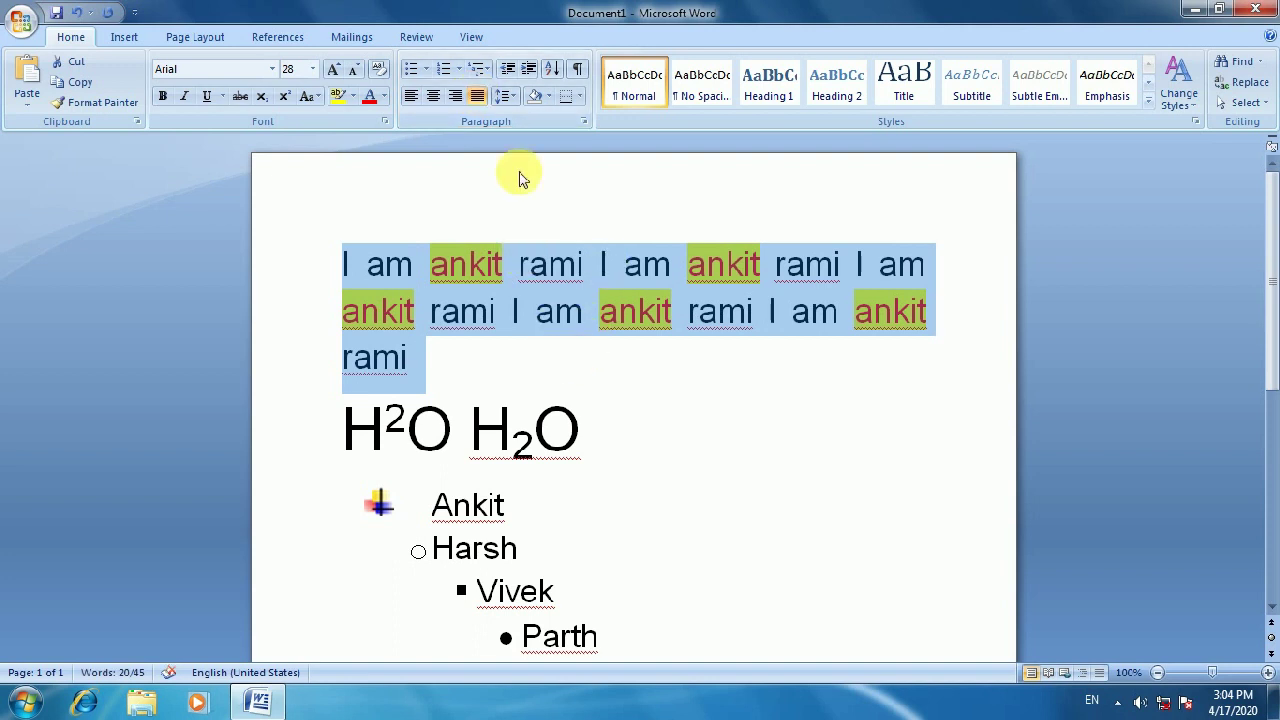
# Set the justified paragraph's line spacing to 1.0, try 2.5, and return it to 1.0
pyautogui.click(515, 96)
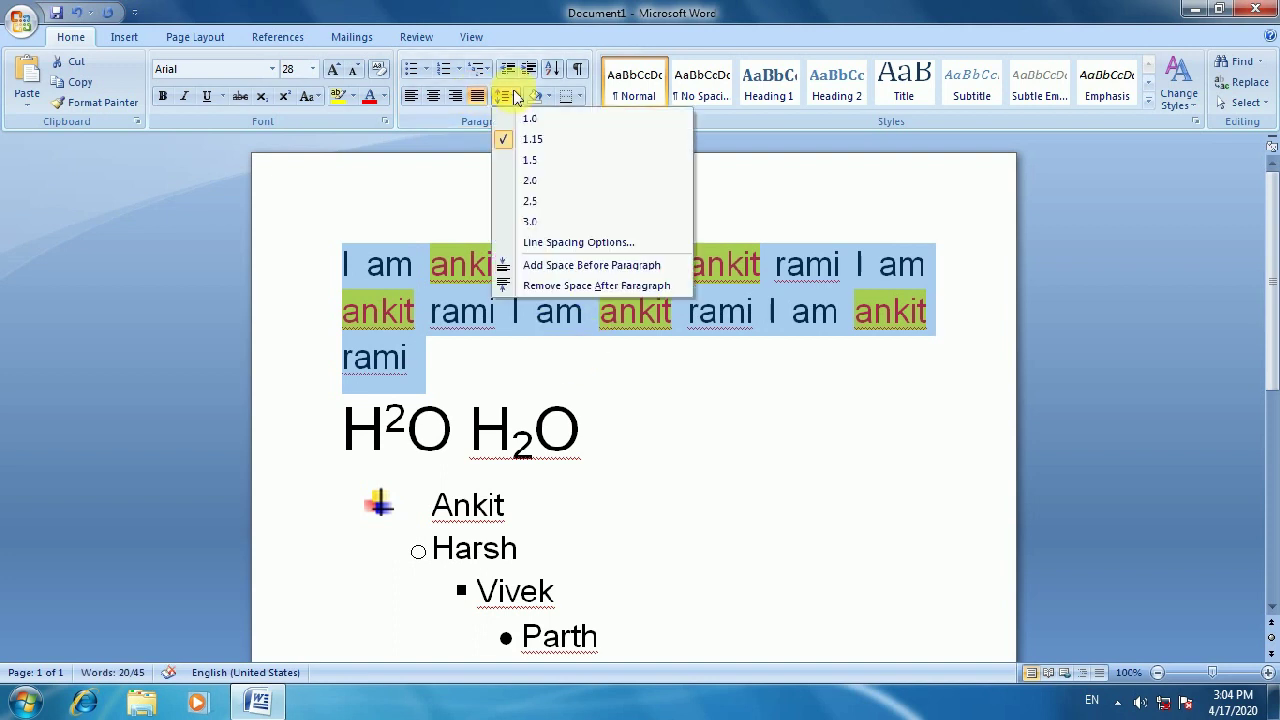
pyautogui.click(513, 121)
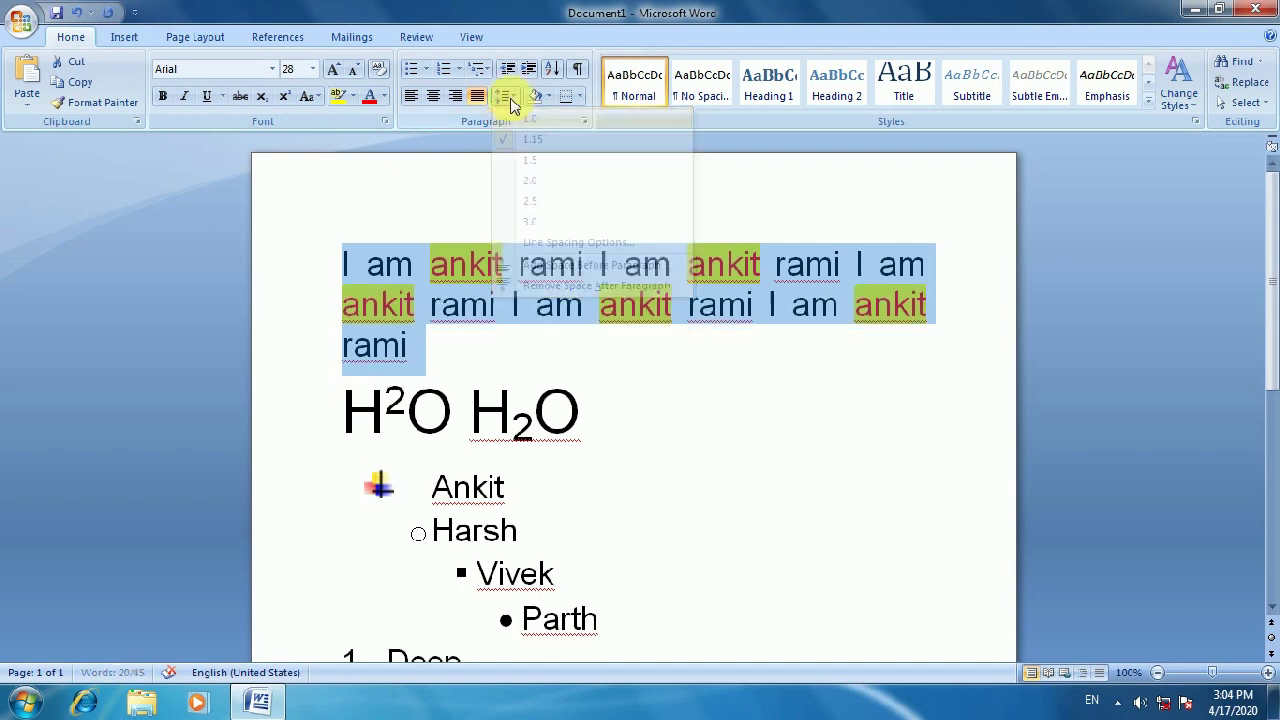
pyautogui.click(509, 96)
pyautogui.click(530, 213)
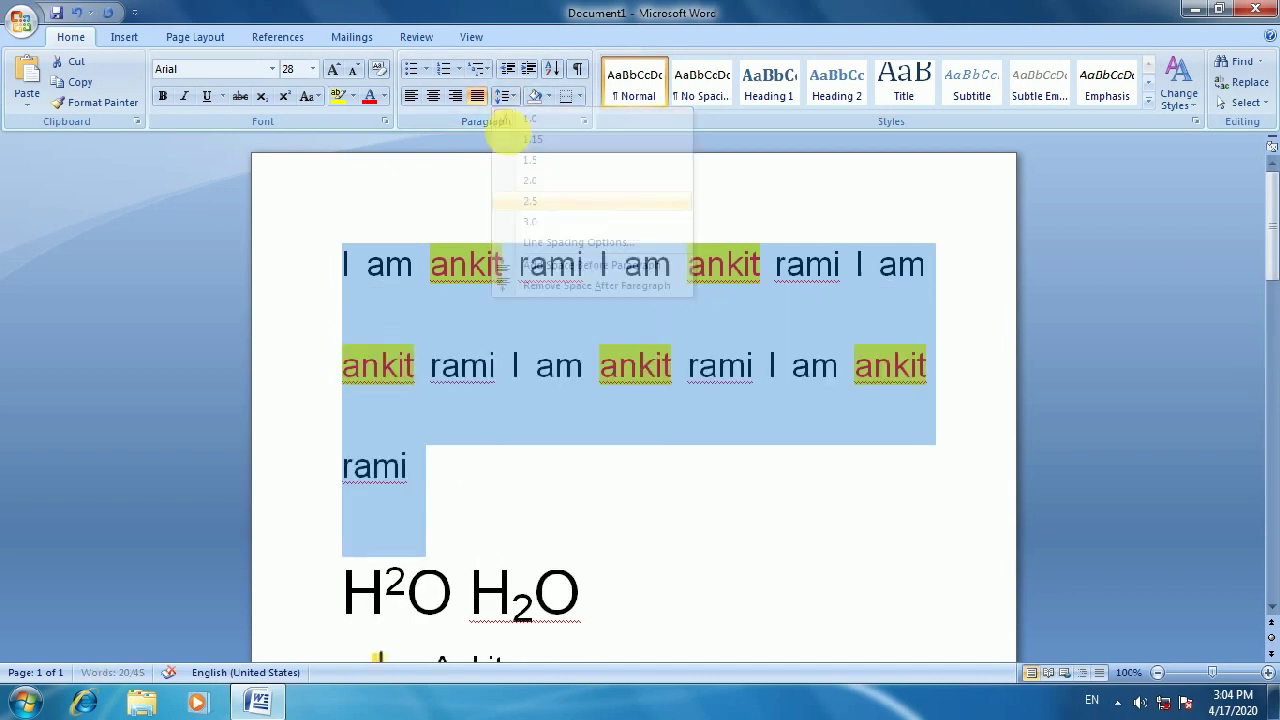
pyautogui.click(505, 96)
pyautogui.click(513, 121)
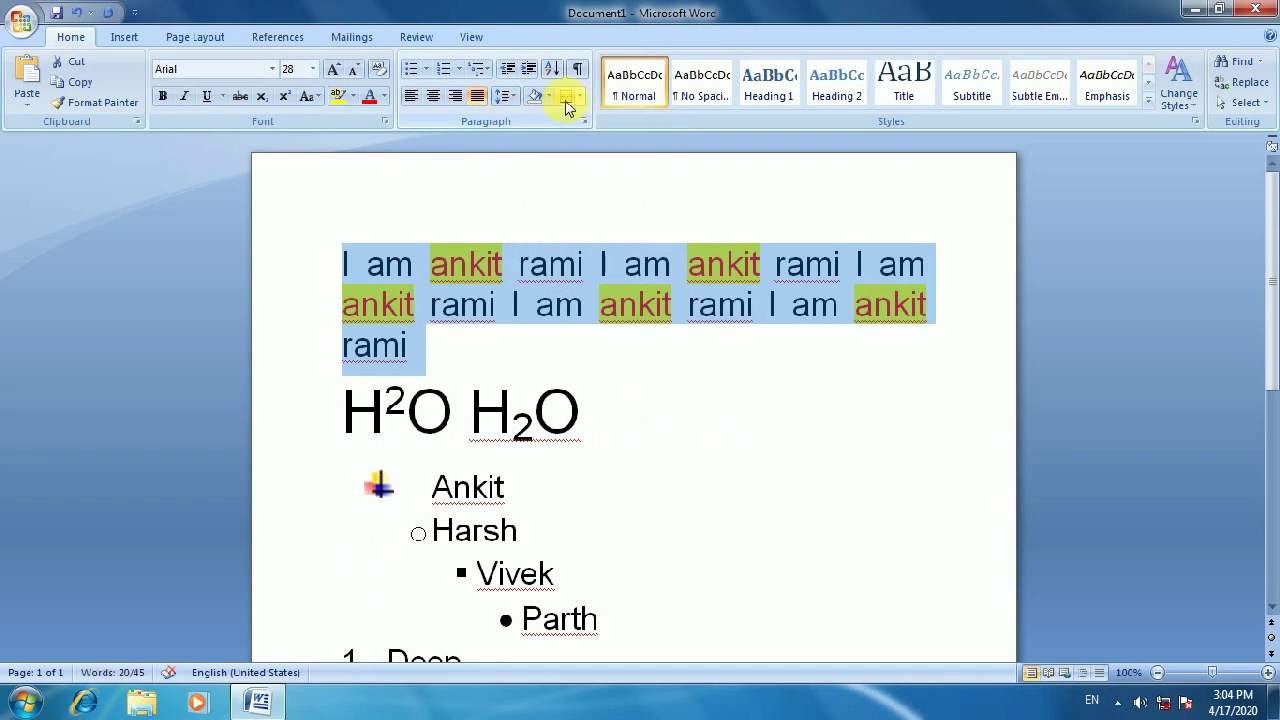
# In the paragraph settings, turn on the option not to add space between paragraphs of the same style
pyautogui.click(514, 101)
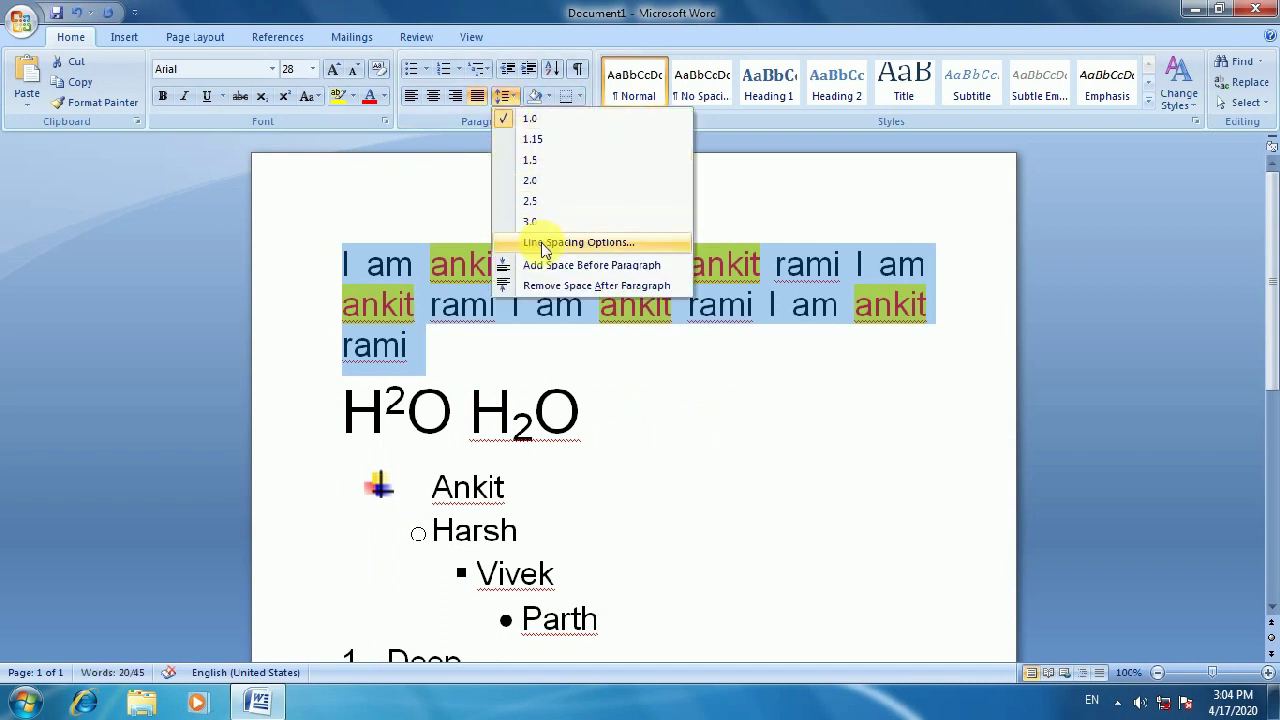
pyautogui.click(578, 242)
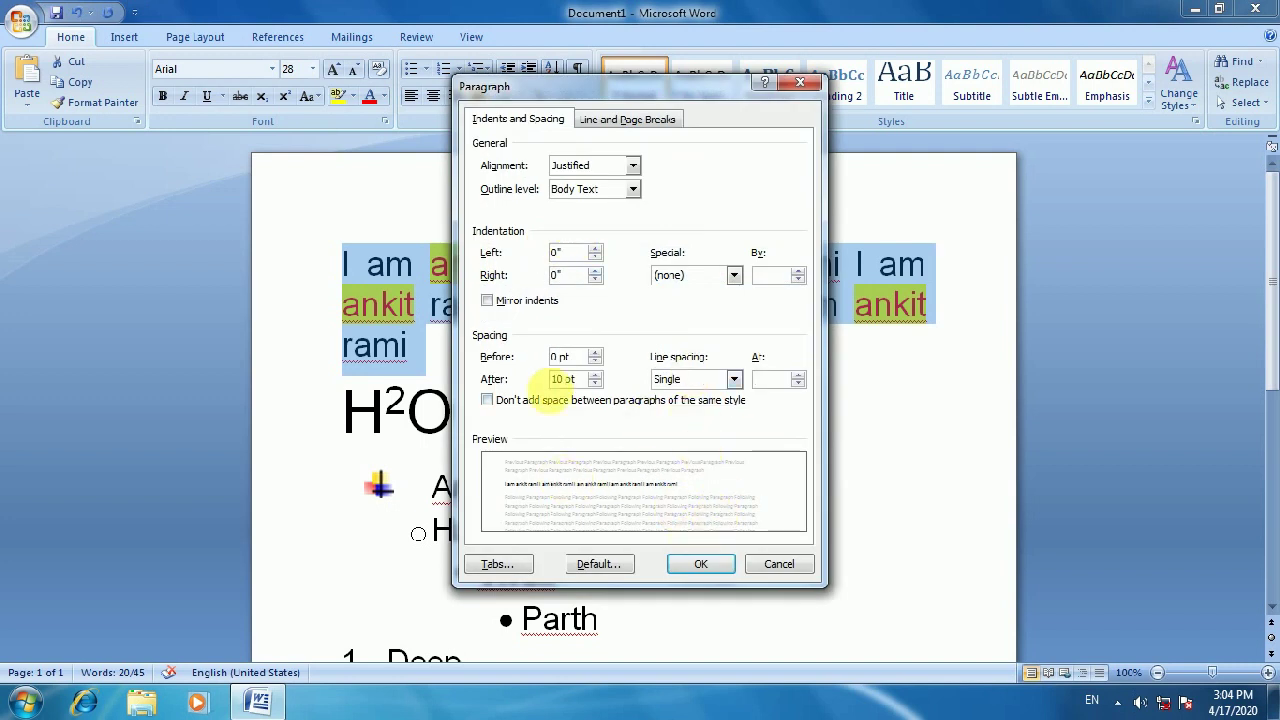
pyautogui.click(553, 404)
pyautogui.click(688, 566)
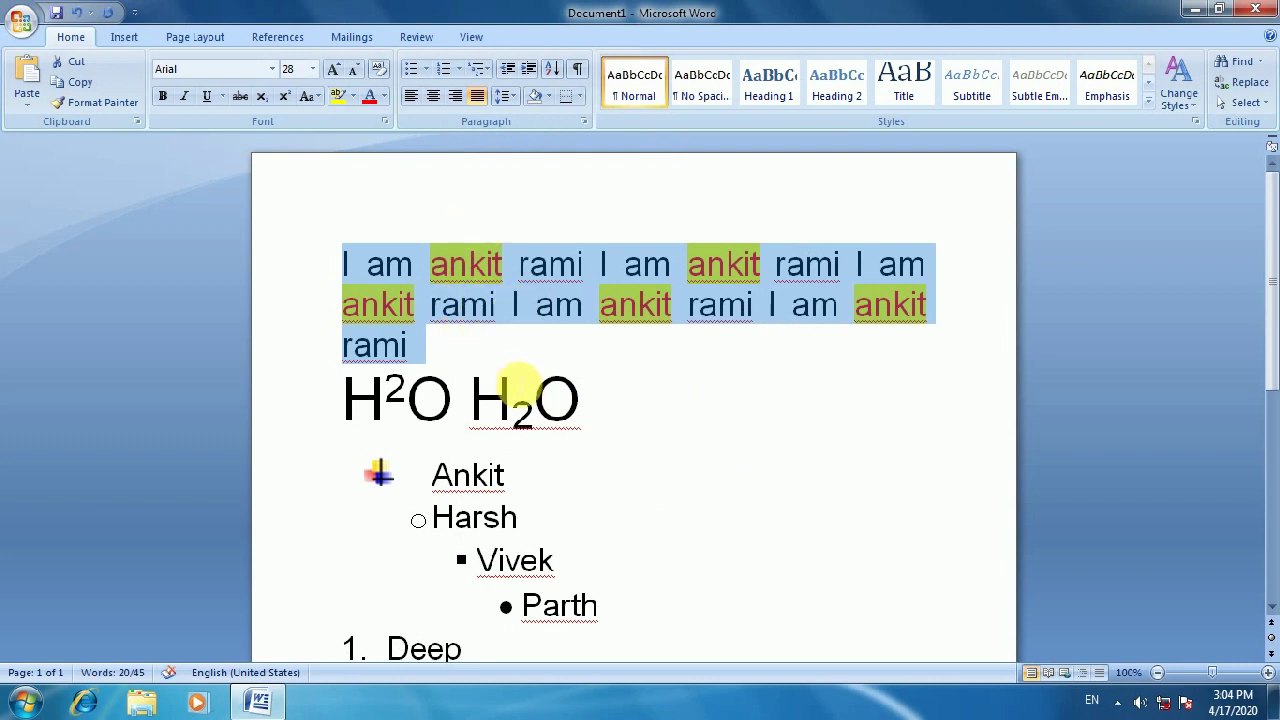
# Apply the standard light green shading to the justified paragraph and deselect it
pyautogui.scroll(-1, 500, 405)
pyautogui.scroll(-8, 493, 413)
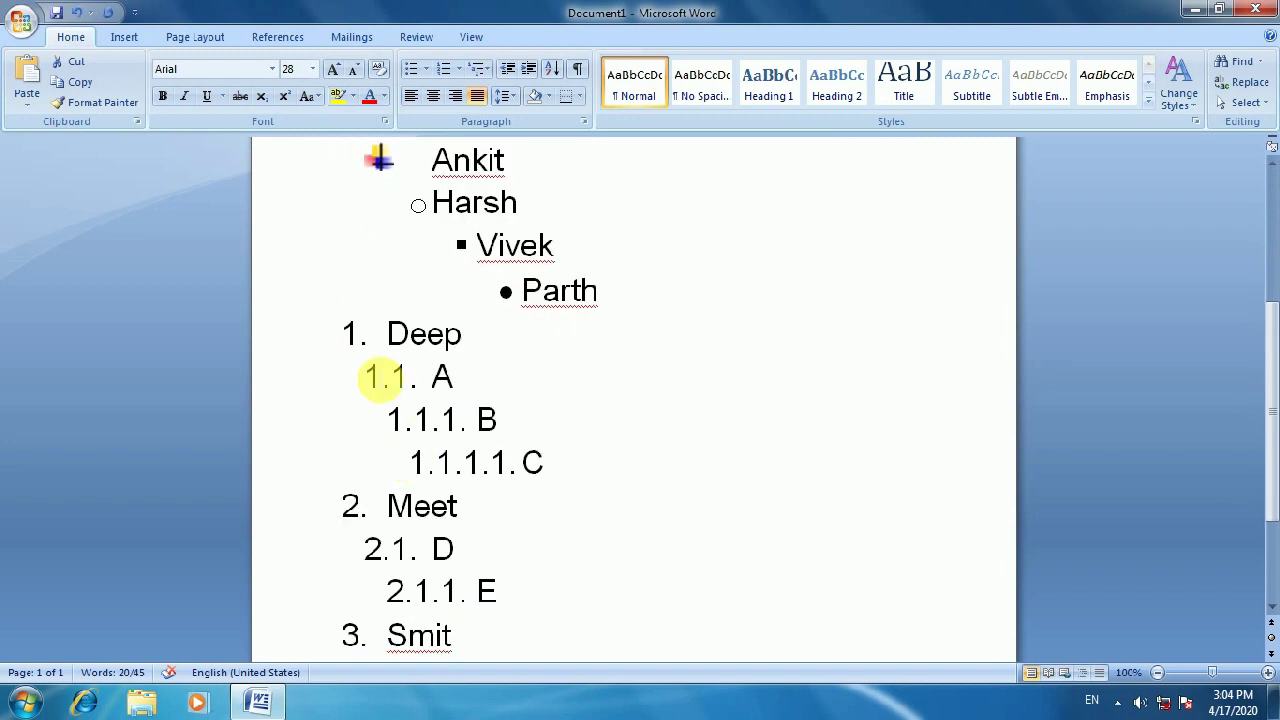
pyautogui.scroll(4, 388, 400)
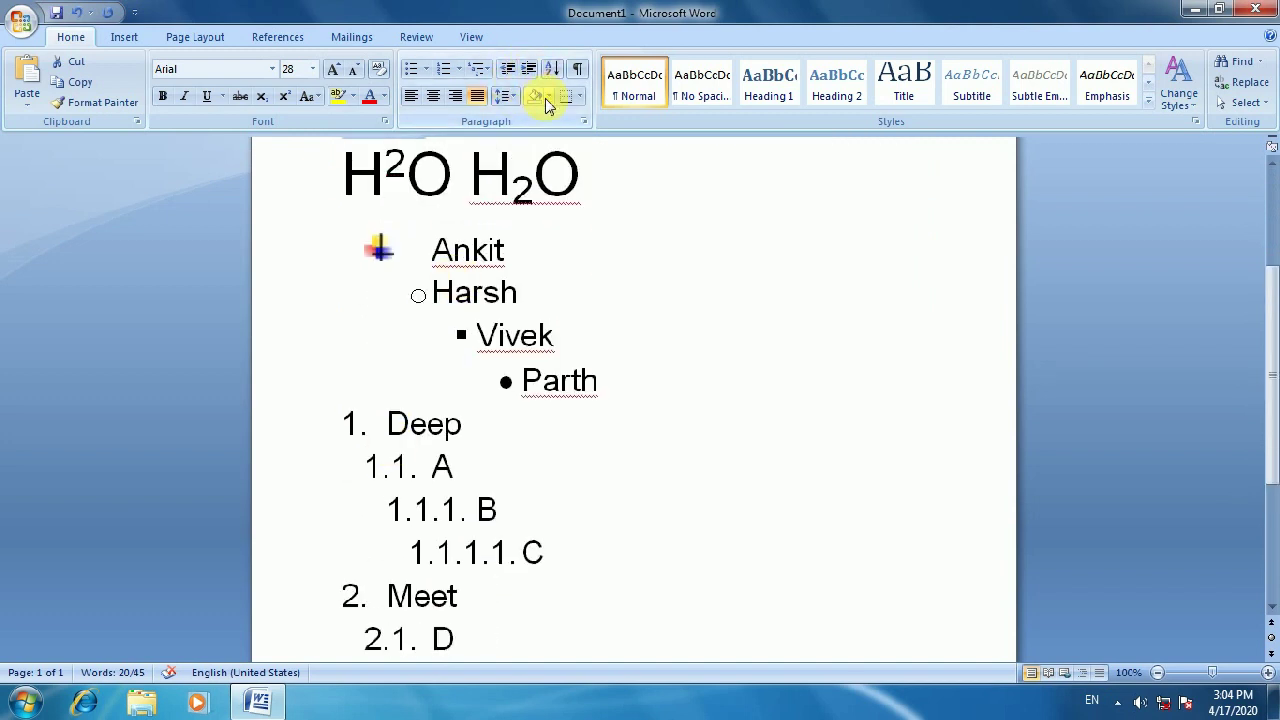
pyautogui.scroll(5, 480, 230)
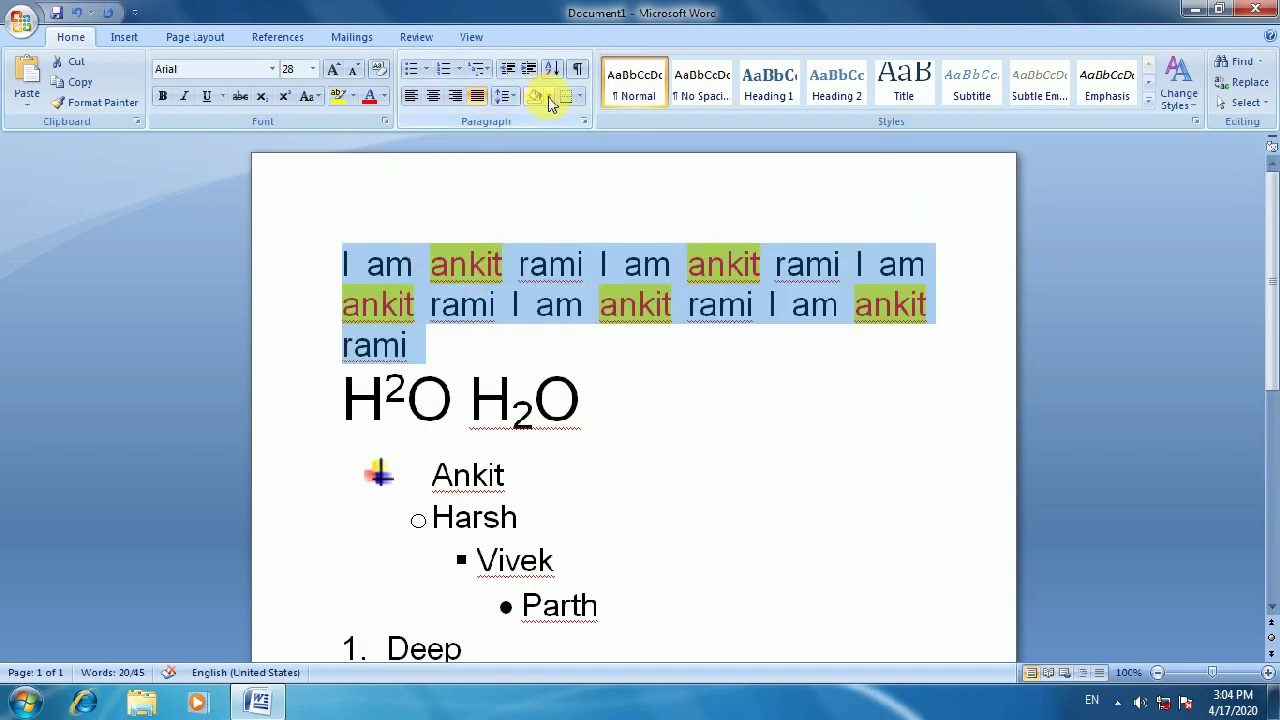
pyautogui.click(549, 98)
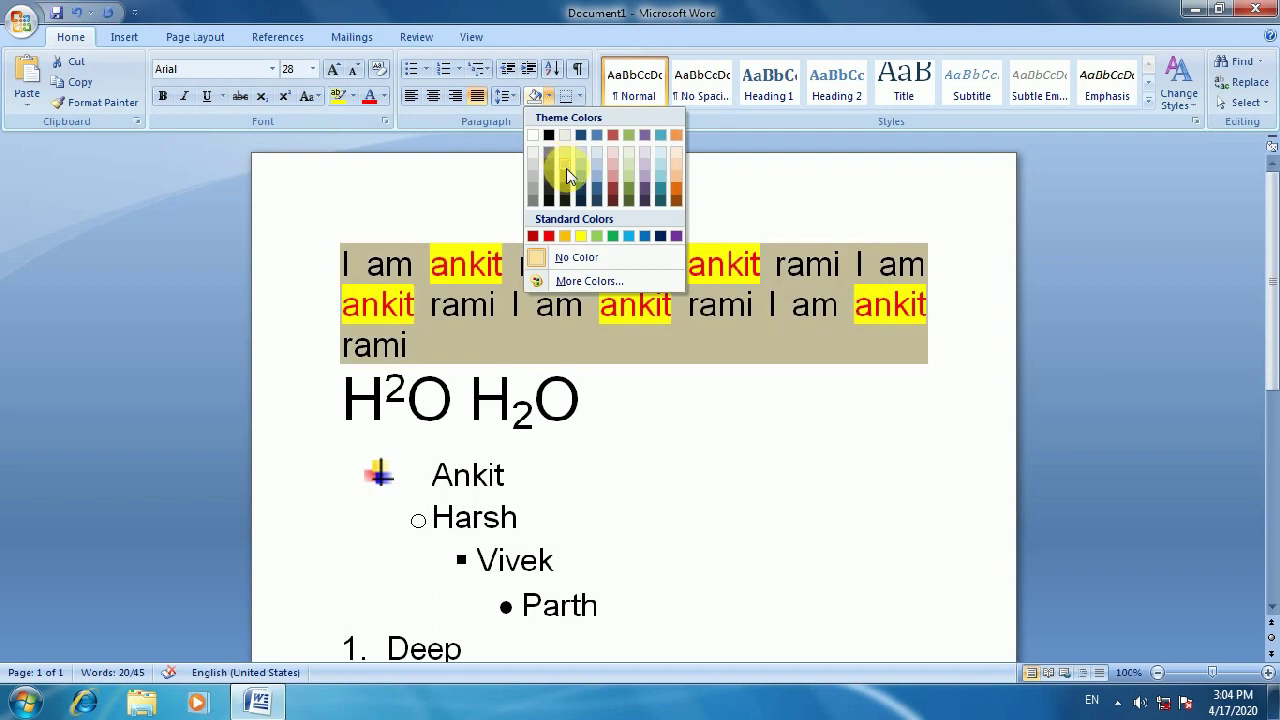
pyautogui.click(598, 240)
pyautogui.click(588, 300)
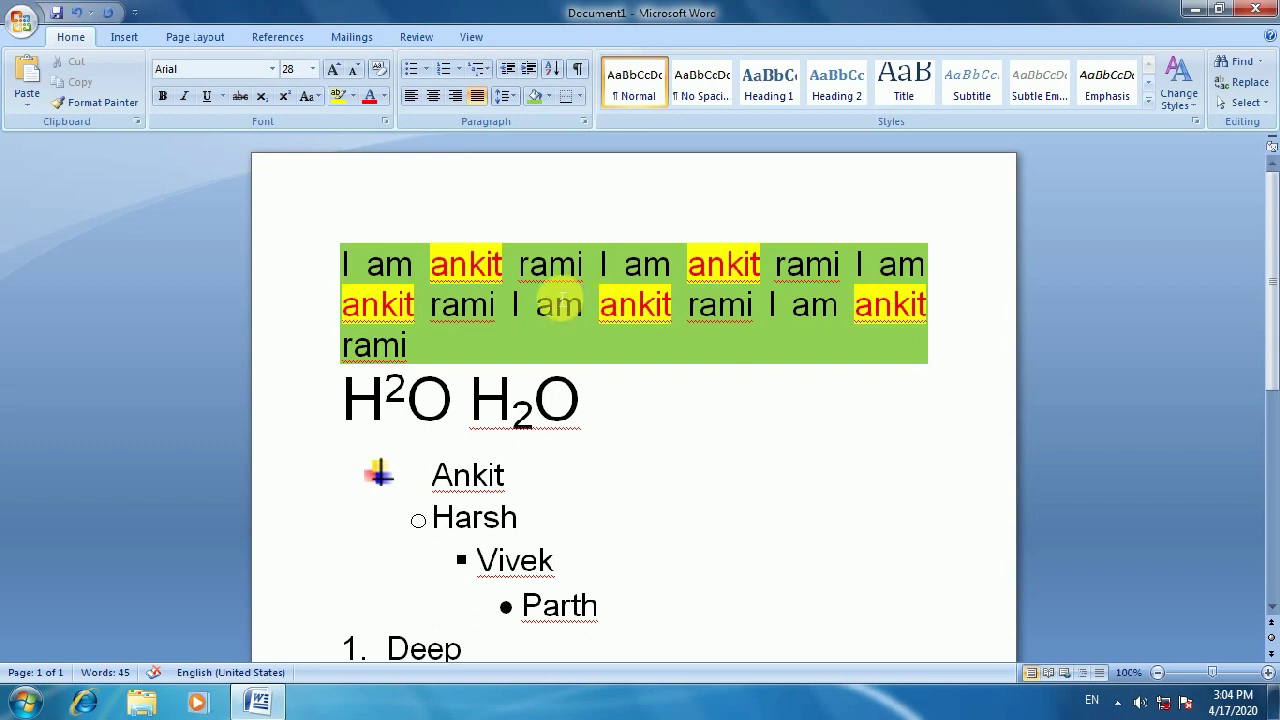
# Show the paragraph and formatting marks, check them down through the numbered list, and hide them again
pyautogui.scroll(-1, 515, 292)
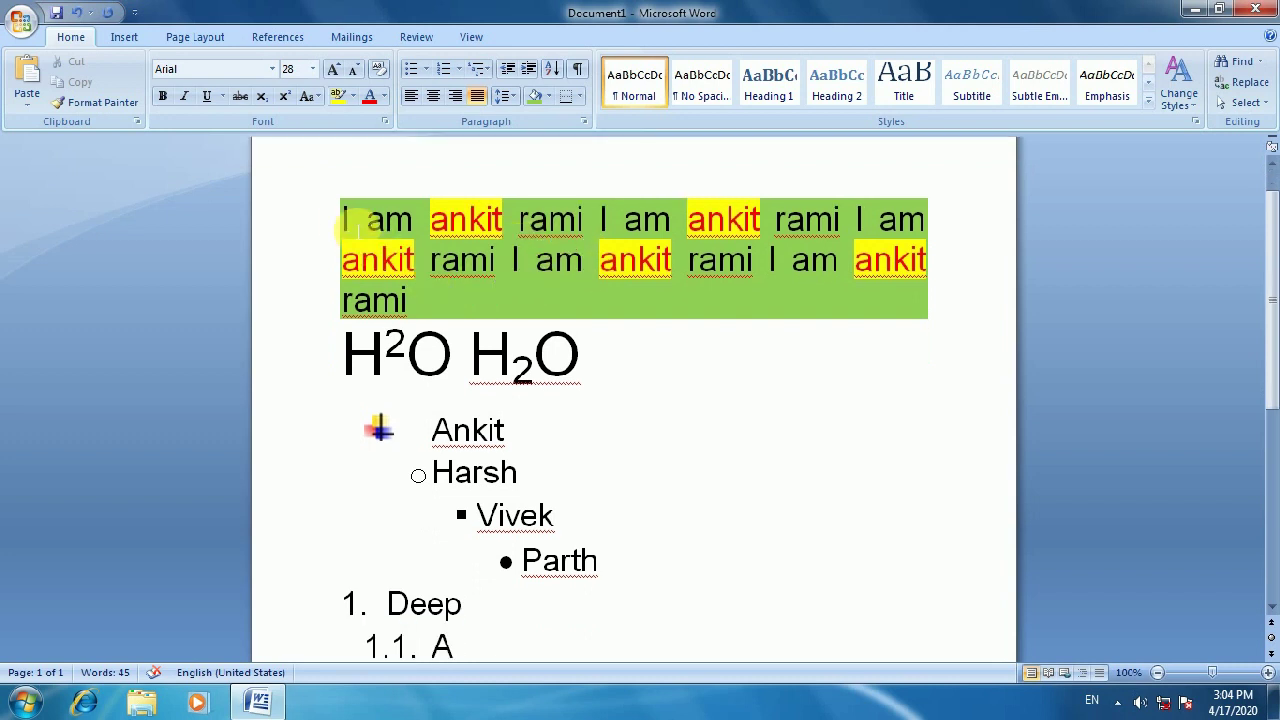
pyautogui.moveTo(345, 218); pyautogui.dragTo(420, 300)
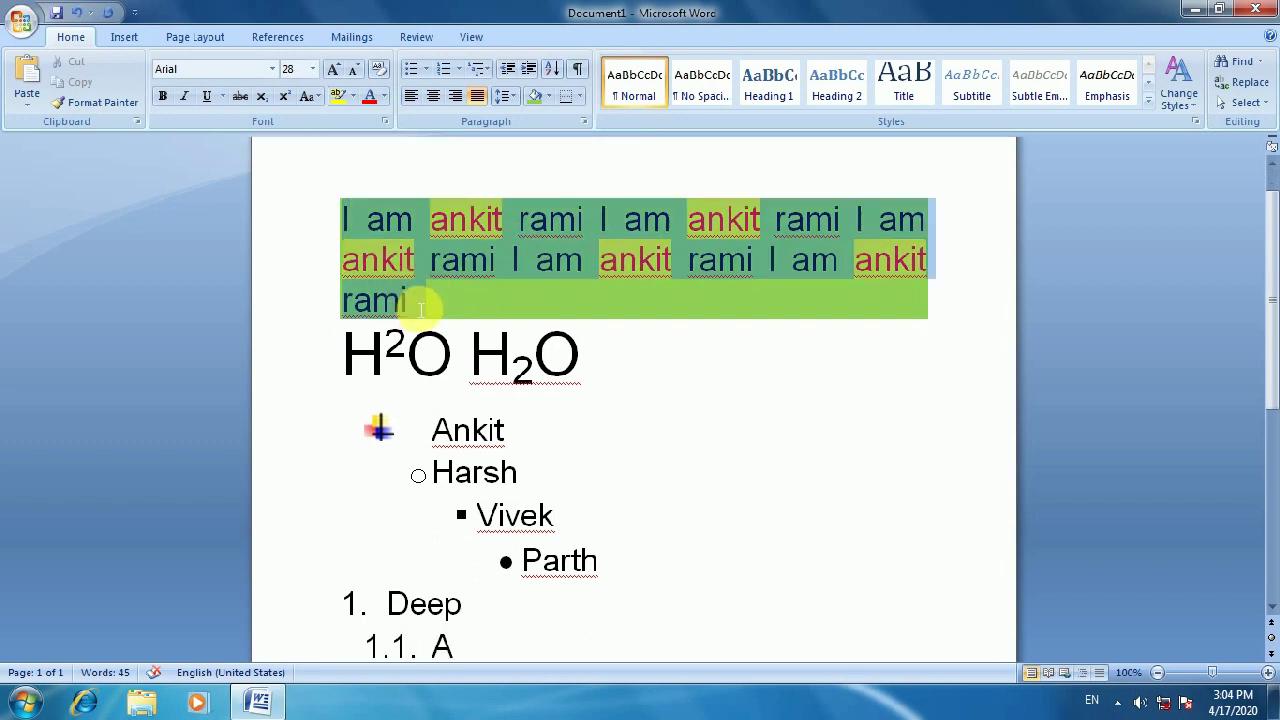
pyautogui.click(579, 69)
pyautogui.scroll(-8, 651, 414)
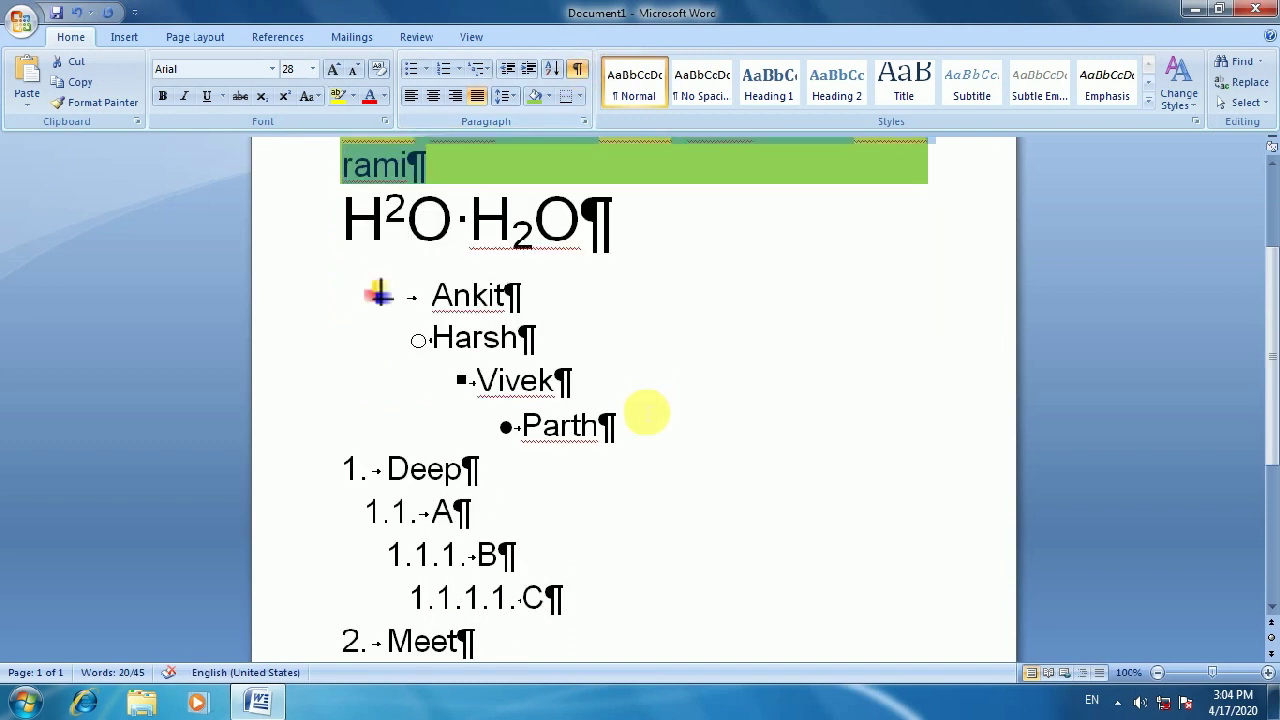
pyautogui.rightClick(570, 422)
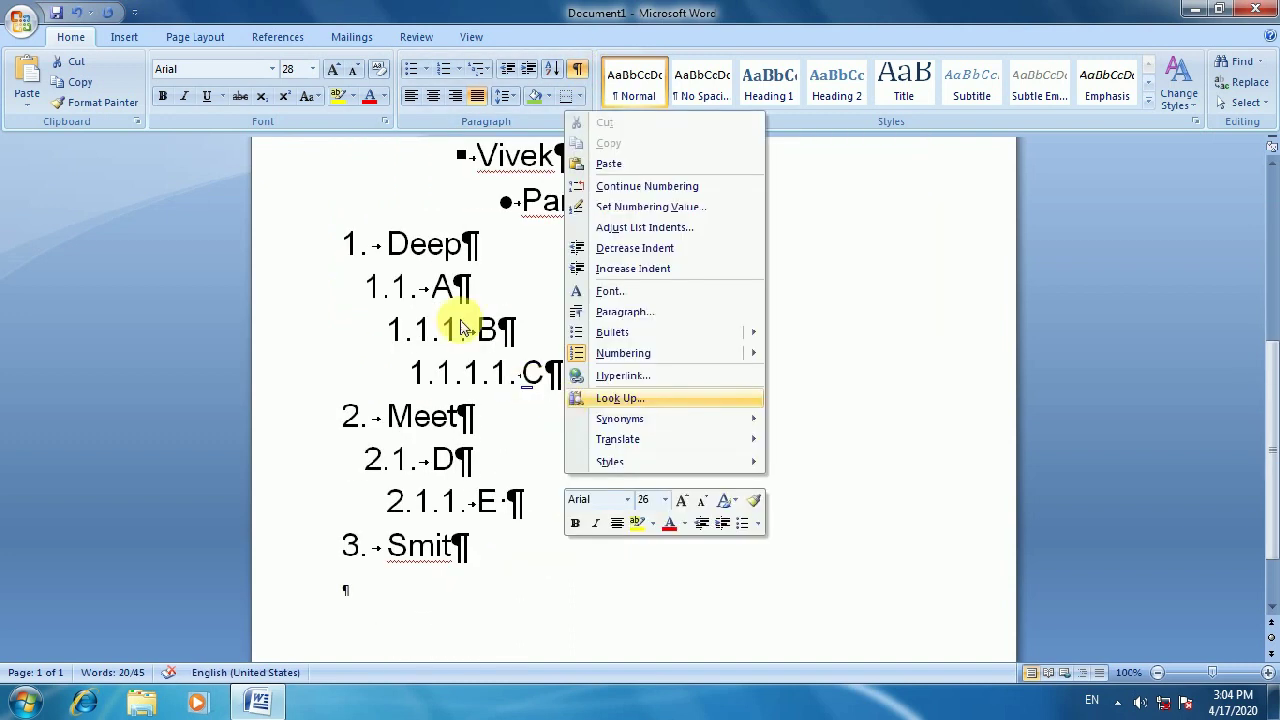
pyautogui.click(577, 70)
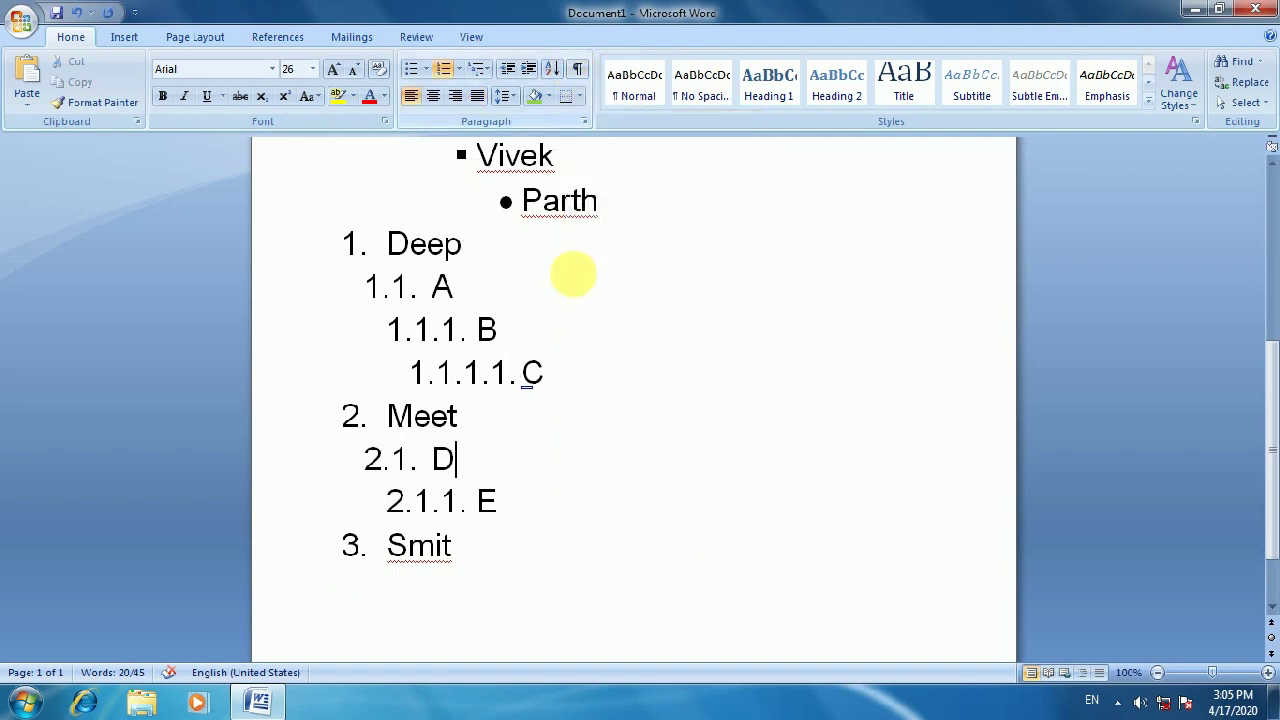
# Add a period to the end of the green-shaded paragraph, try a new line after it and remove that line
pyautogui.scroll(5, 560, 280)
pyautogui.scroll(2, 552, 294)
pyautogui.click(422, 253)
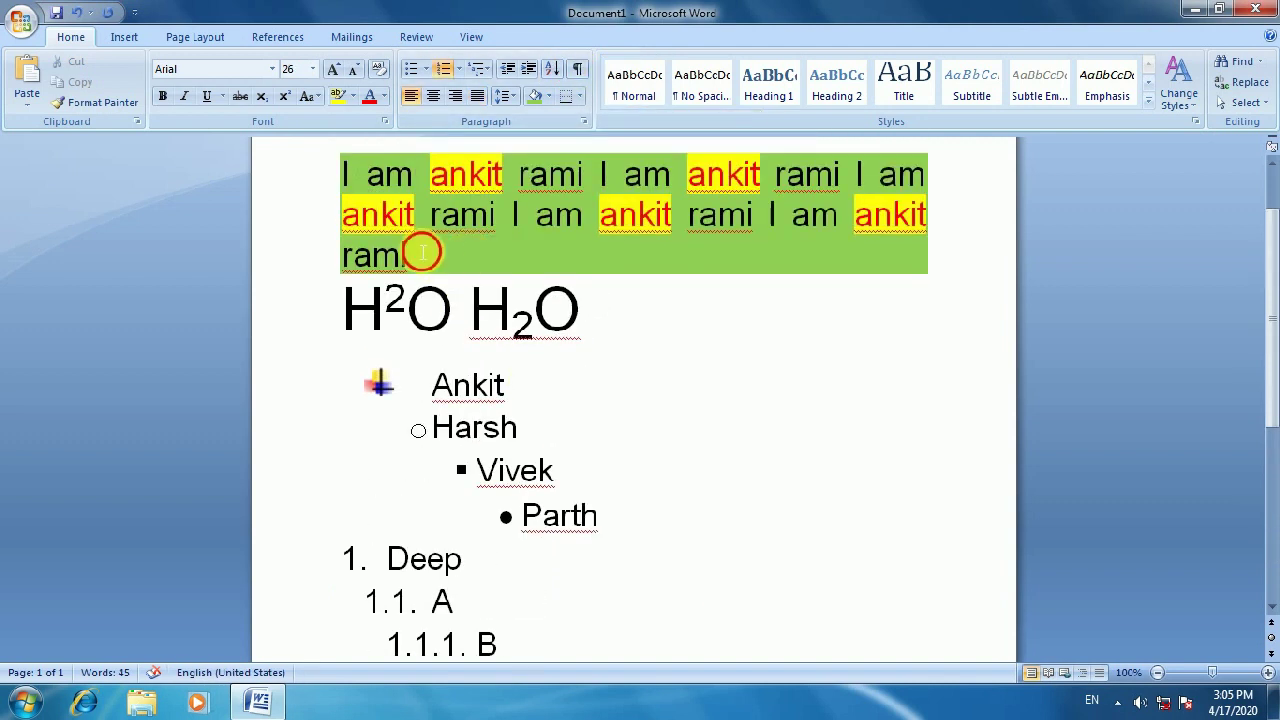
pyautogui.write('.')
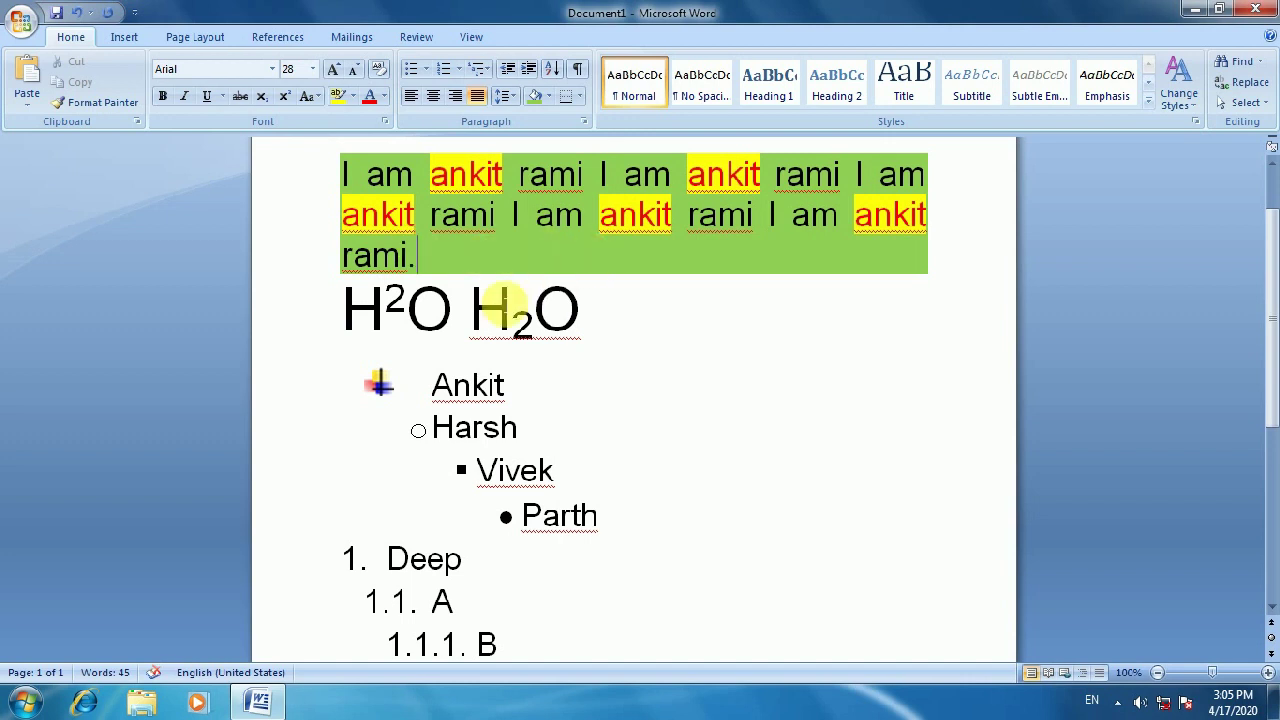
pyautogui.press('Return')
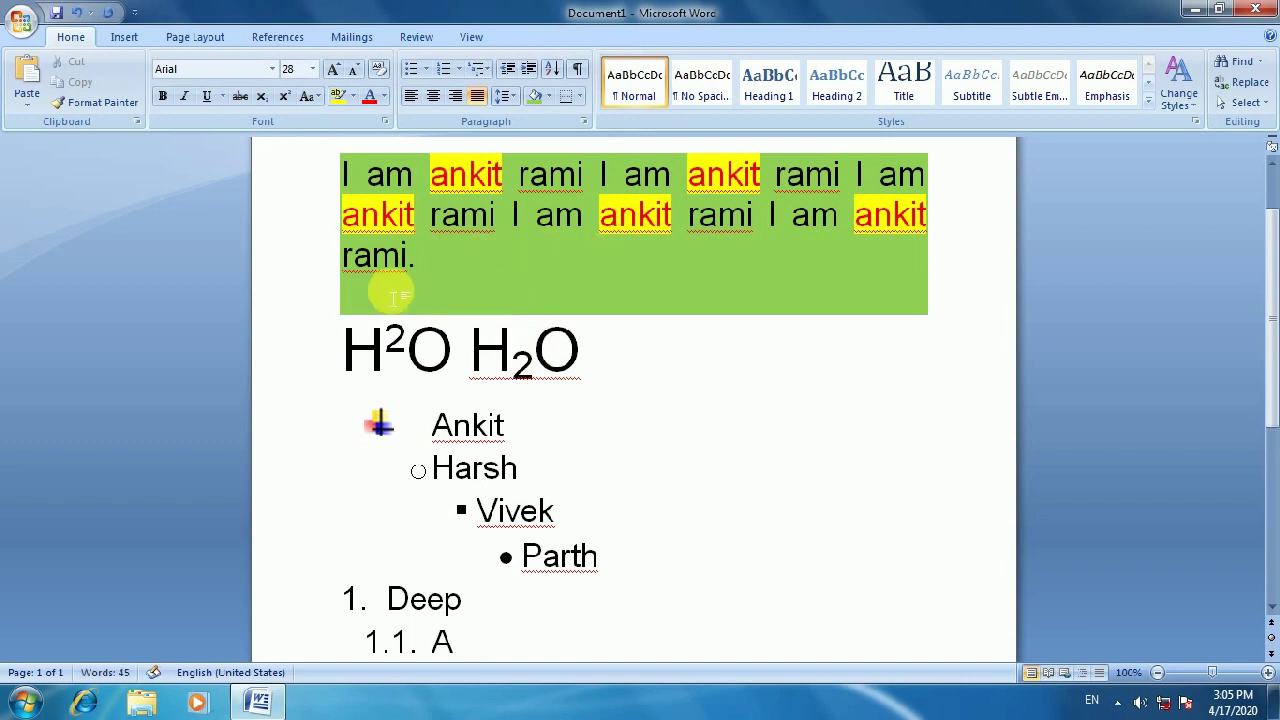
pyautogui.press('BackSpace')
# Delete the sub-items D and E and the sub-items A, B and C from the multilevel numbered list
pyautogui.scroll(-8, 480, 420)
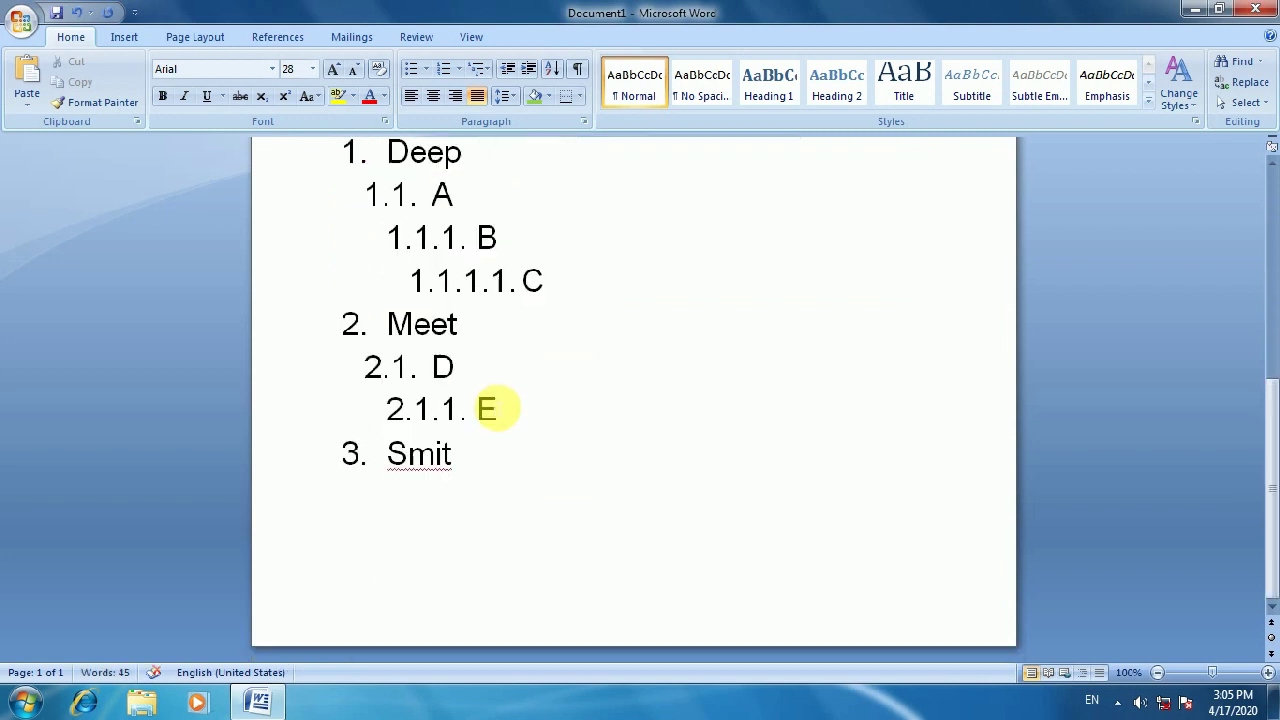
pyautogui.moveTo(523, 409); pyautogui.dragTo(362, 366)
pyautogui.press('Delete')
pyautogui.moveTo(557, 286); pyautogui.dragTo(322, 196)
pyautogui.press('Delete')
# Select the three-item numbered list and sort it by paragraphs, with type Text, in ascending order
pyautogui.moveTo(500, 254); pyautogui.dragTo(351, 140)
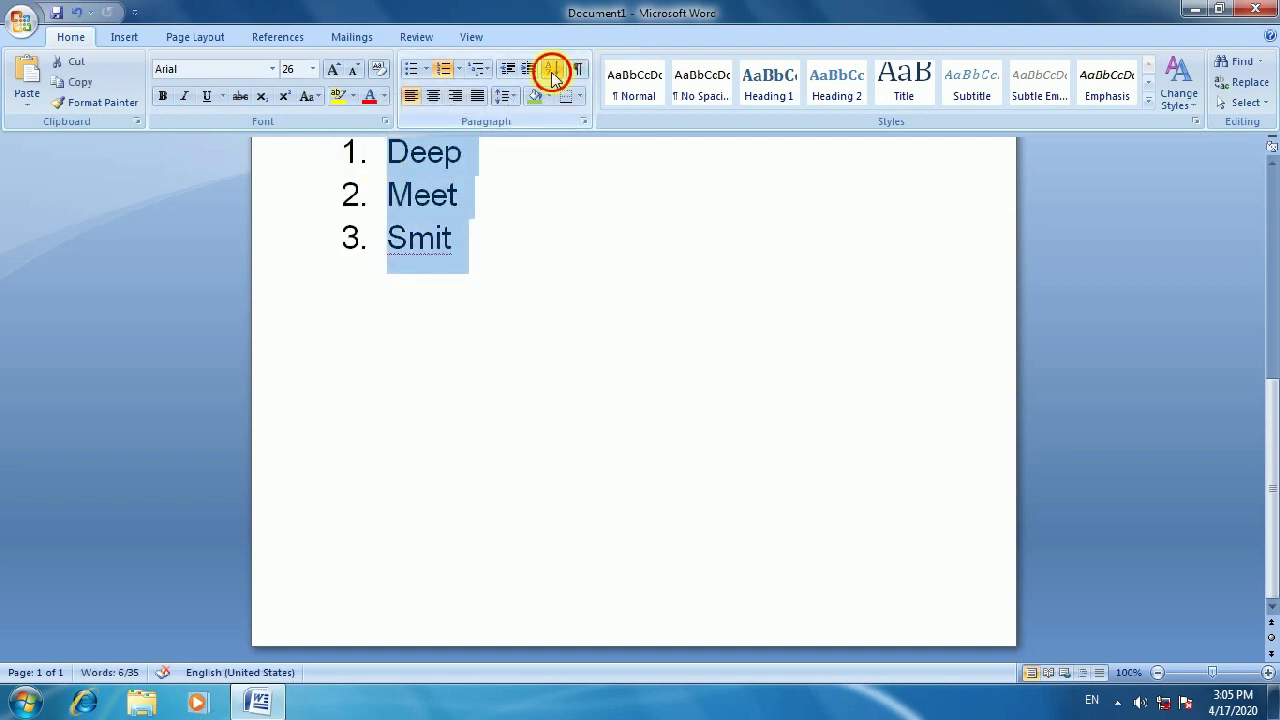
pyautogui.click(551, 70)
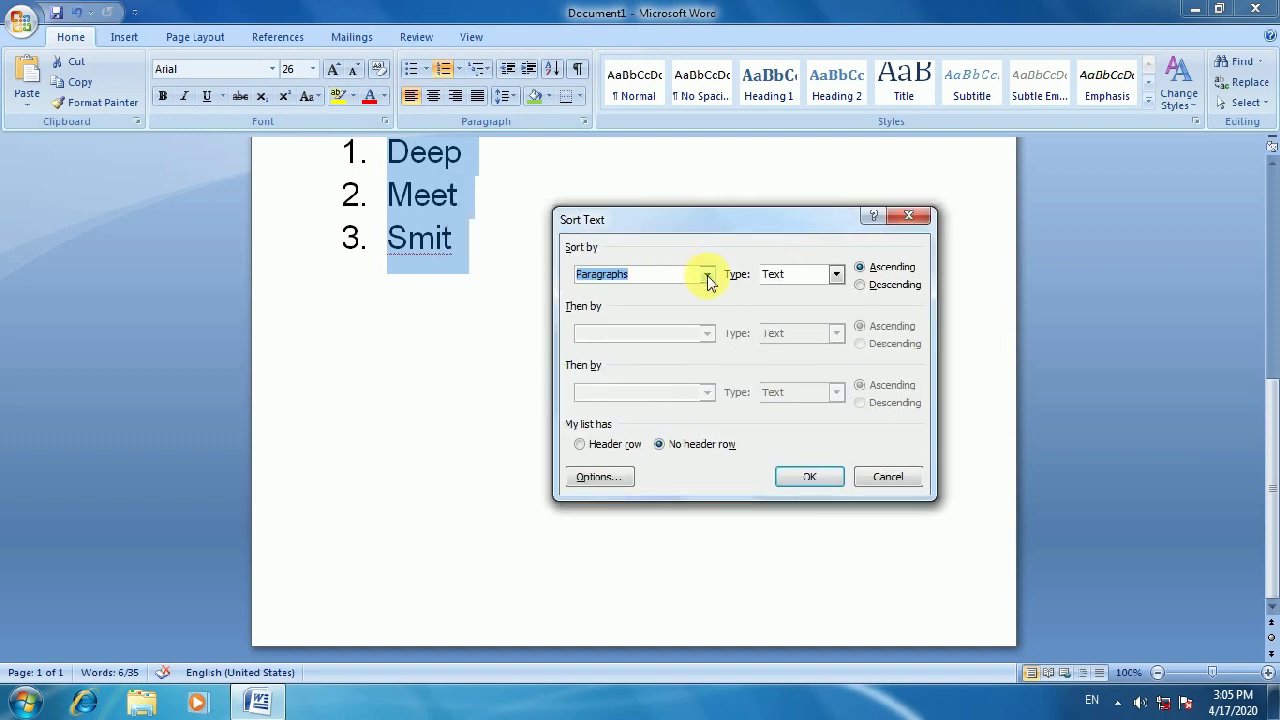
pyautogui.click(707, 275)
pyautogui.click(704, 288)
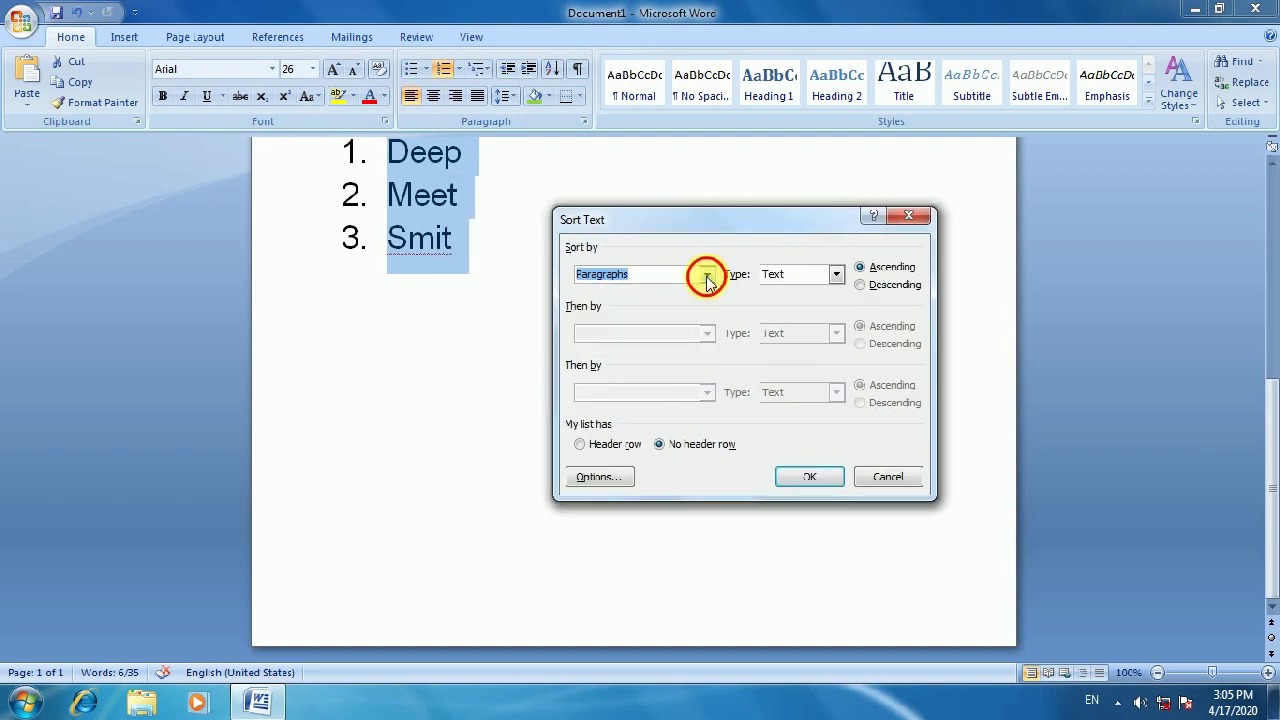
pyautogui.click(822, 274)
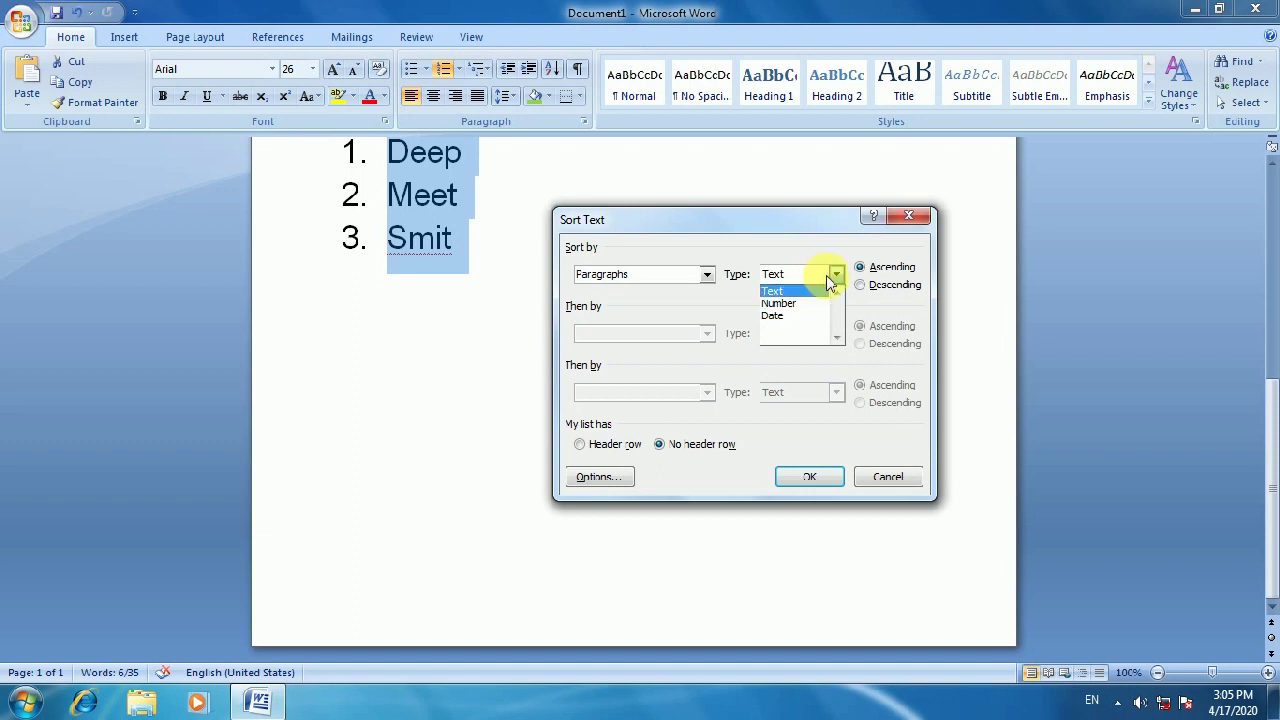
pyautogui.click(826, 275)
pyautogui.click(808, 480)
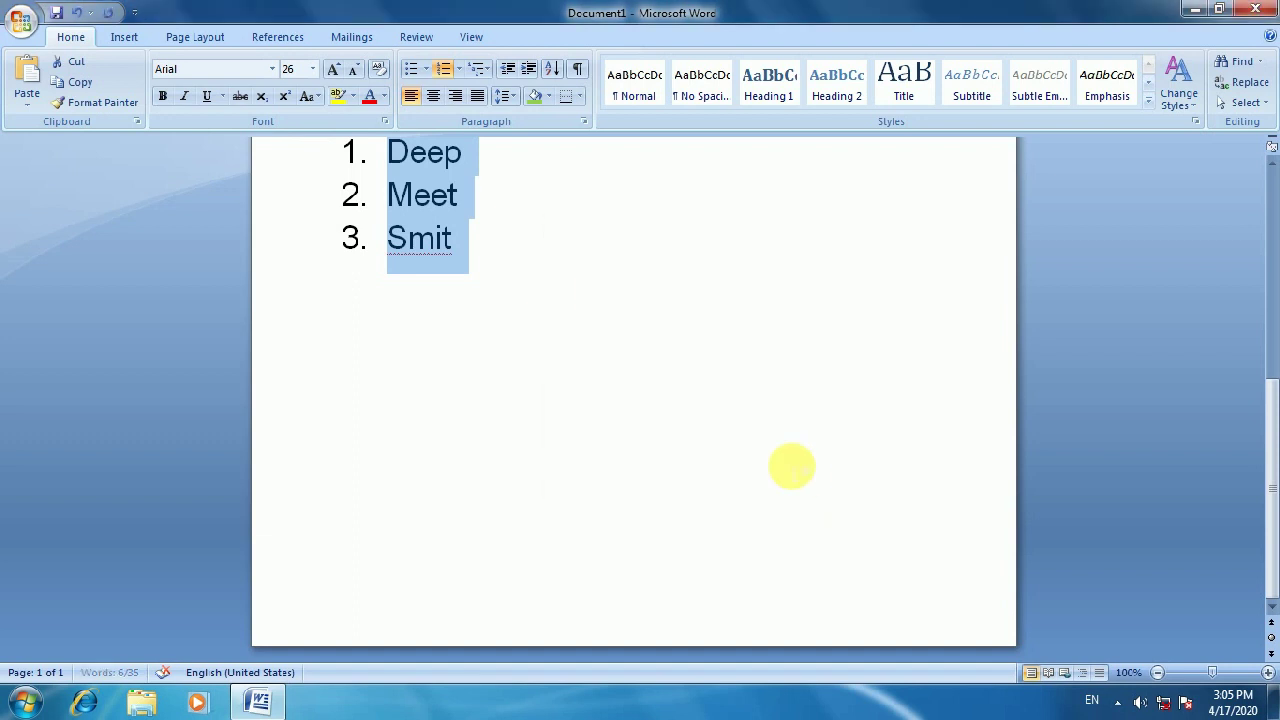
# Sort the selected numbered list by paragraphs in descending order
pyautogui.click(561, 70)
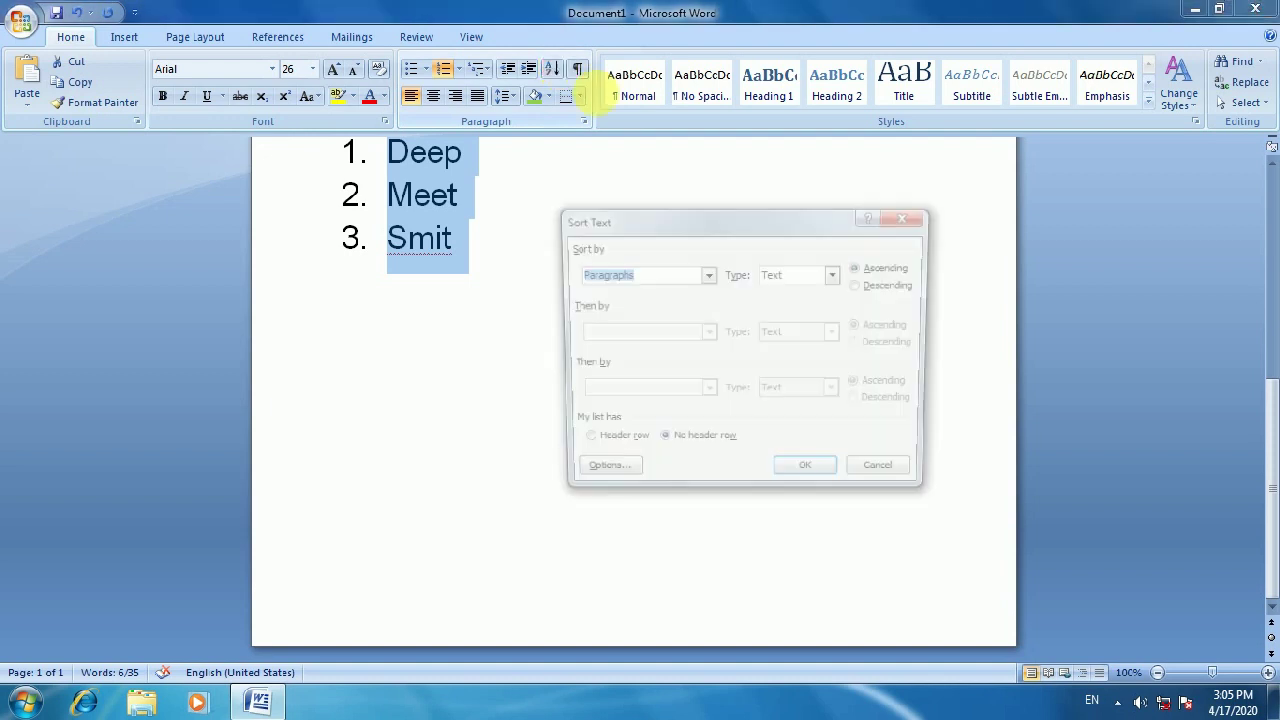
pyautogui.click(870, 288)
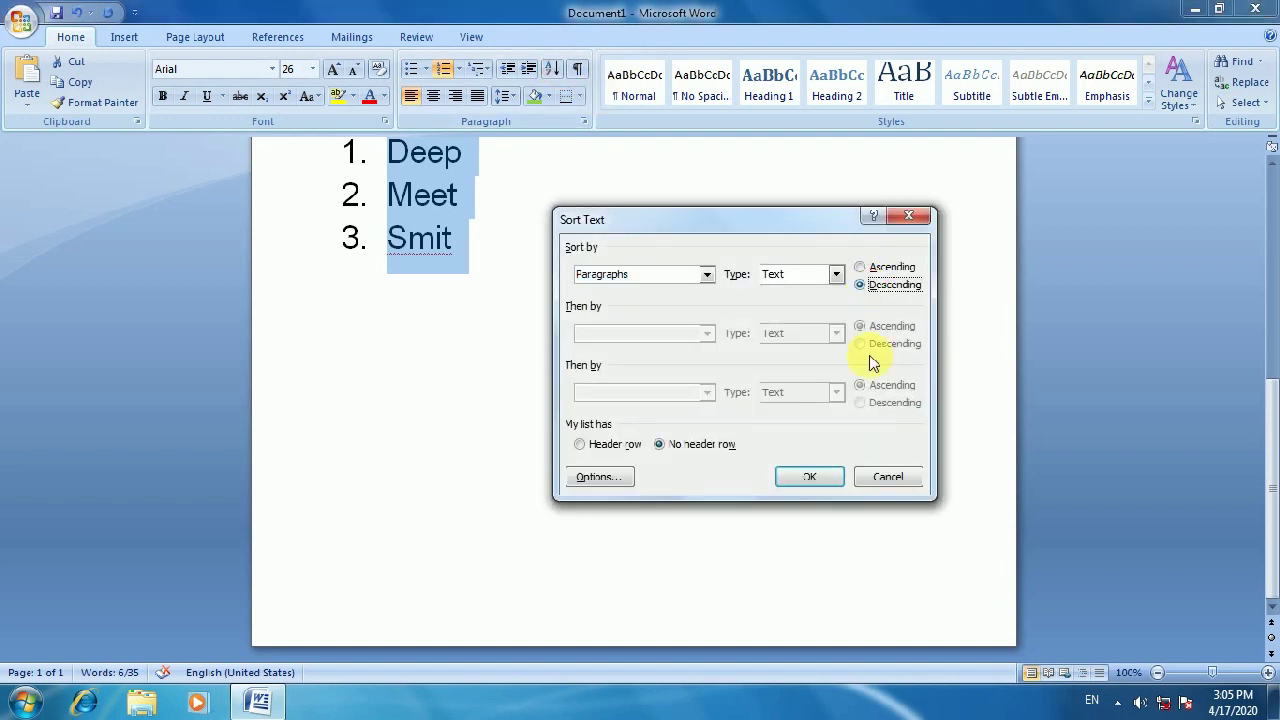
pyautogui.click(818, 478)
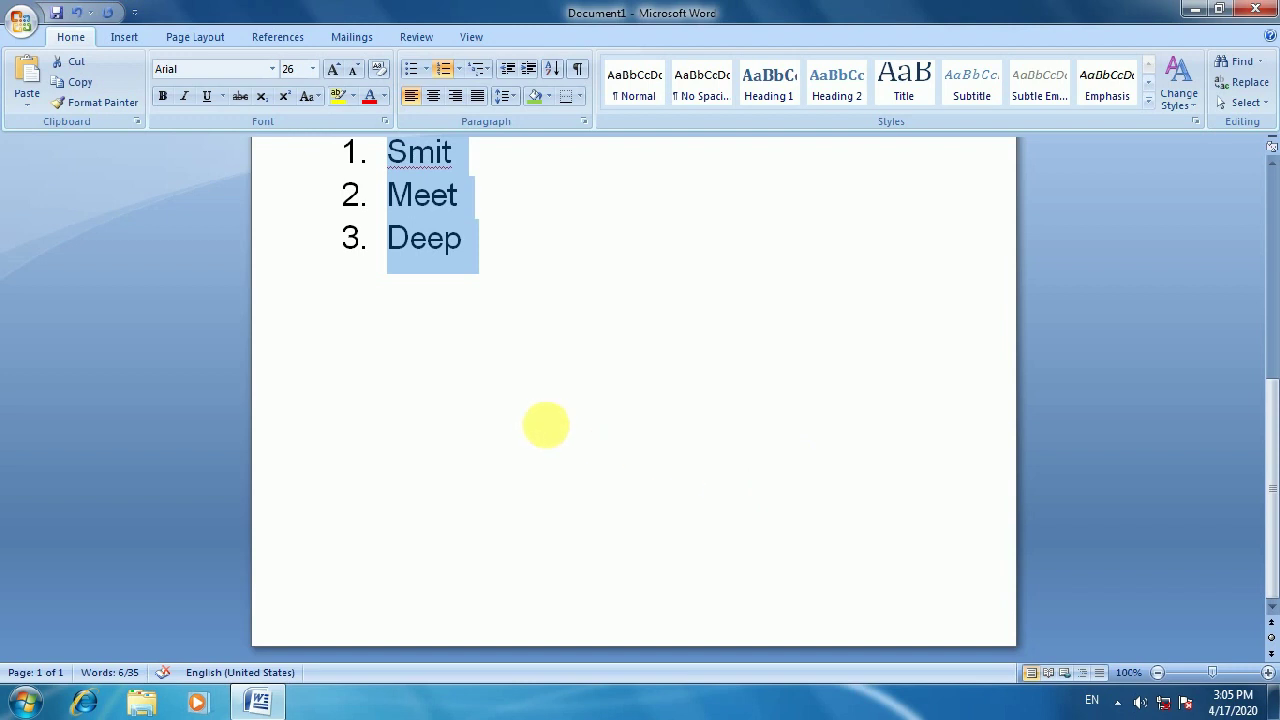
# Apply all borders to the selected numbered list
pyautogui.click(580, 96)
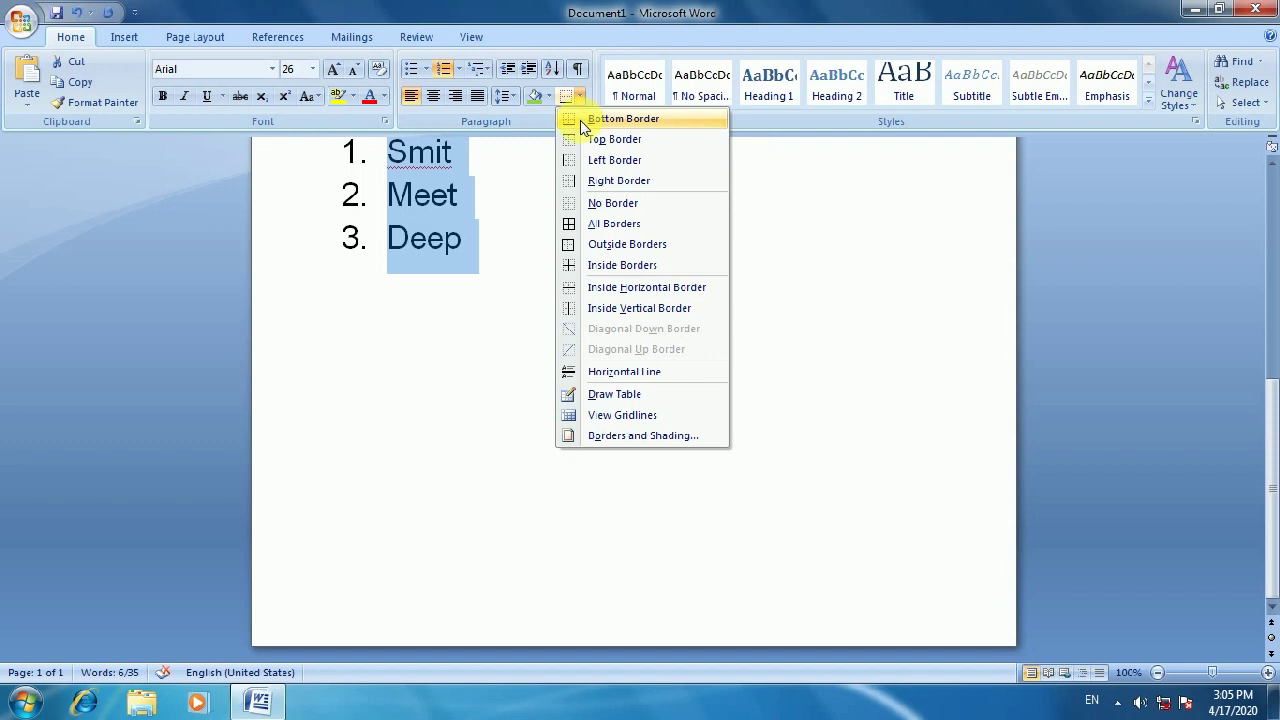
pyautogui.click(594, 223)
pyautogui.scroll(1, 529, 343)
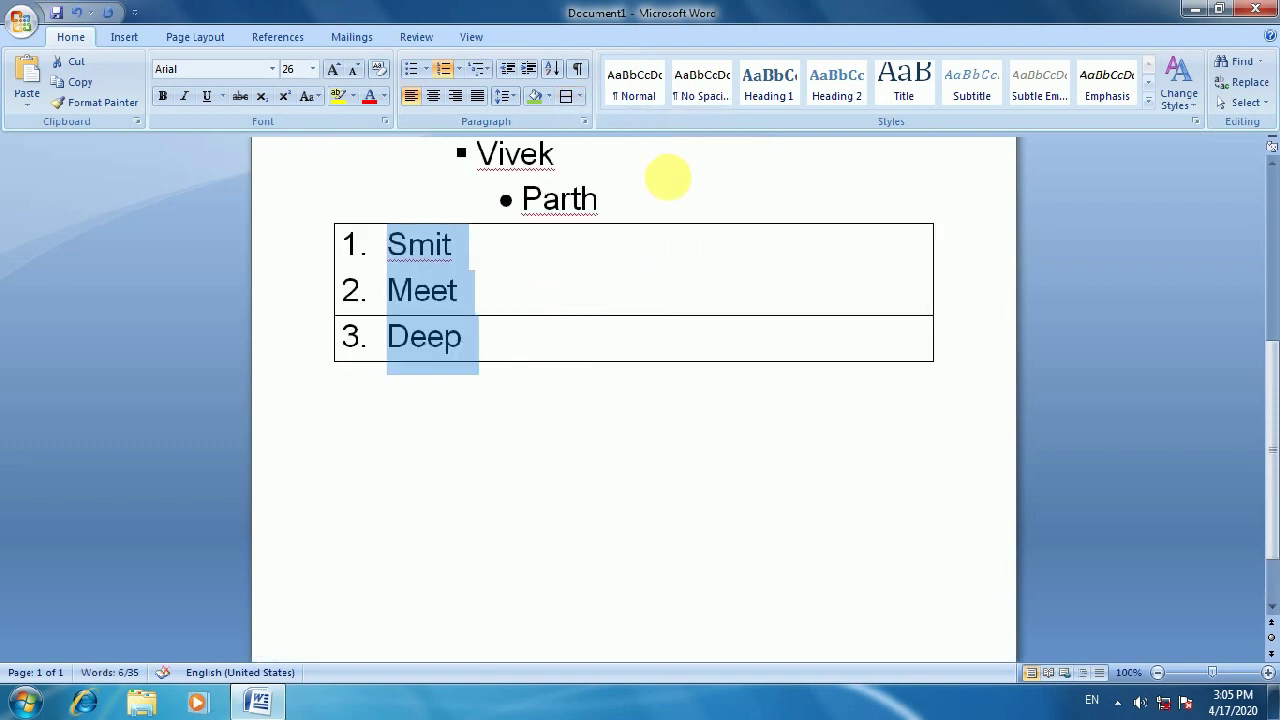
# Toggle the numbered list's right border off and on, and clear all of its borders
pyautogui.click(579, 100)
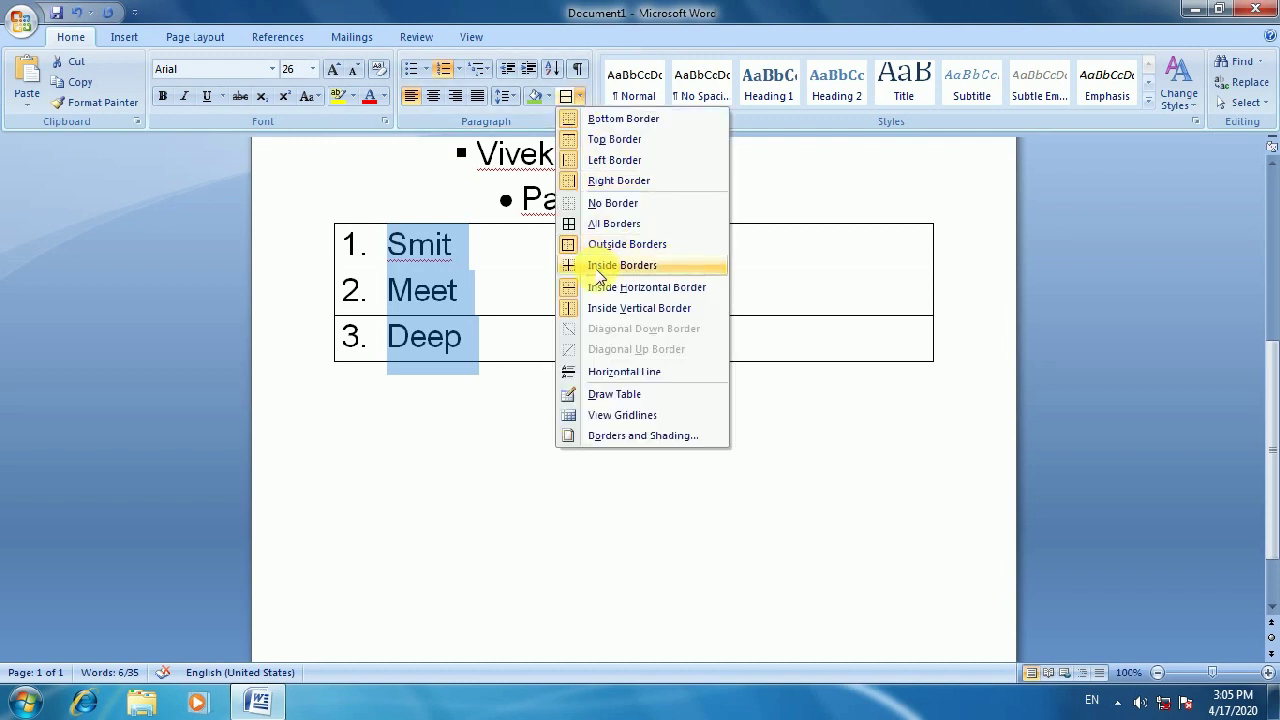
pyautogui.click(604, 182)
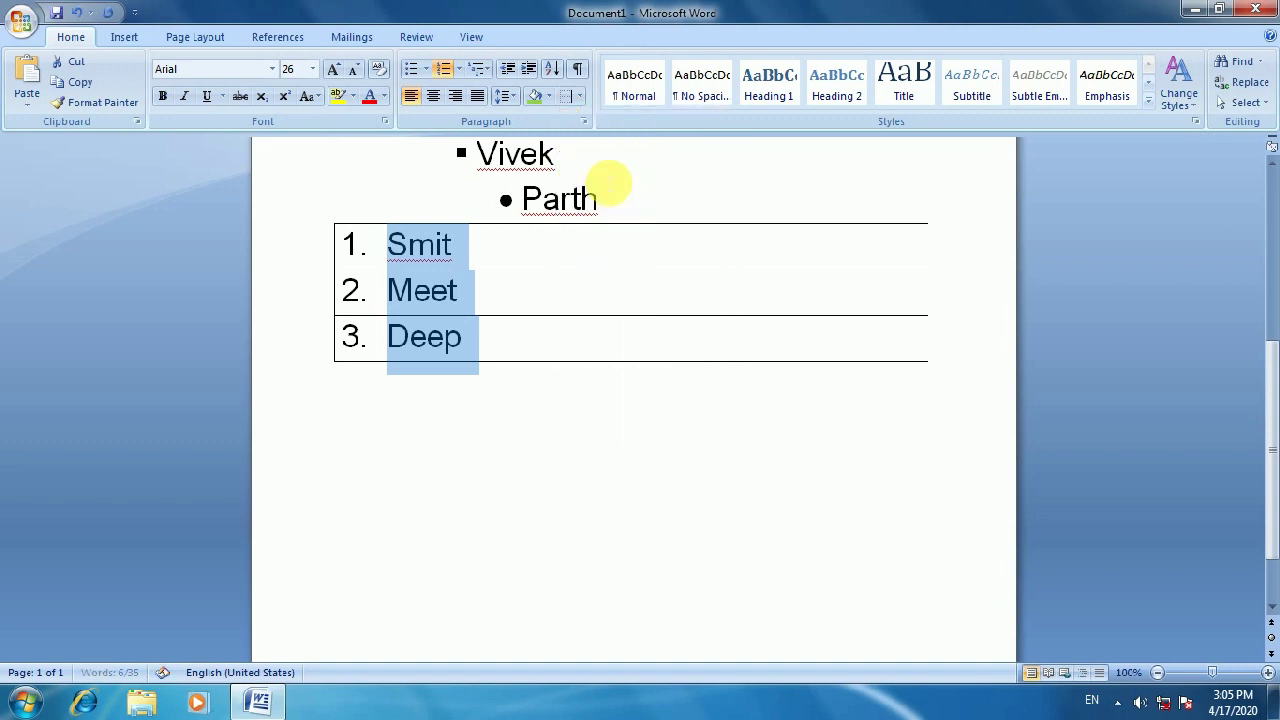
pyautogui.click(579, 97)
pyautogui.click(577, 182)
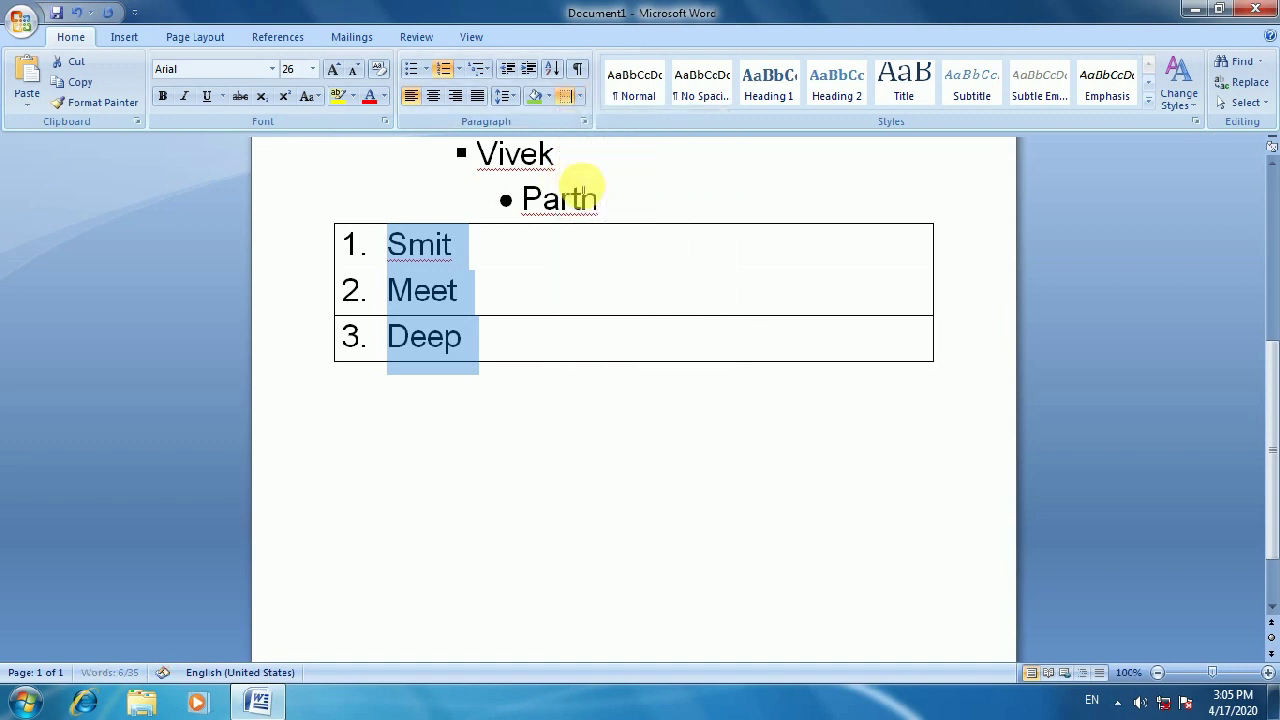
pyautogui.click(580, 97)
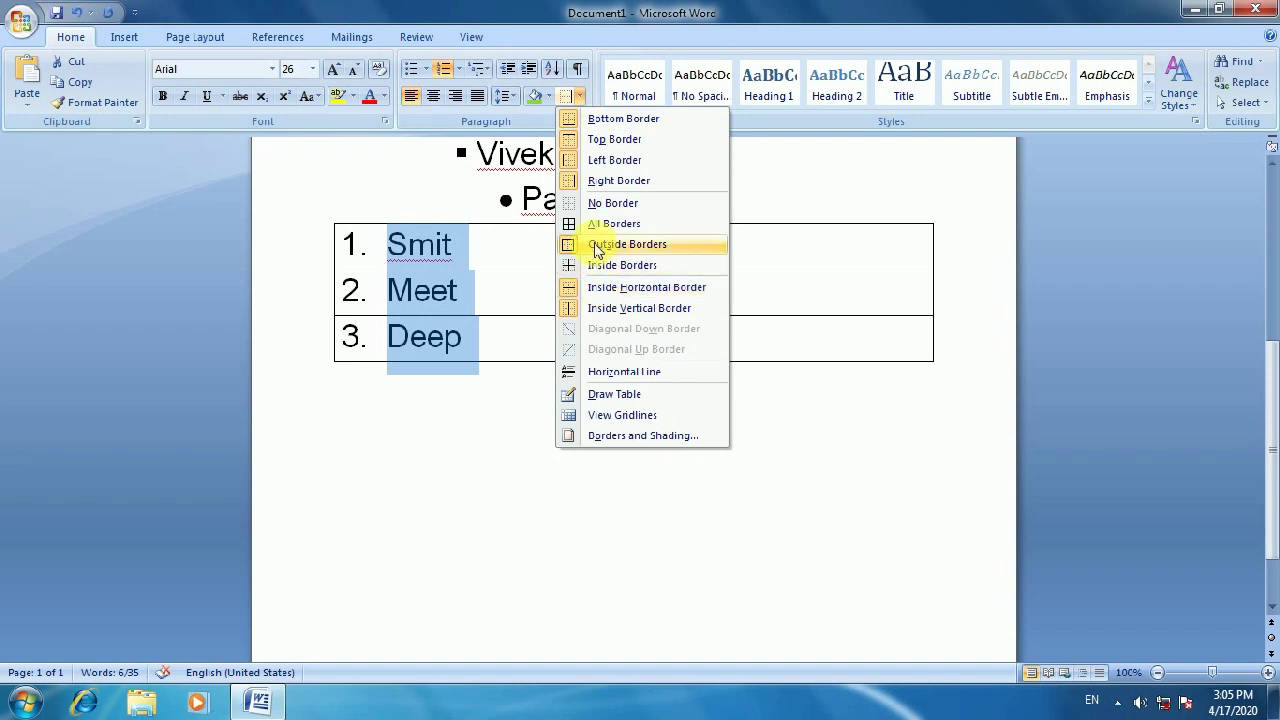
pyautogui.click(612, 203)
# Add bottom, top, left and right borders one by one around the numbered list and deselect it
pyautogui.click(580, 96)
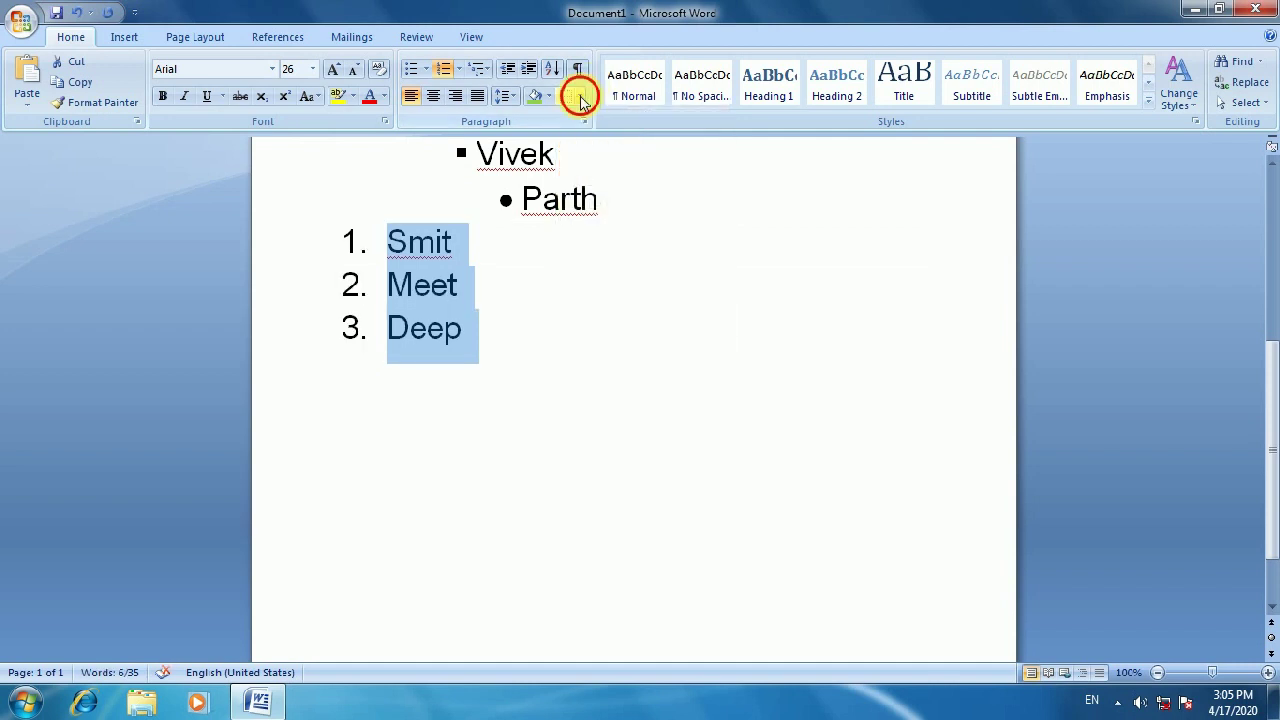
pyautogui.click(590, 119)
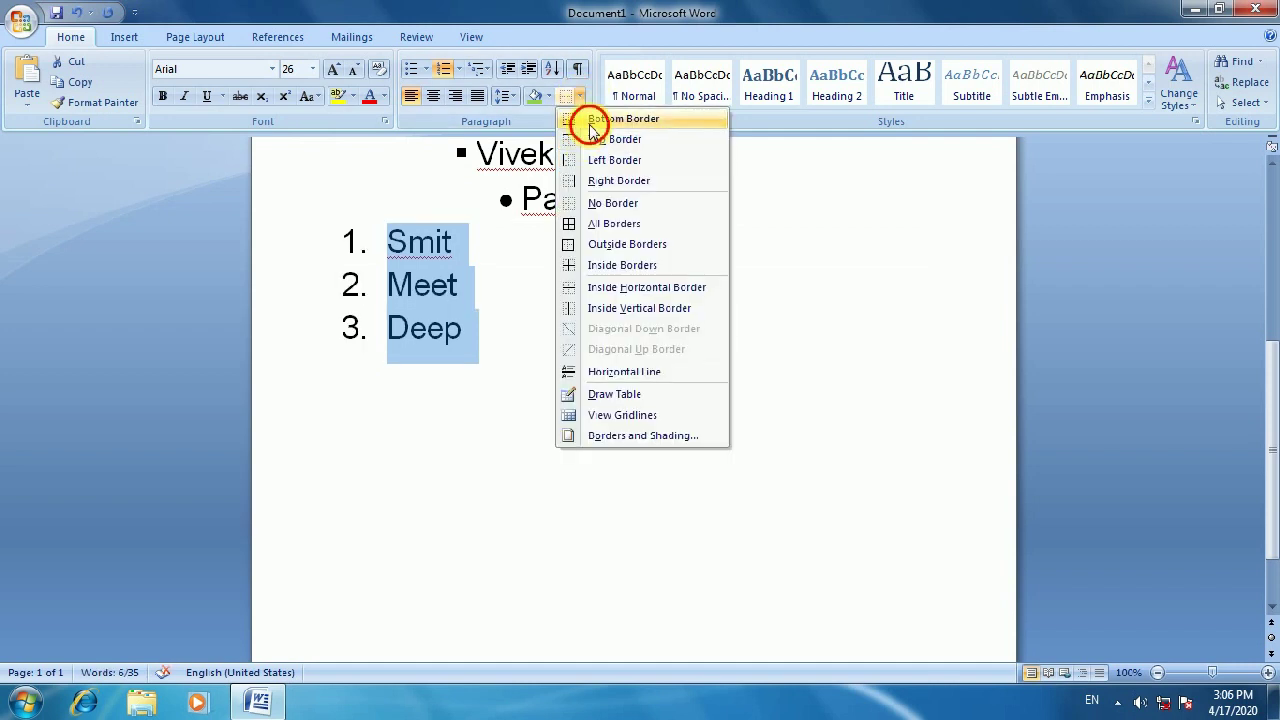
pyautogui.click(580, 97)
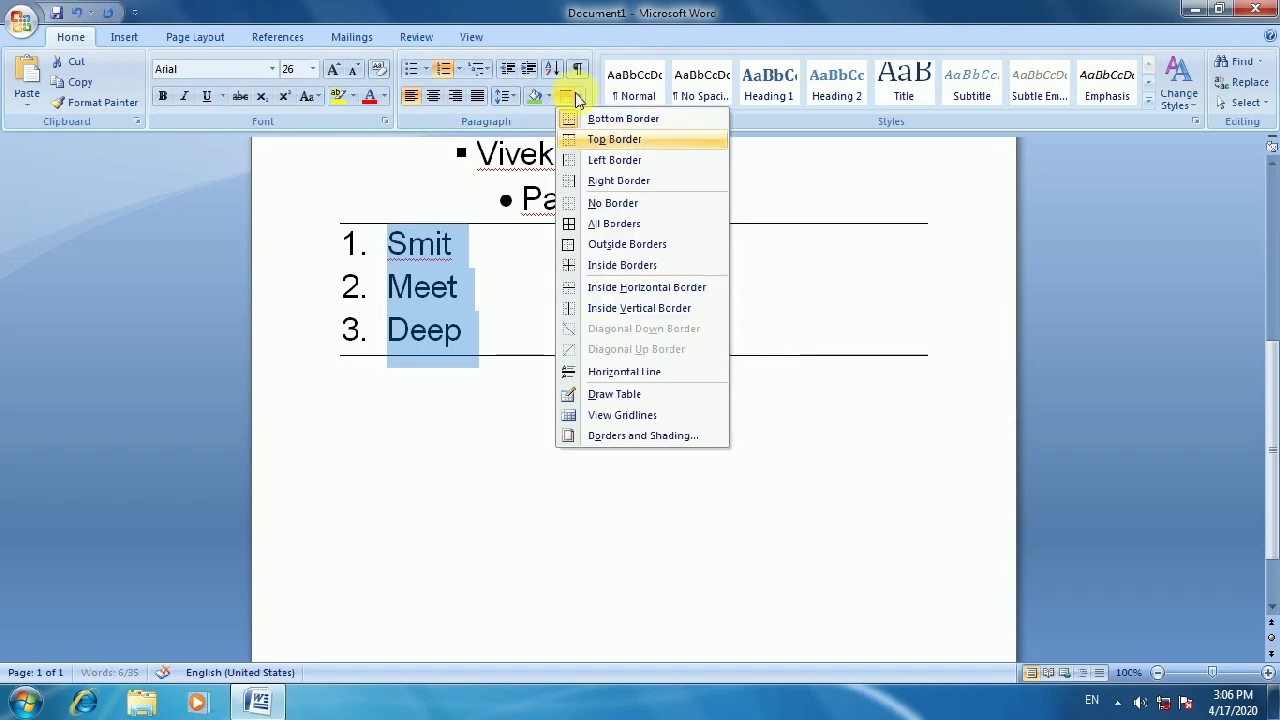
pyautogui.click(587, 137)
pyautogui.click(580, 97)
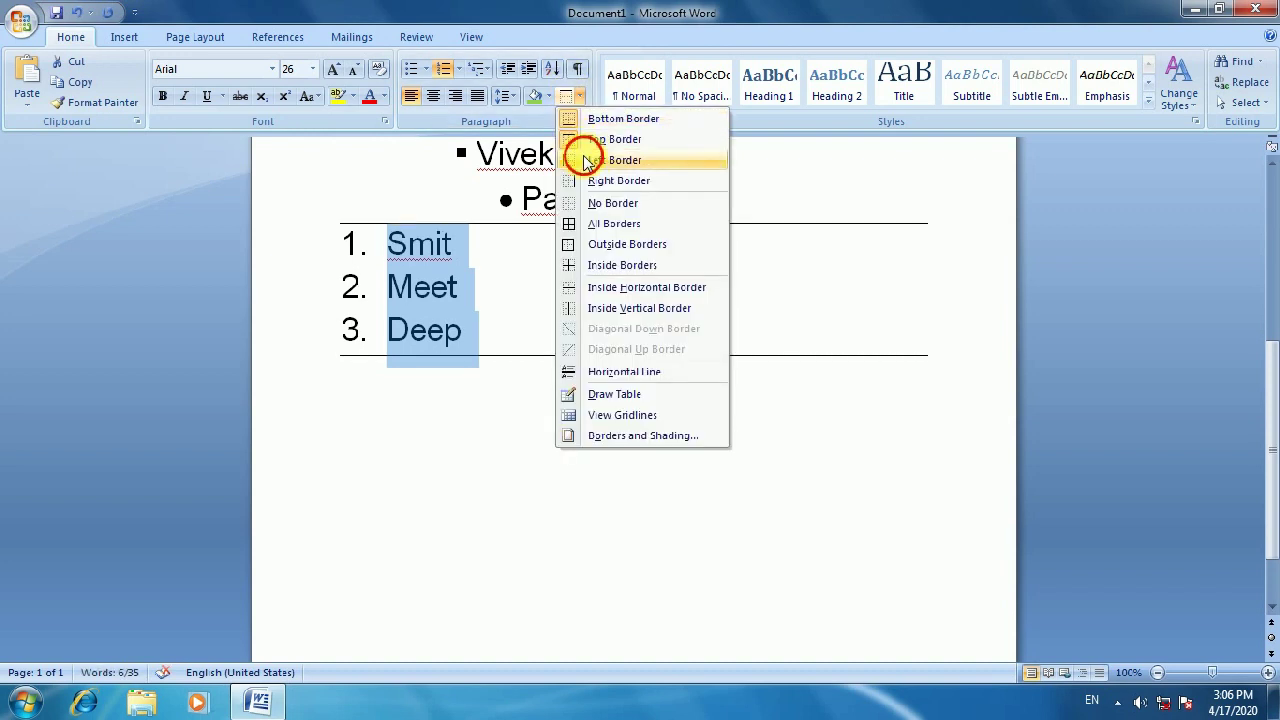
pyautogui.click(588, 162)
pyautogui.click(580, 97)
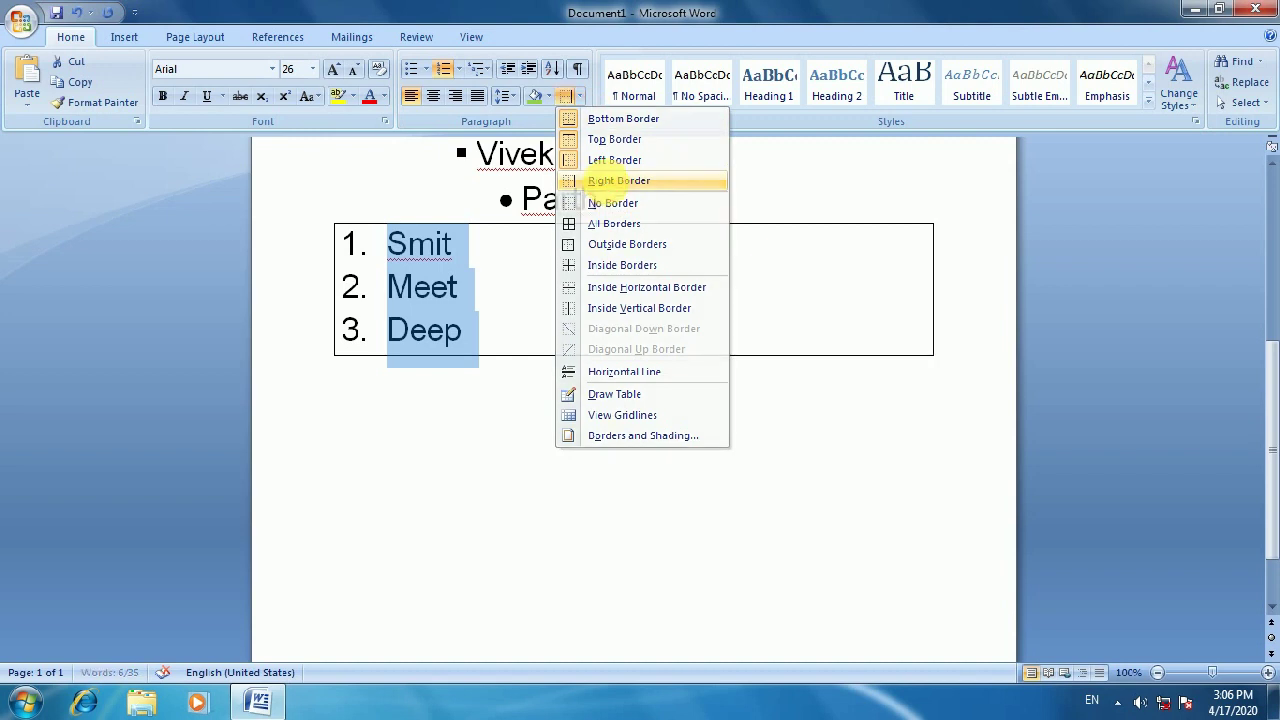
pyautogui.click(618, 180)
pyautogui.scroll(2, 700, 410)
pyautogui.click(634, 432)
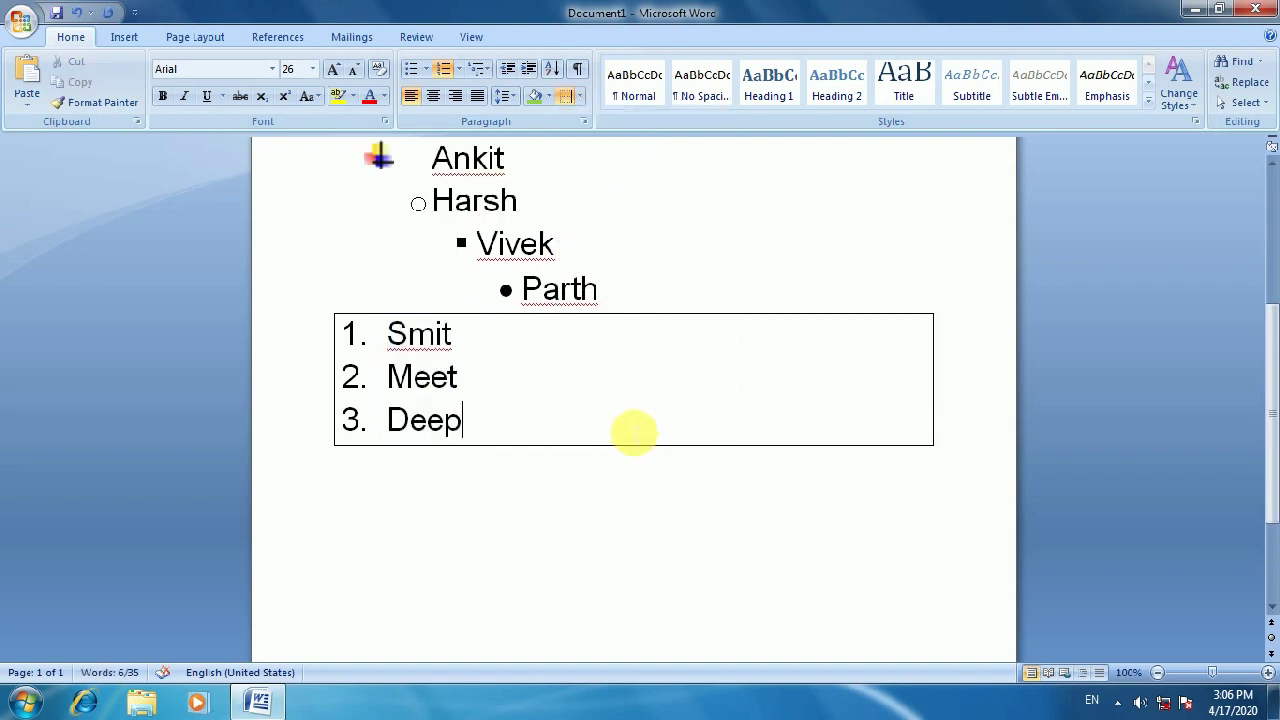
# Open the print settings and close them without printing
pyautogui.scroll(5, 634, 432)
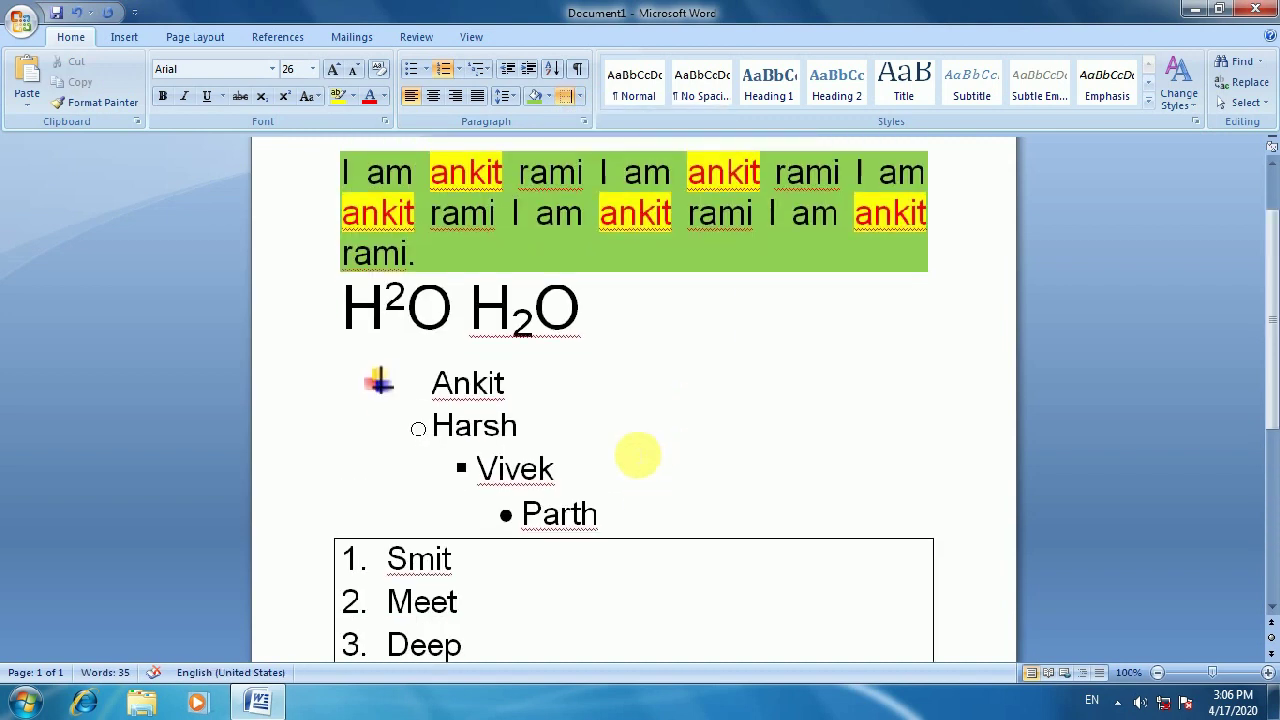
pyautogui.hotkey('ctrl', 'p')
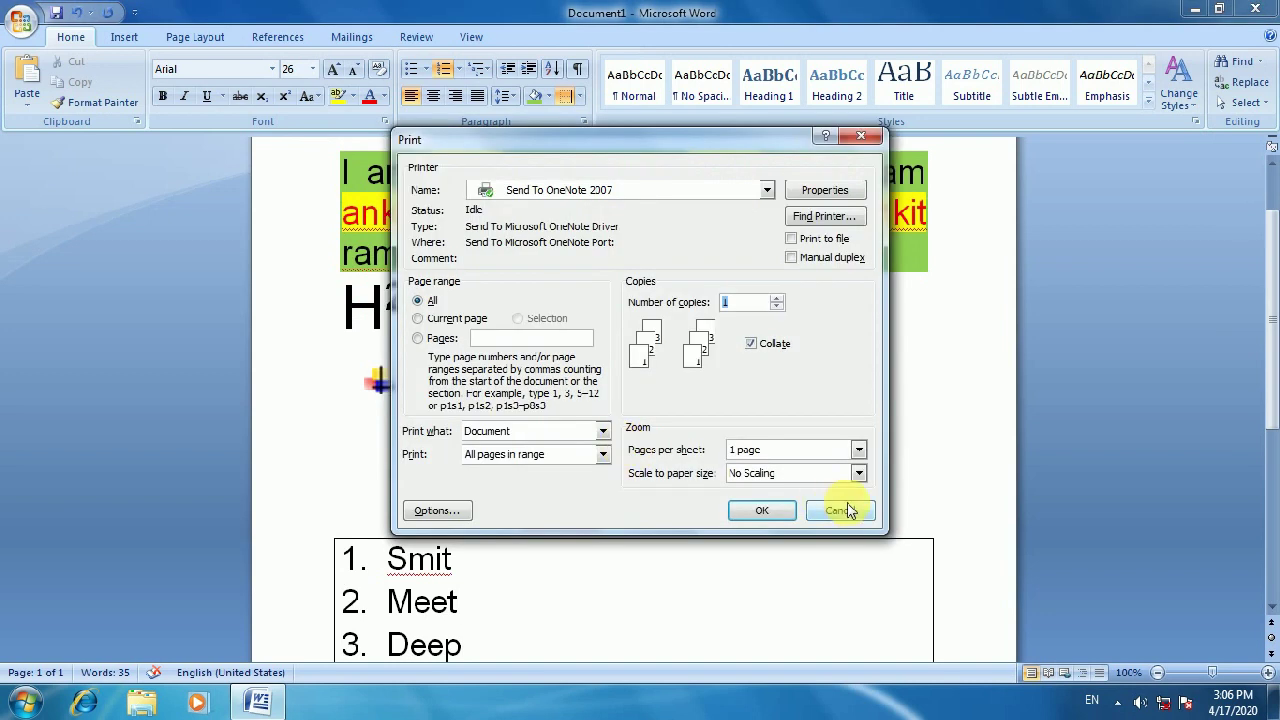
pyautogui.click(840, 511)
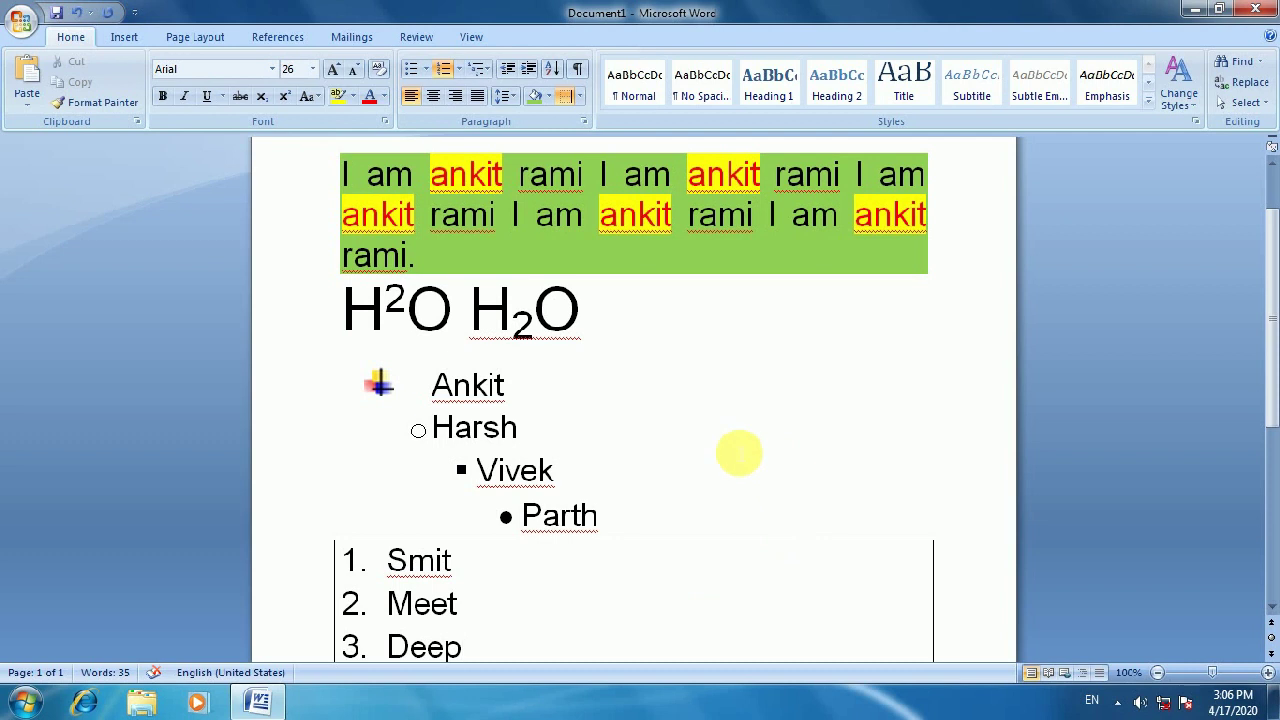
# Try the No Spacing, Heading 2, Heading 3 and Heading 6 quick styles on the green-shaded paragraph and view the full style gallery
pyautogui.scroll(2, 737, 480)
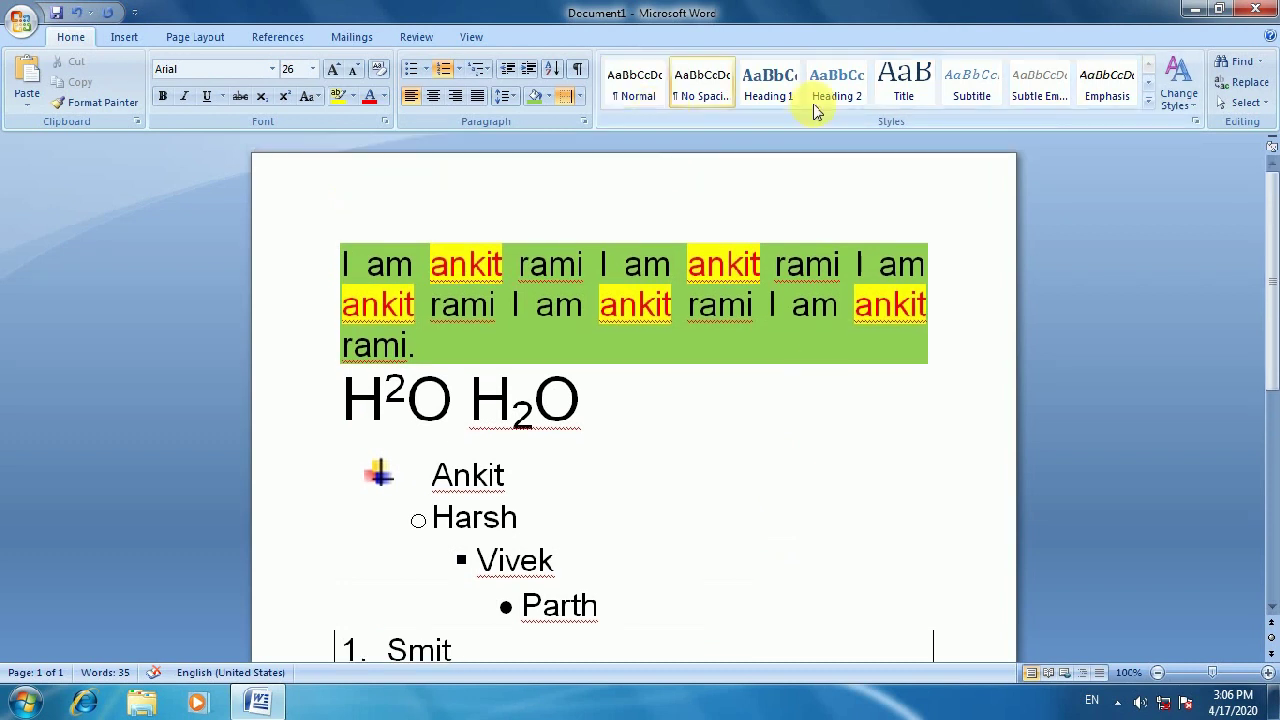
pyautogui.click(578, 400)
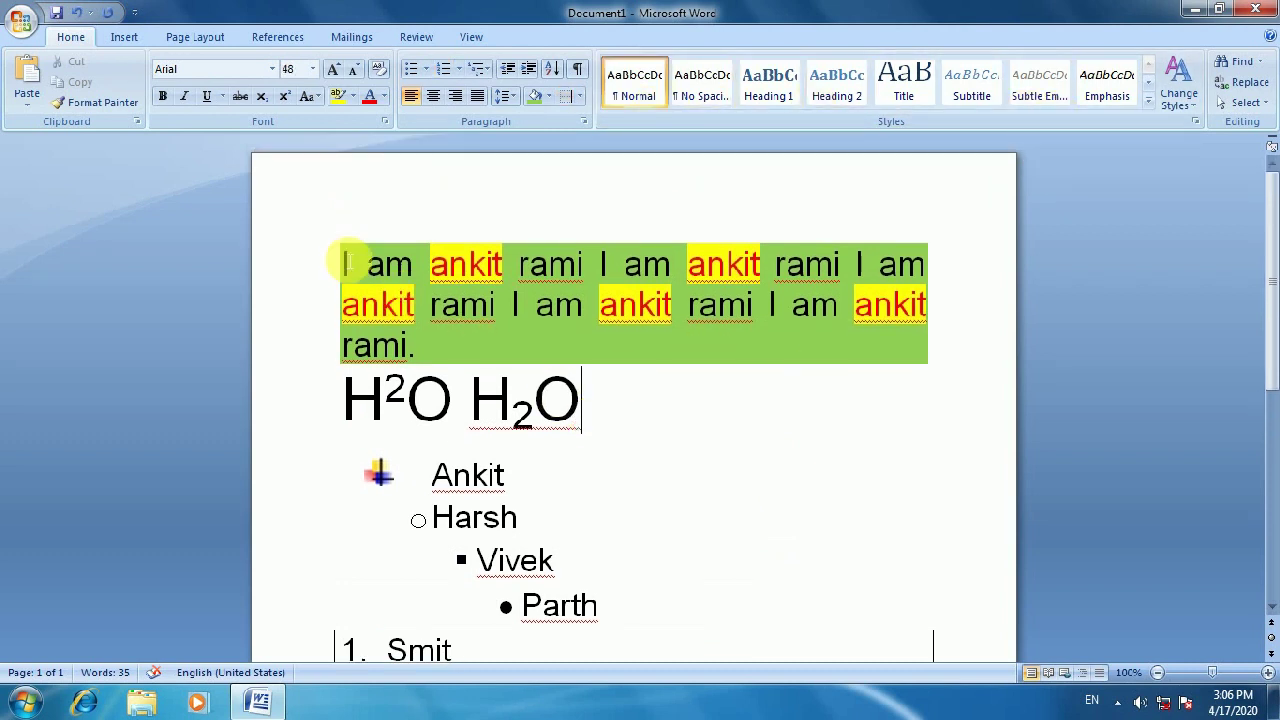
pyautogui.moveTo(344, 258); pyautogui.dragTo(434, 340)
pyautogui.click(715, 80)
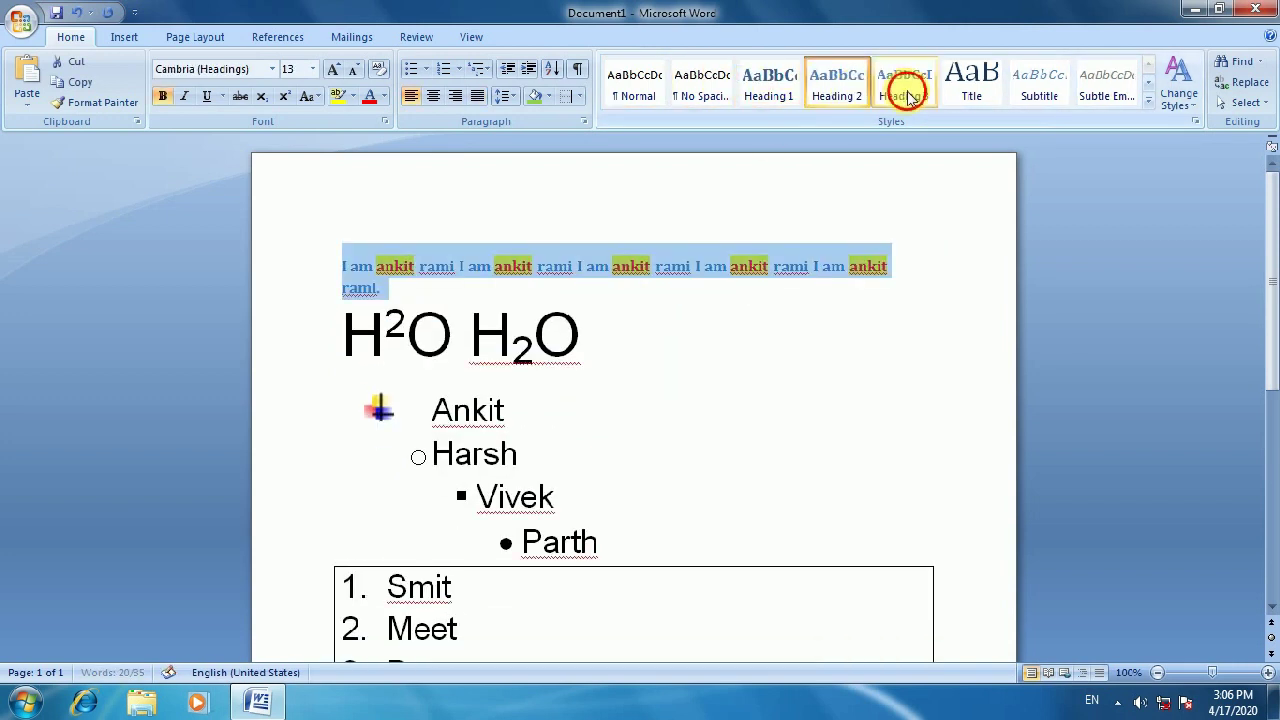
pyautogui.click(1148, 86)
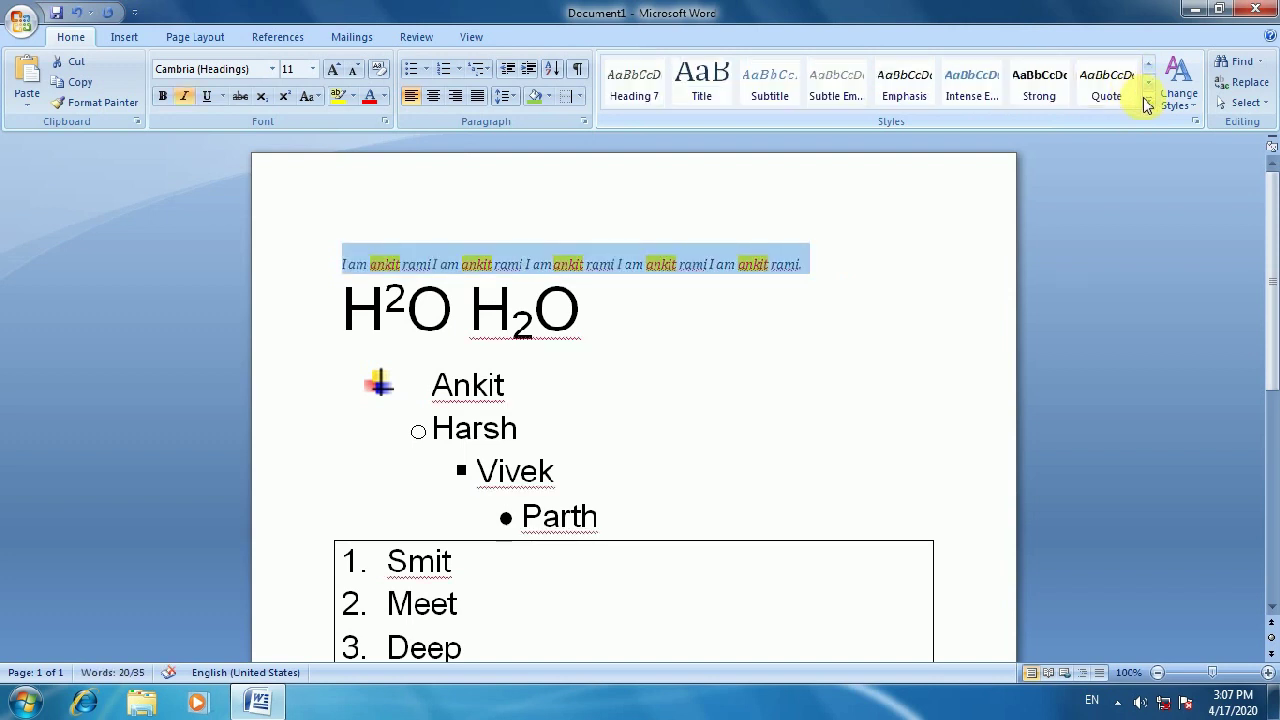
pyautogui.click(1148, 104)
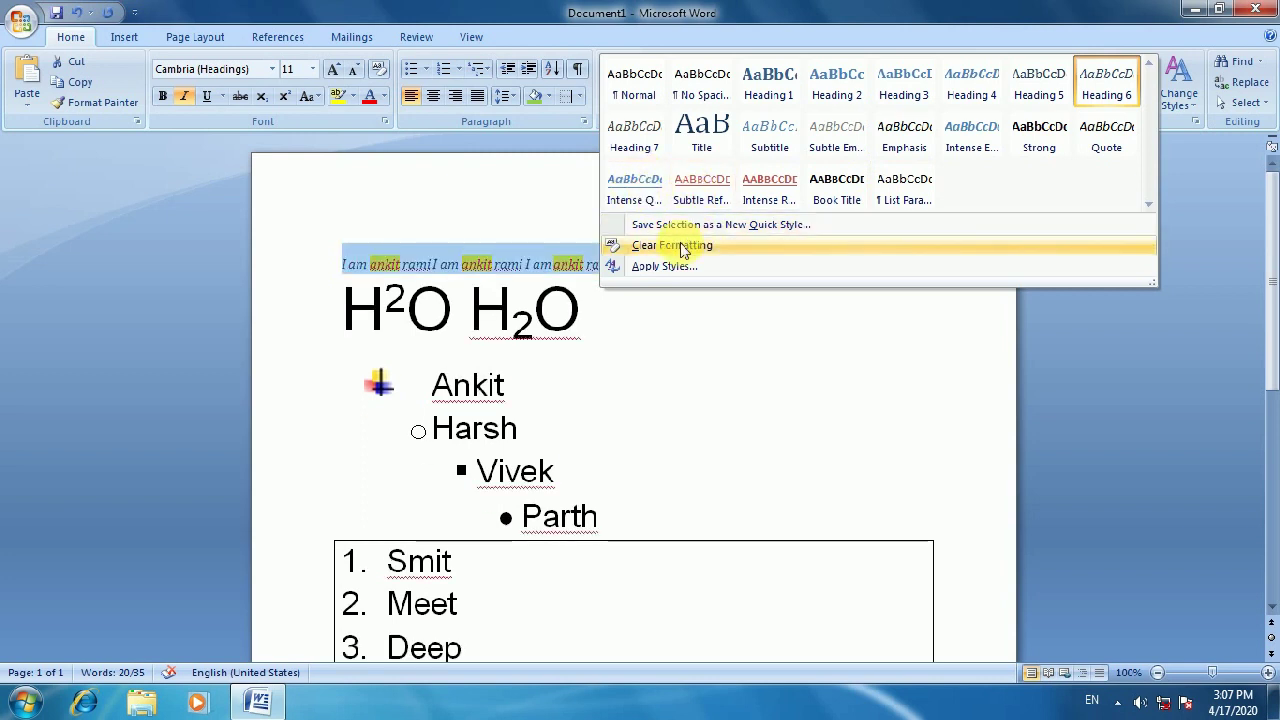
pyautogui.click(491, 214)
# Undo the quick styles tried on the opening paragraph
pyautogui.hotkey('ctrl', 'i')
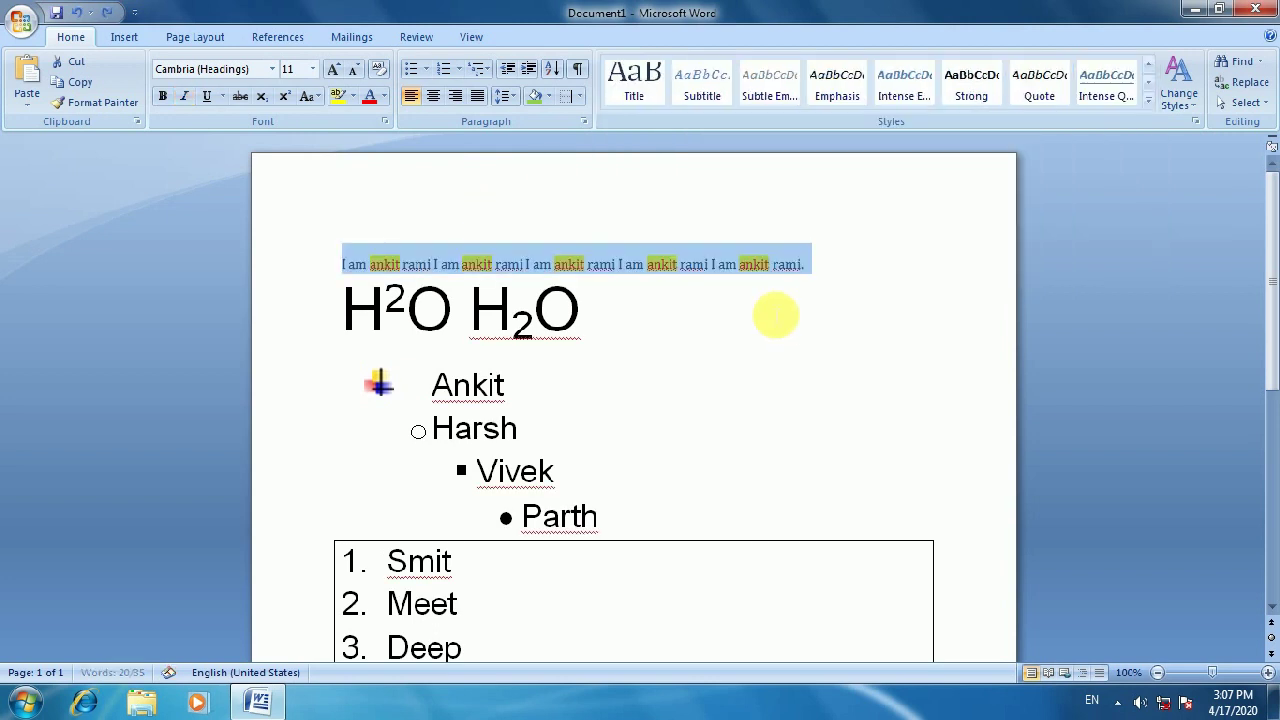
pyautogui.hotkey('ctrl', ']')
pyautogui.hotkey('ctrl', ']')
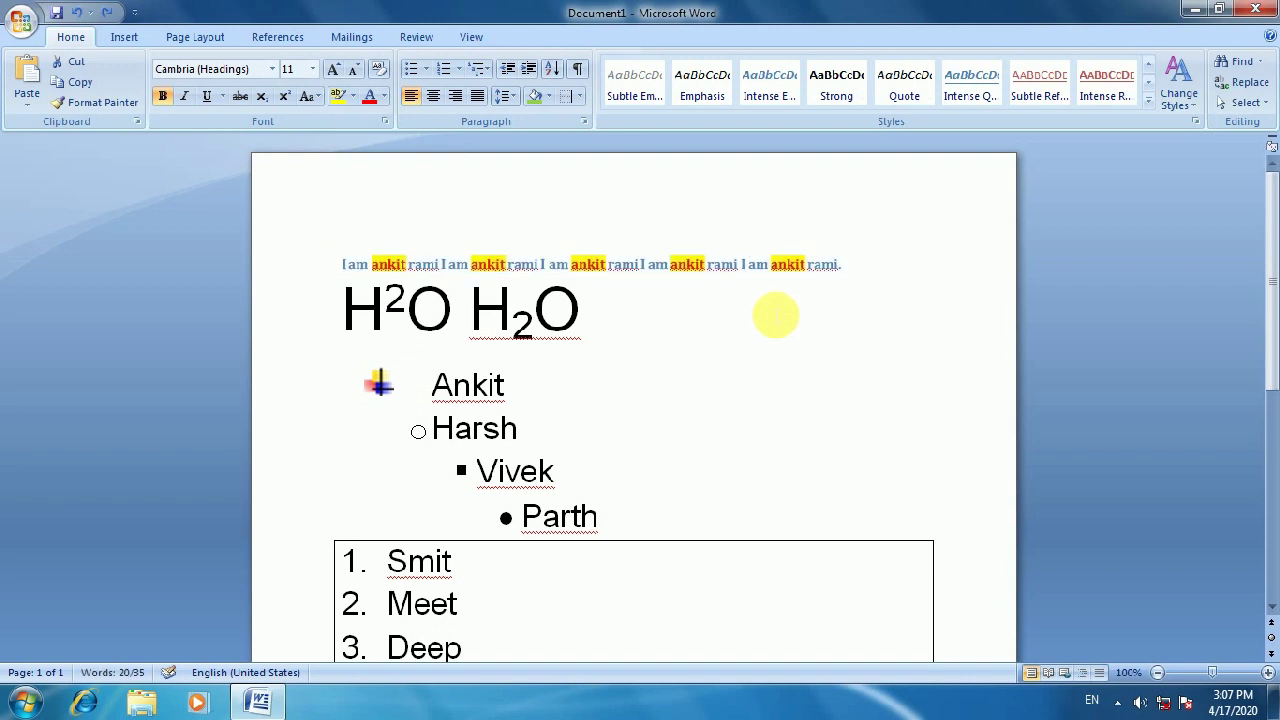
pyautogui.hotkey('ctrl', 'b')
pyautogui.hotkey('ctrl', 'b')
pyautogui.hotkey('ctrl', 'space')
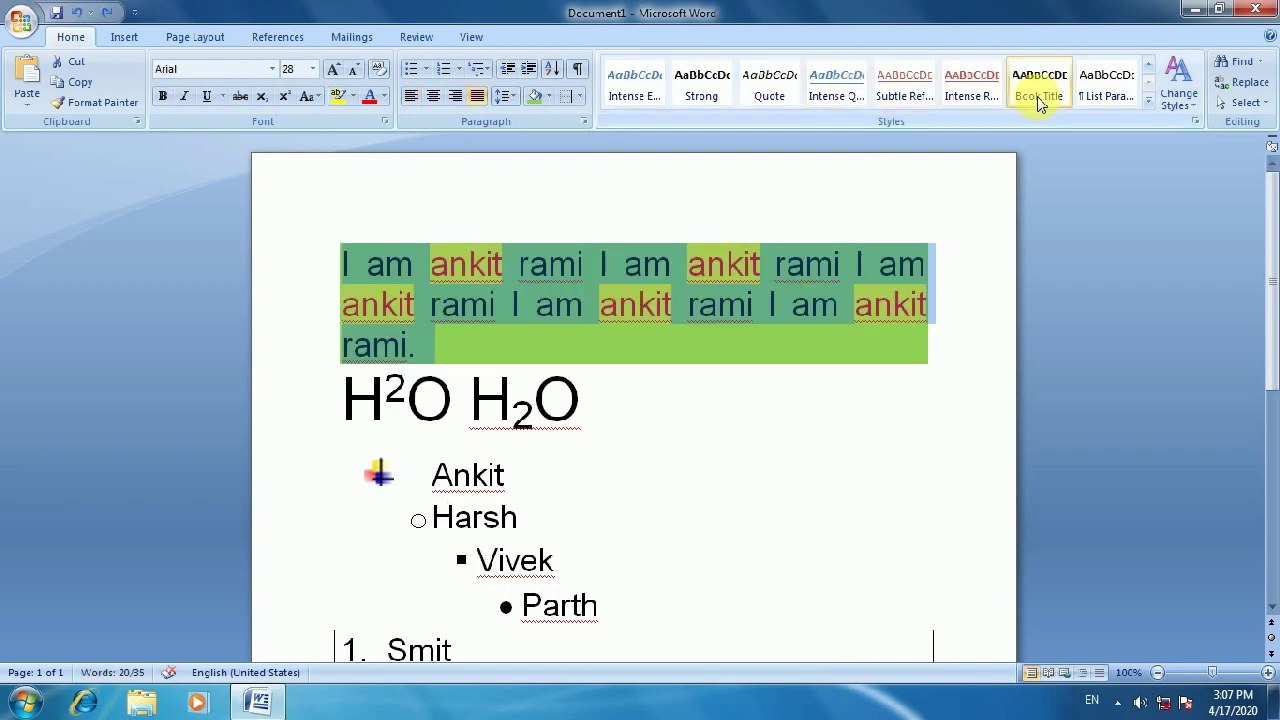
# Look through the Change Styles options, including theme colors and fonts, without applying any, and deselect the opening paragraph
pyautogui.click(1178, 92)
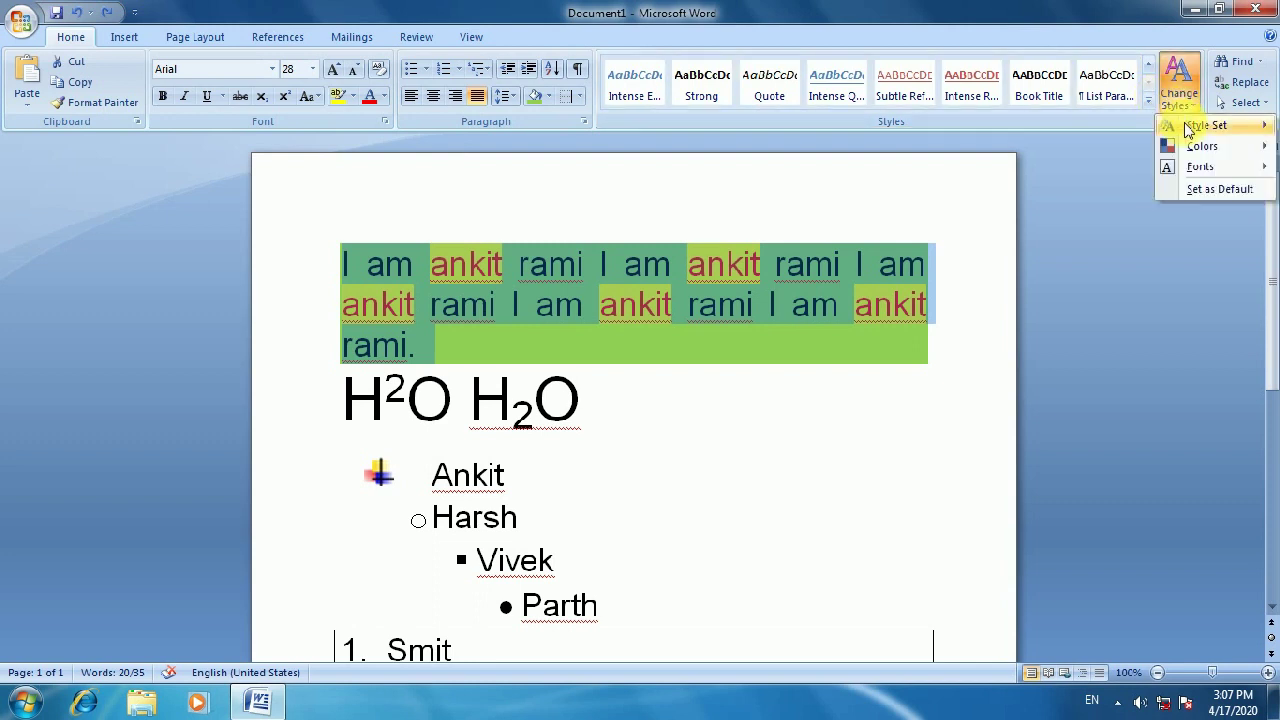
pyautogui.moveTo(1188, 128)
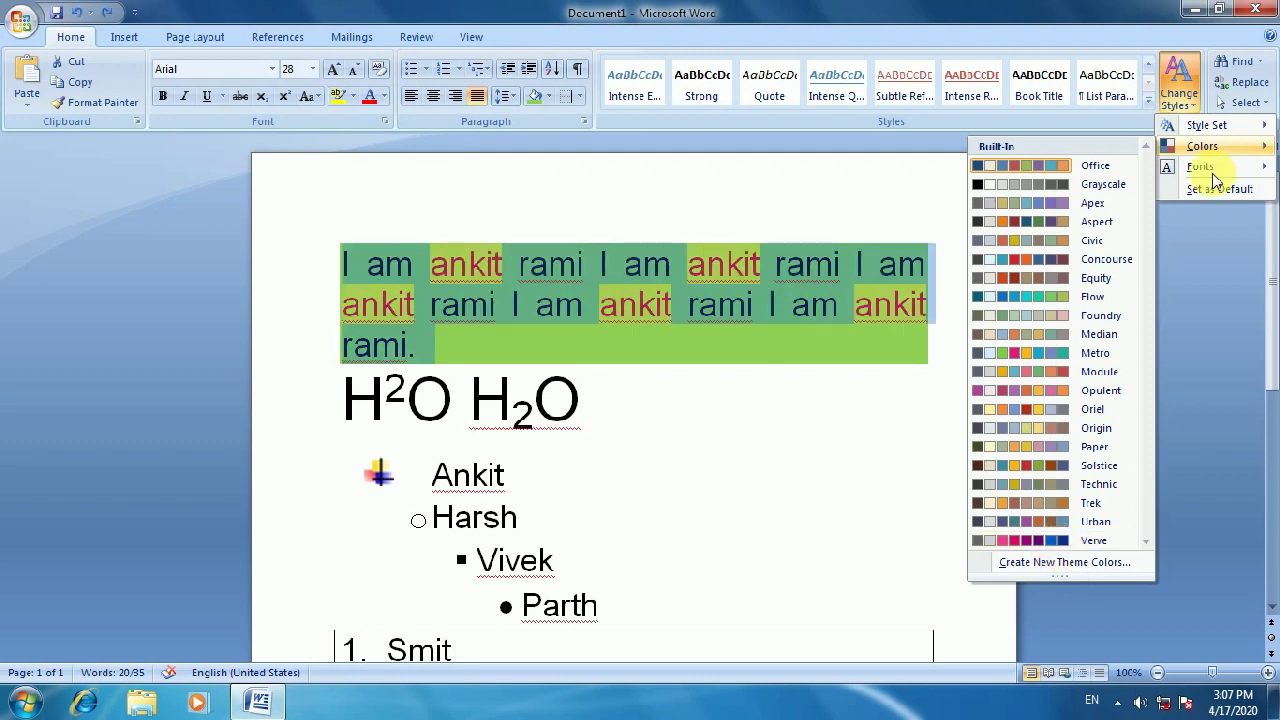
pyautogui.moveTo(1205, 171)
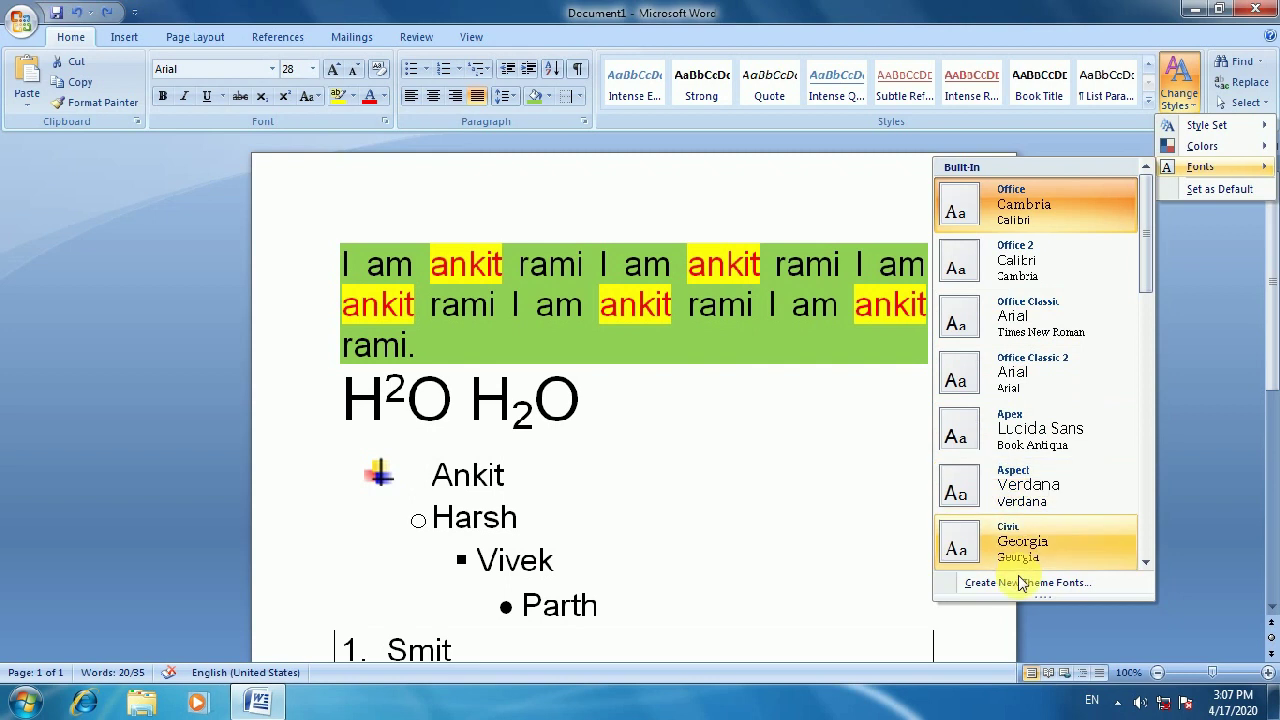
pyautogui.click(1229, 266)
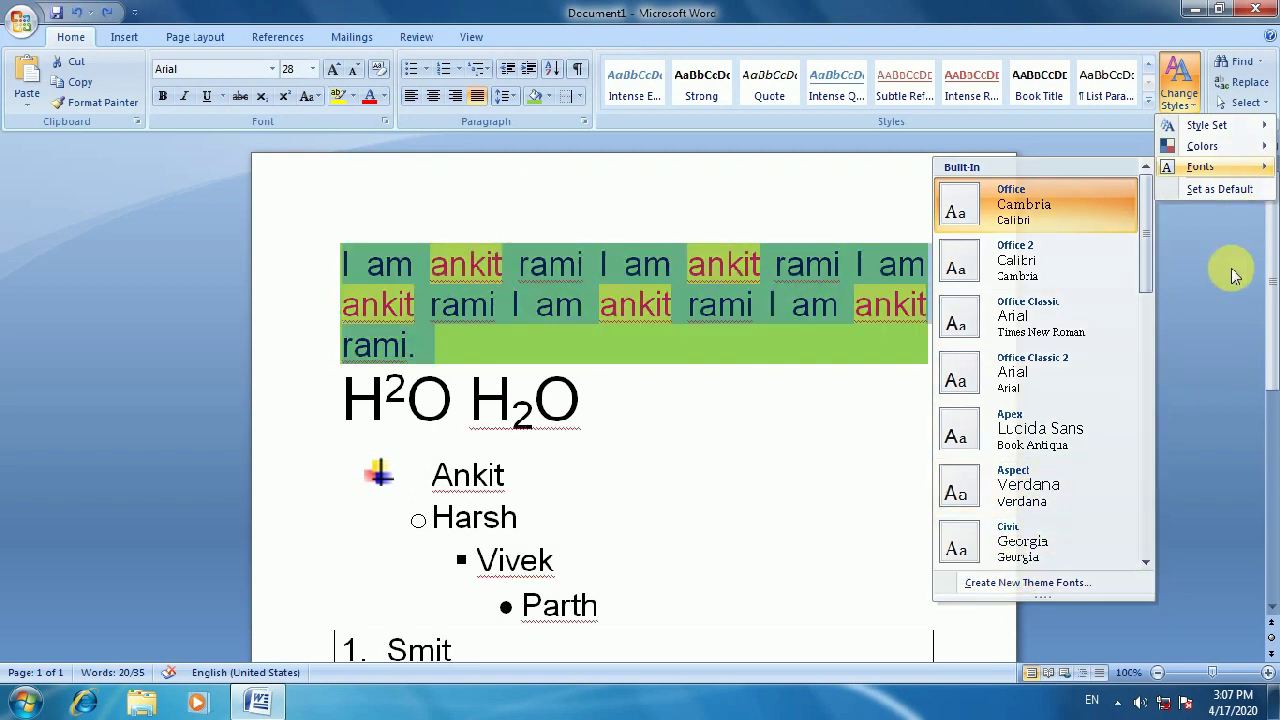
pyautogui.click(876, 412)
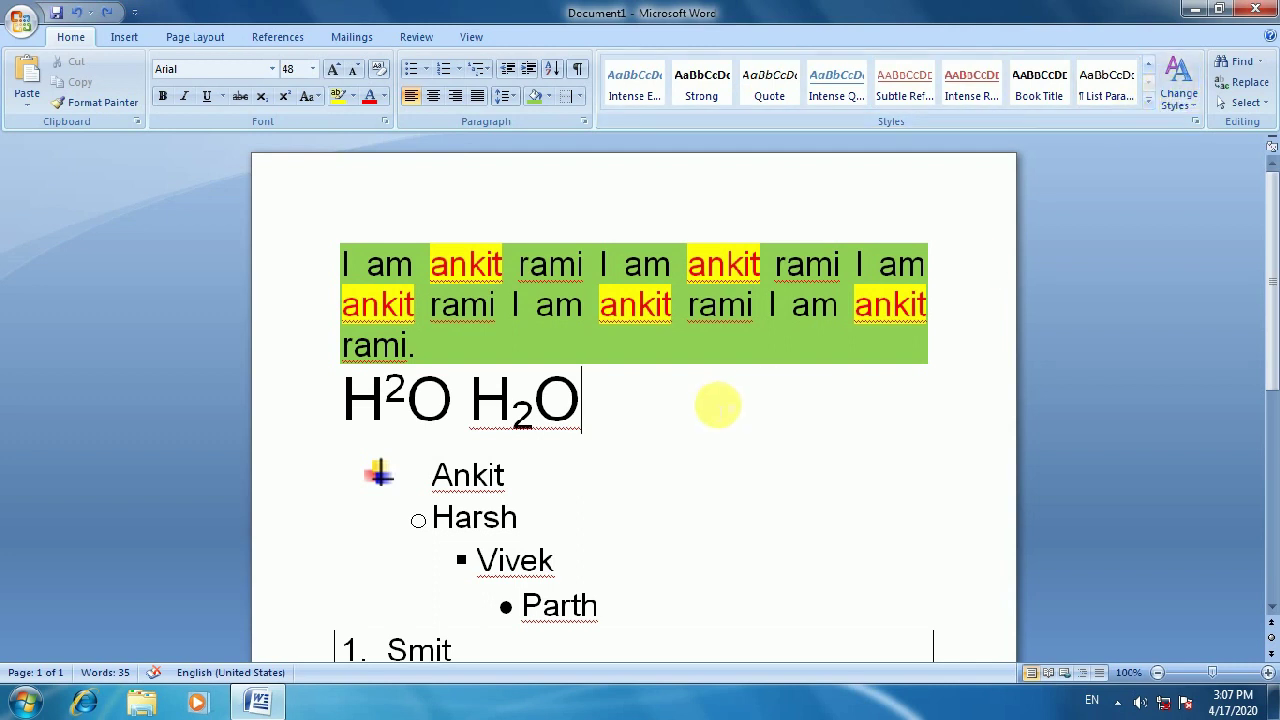
# Open Find and Replace, look over its Find, Replace and Go To pages, and return to Find
pyautogui.scroll(-2, 714, 403)
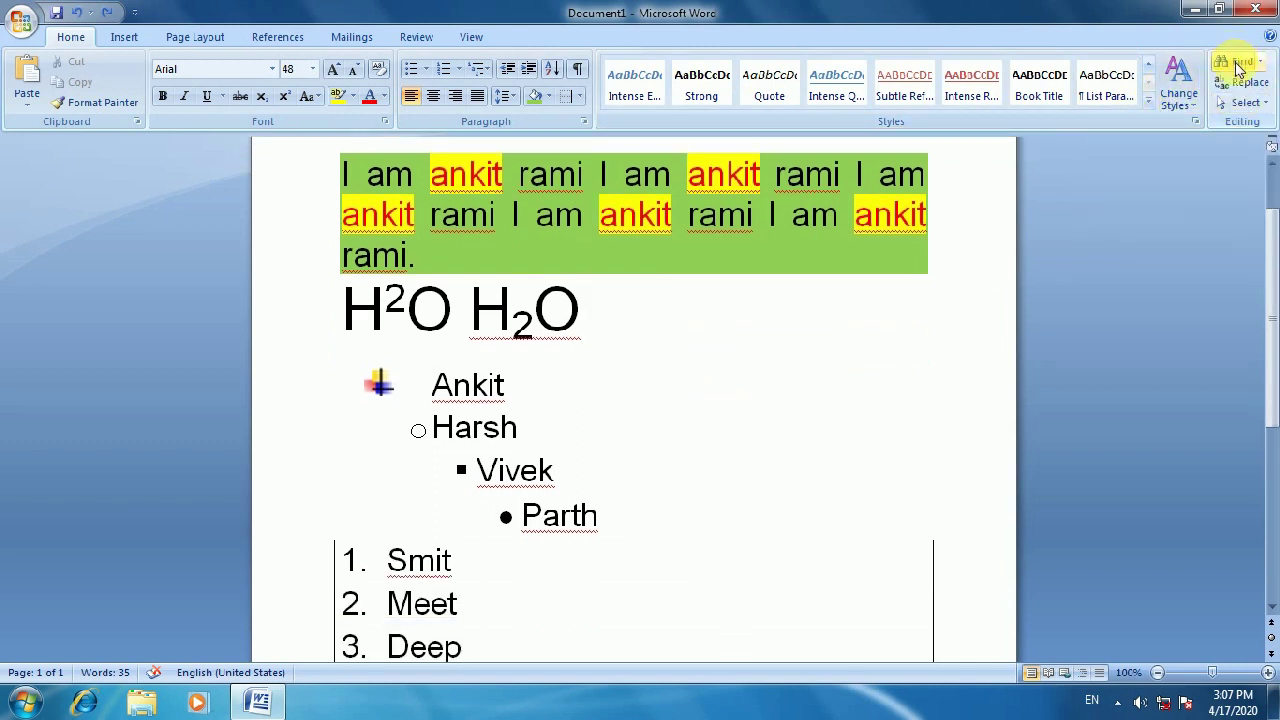
pyautogui.click(1237, 61)
pyautogui.moveTo(814, 78); pyautogui.dragTo(1032, 276)
pyautogui.click(724, 317)
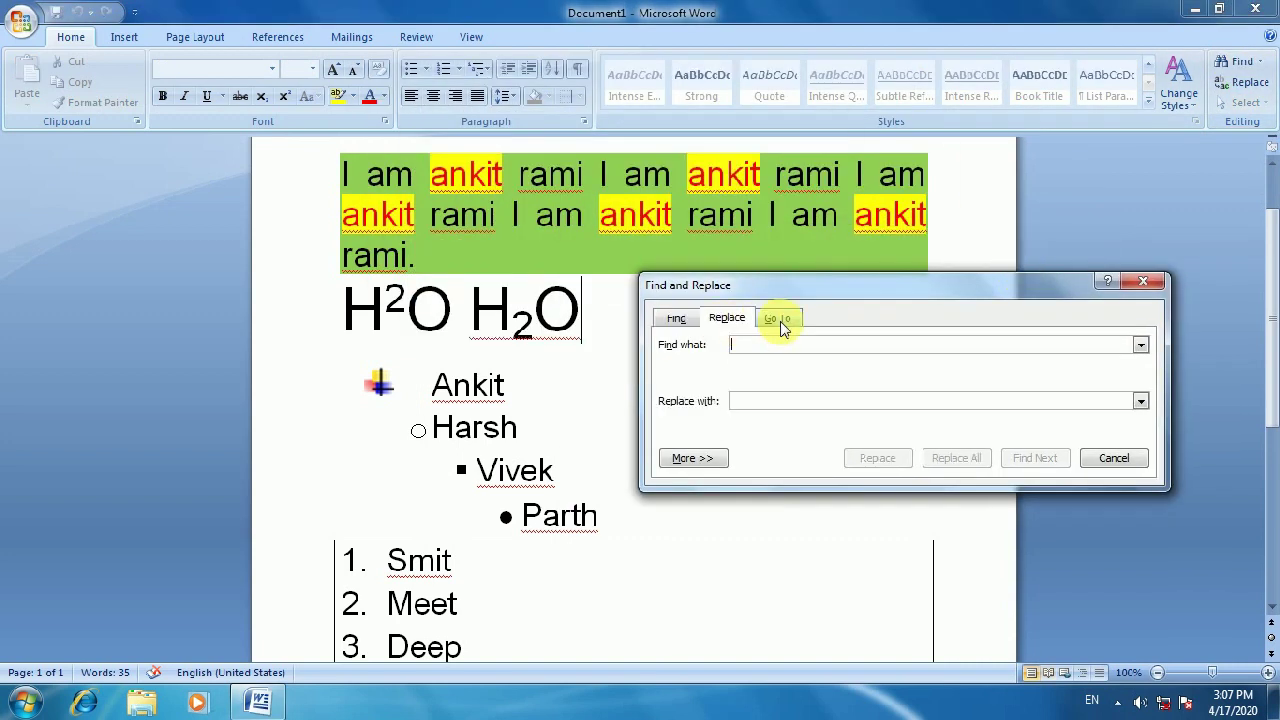
pyautogui.click(776, 317)
pyautogui.click(674, 319)
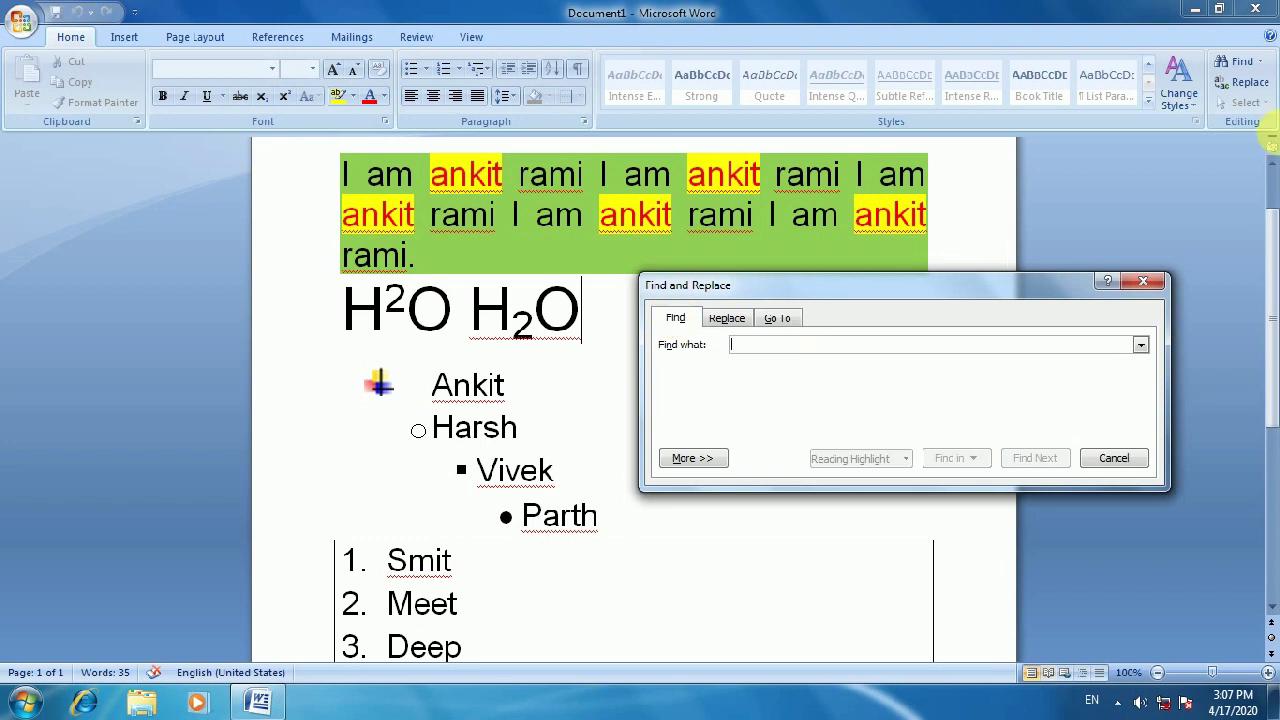
pyautogui.click(1262, 64)
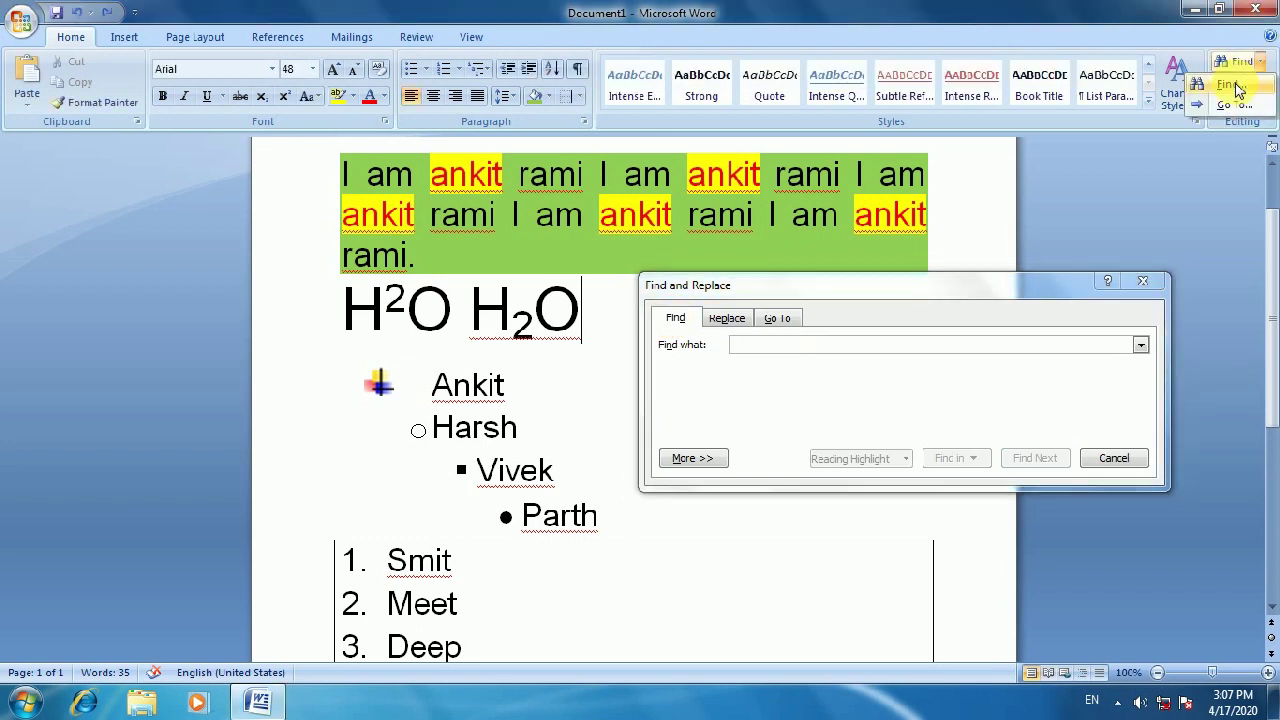
pyautogui.click(840, 413)
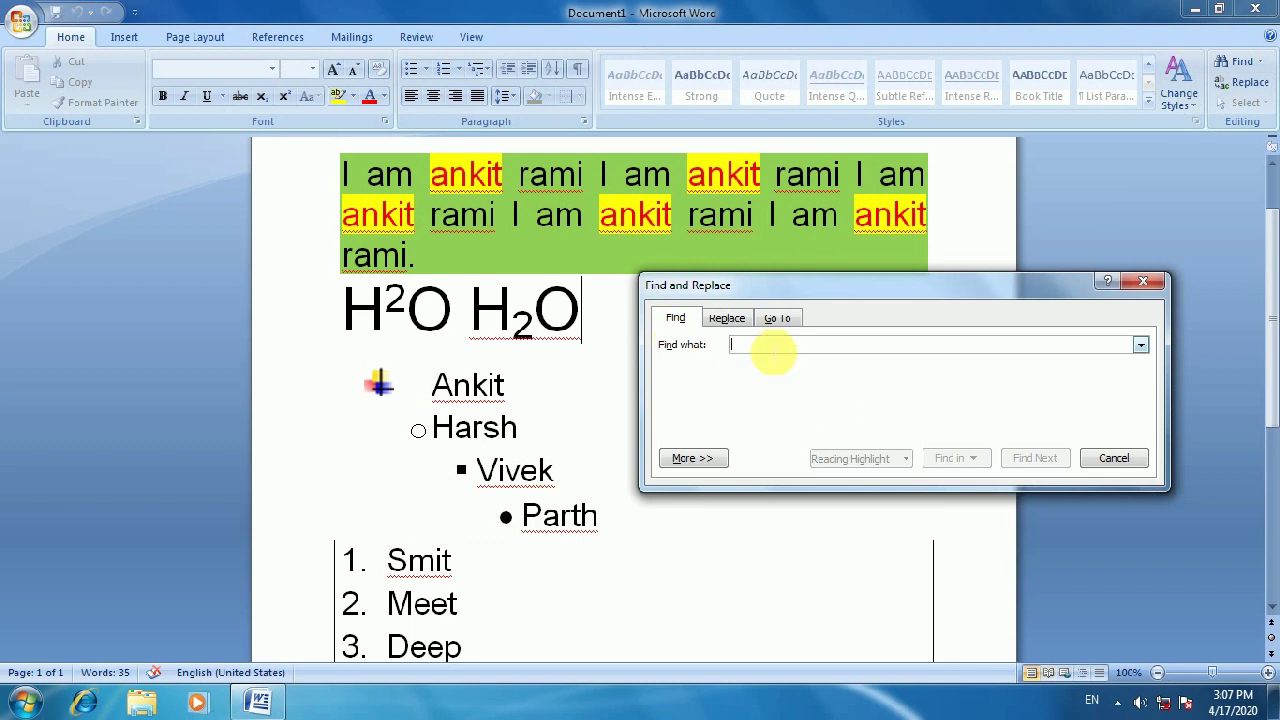
# Search for the first name repeated in the green paragraph and apply reading highlight to all its occurrences
pyautogui.write('ankit')
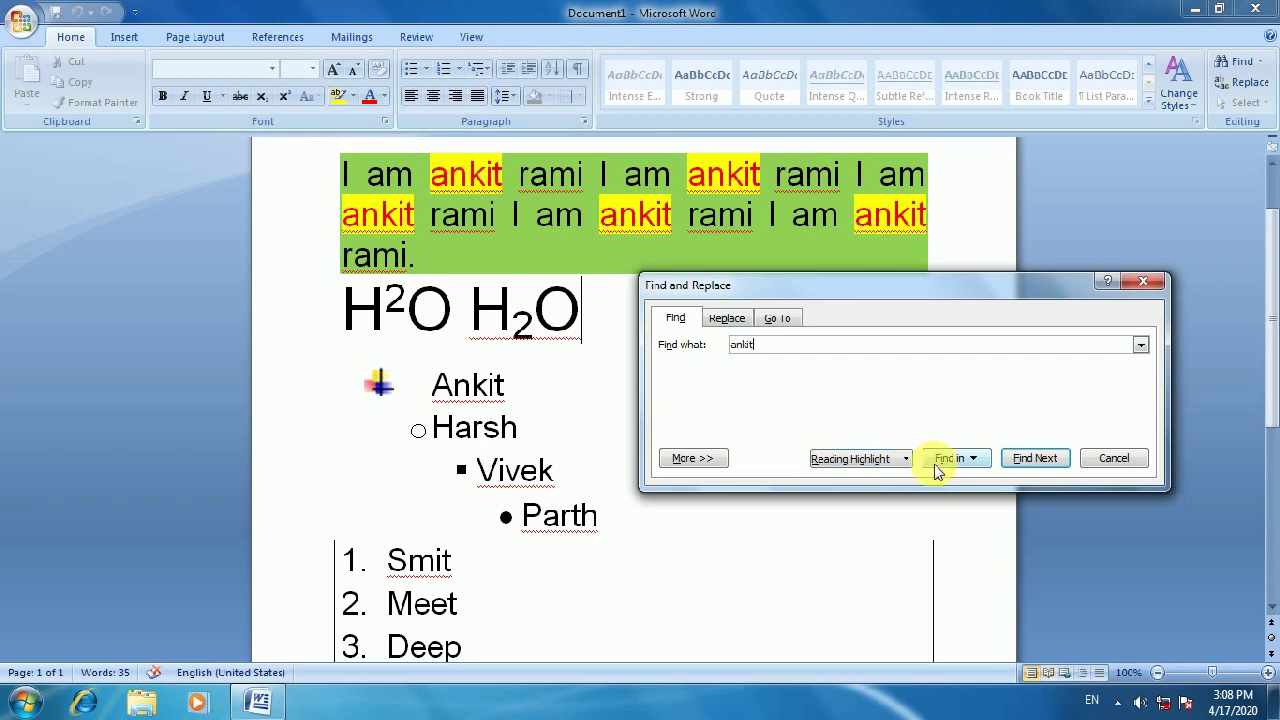
pyautogui.click(872, 462)
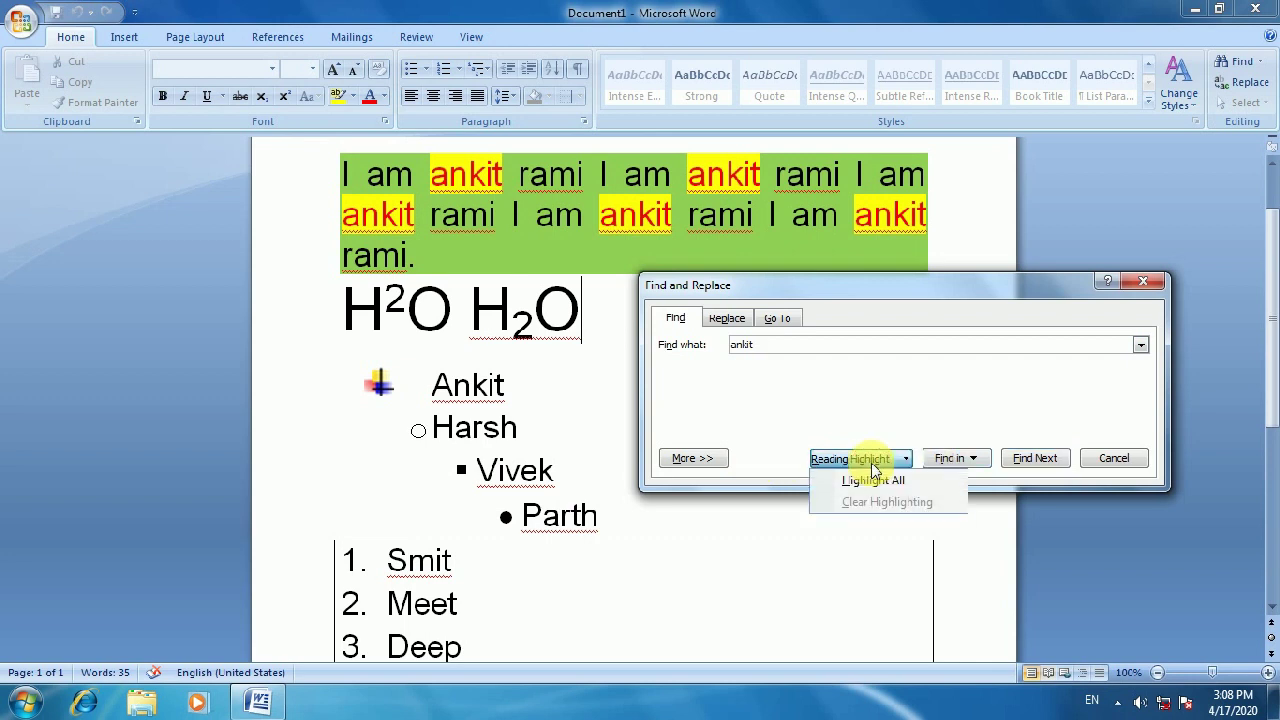
pyautogui.click(874, 479)
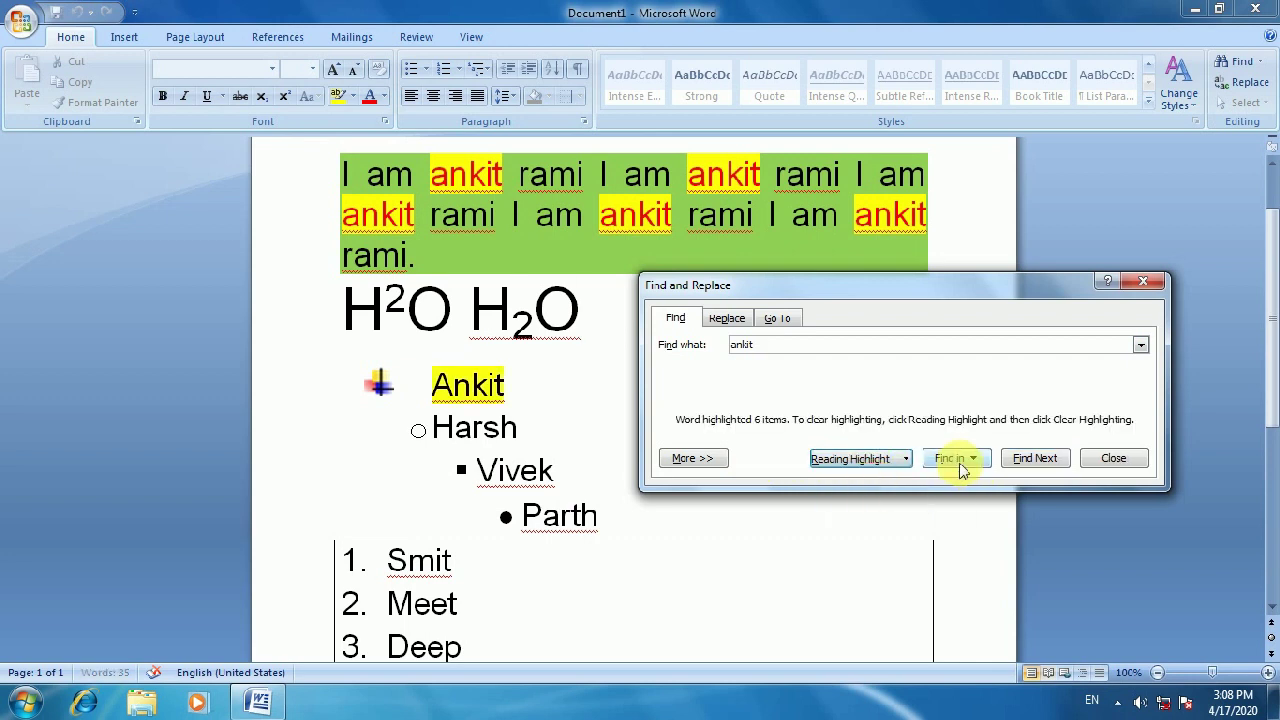
pyautogui.click(494, 549)
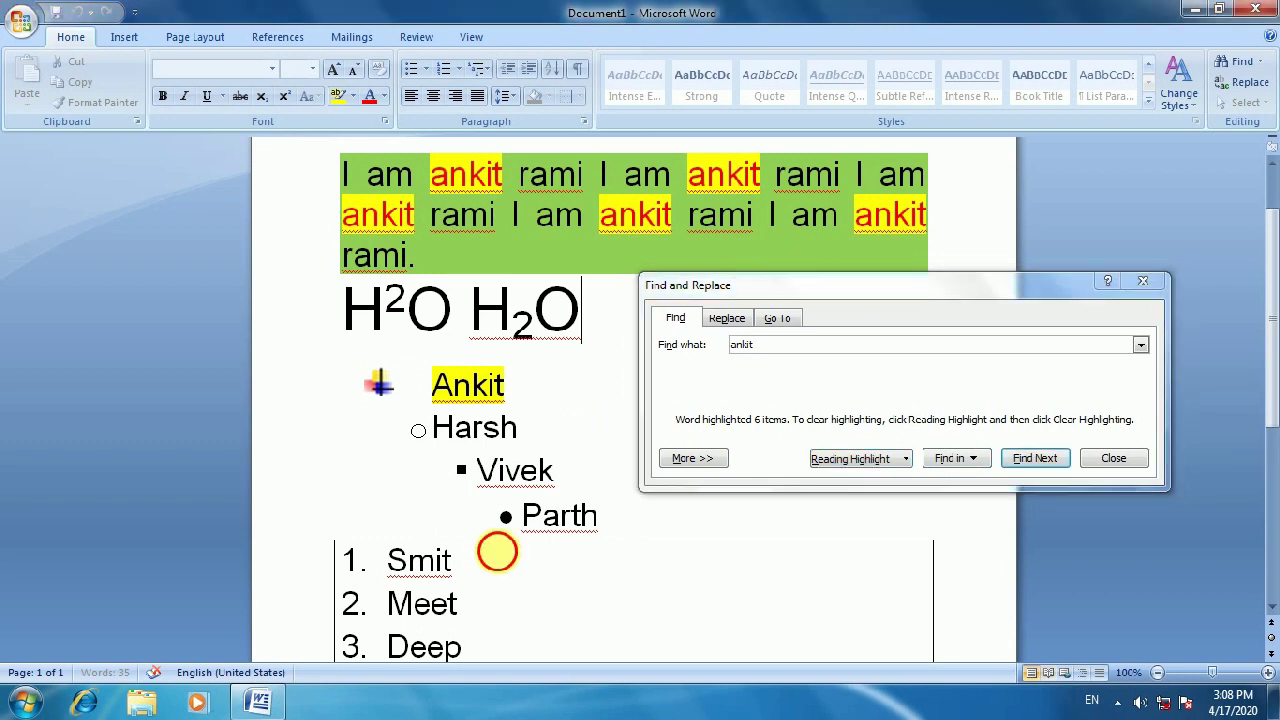
pyautogui.scroll(-3, 510, 550)
pyautogui.scroll(3, 527, 527)
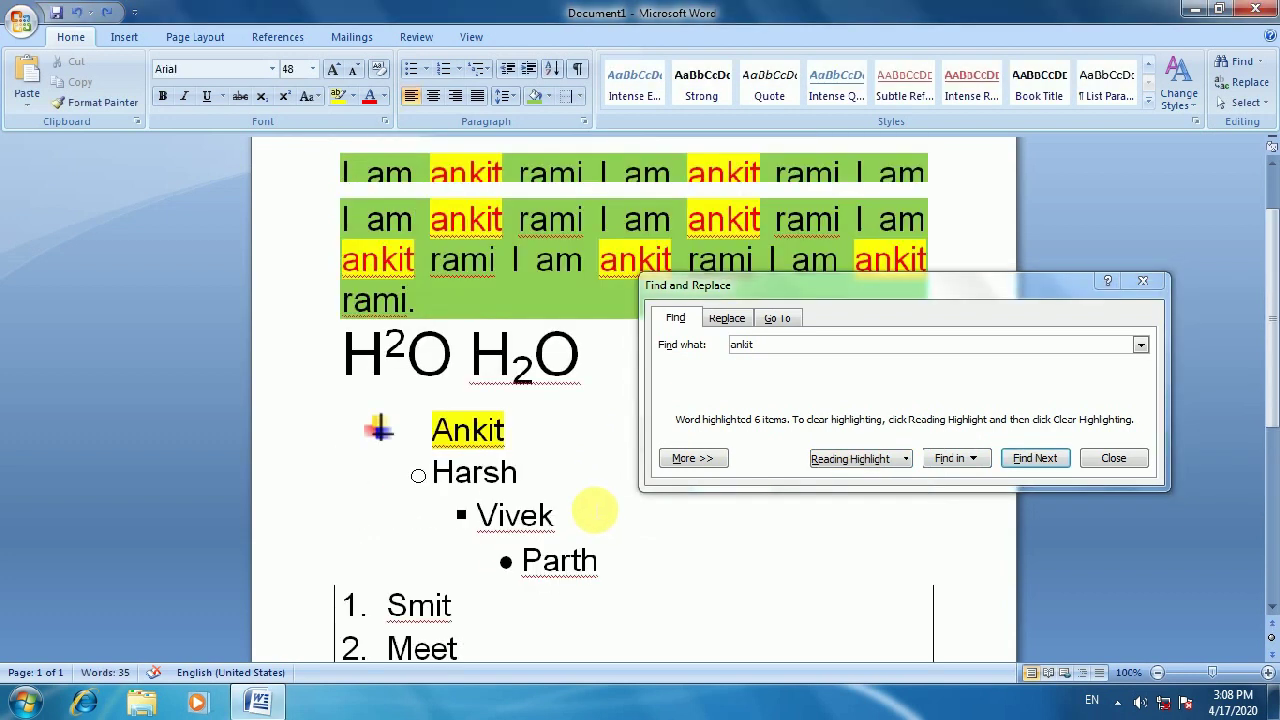
# Find all matches of the name in the main document, step through them one by one, and decline searching the remainder
pyautogui.click(970, 462)
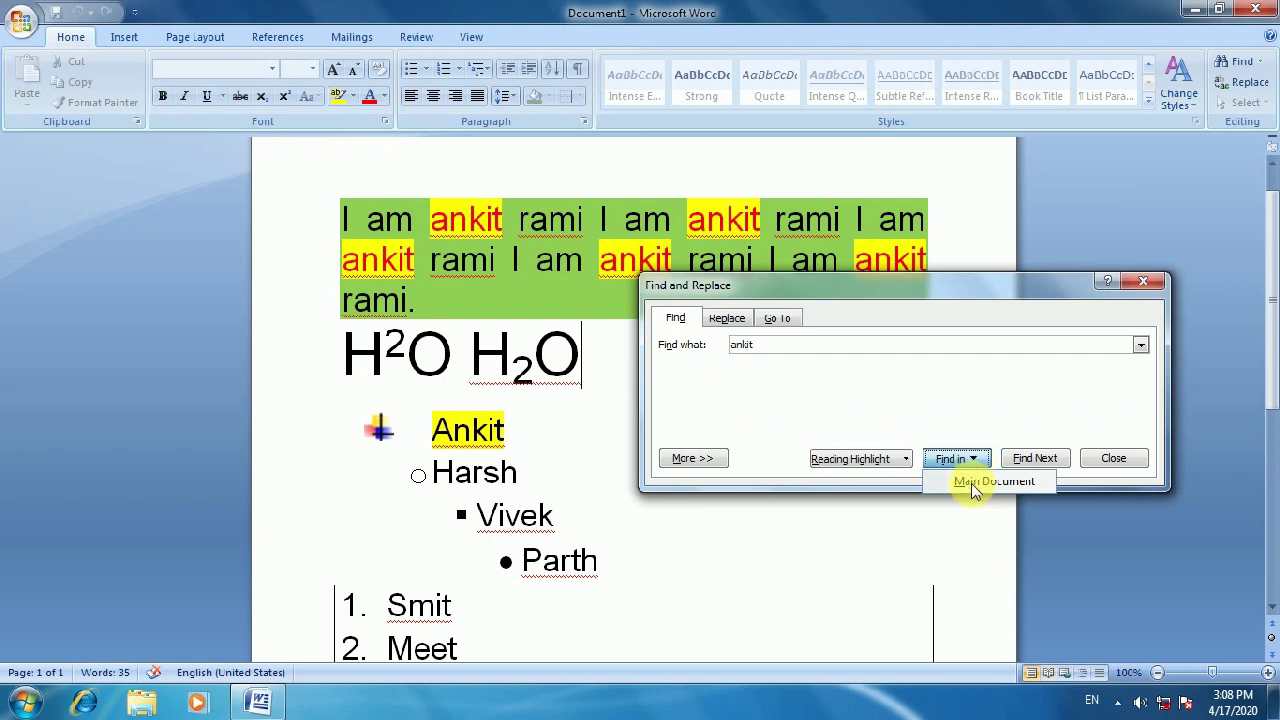
pyautogui.click(974, 484)
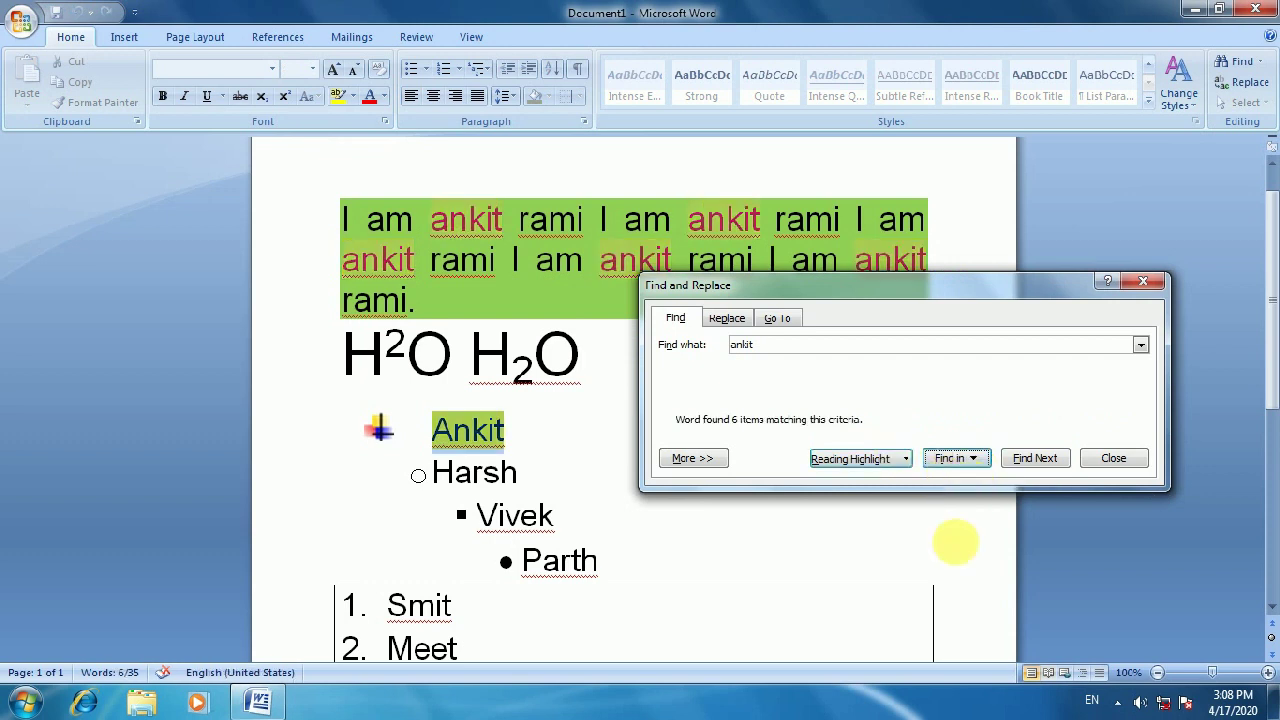
pyautogui.click(1012, 462)
pyautogui.click(1035, 462)
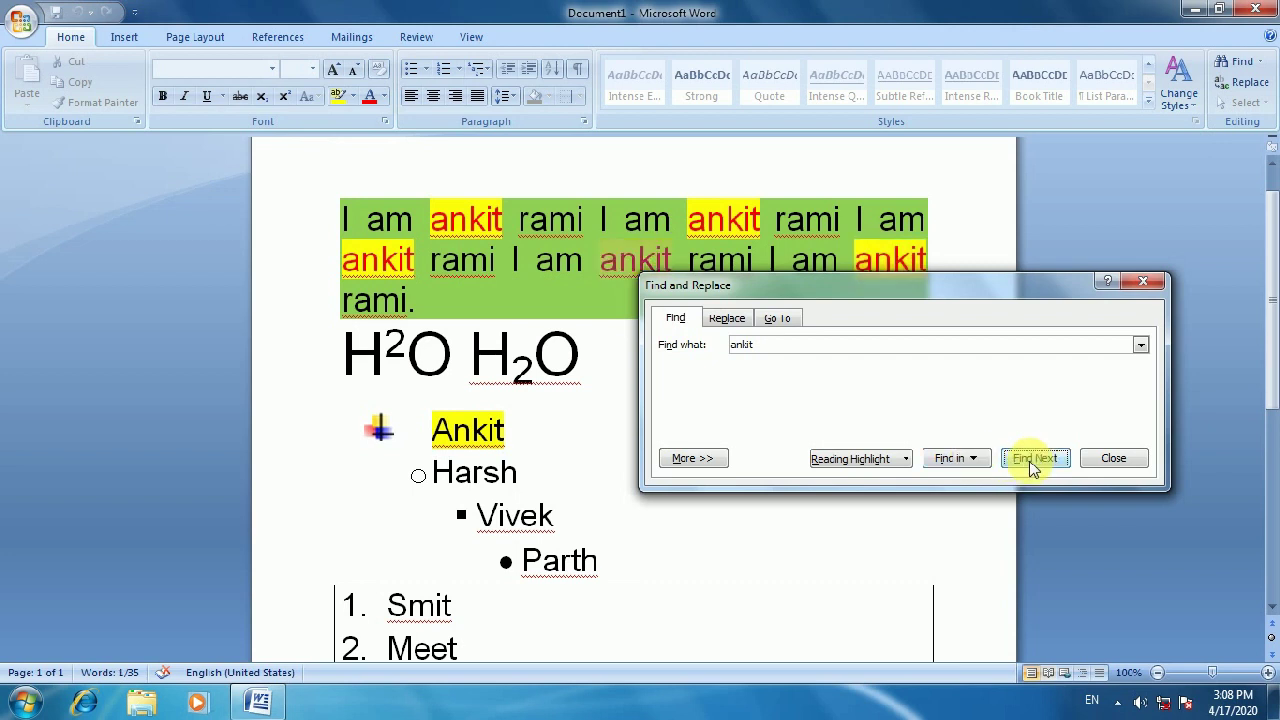
pyautogui.click(1030, 460)
pyautogui.click(1030, 460)
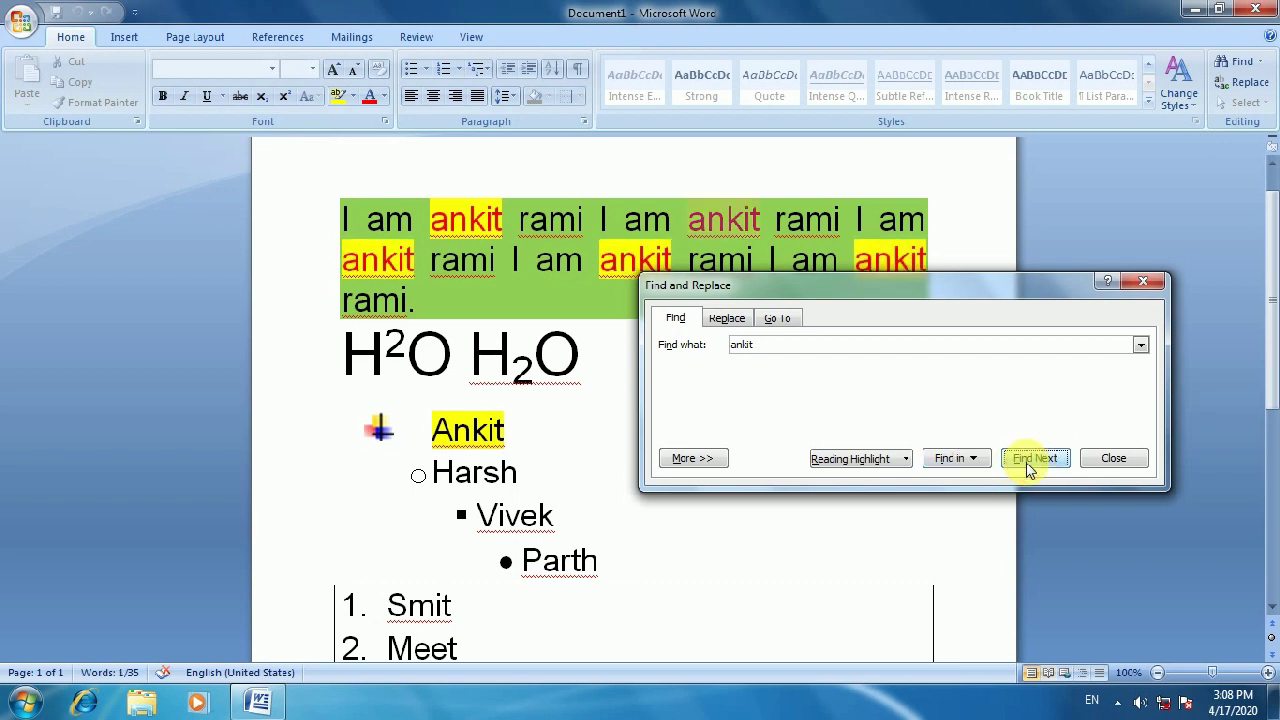
pyautogui.click(1028, 466)
pyautogui.click(1030, 466)
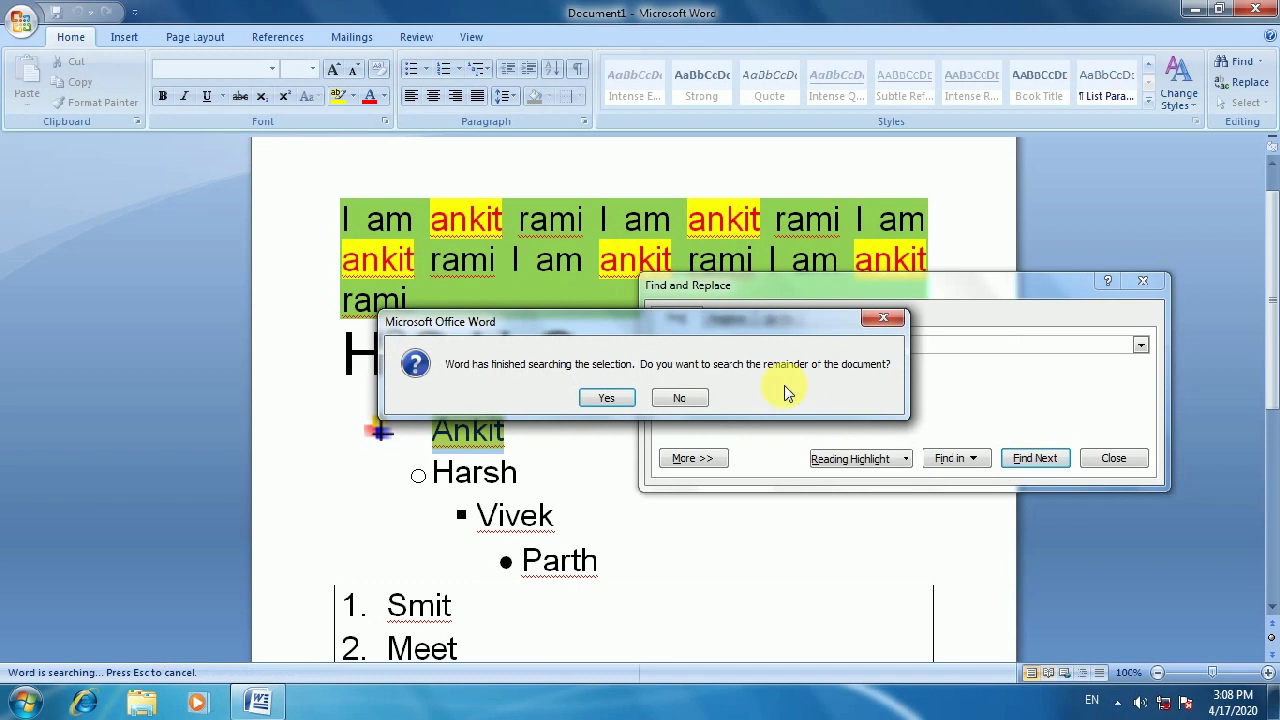
pyautogui.click(688, 399)
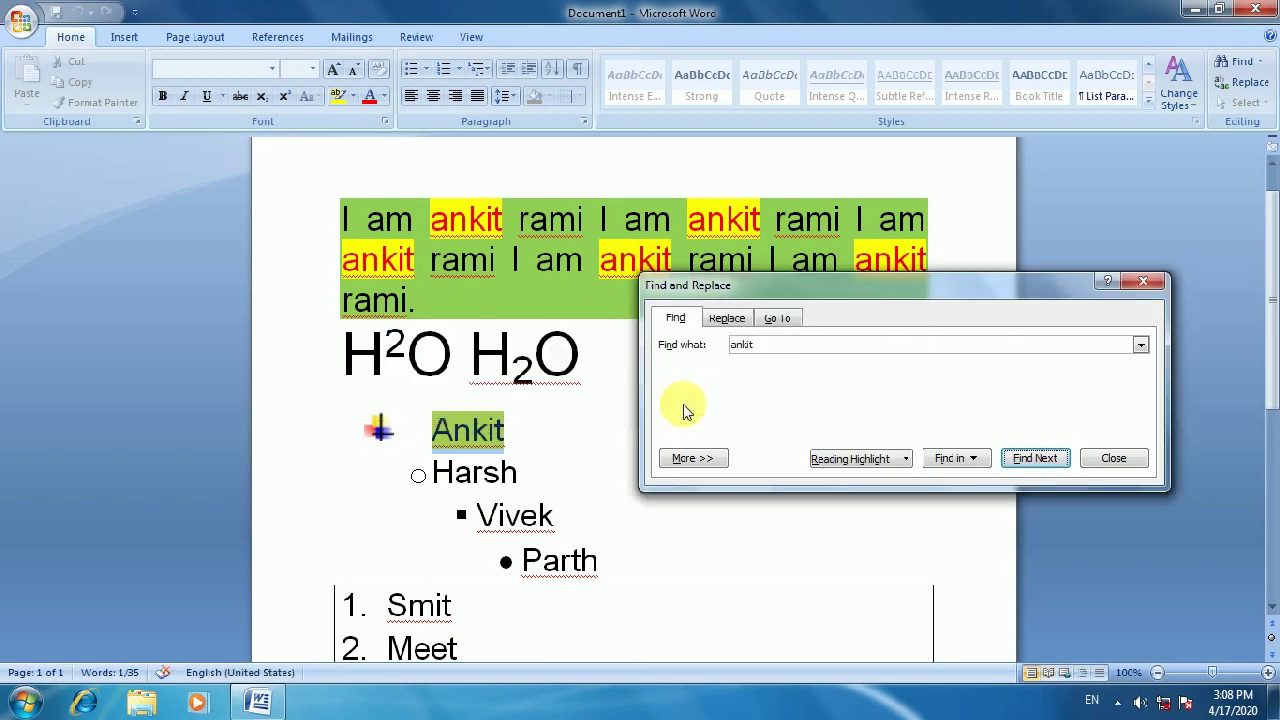
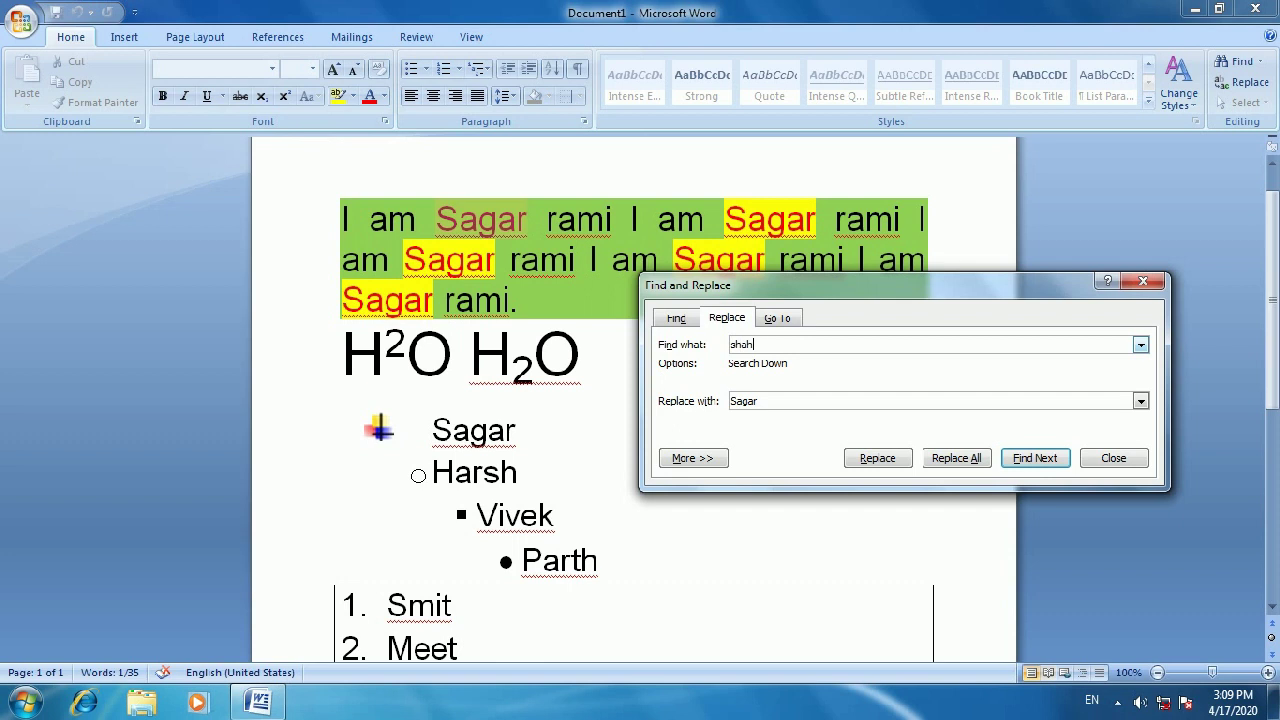
# Try to replace all occurrences of the entered surname with the existing replacement name, and decline searching from the beginning
pyautogui.moveTo(778, 406); pyautogui.dragTo(640, 422)
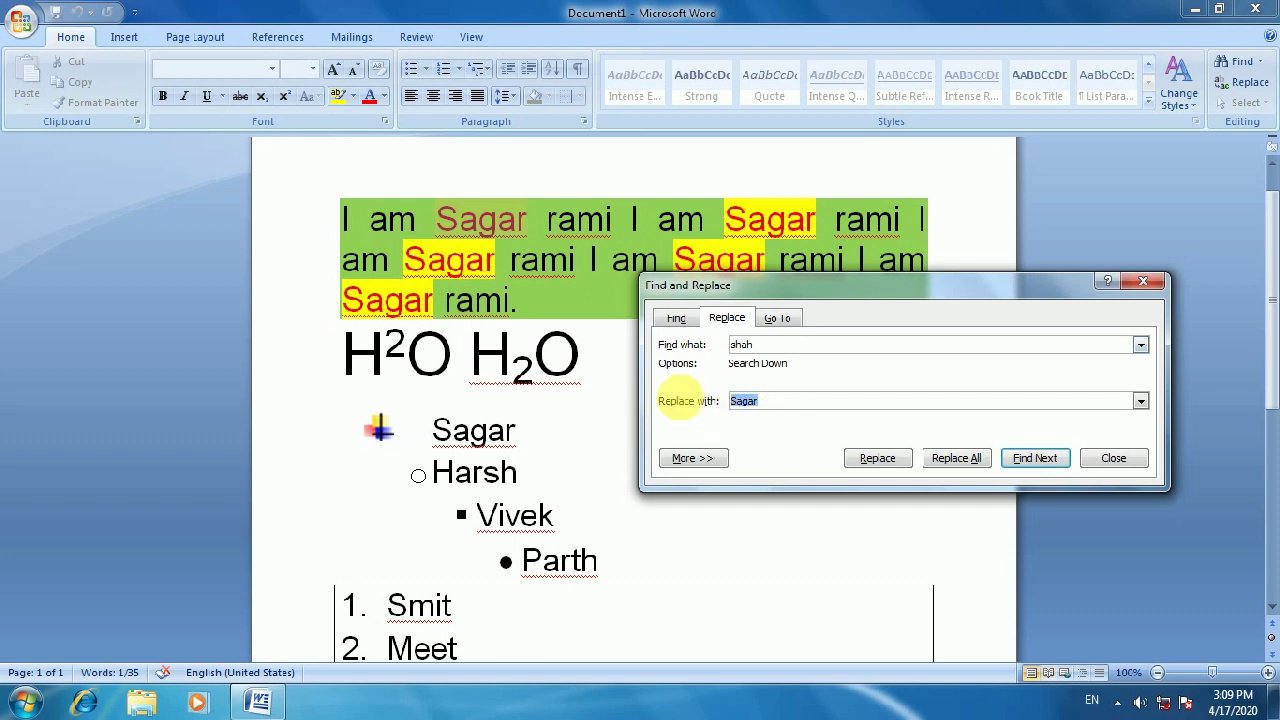
pyautogui.click(980, 470)
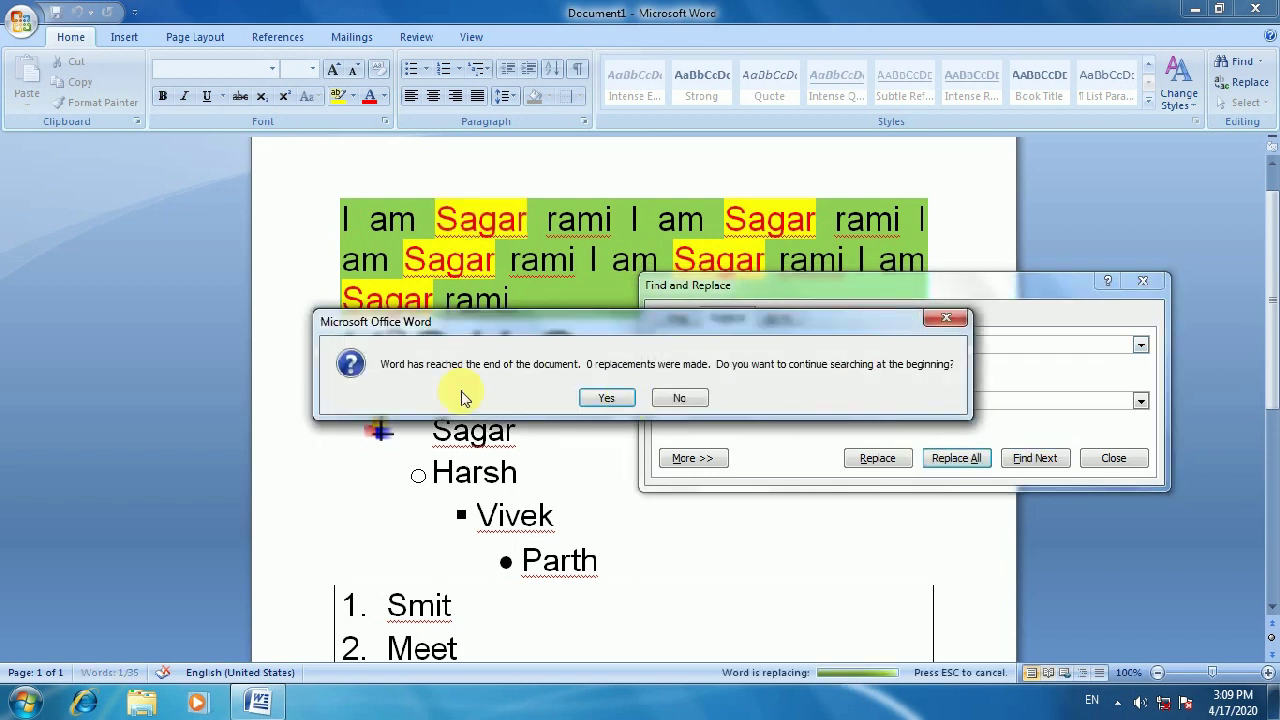
pyautogui.click(680, 400)
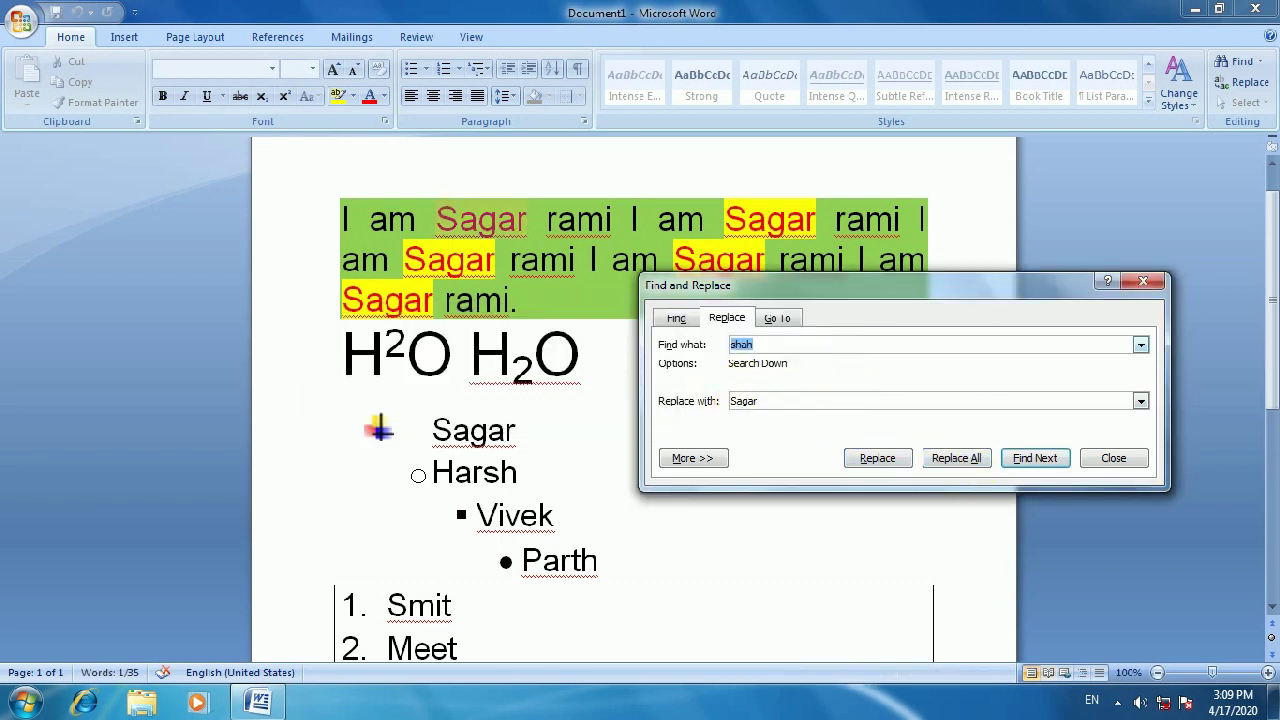
# Replace every occurrence of the surname in the green paragraph with a different surname, continuing the search from the document's beginning
pyautogui.doubleClick(772, 405)
pyautogui.write('shah')
pyautogui.click(948, 458)
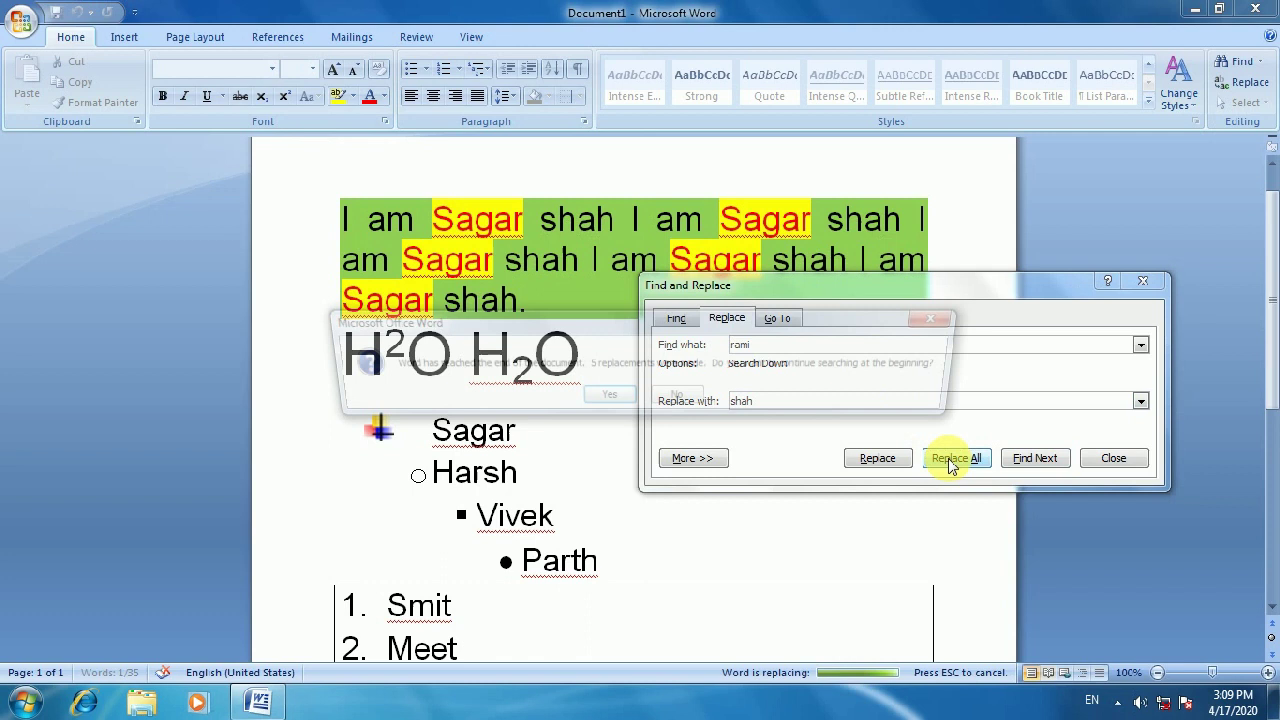
pyautogui.click(607, 395)
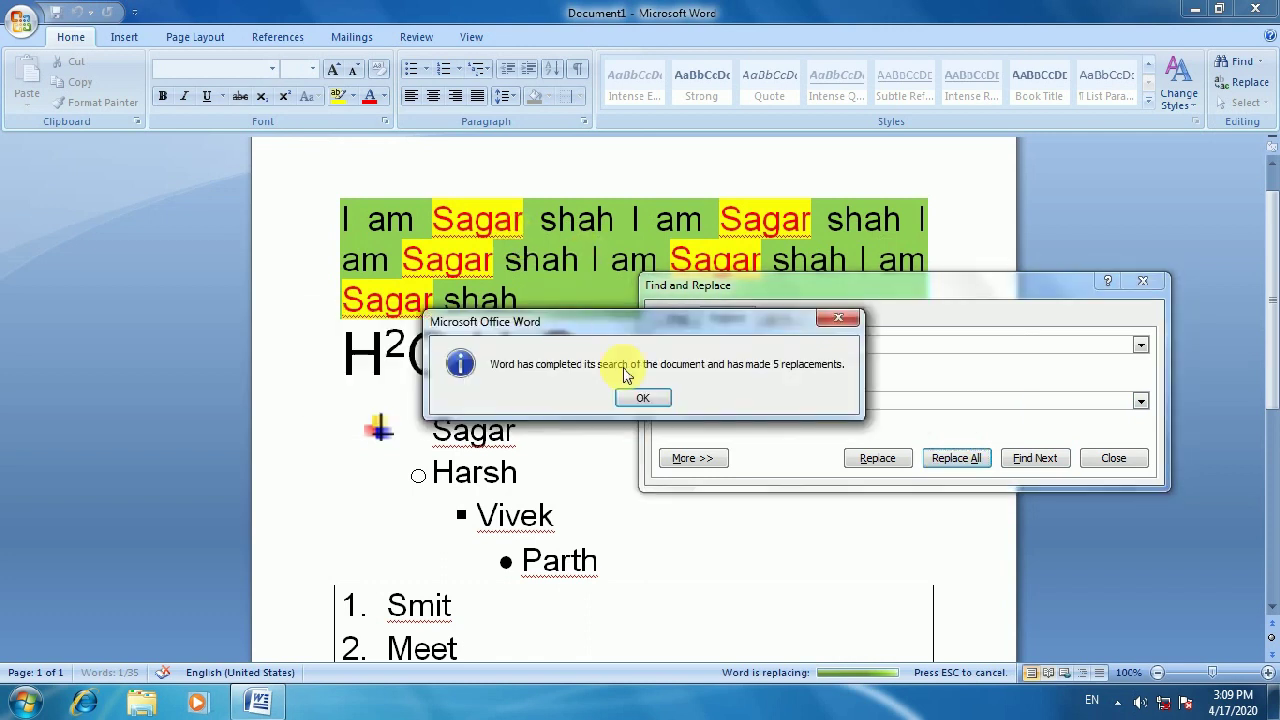
pyautogui.click(643, 398)
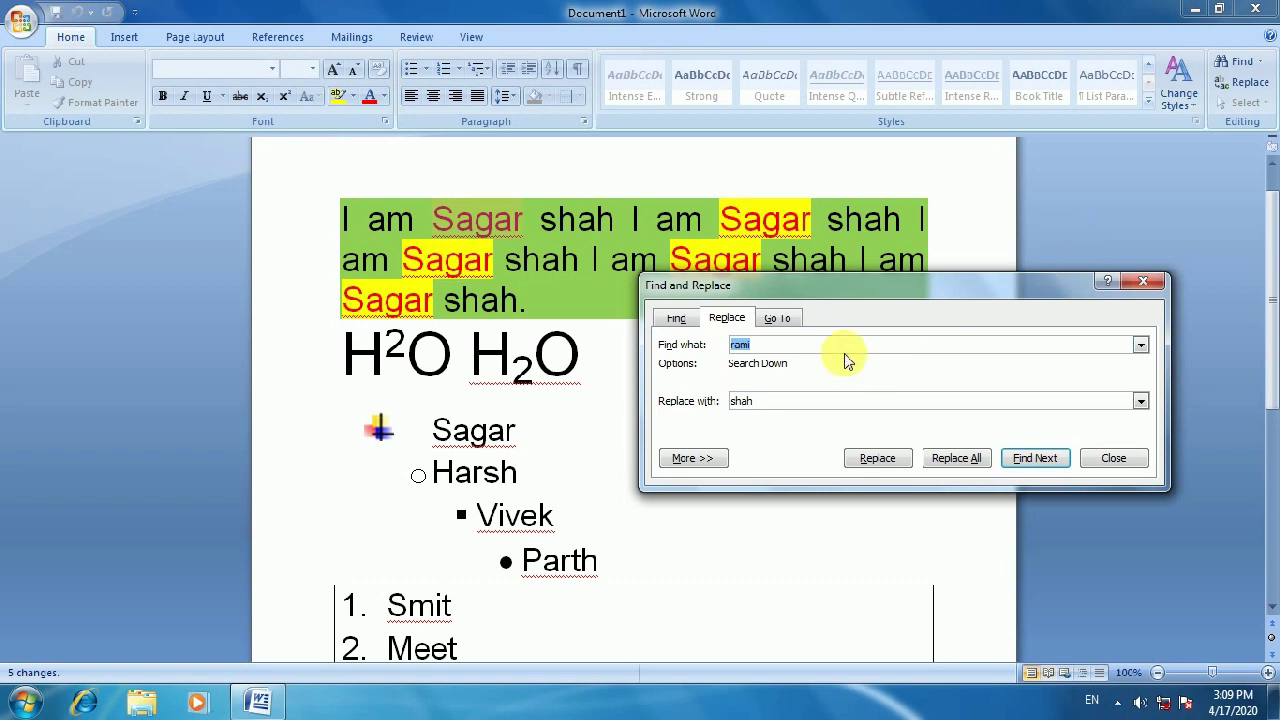
# Try page number 500, clear it, and try section number 1 as the Go To target
pyautogui.click(778, 318)
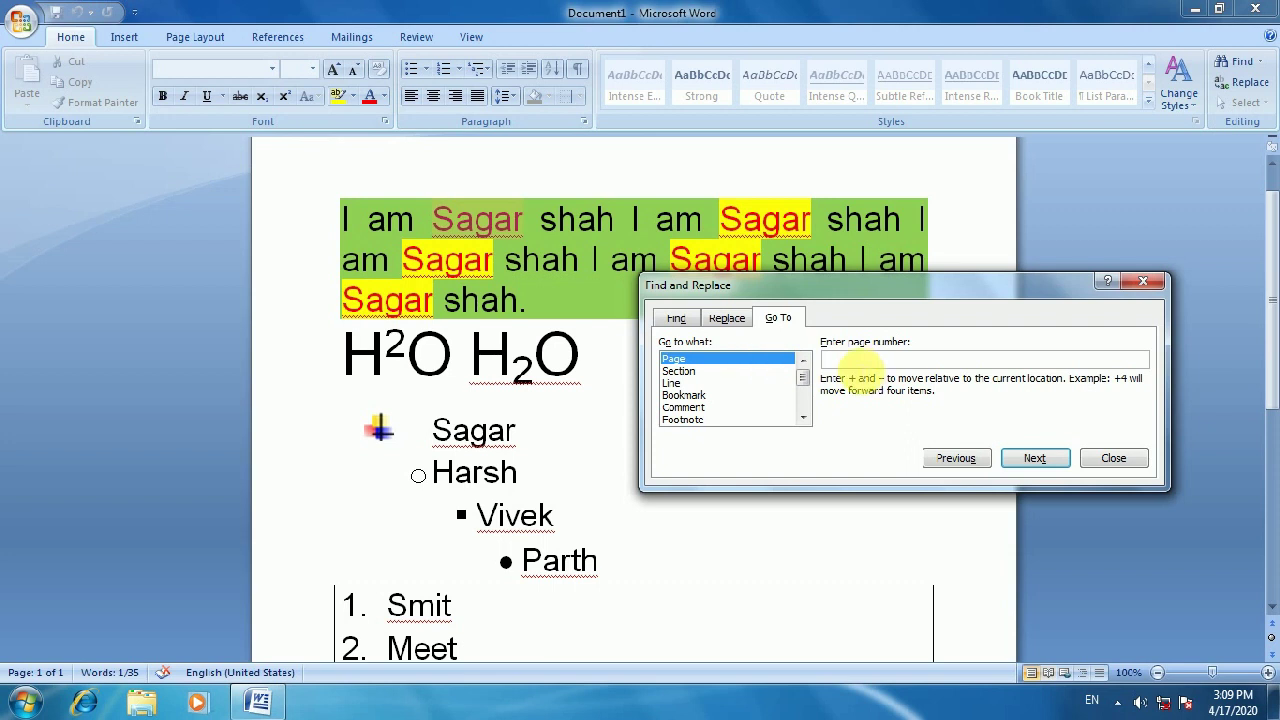
pyautogui.write('500')
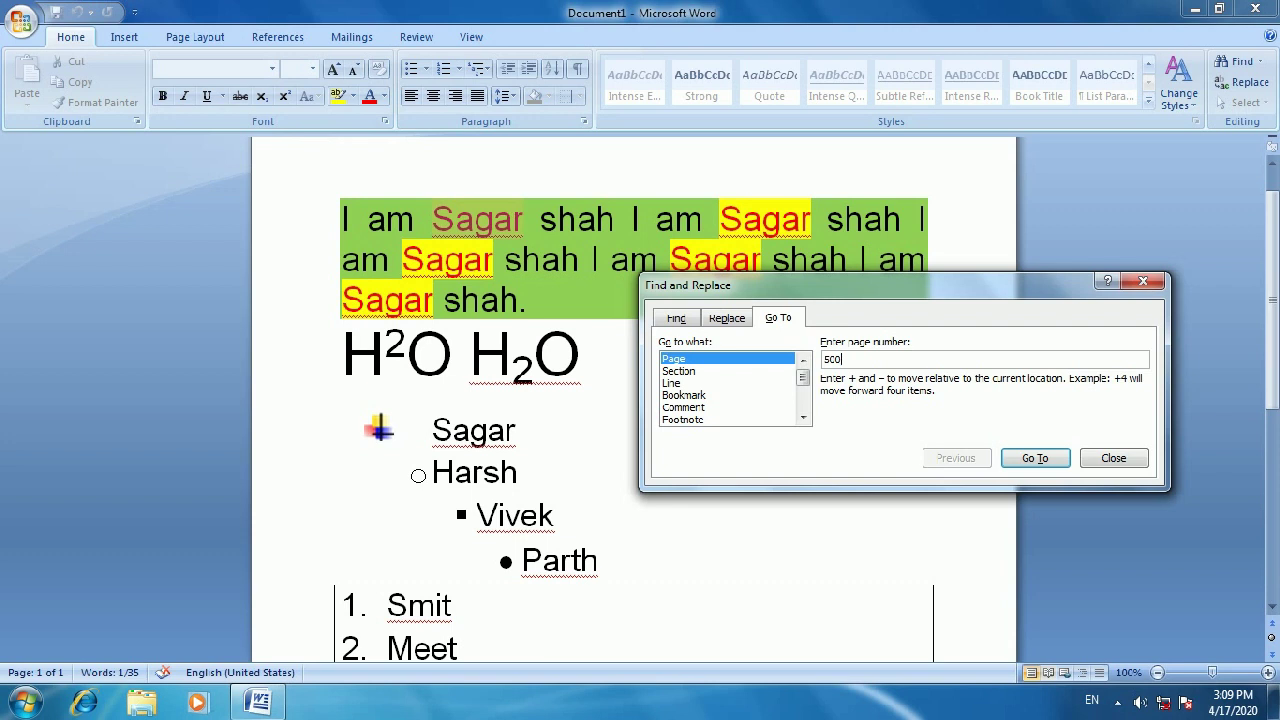
pyautogui.press('BackSpace')
pyautogui.press('BackSpace')
pyautogui.press('BackSpace')
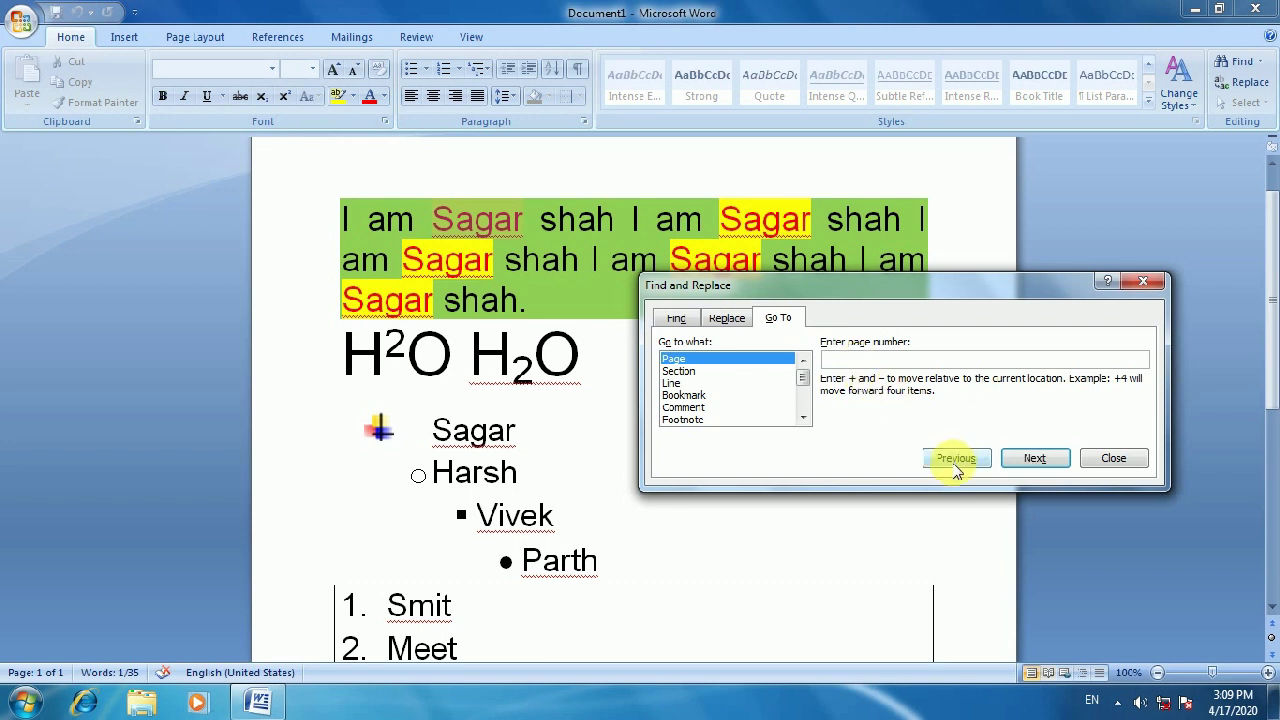
pyautogui.click(679, 371)
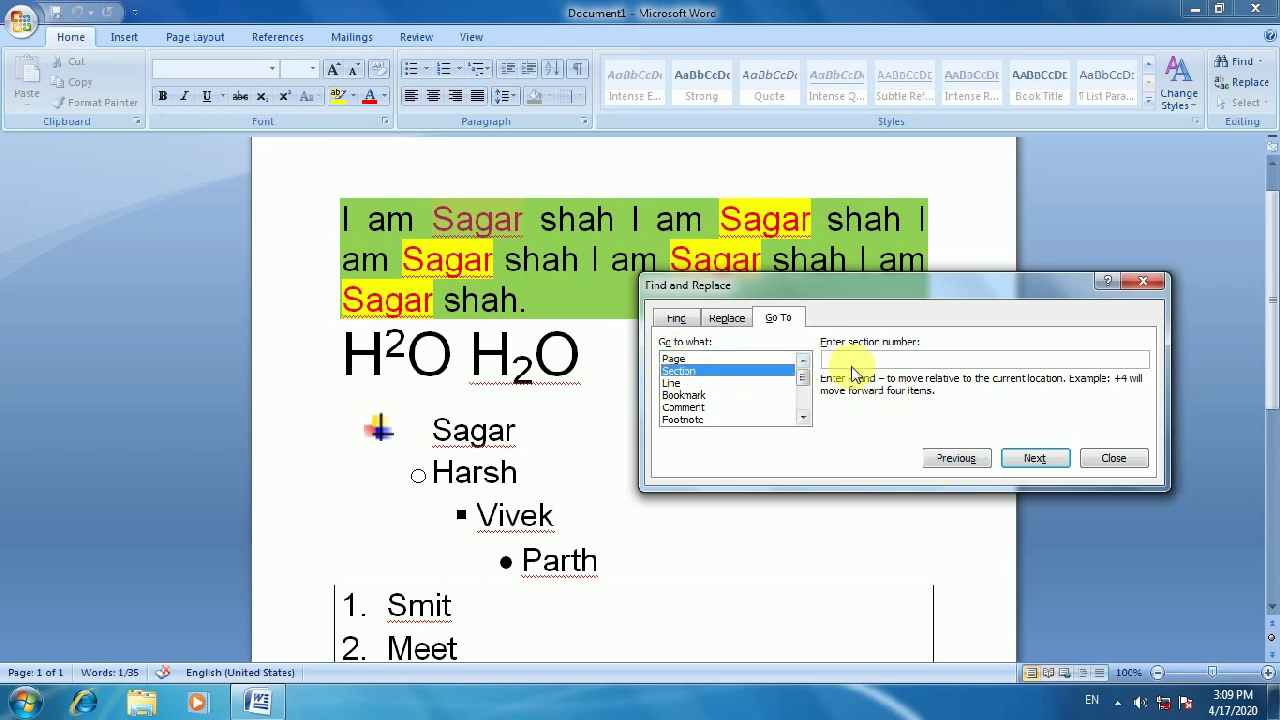
pyautogui.write('1')
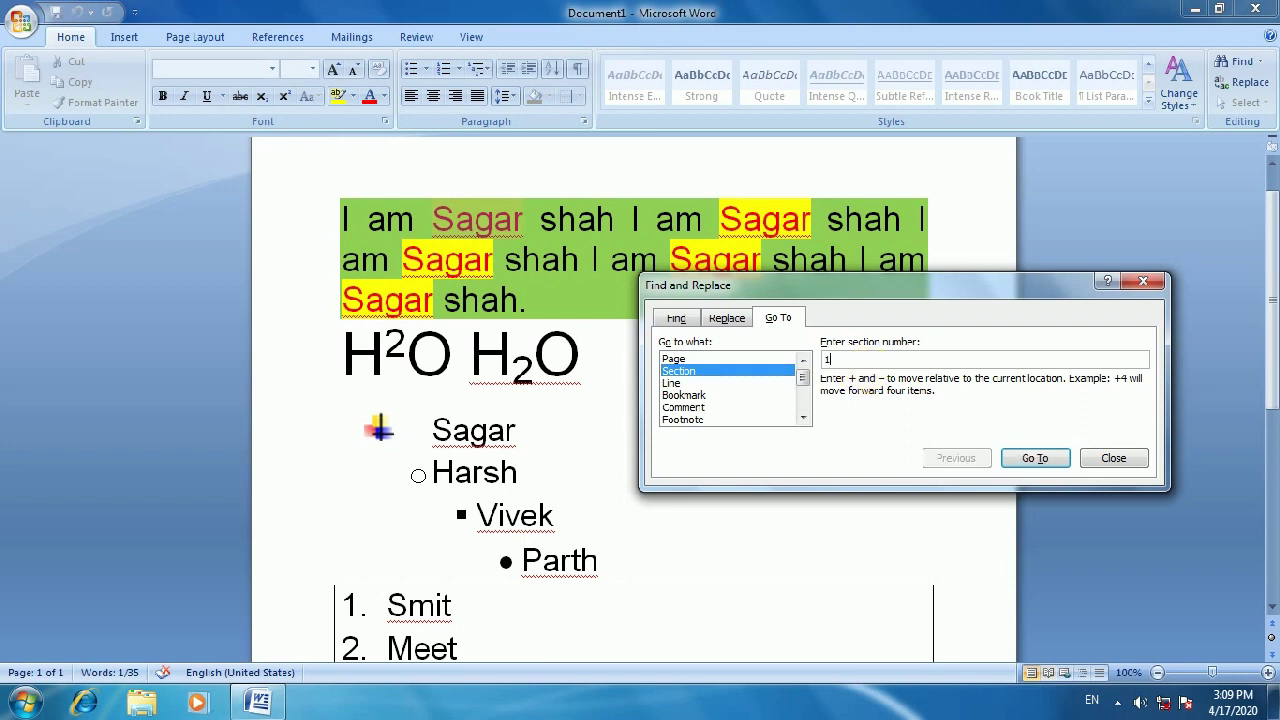
# Go to line number 10 of the document
pyautogui.click(672, 383)
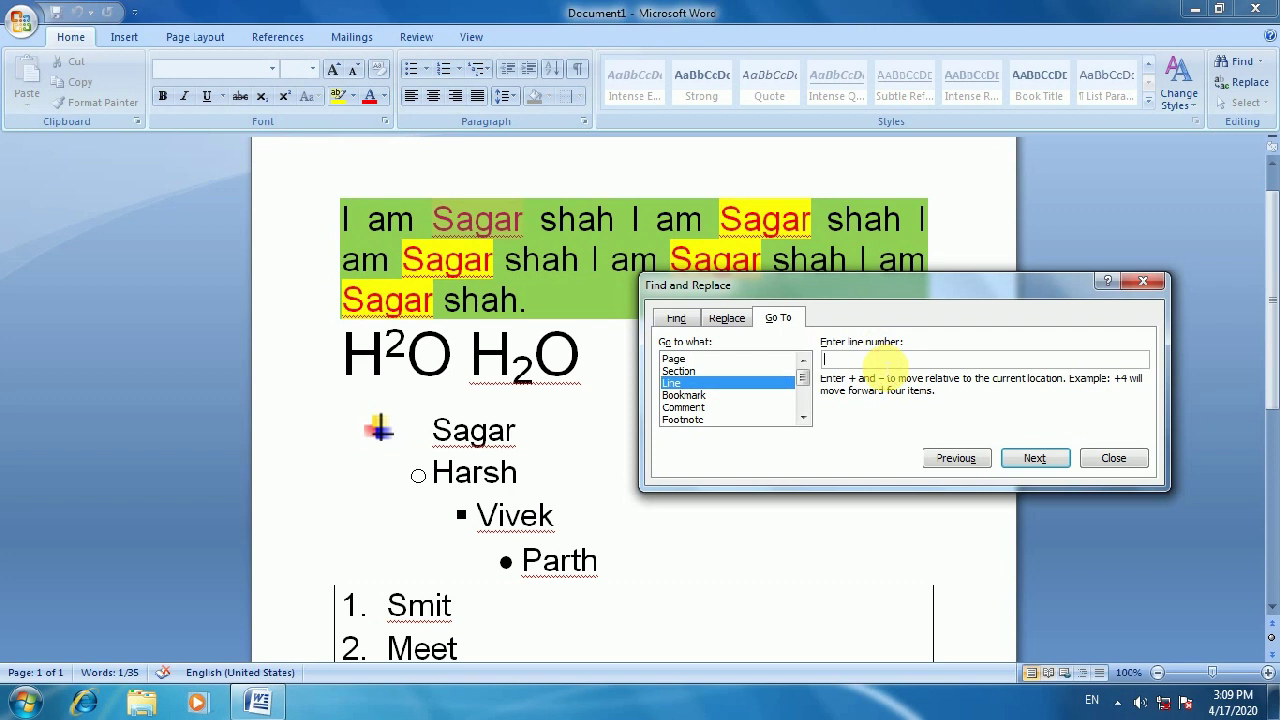
pyautogui.write('10')
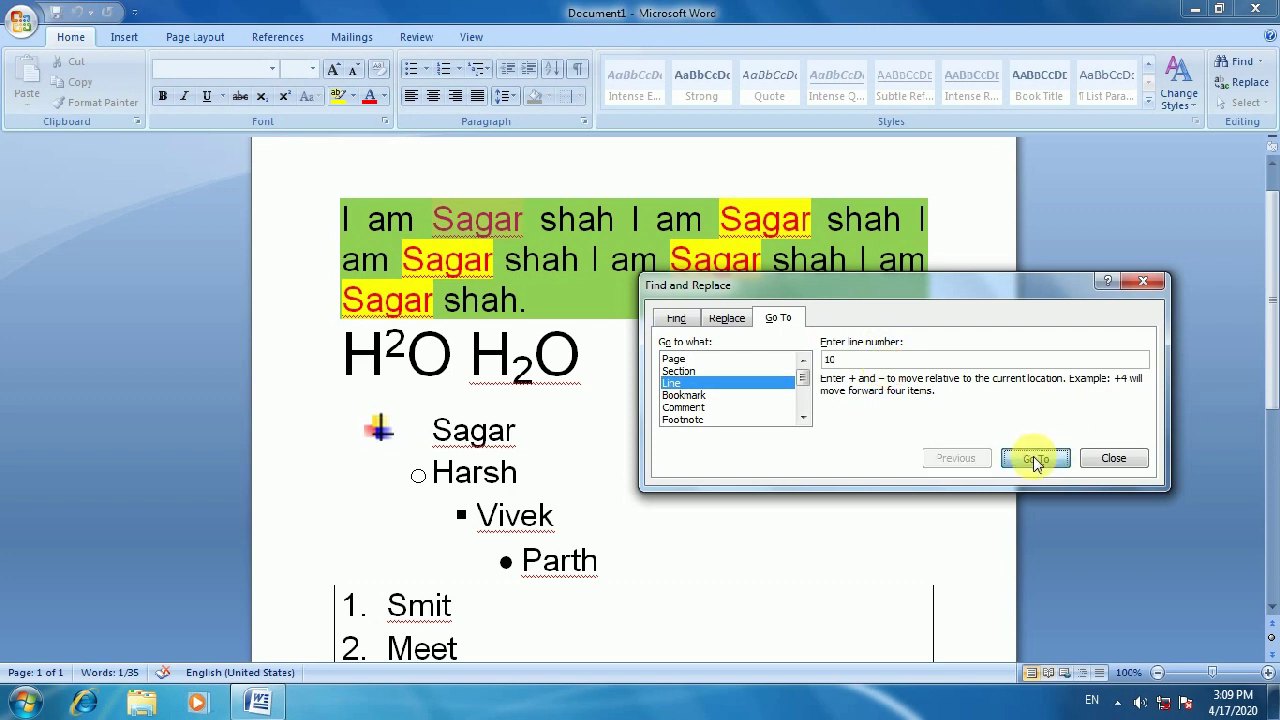
pyautogui.click(1035, 460)
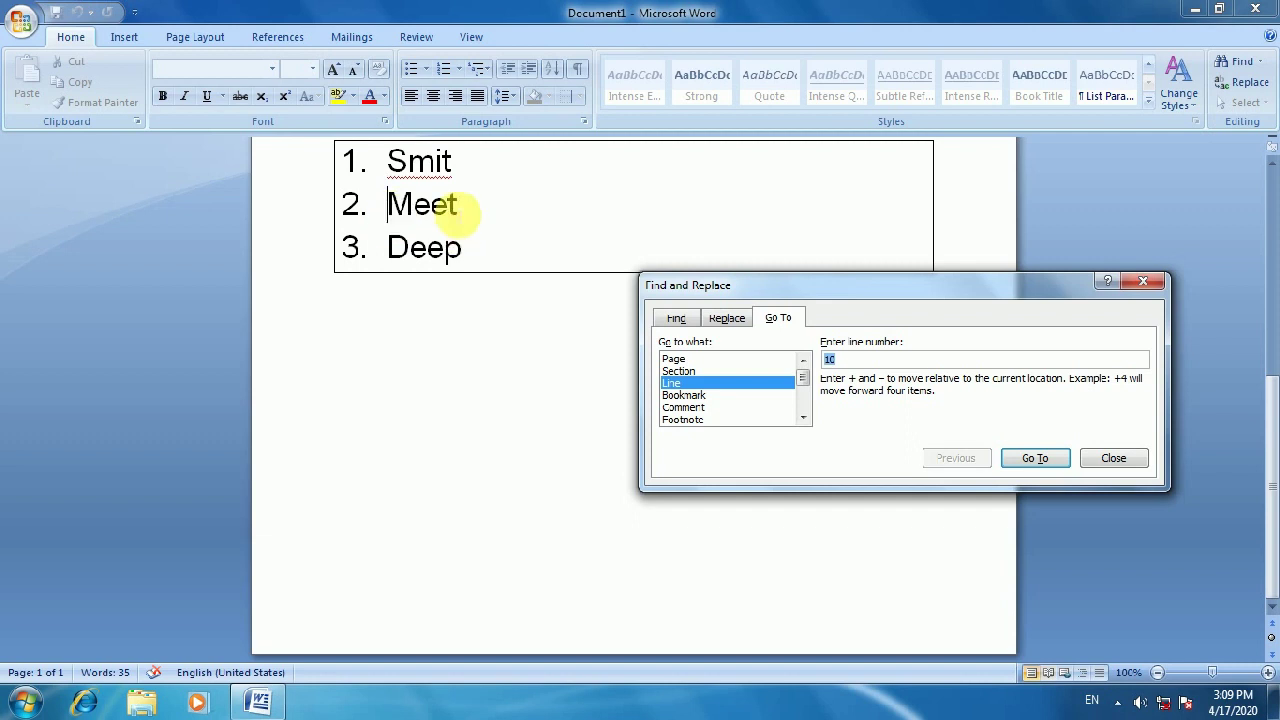
# Look through the other Go To targets, including bookmark, comment, footnote, equation, table, field and endnote, and close Find and Replace
pyautogui.click(680, 395)
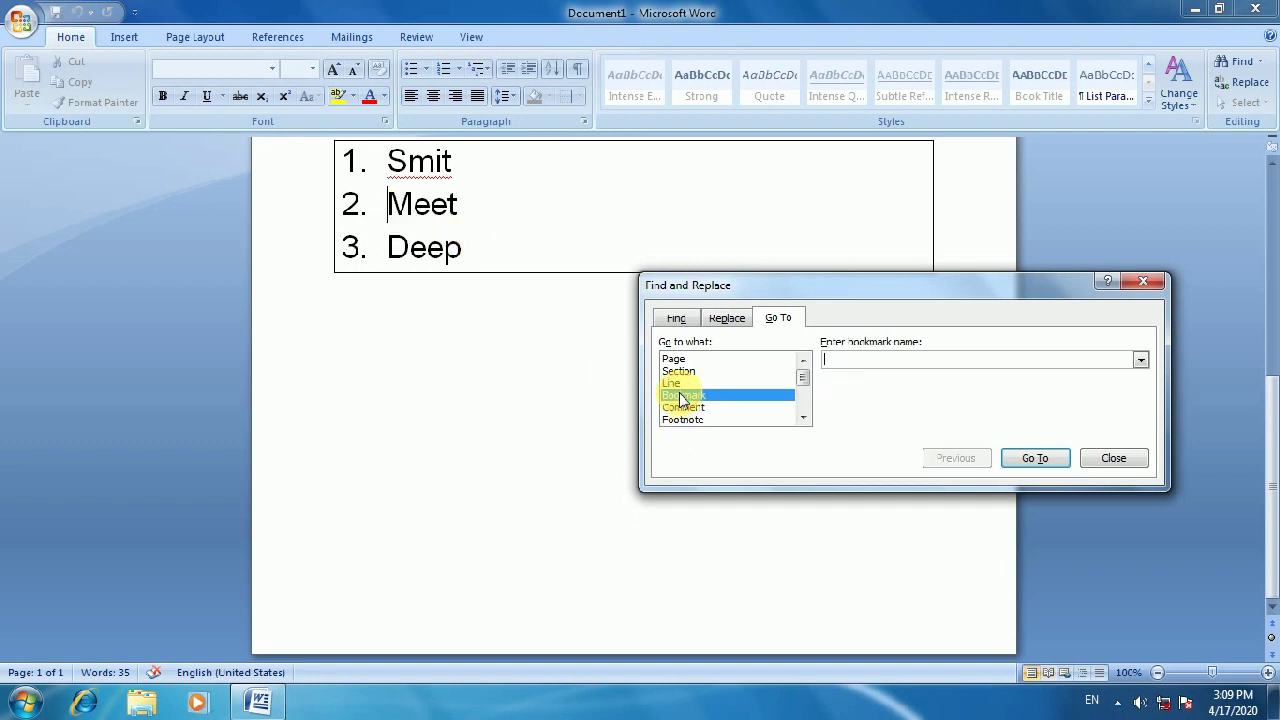
pyautogui.click(683, 408)
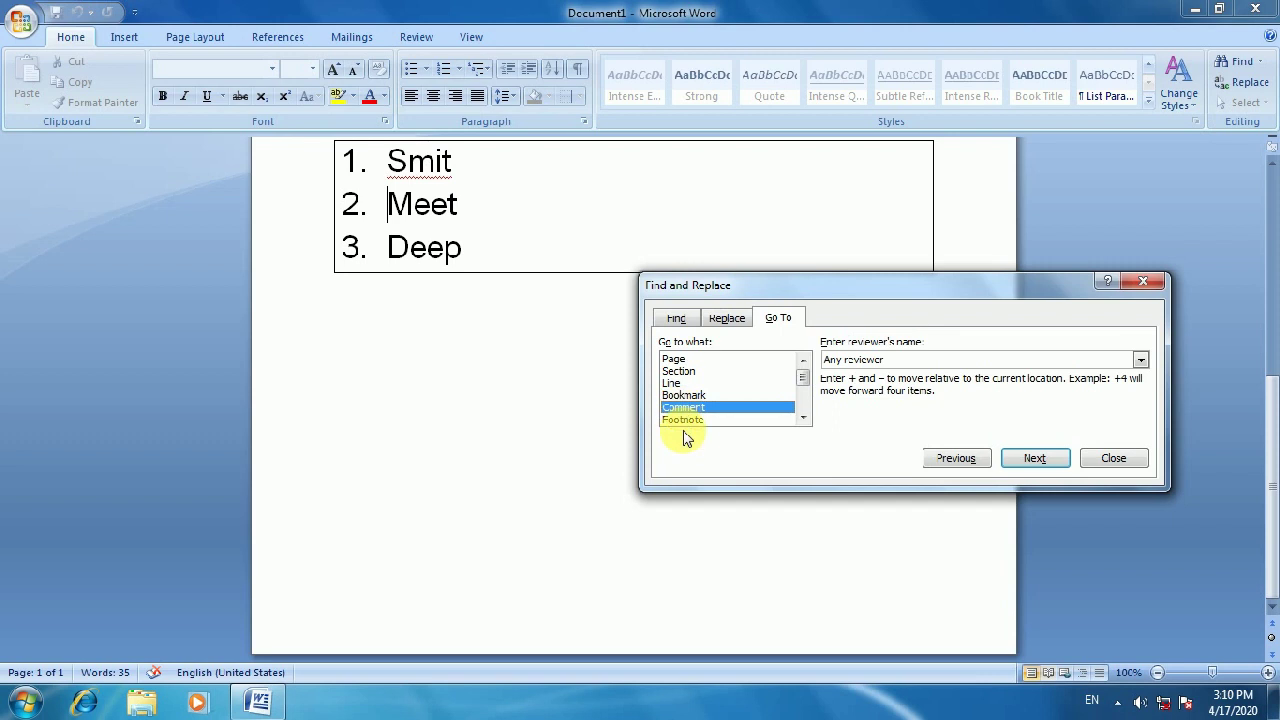
pyautogui.click(684, 422)
pyautogui.scroll(-2, 740, 400)
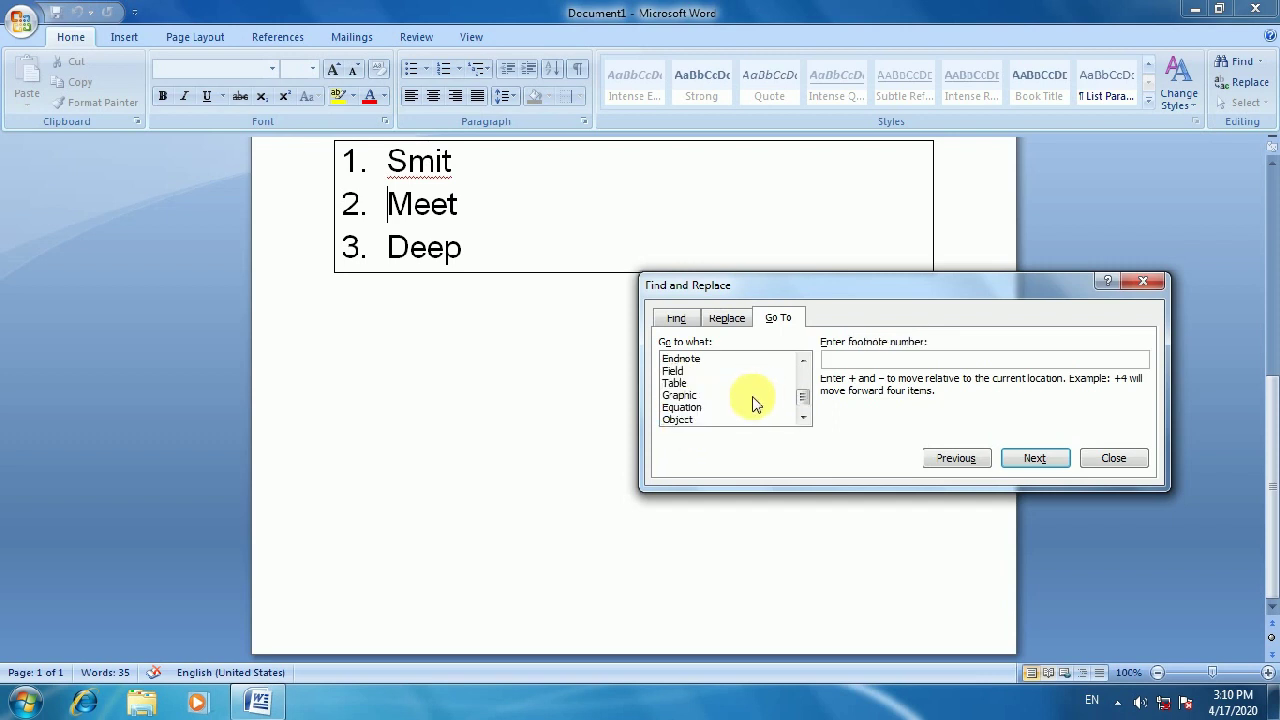
pyautogui.click(686, 419)
pyautogui.click(683, 407)
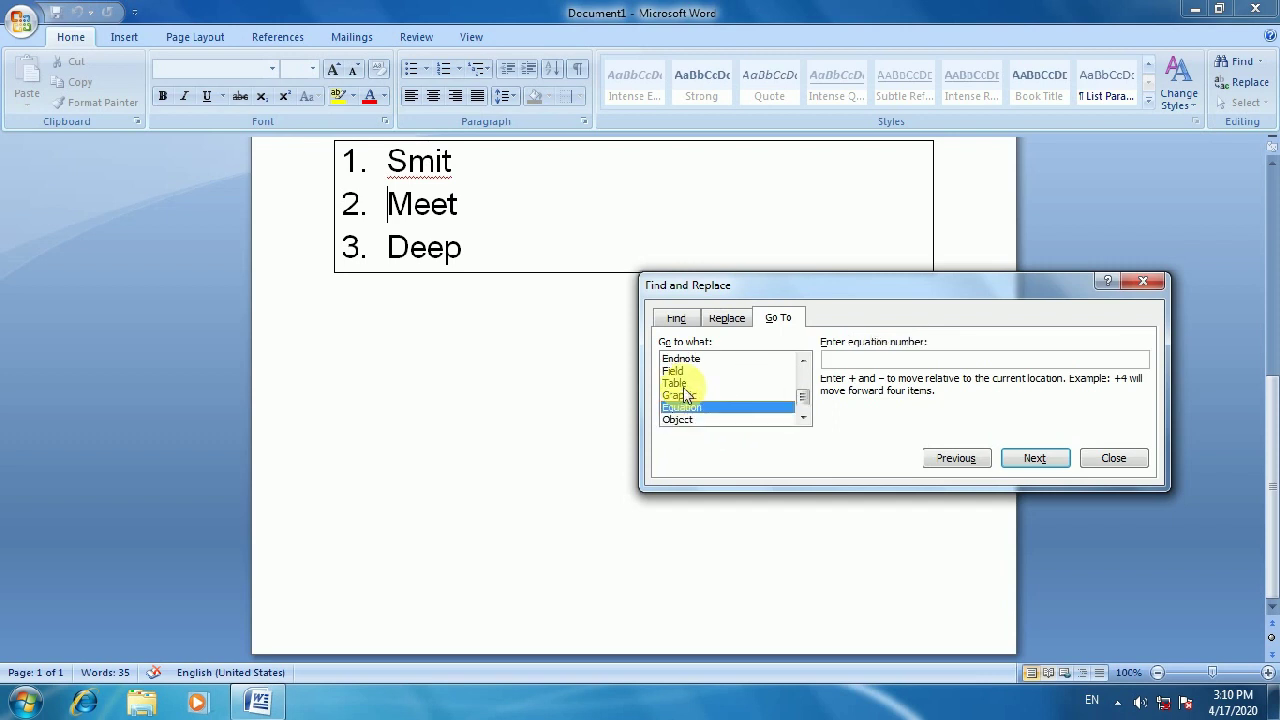
pyautogui.click(676, 383)
pyautogui.click(680, 368)
pyautogui.click(679, 360)
pyautogui.scroll(2, 778, 378)
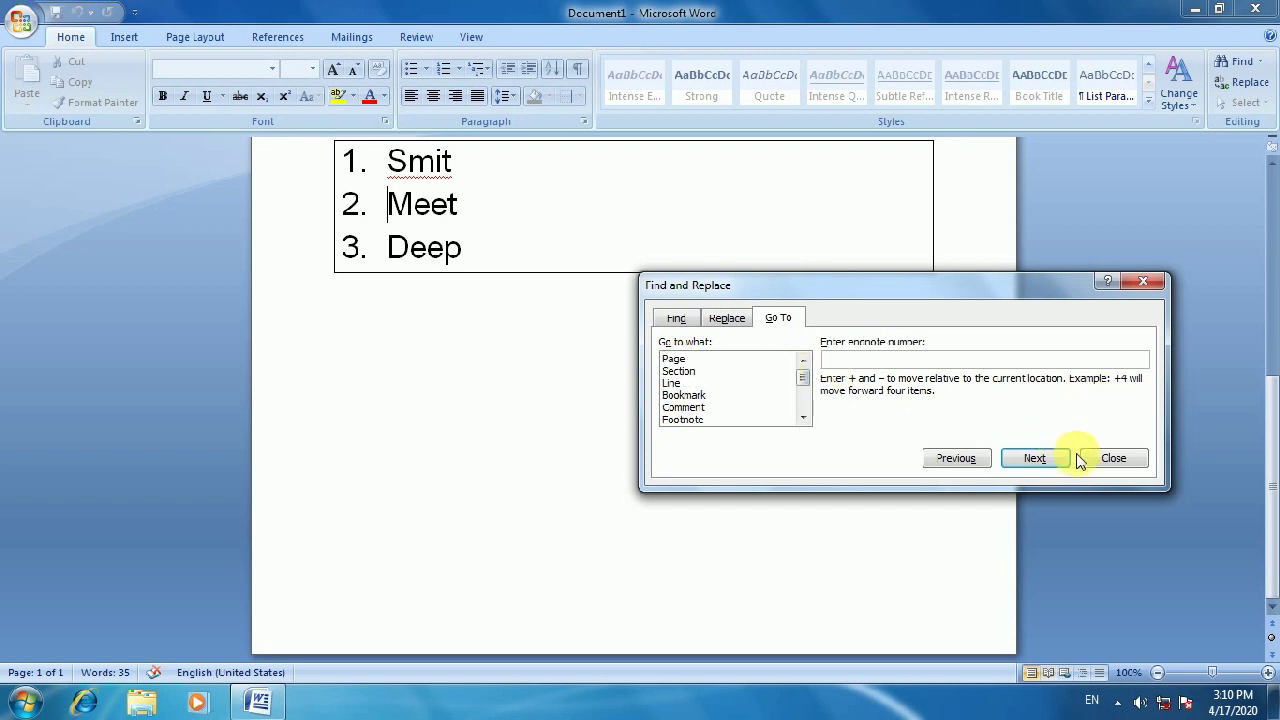
pyautogui.click(1111, 460)
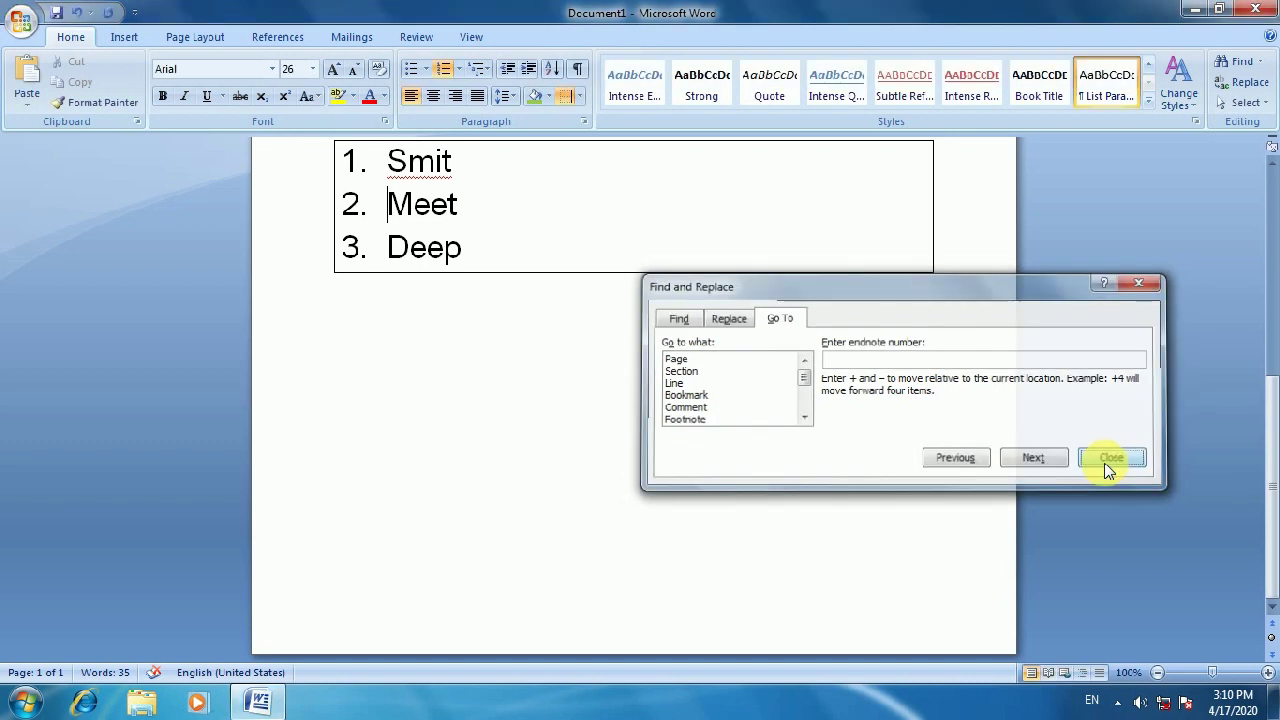
# Select the entire contents of the document with Select All
pyautogui.scroll(2, 985, 505)
pyautogui.scroll(1, 985, 510)
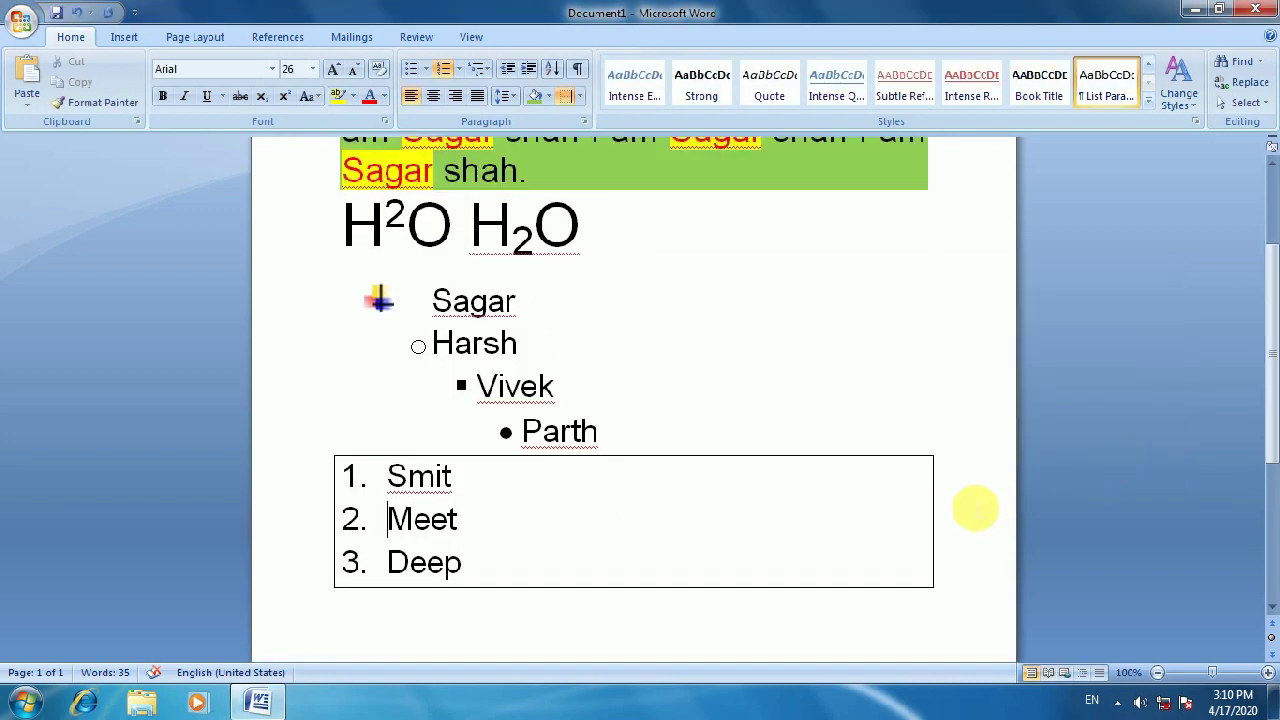
pyautogui.click(1245, 103)
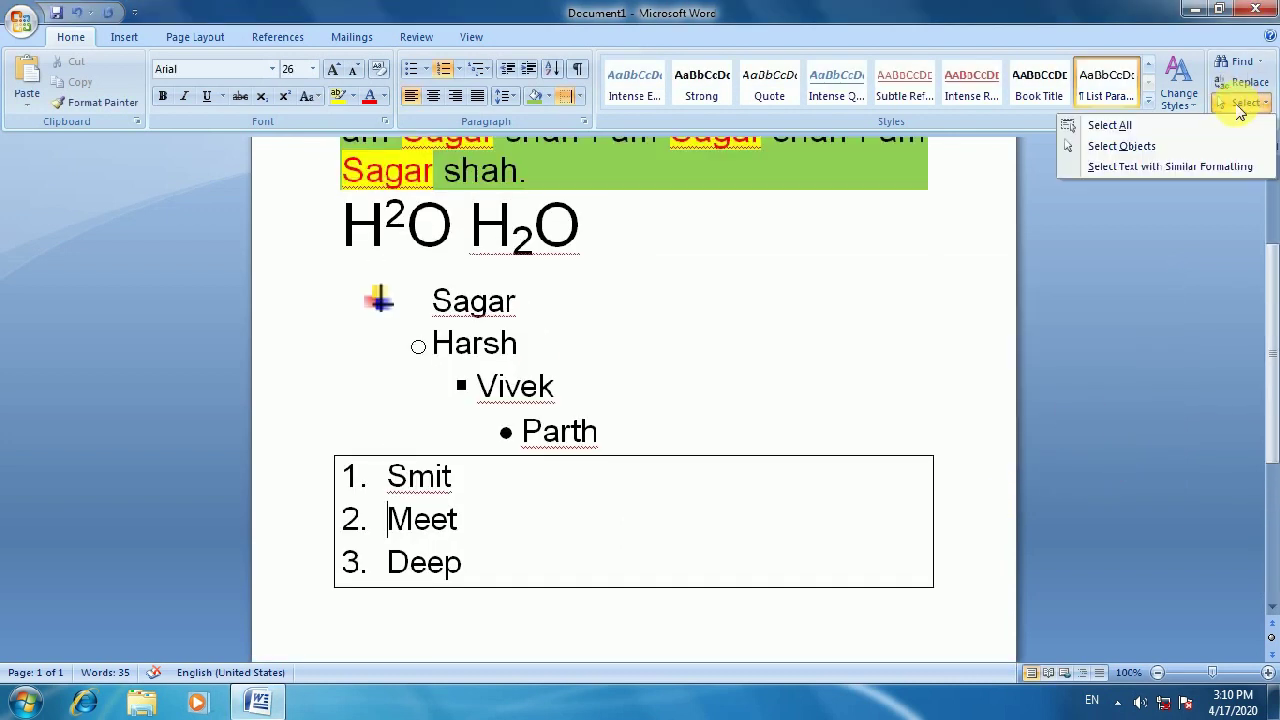
pyautogui.click(1152, 125)
pyautogui.scroll(1, 1171, 243)
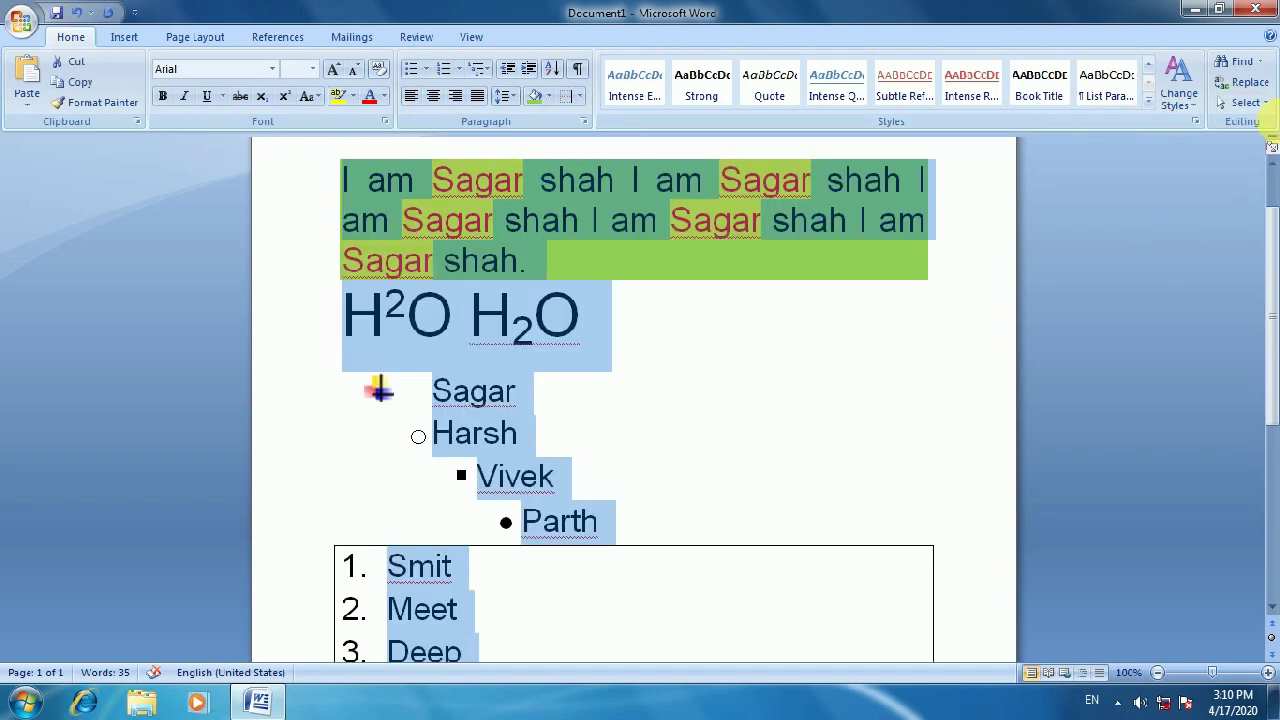
# Try to select the picture bullet beside the first list item using Select Objects
pyautogui.click(1248, 102)
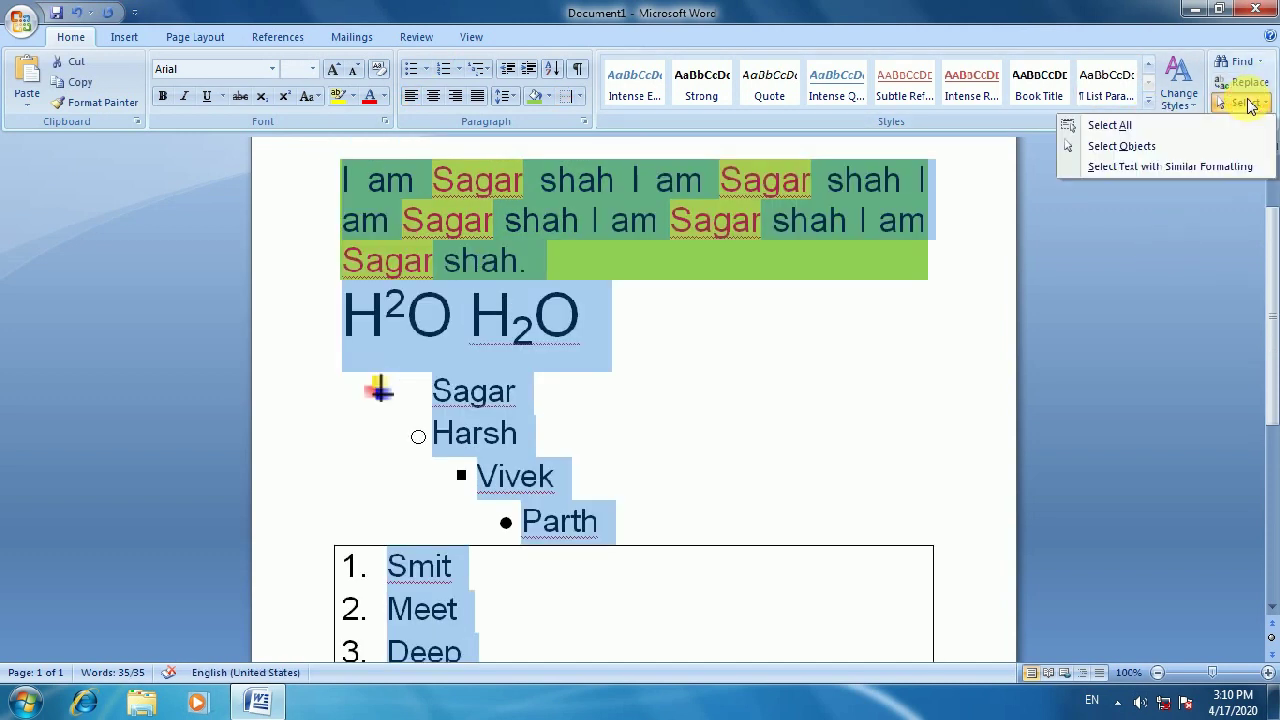
pyautogui.click(1133, 146)
pyautogui.click(382, 393)
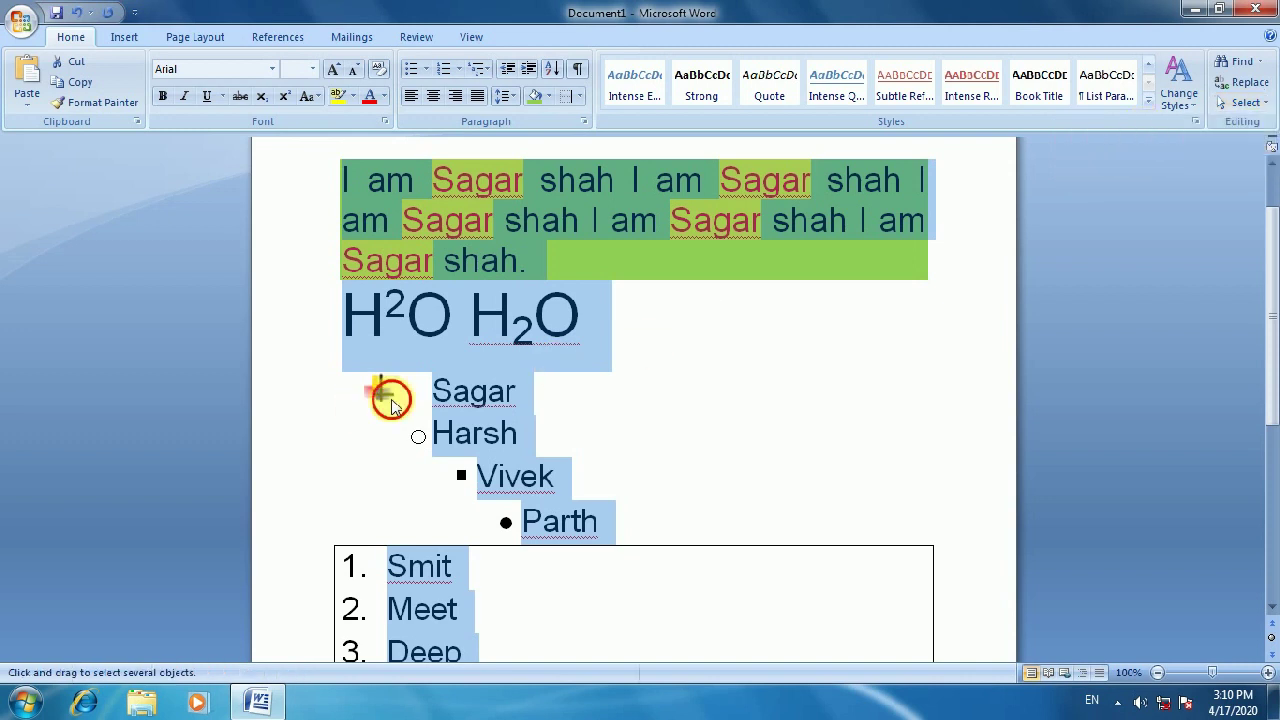
# Select the text with formatting similar to the green paragraph's plain text, and clear the selection
pyautogui.click(1246, 102)
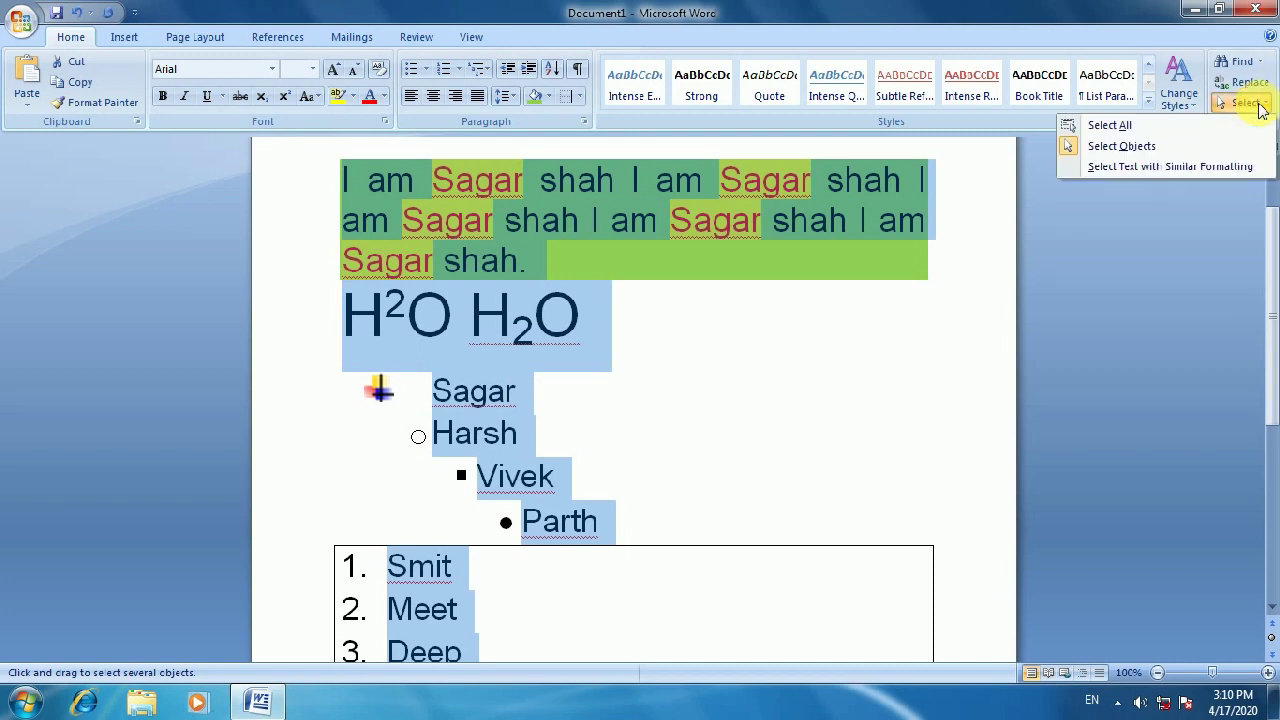
pyautogui.click(1206, 168)
pyautogui.scroll(-2, 466, 506)
pyautogui.scroll(2, 523, 466)
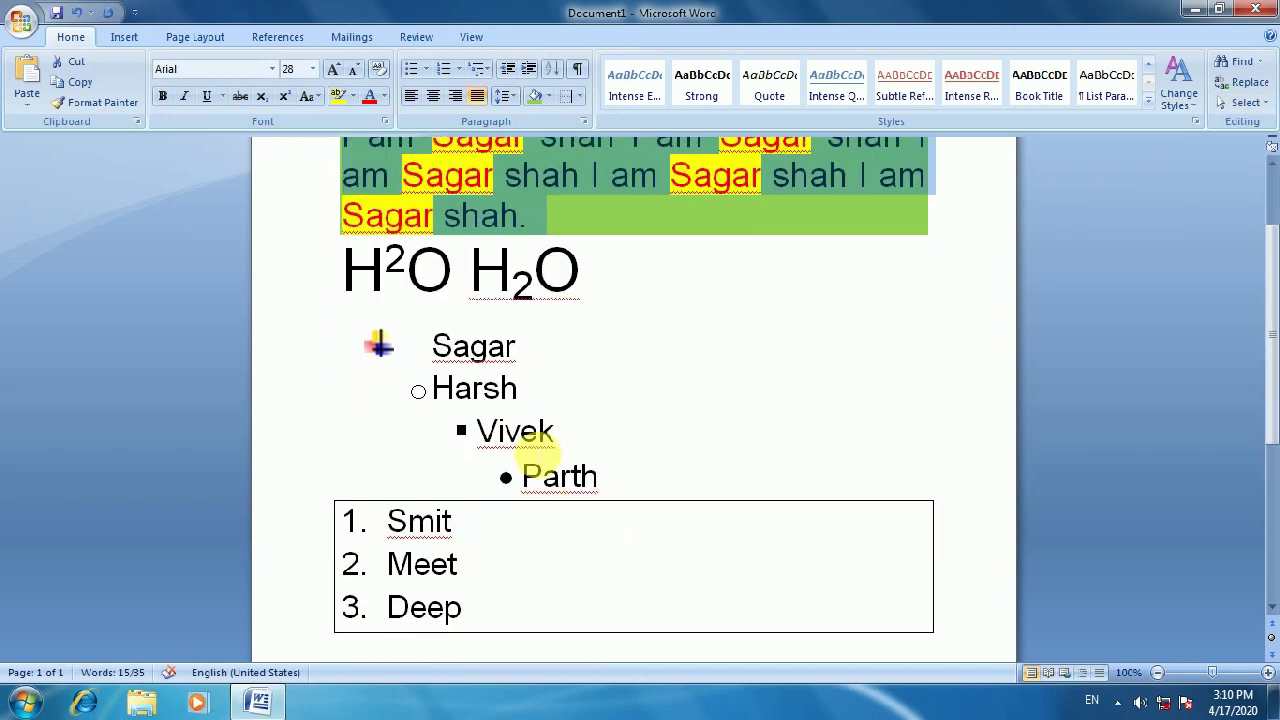
pyautogui.click(464, 252)
pyautogui.click(464, 220)
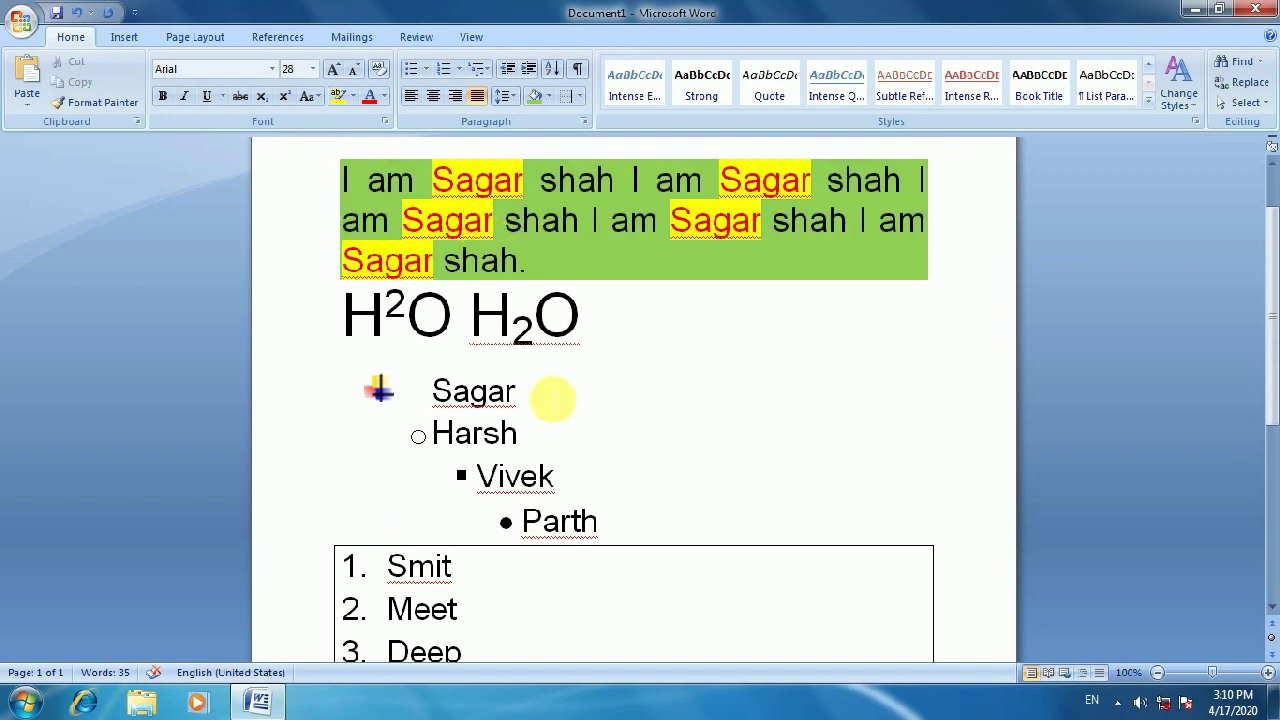
pyautogui.scroll(1, 737, 466)
pyautogui.scroll(-3, 746, 466)
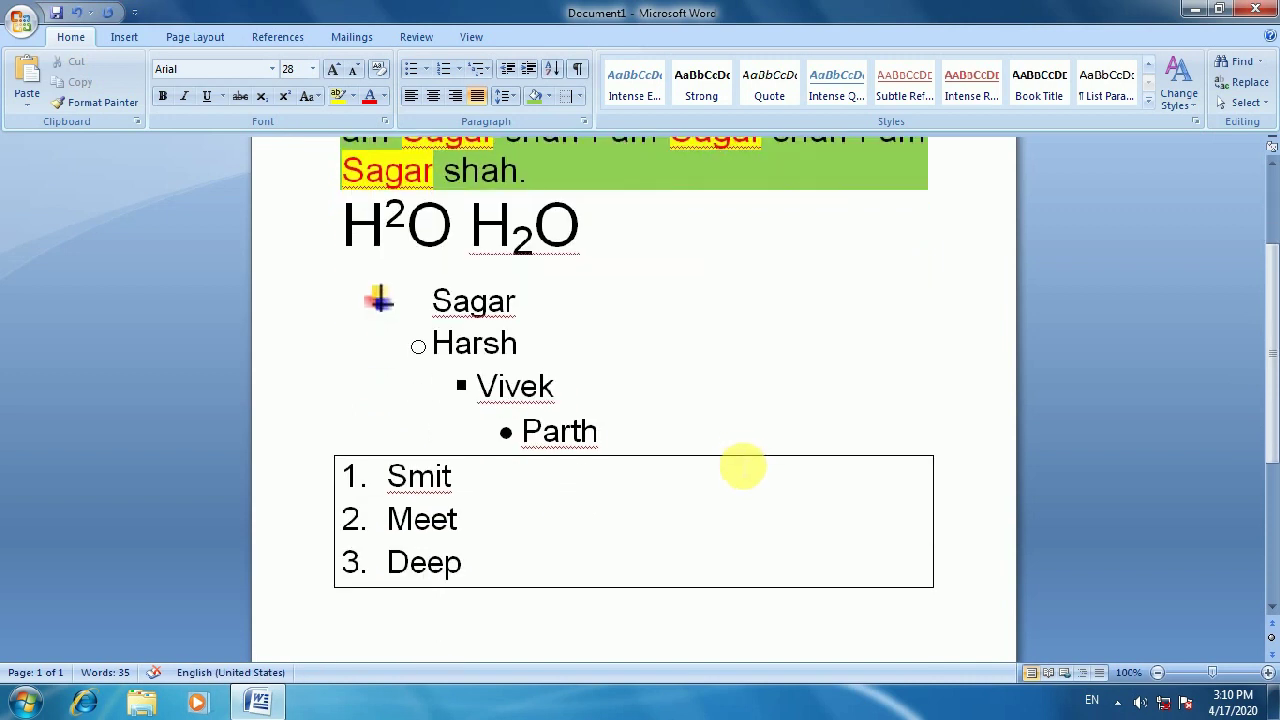